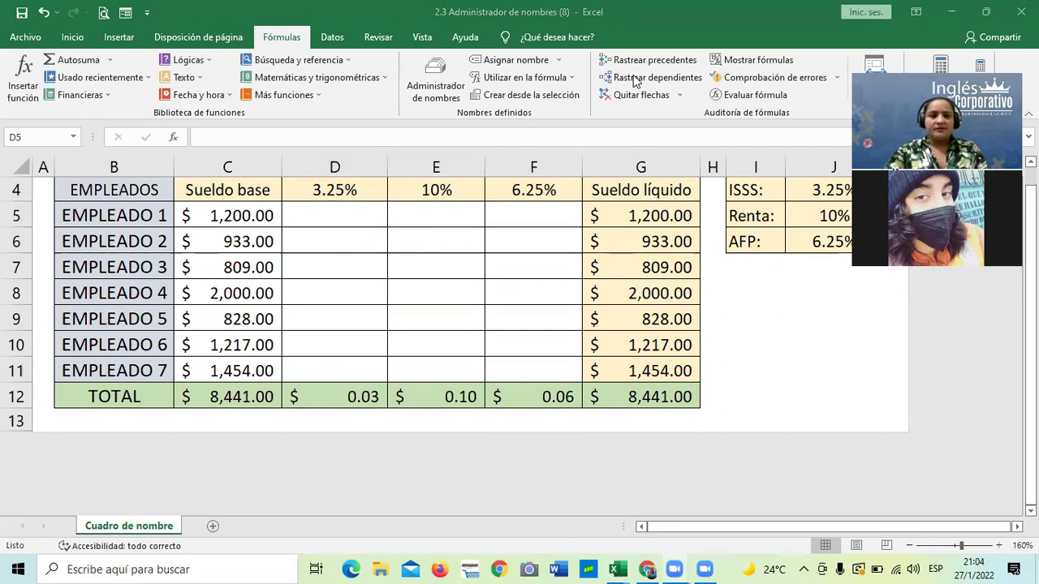
- Delete the ISSS name in Name Manager, keeping AFP, EMPLEADOS, RENTA and Sueldo_base
click(422, 81)
click(423, 82)
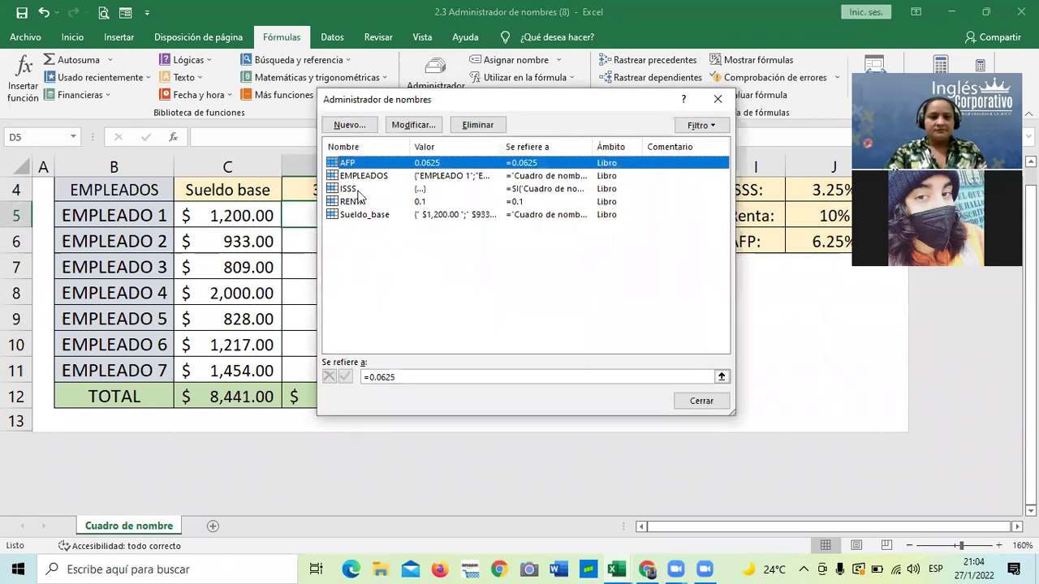
click(359, 190)
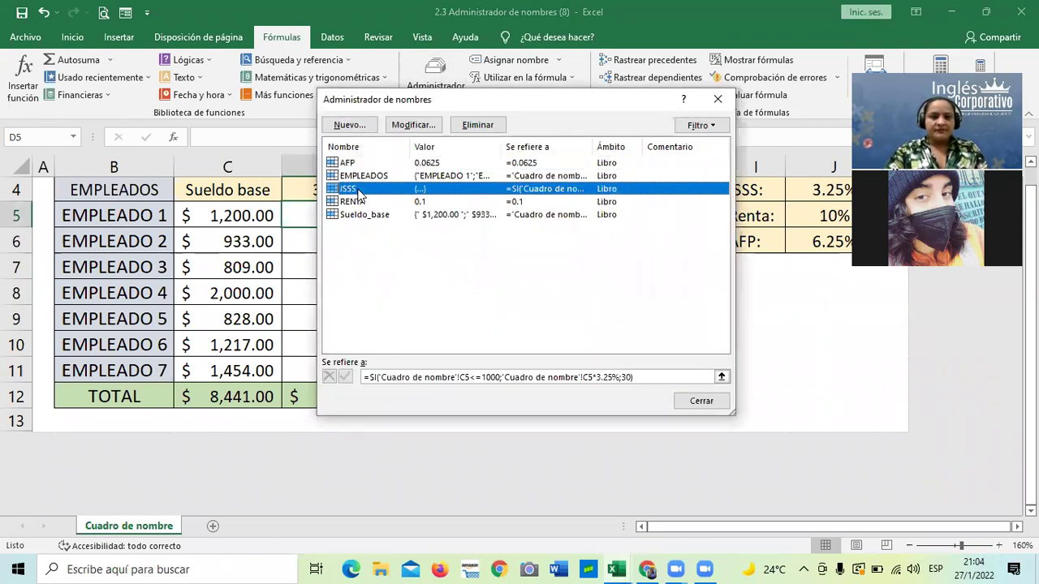
click(478, 126)
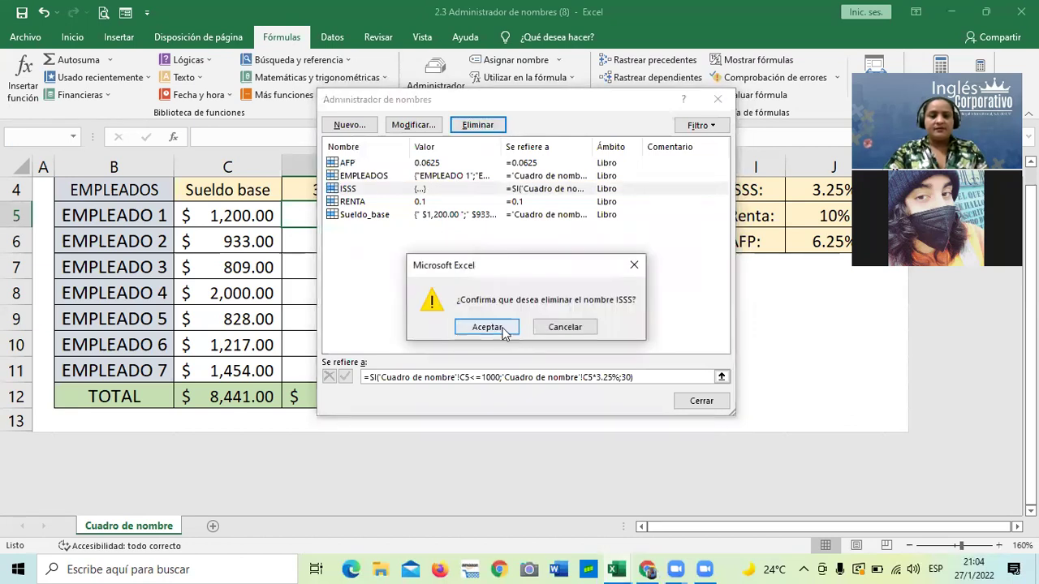
click(487, 328)
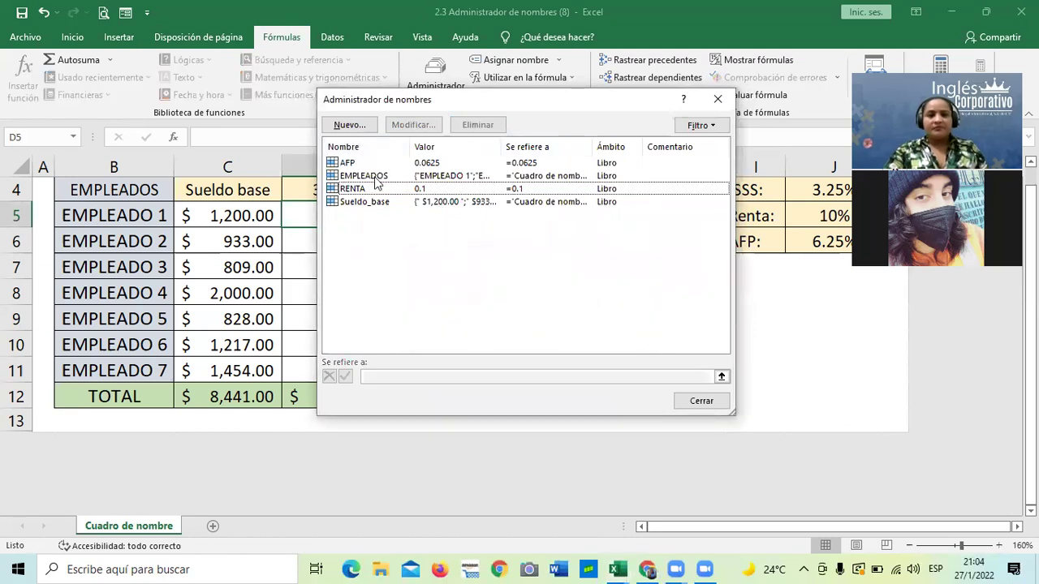
click(360, 125)
- Create the name ISSS referring to =SI(C5<=1000;C5*3.25%;30)
text(ISSS)
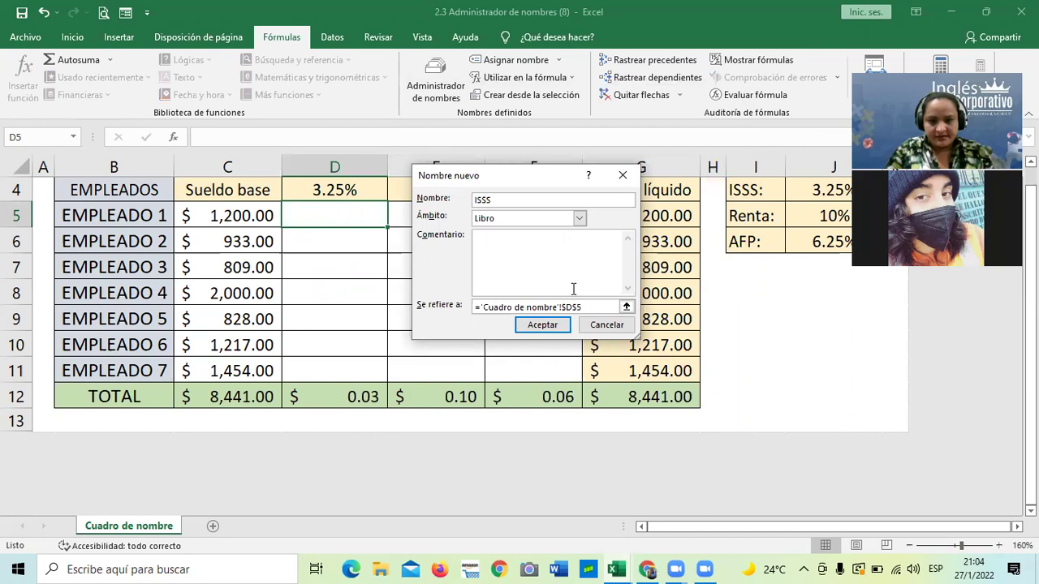
click(476, 307)
key(BackSpace)
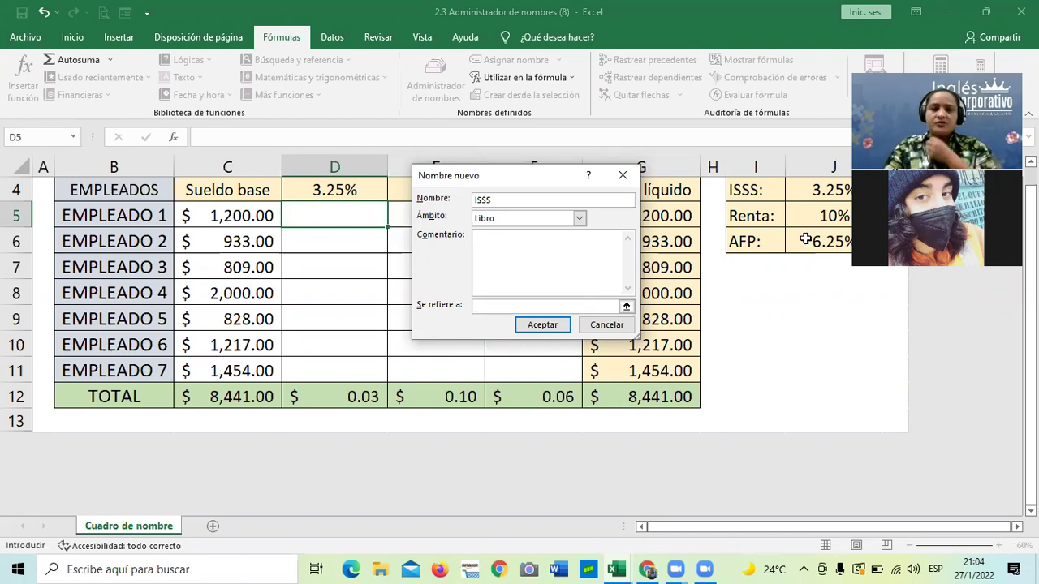
click(582, 309)
text(=)
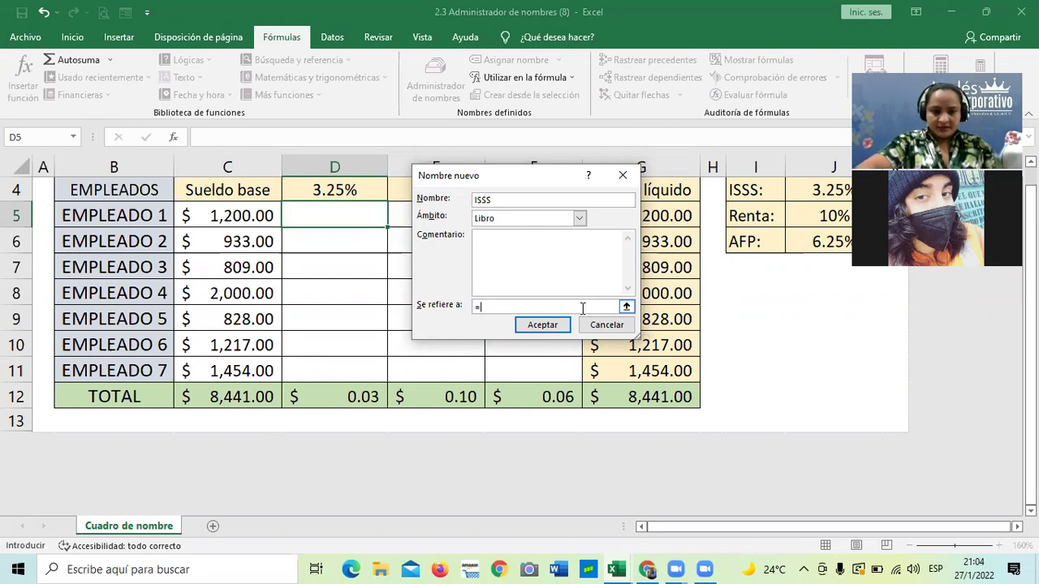
text(SI()
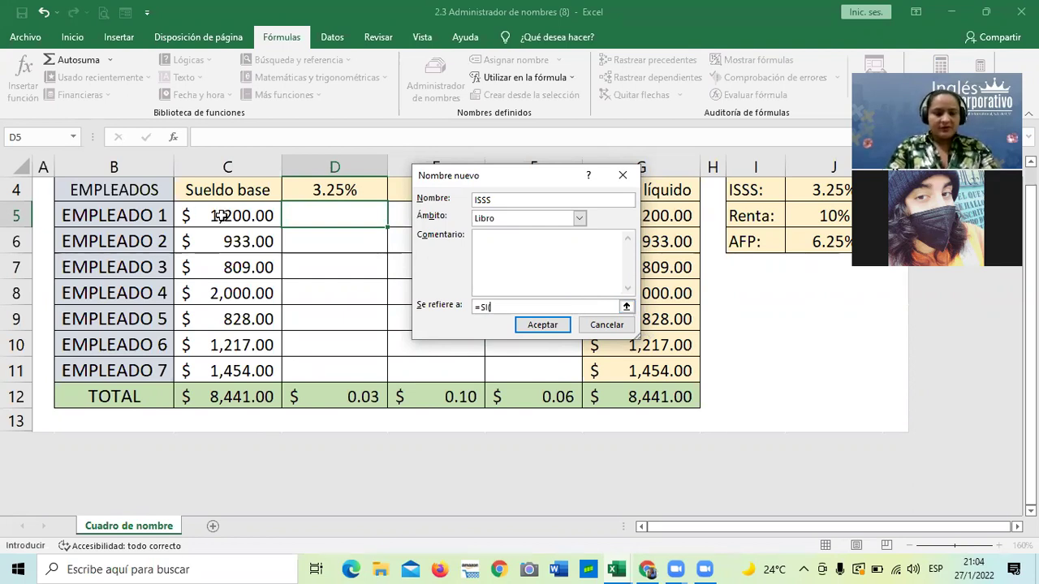
text(C)
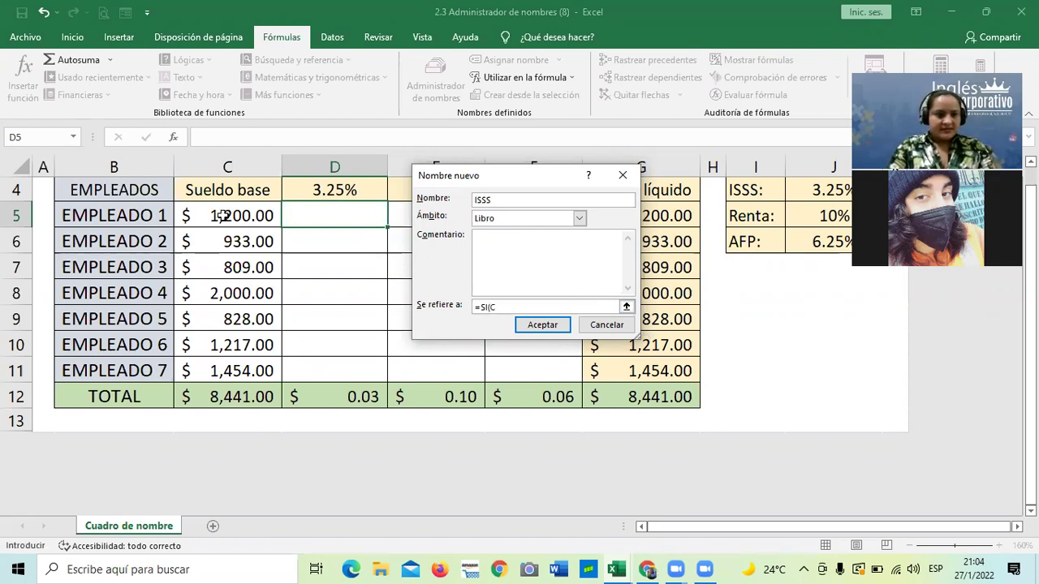
text(5)
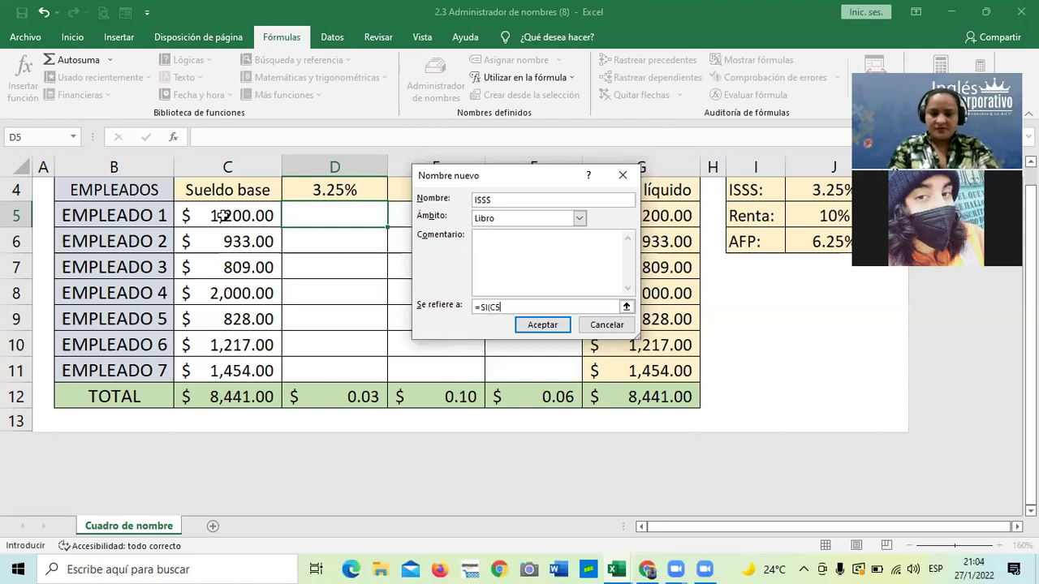
text(>)
key(BackSpace)
text(<=)
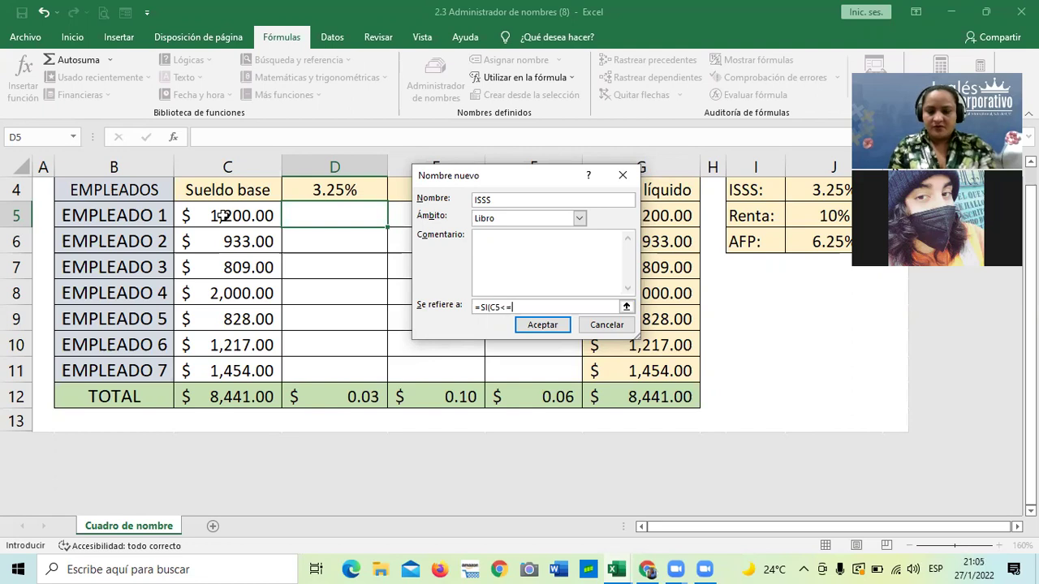
text(1000)
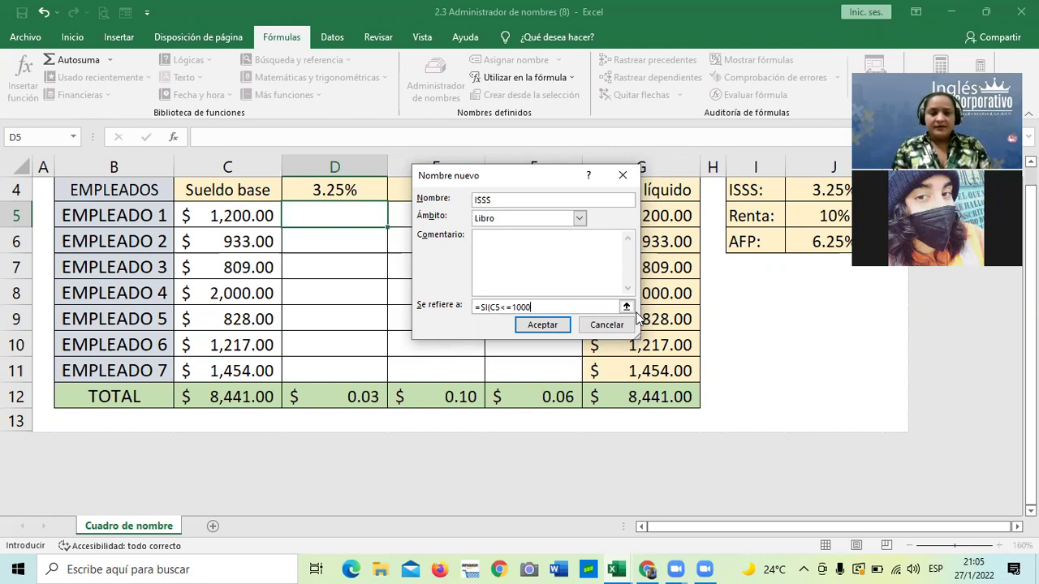
text(;C5)
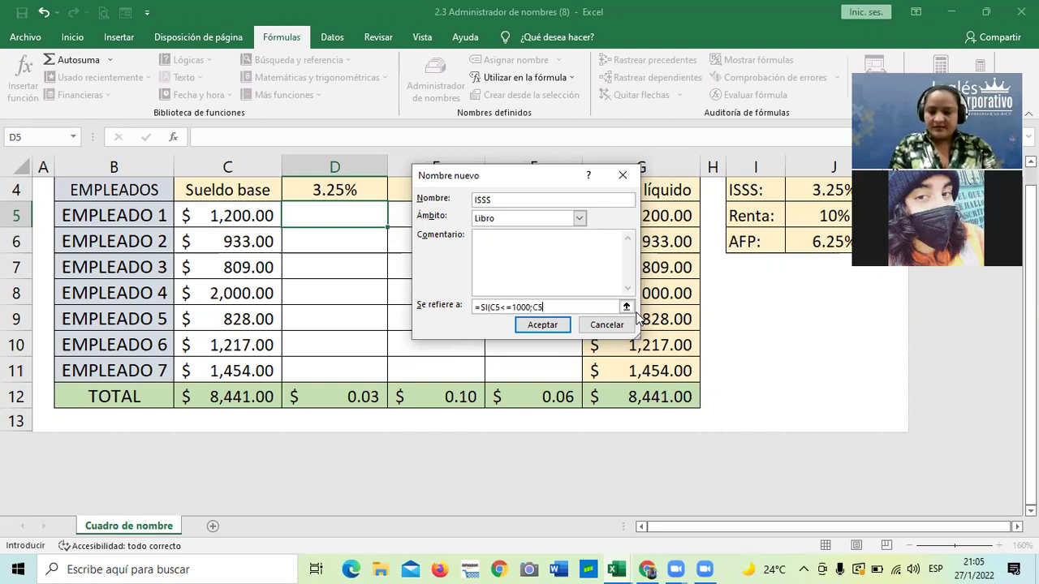
text(*3.25)
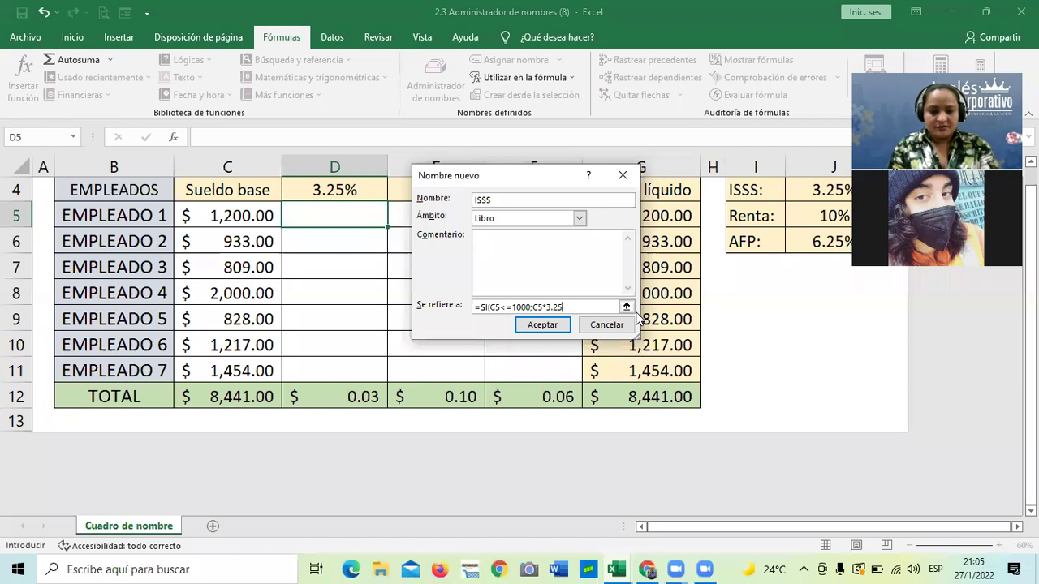
text(%;30)
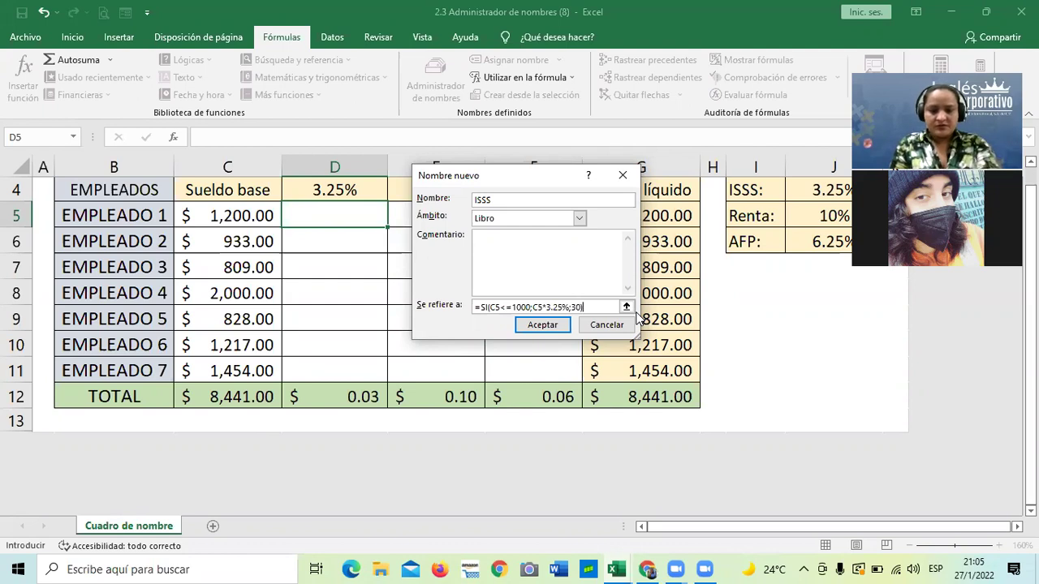
key(Return)
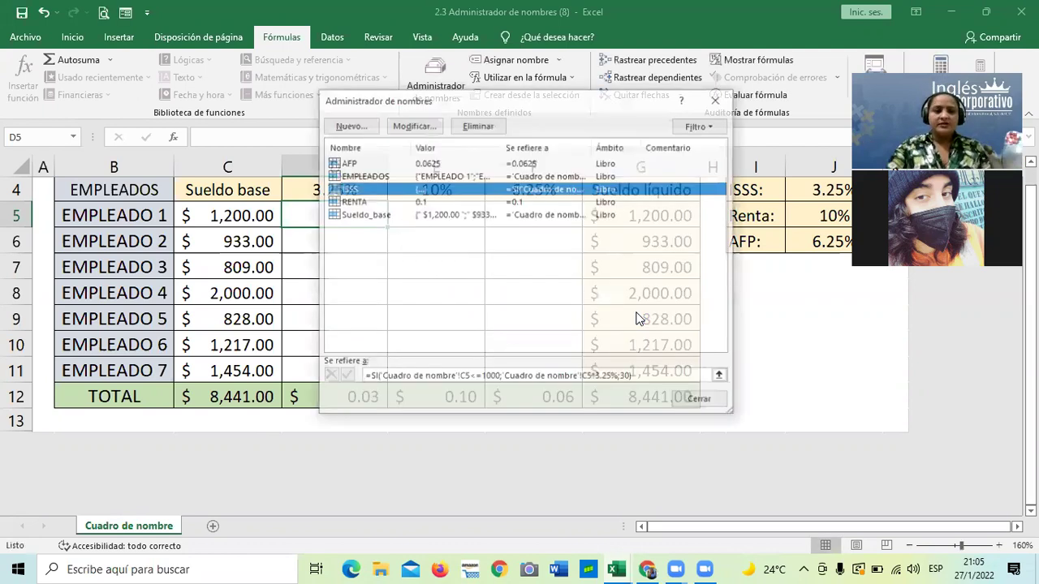
click(688, 400)
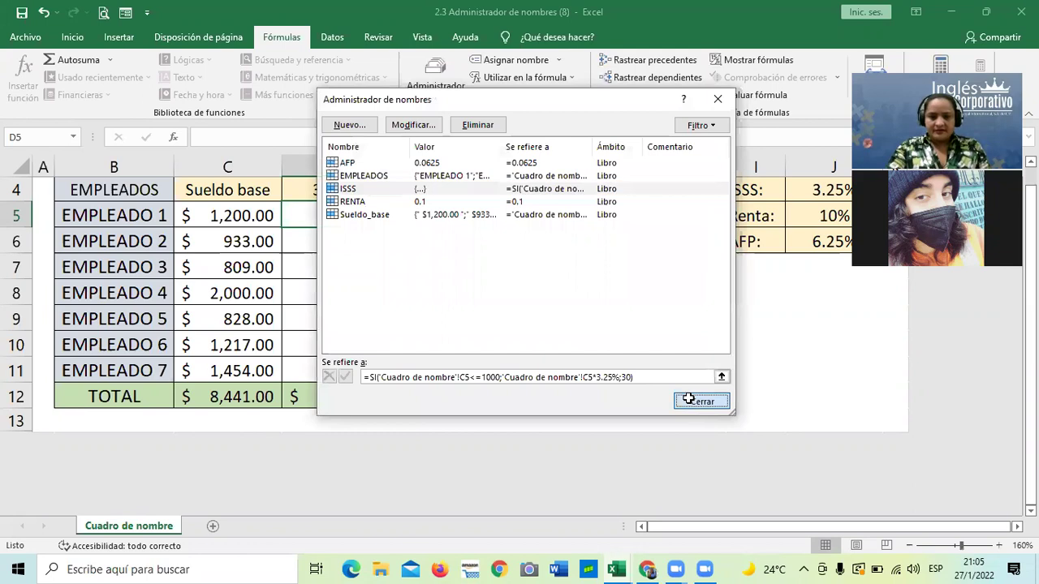
- Enter =ISSS in D5 and fill it down to D11
click(758, 320)
click(343, 215)
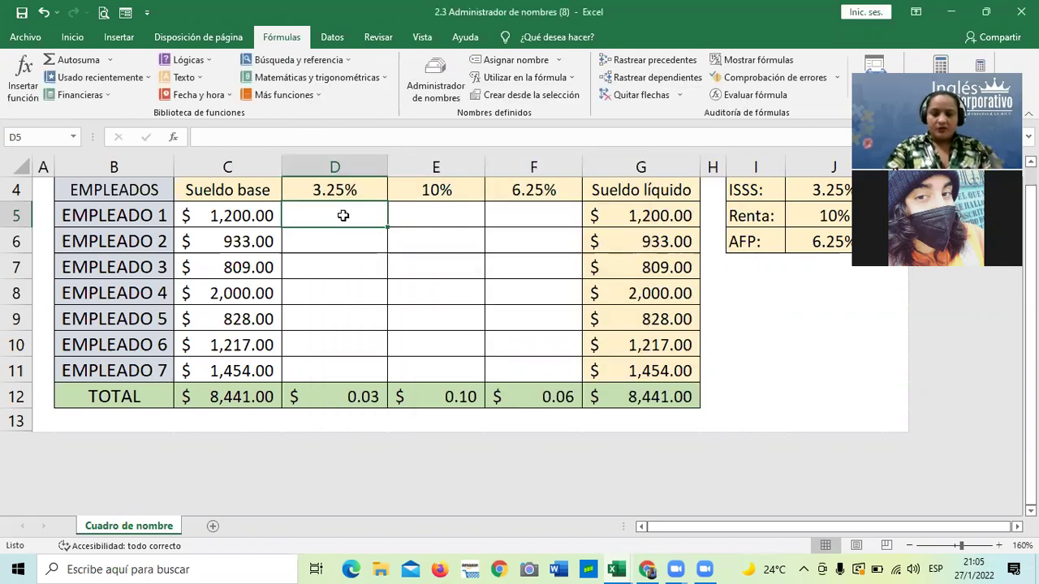
text(=)
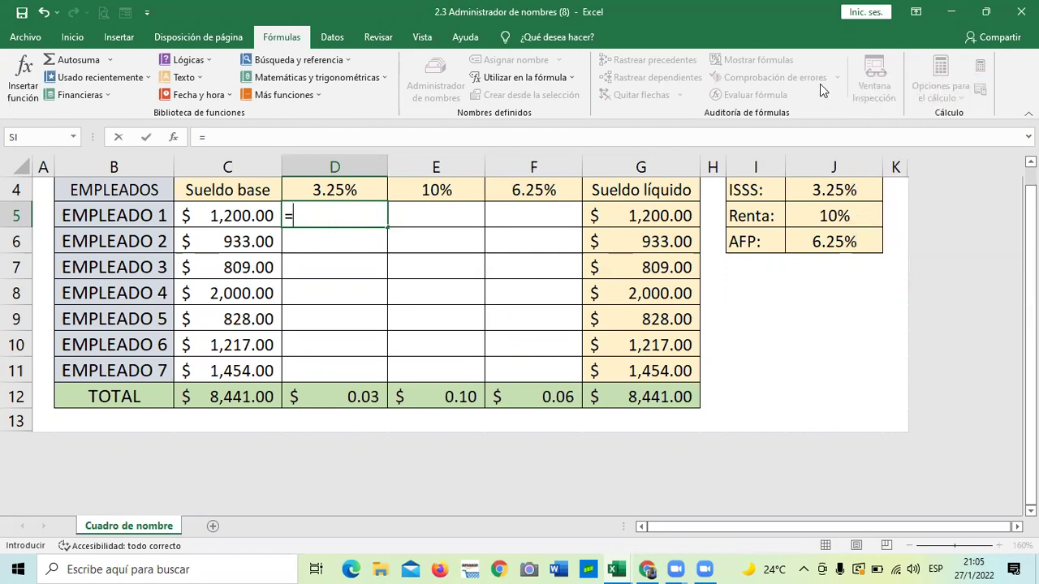
text(IS)
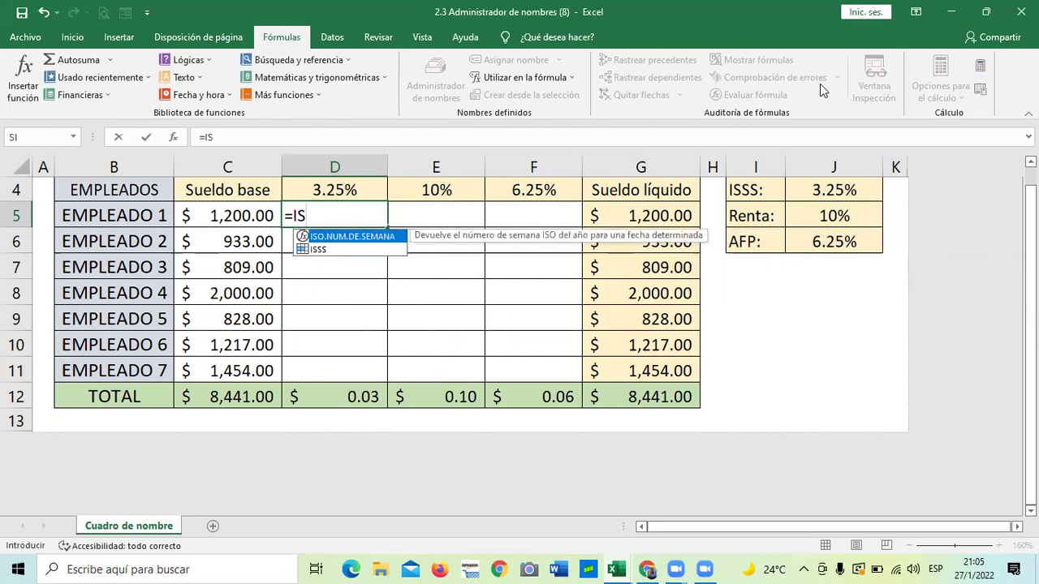
text(S)
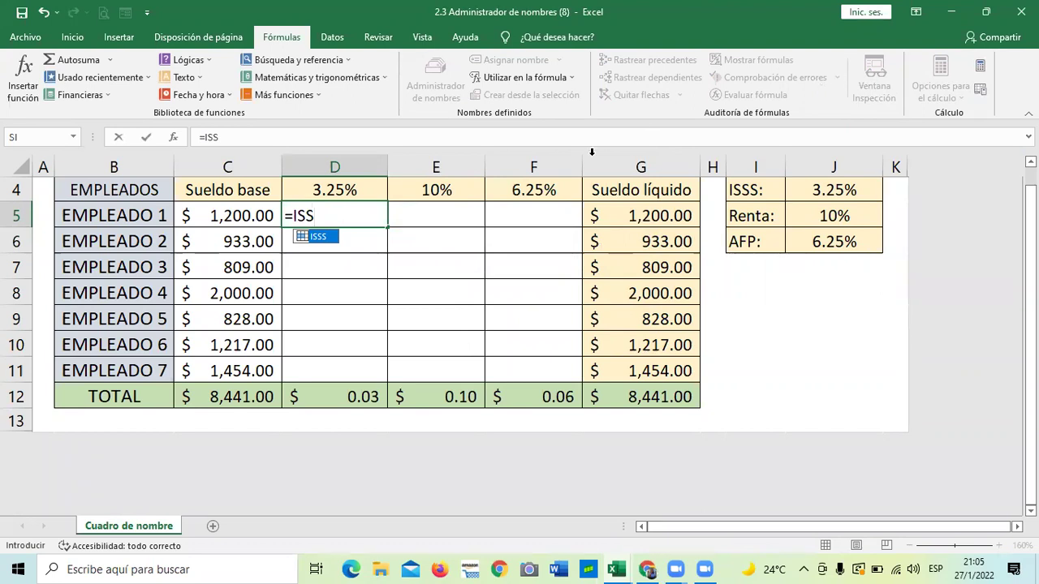
double_click(315, 236)
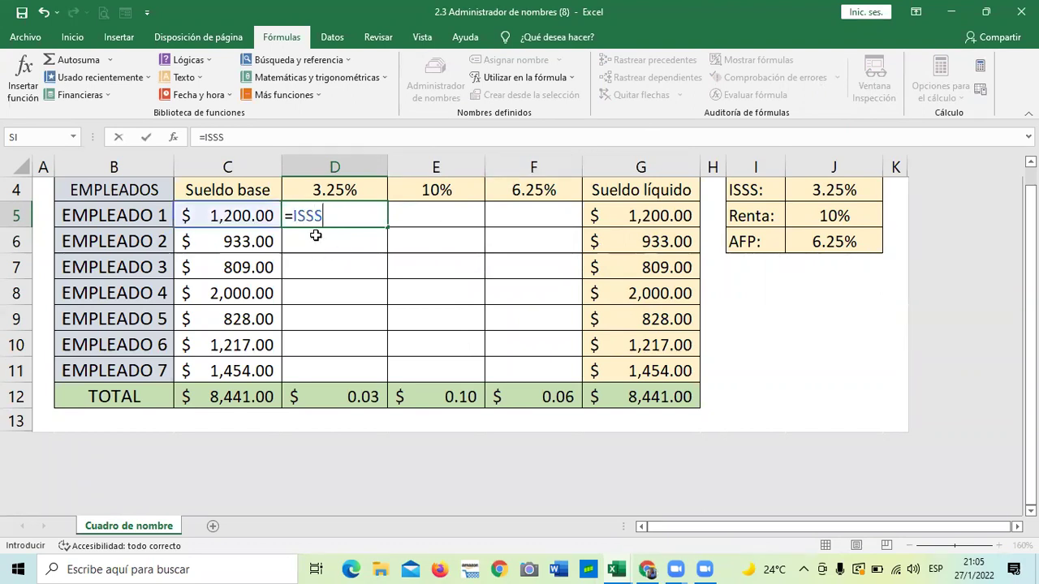
key(Return)
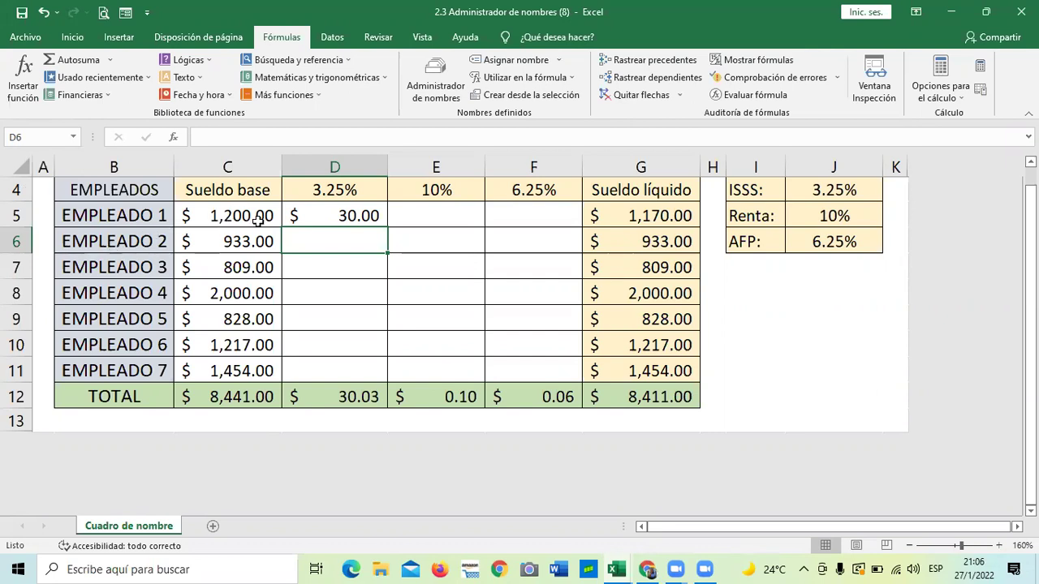
click(366, 209)
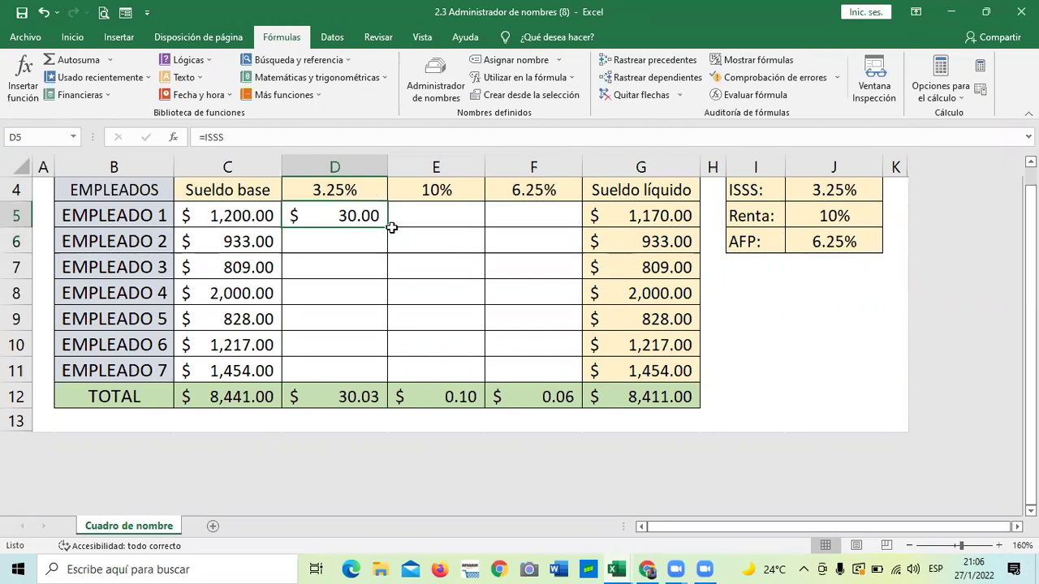
drag(386, 227, 384, 379)
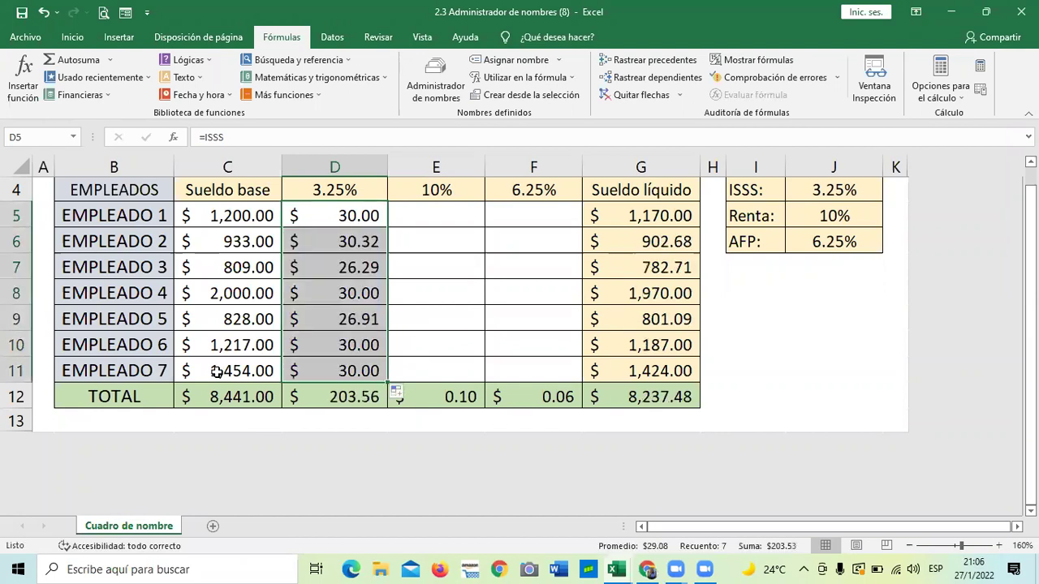
- Change EMPLEADO 1's base salary in C5 to 800
click(215, 213)
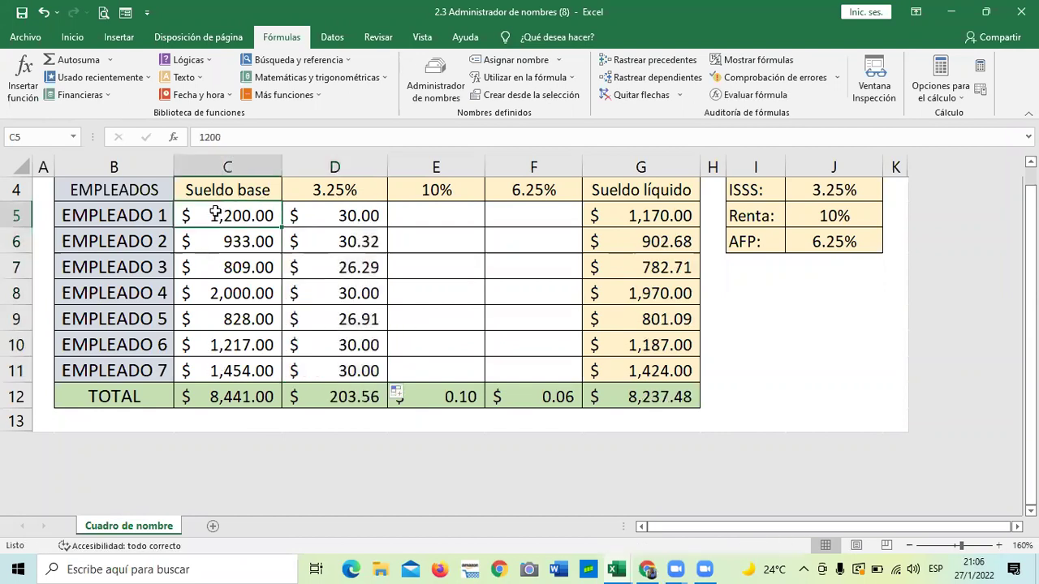
text(8000)
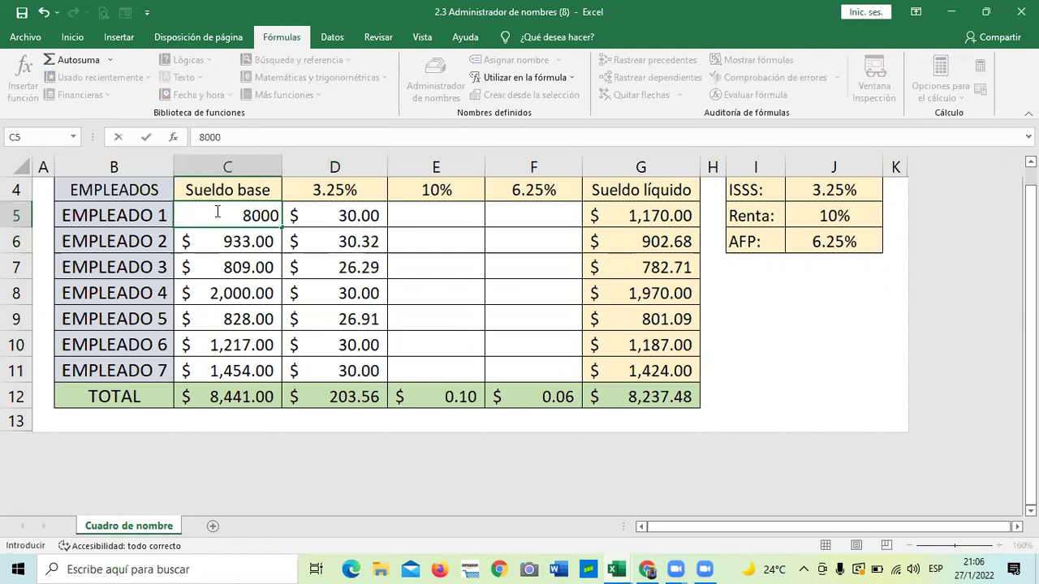
key(BackSpace)
key(Return)
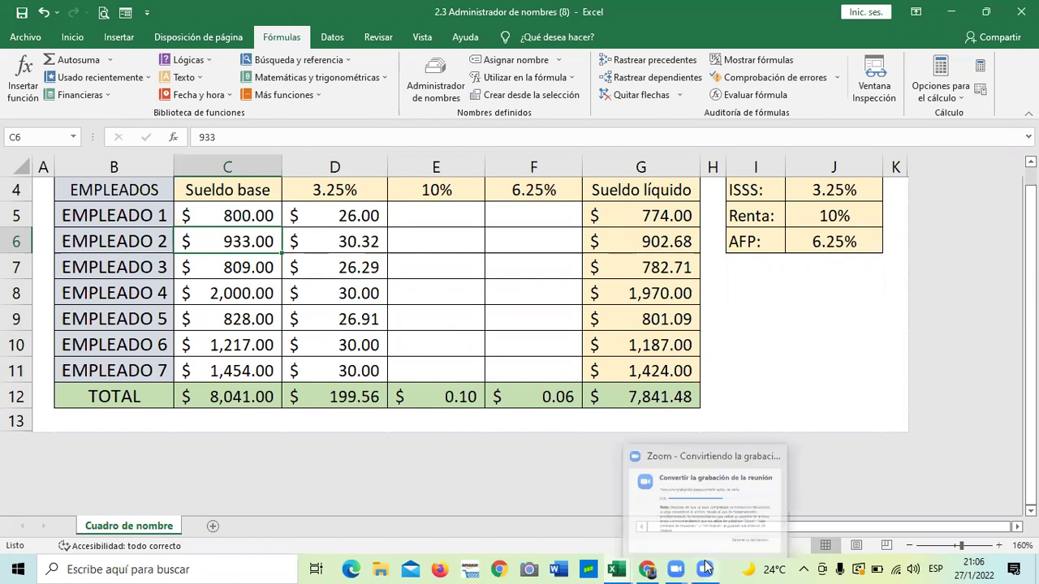
mouse_move(682, 567)
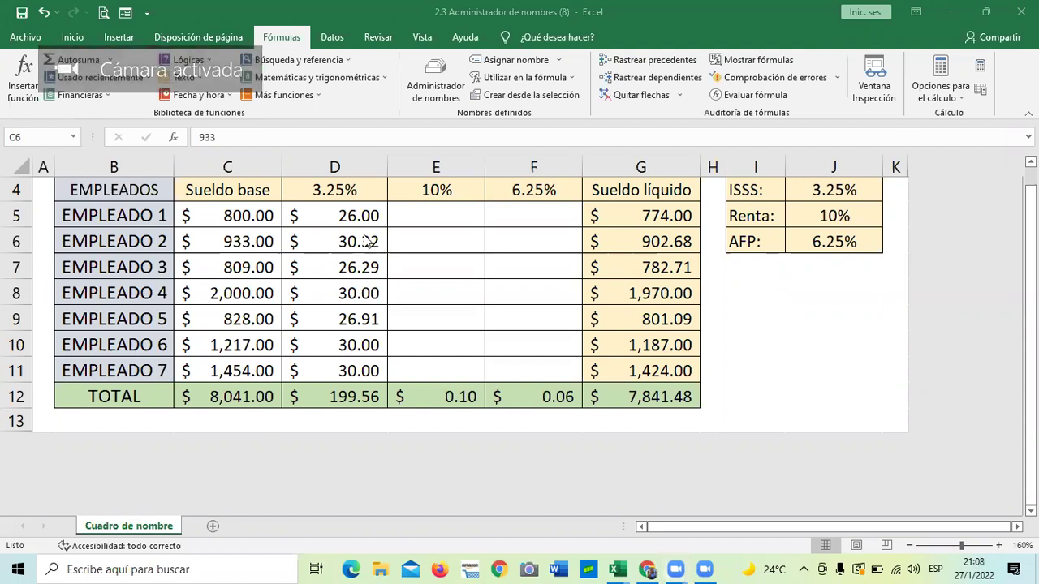
- Clear the ISSS amounts from D5:D11
click(414, 243)
drag(357, 214, 356, 371)
click(436, 81)
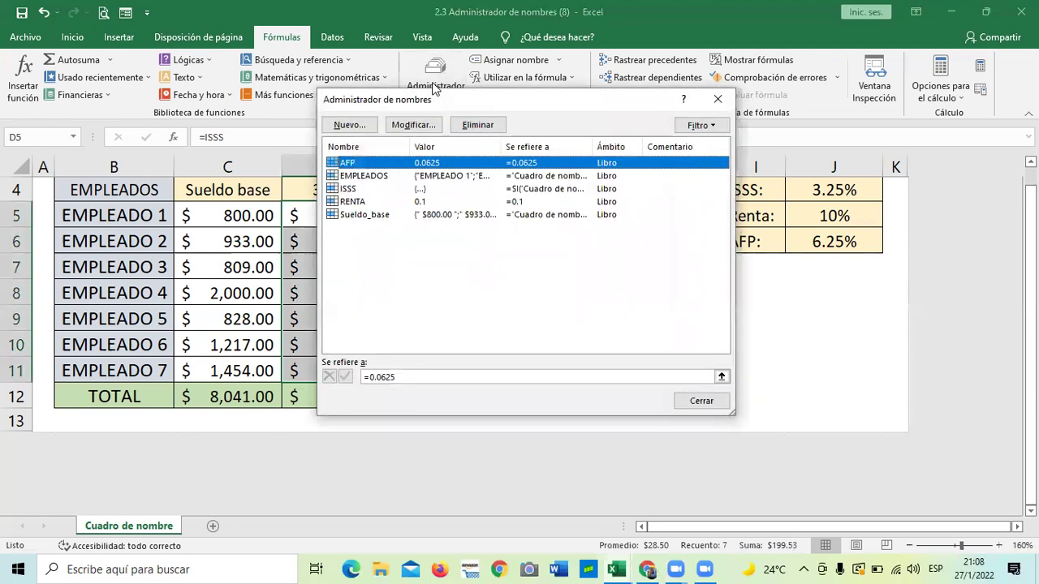
click(717, 99)
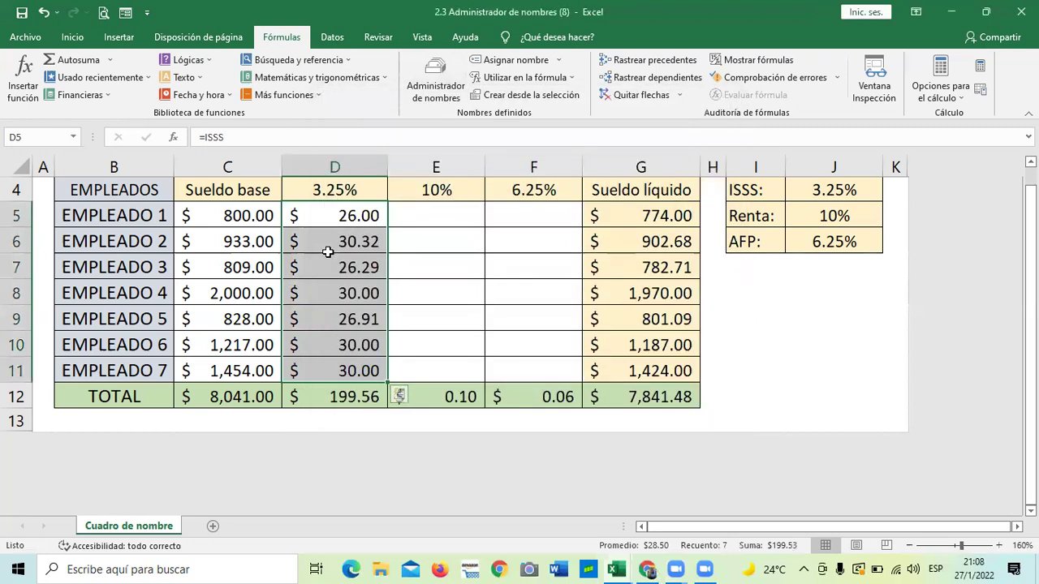
key(Delete)
click(476, 263)
click(340, 217)
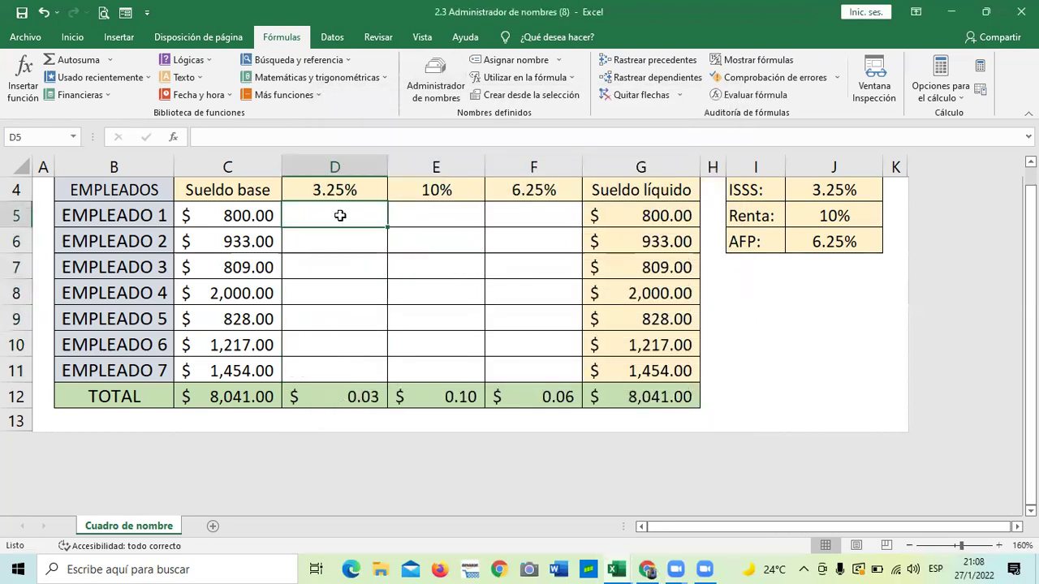
- Delete the ISSS defined name in Name Manager
click(436, 82)
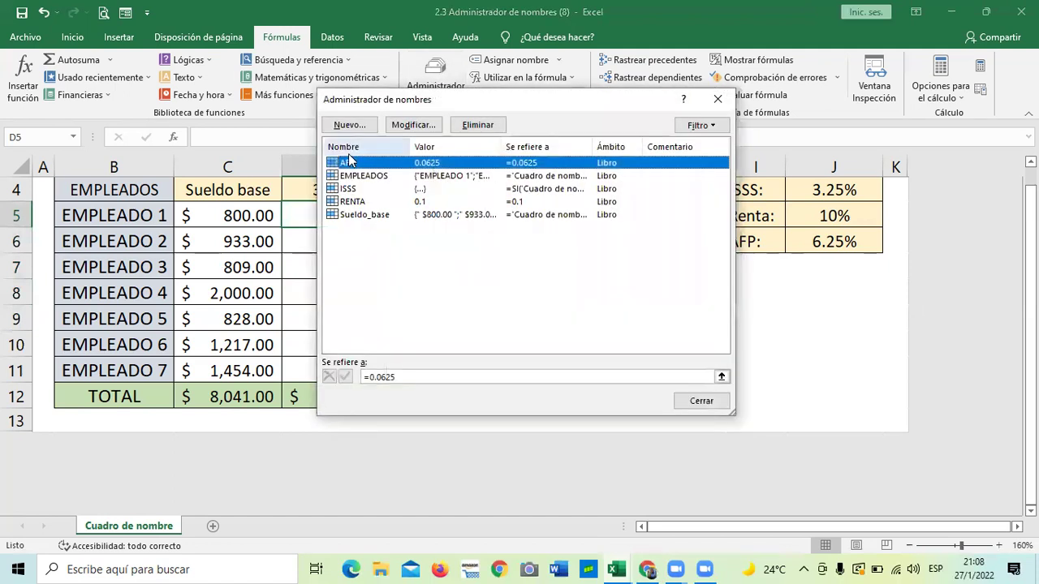
click(347, 189)
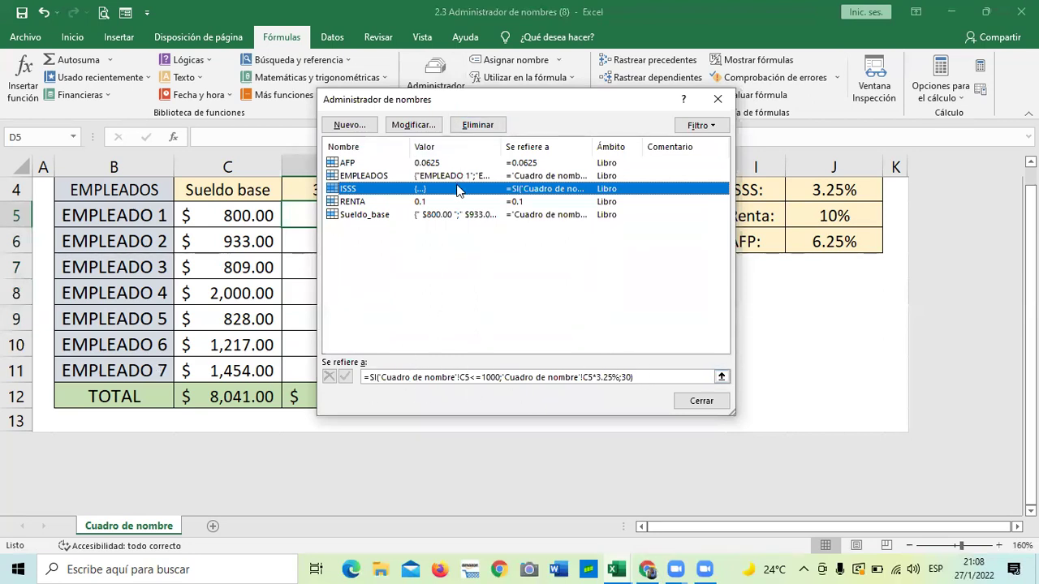
click(482, 126)
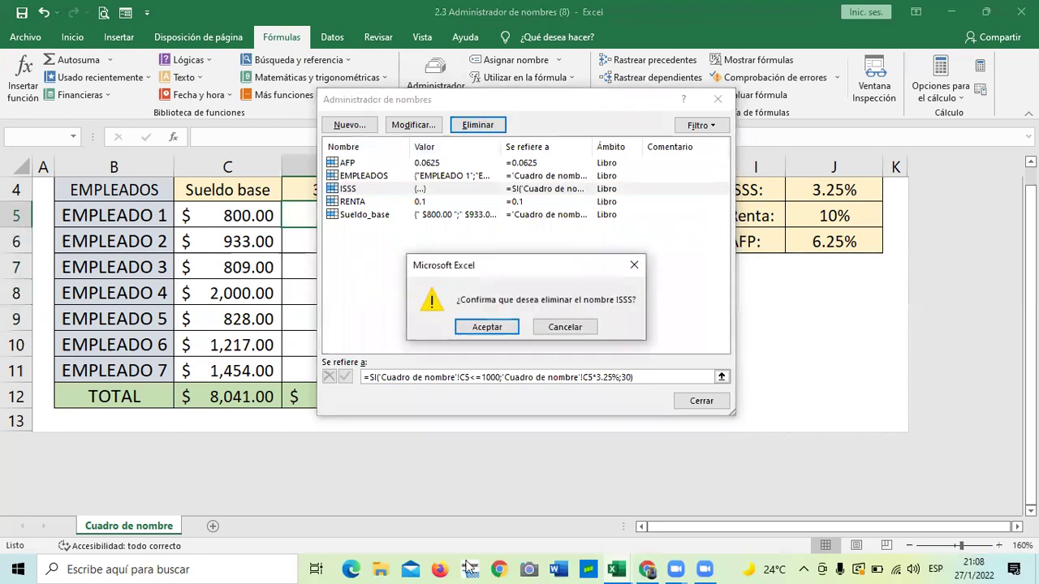
click(465, 330)
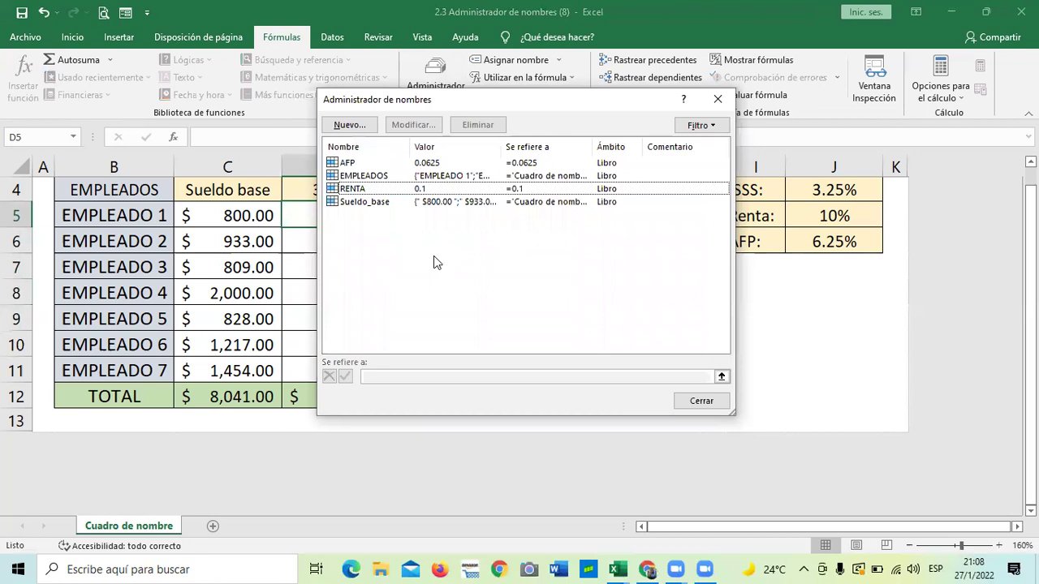
click(369, 124)
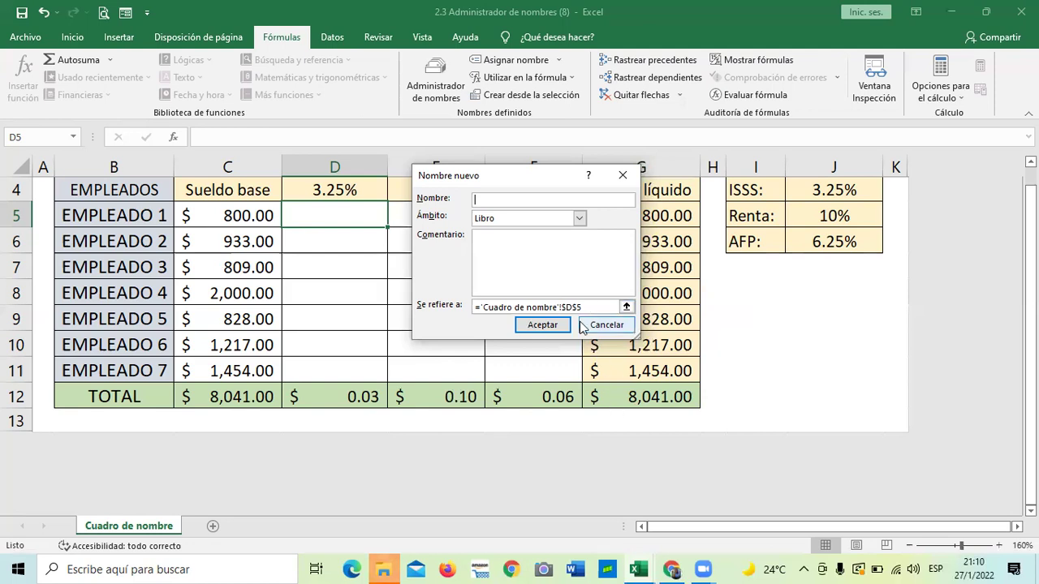
- Submit a new name referring to =SI(C5<=1000;C5*3.25%;30) with the name field left blank
drag(592, 307, 463, 307)
key(Delete)
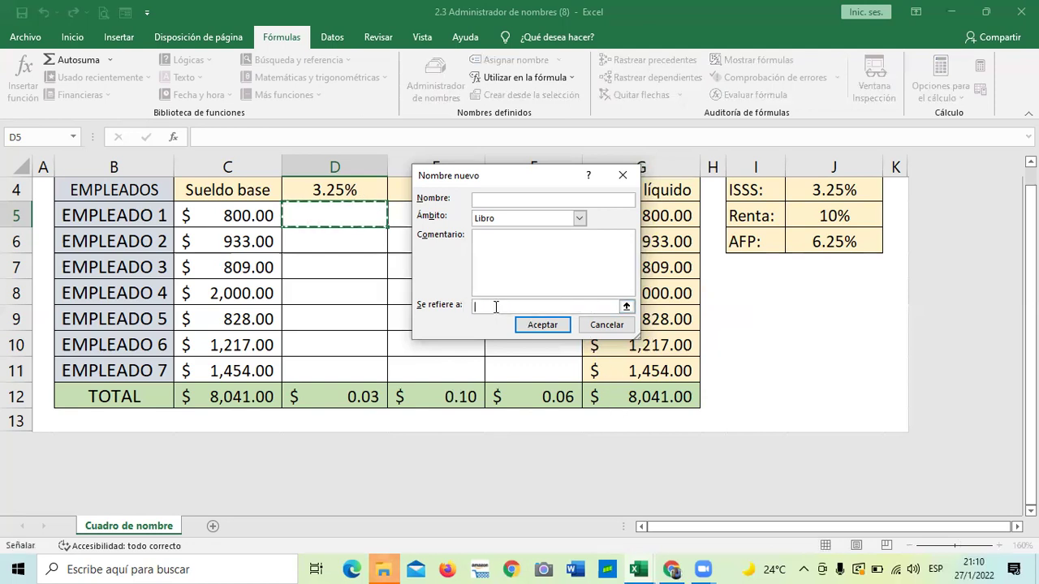
text(=SI)
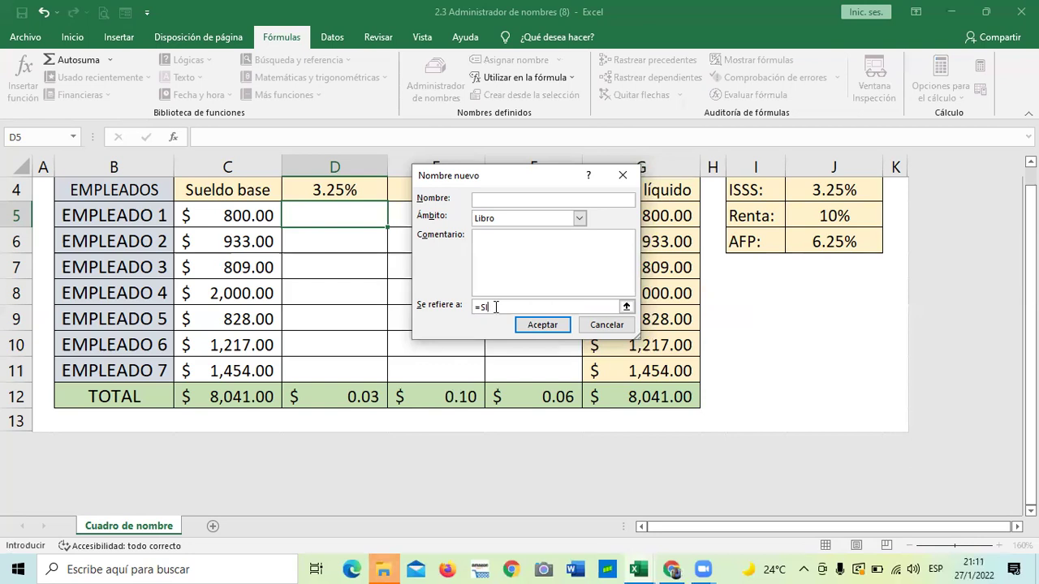
text(()
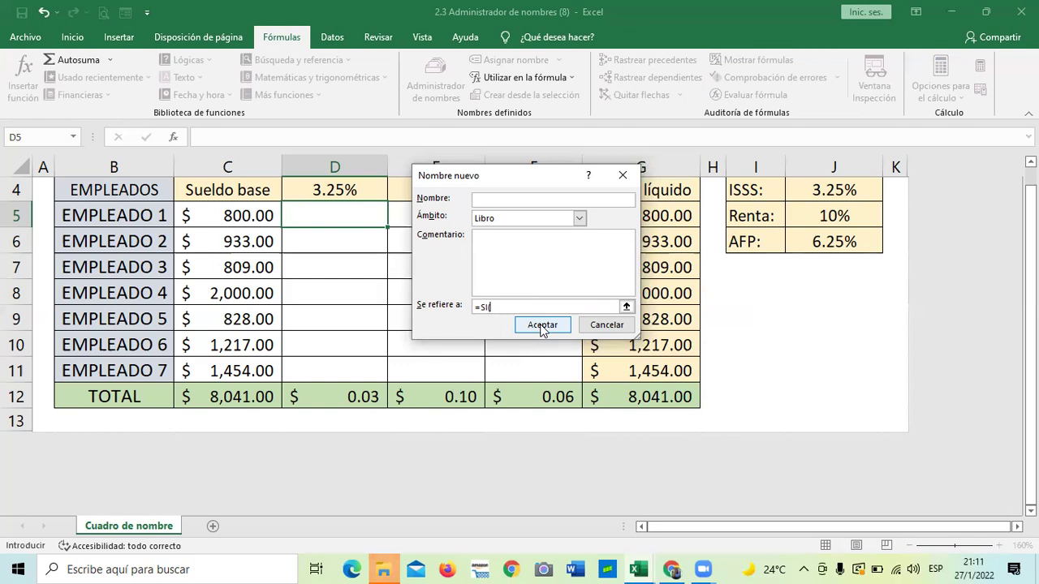
text(C5)
text(<=1000;C5*3.25%)
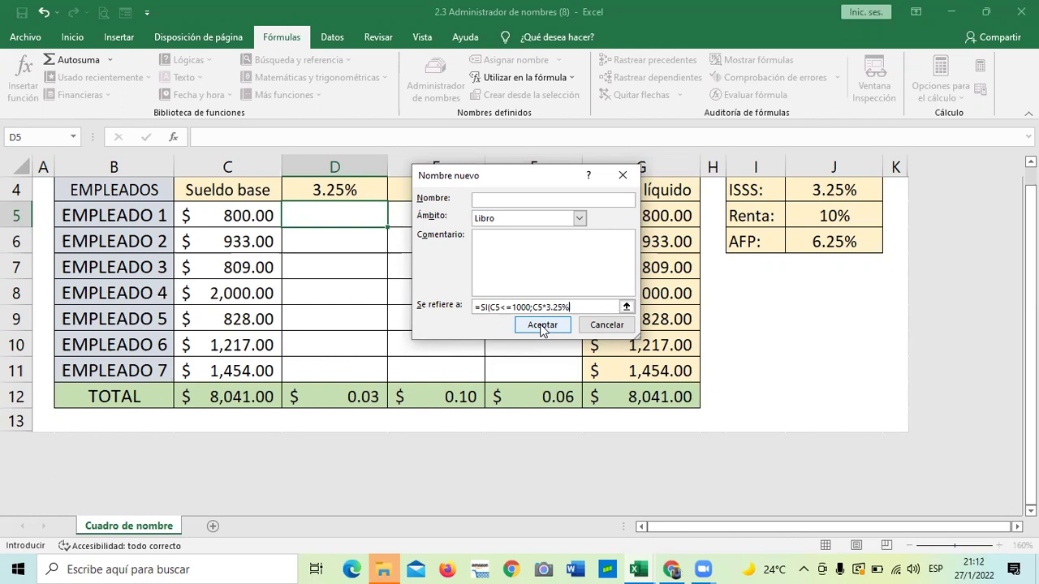
text(;30)
text())
click(559, 324)
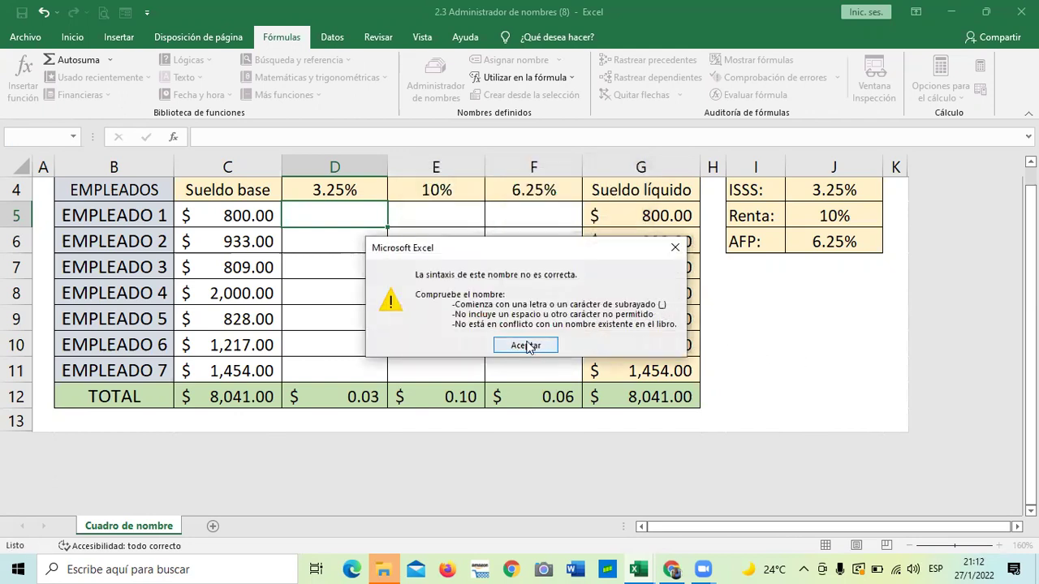
- Dismiss the error, save the name ISSS referring to cell D5, and start a formula in D5
click(526, 346)
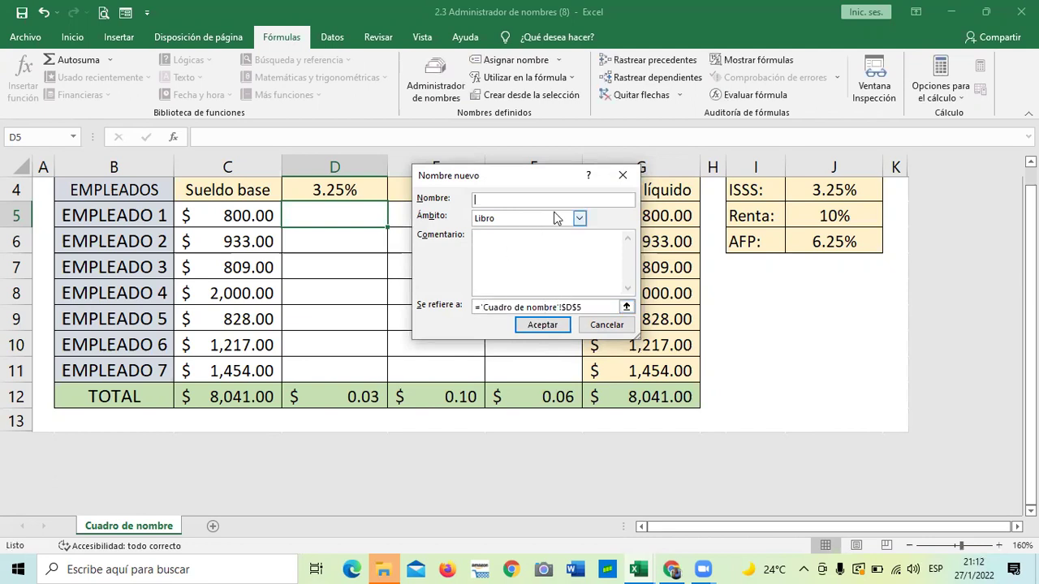
text(ISSS)
click(543, 324)
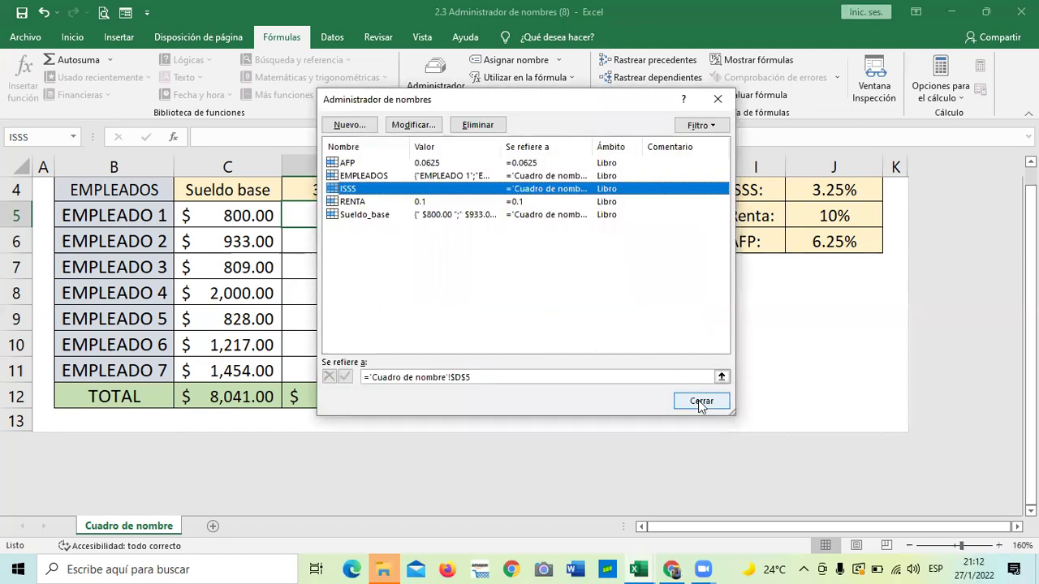
click(701, 401)
click(495, 256)
click(340, 213)
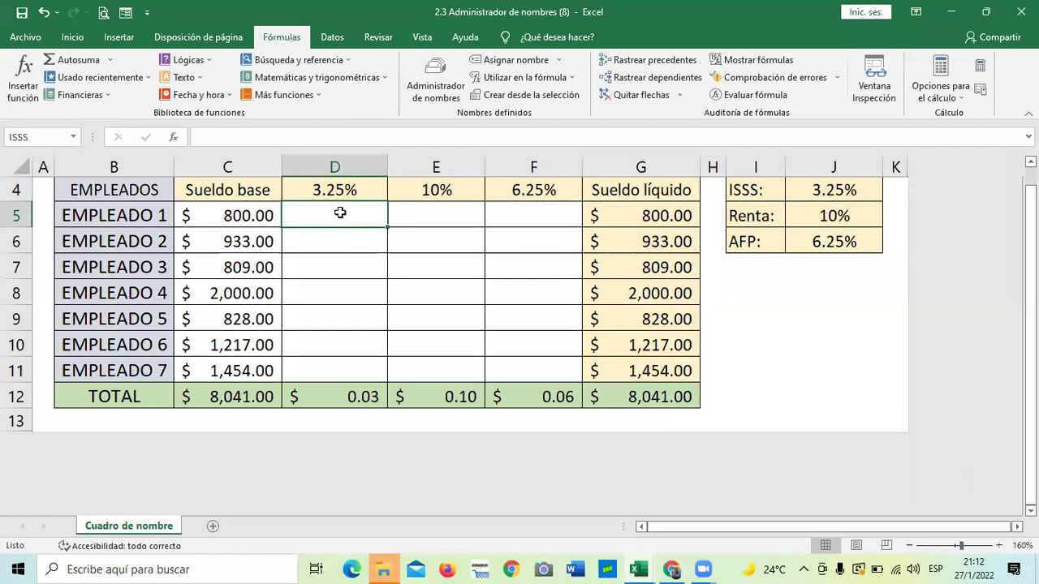
text(=)
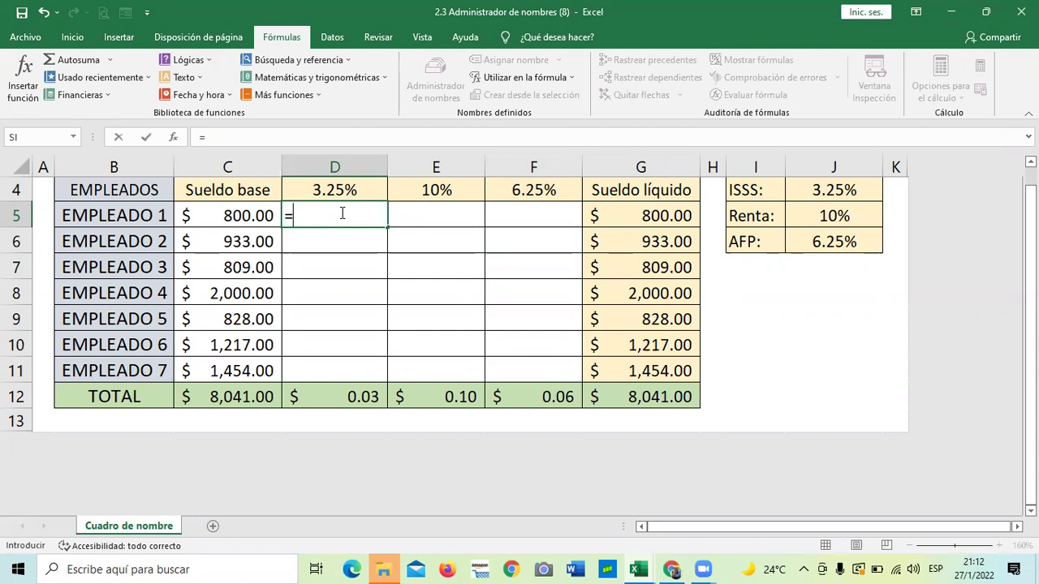
- Enter =ISSS in D5 and dismiss the circular-reference warning
text(ISS)
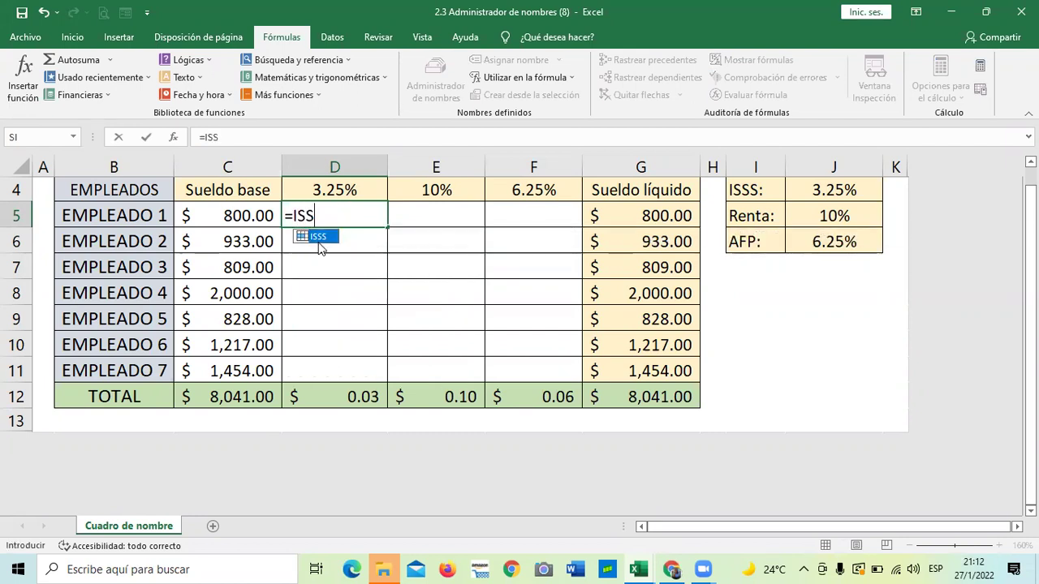
double_click(329, 236)
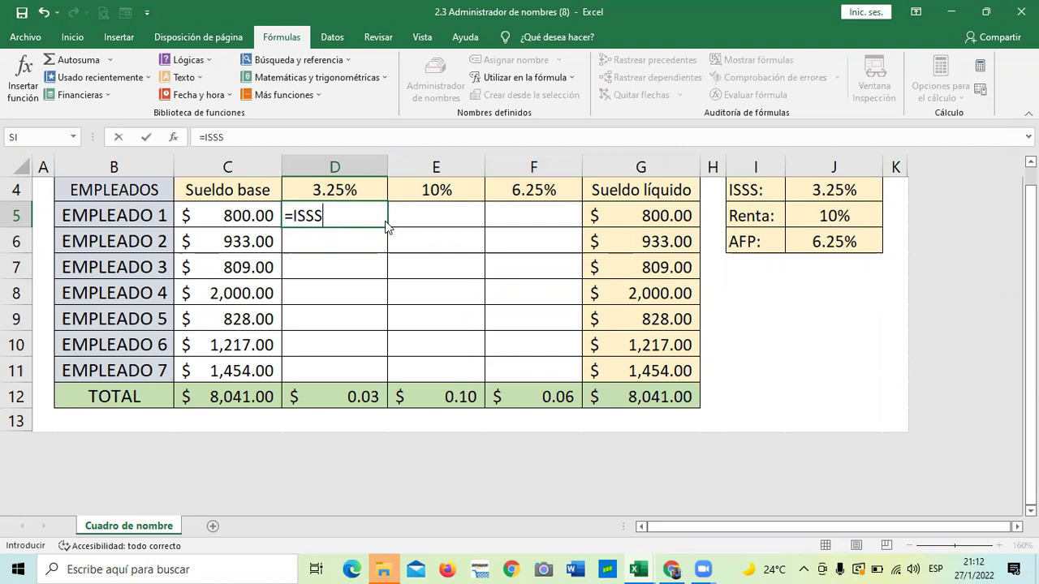
key(Return)
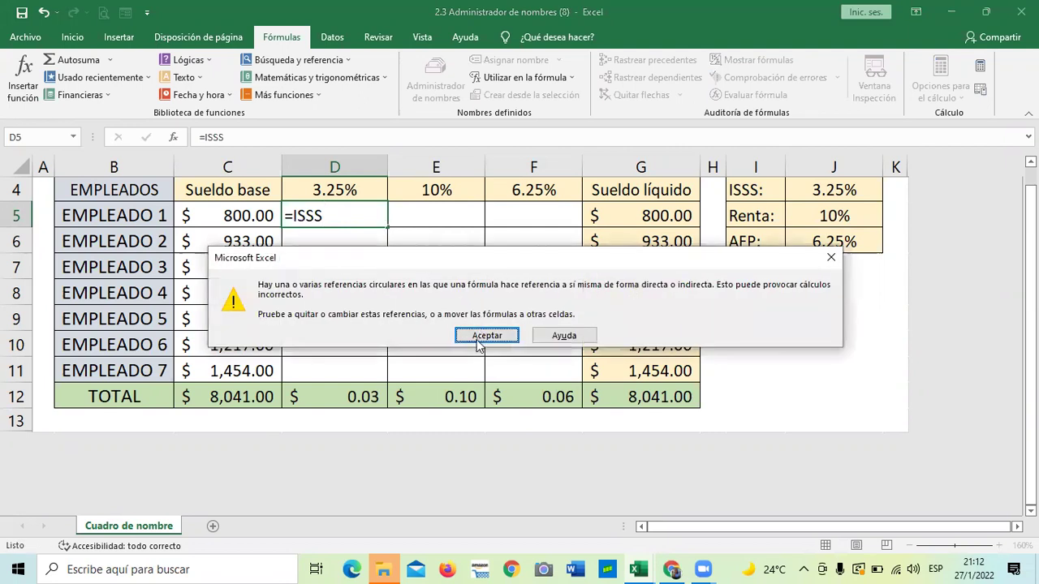
click(486, 336)
click(345, 215)
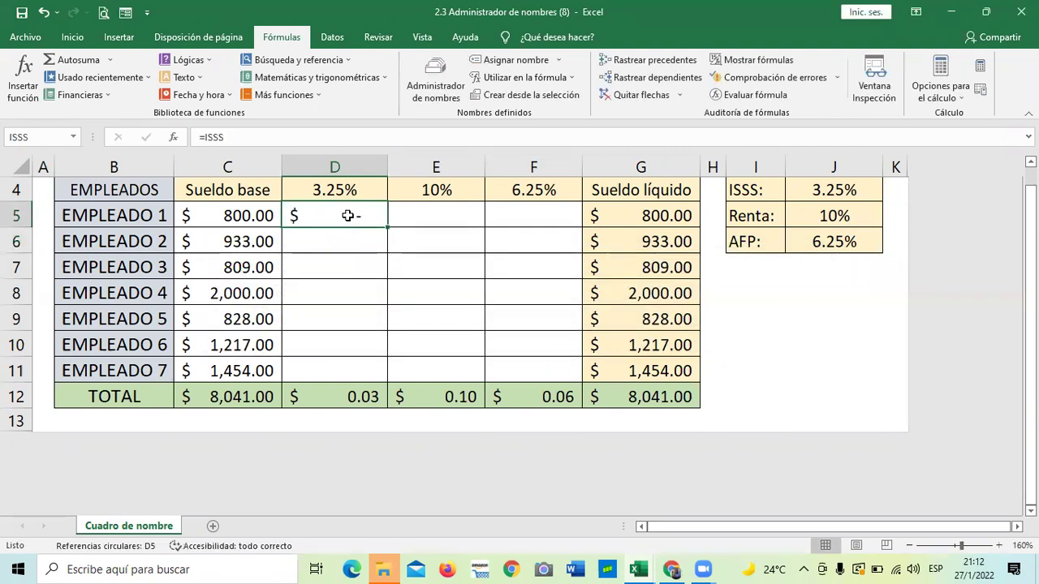
click(433, 71)
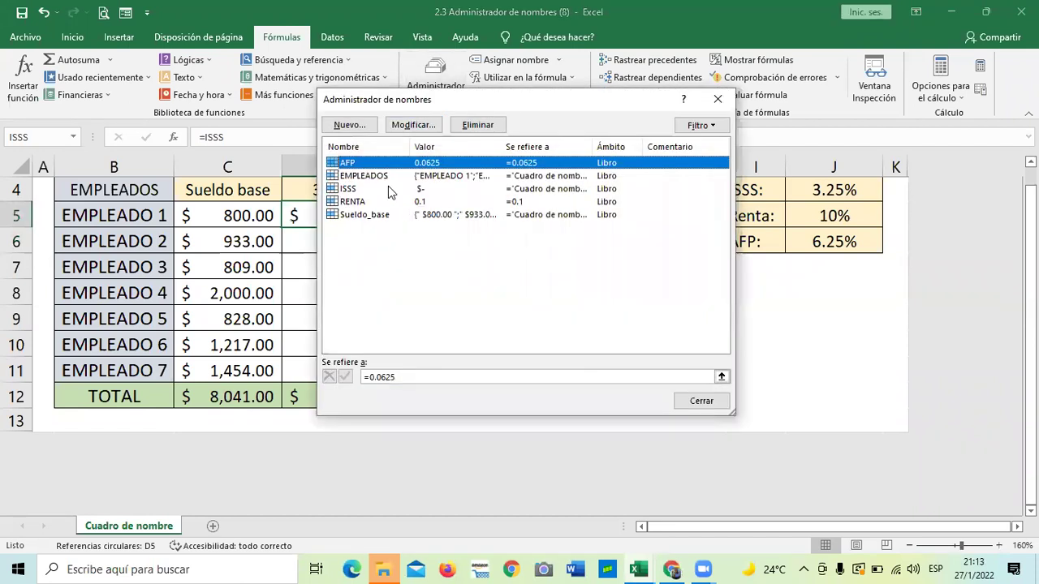
- Change ISSS to refer to =SI(C5<=1000;C5*3.25%;30) and save, so D5 shows $26.00
click(391, 190)
click(413, 125)
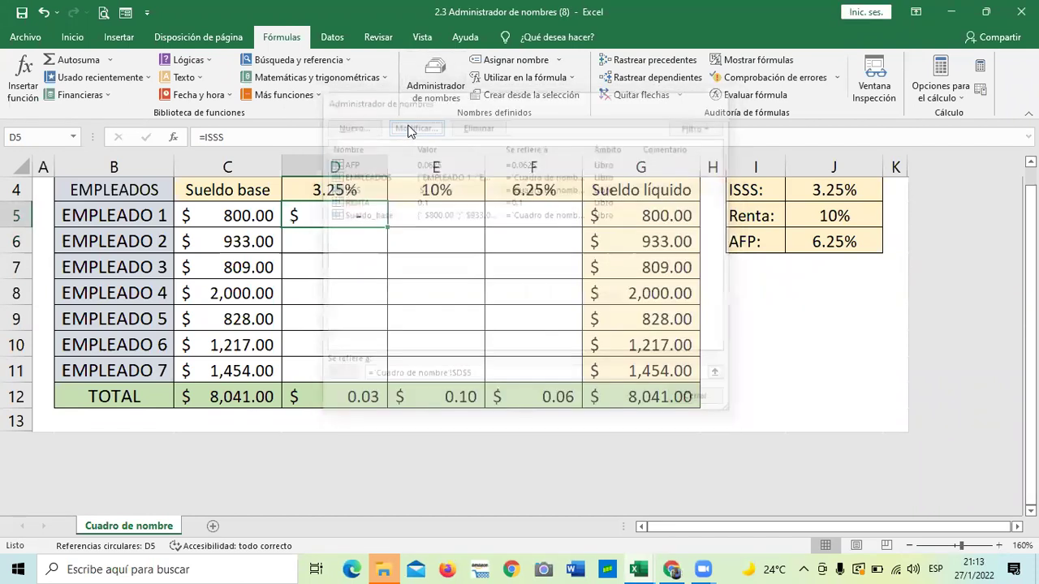
click(545, 325)
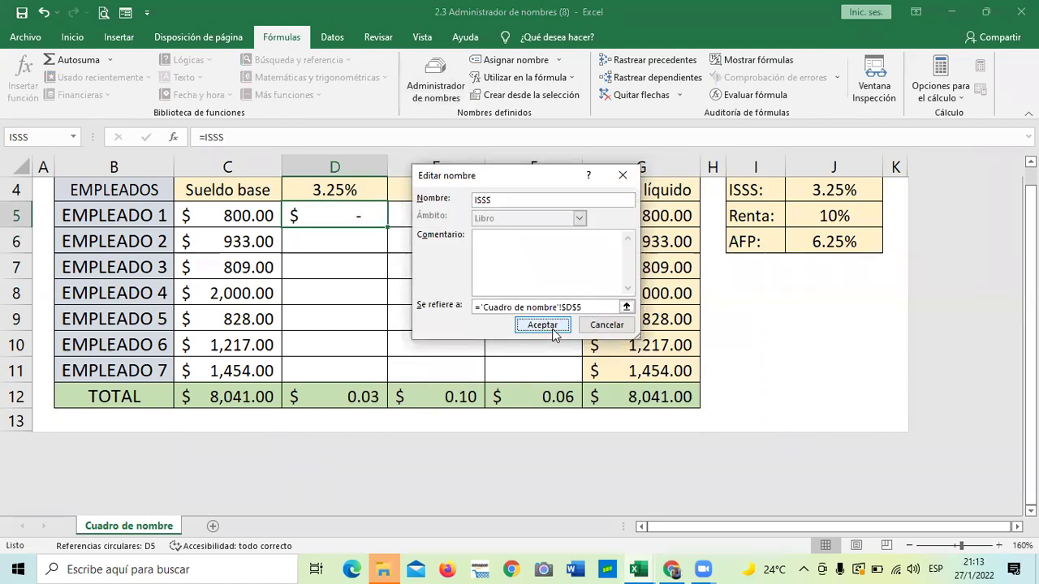
click(490, 380)
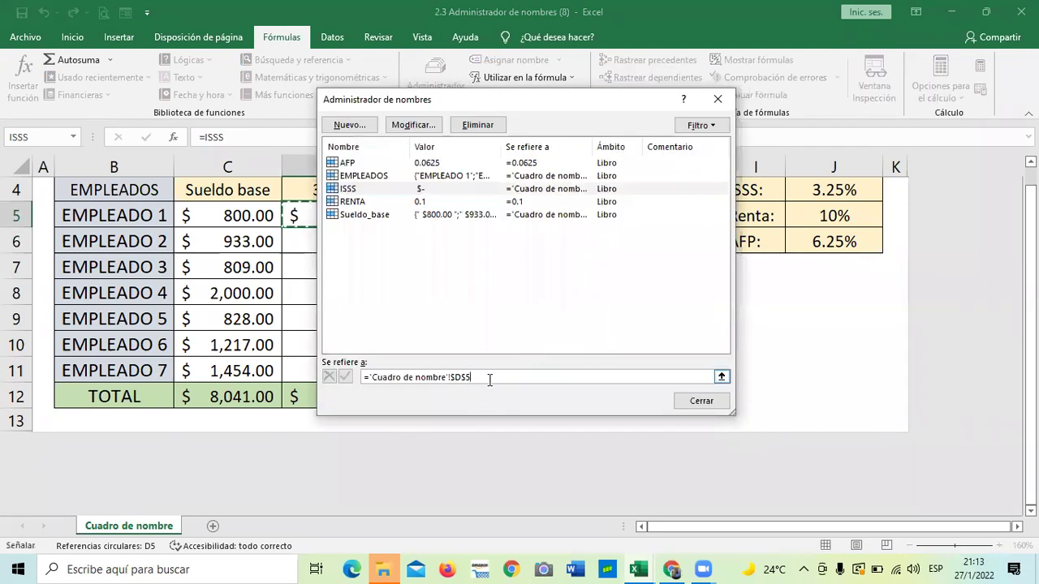
key(BackSpace)
key(BackSpace)
key(BackSpace)
key(BackSpace)
key(BackSpace)
key(BackSpace)
key(BackSpace)
key(BackSpace)
key(BackSpace)
key(BackSpace)
key(BackSpace)
key(BackSpace)
key(BackSpace)
key(BackSpace)
key(BackSpace)
key(BackSpace)
key(BackSpace)
key(BackSpace)
key(BackSpace)
key(BackSpace)
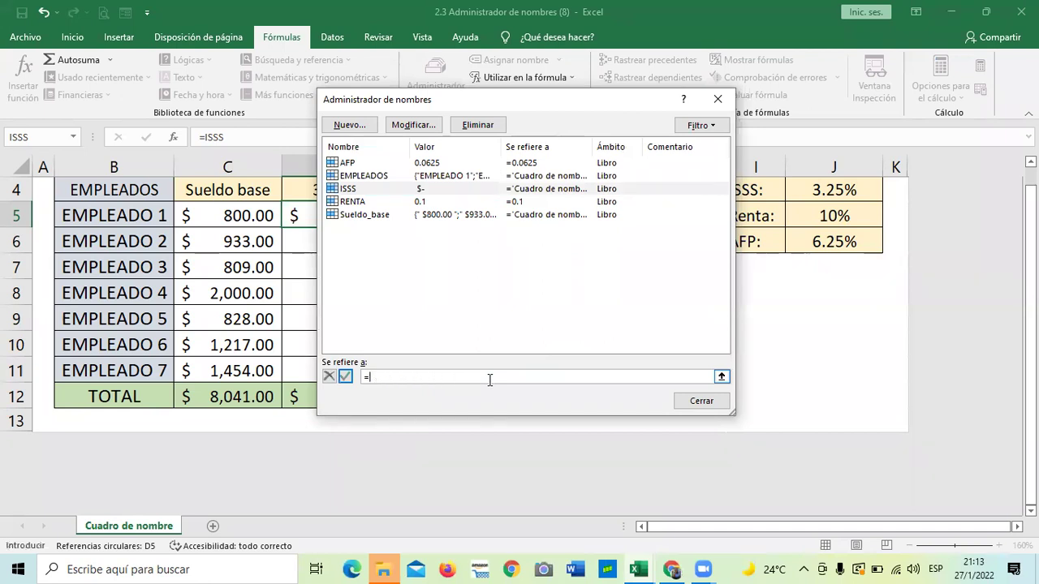
text(=SI(C5)
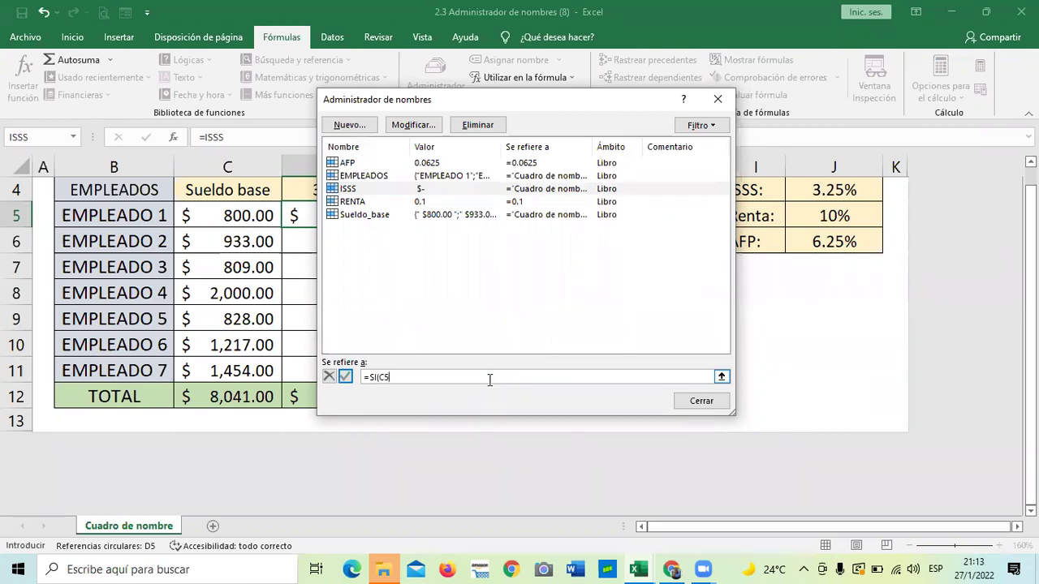
text(>)
key(BackSpace)
text(<=1000;C5*3.25%;30))
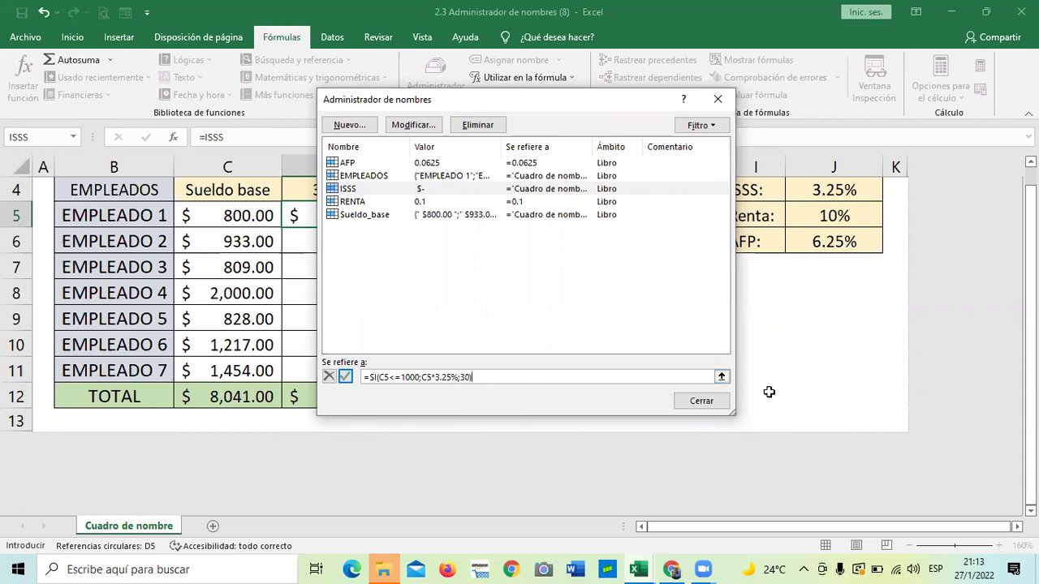
click(708, 408)
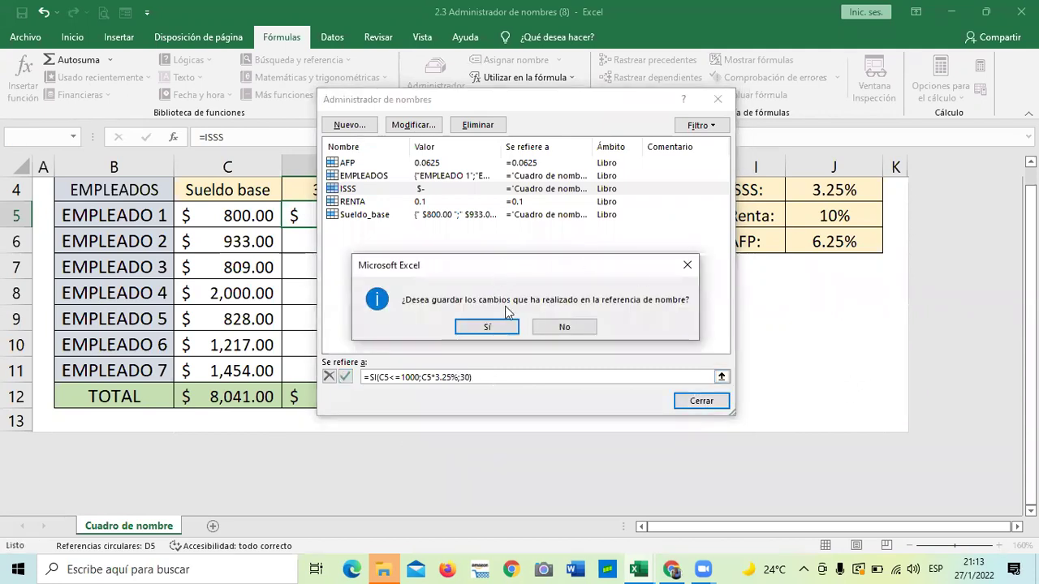
click(494, 325)
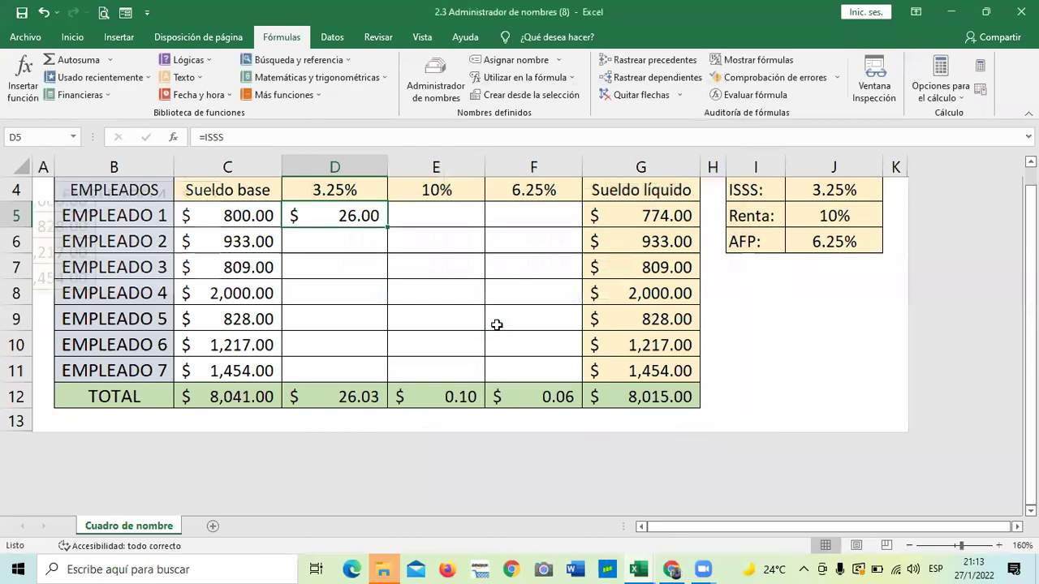
- Copy =ISSS from D5 down to D11 and check EMPLEADO 6's capped ISSS
click(509, 297)
click(341, 210)
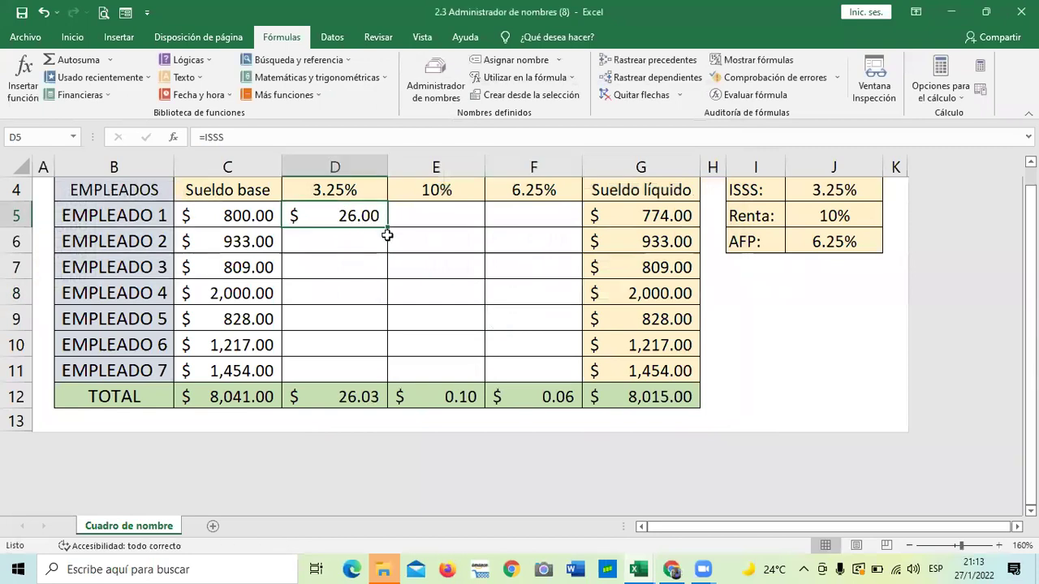
drag(388, 234, 382, 372)
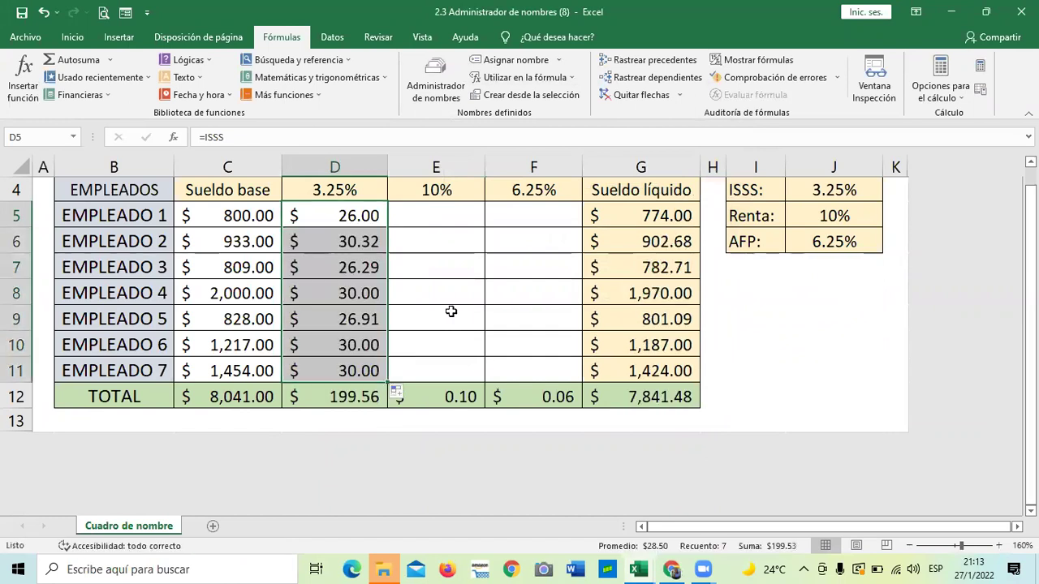
click(461, 305)
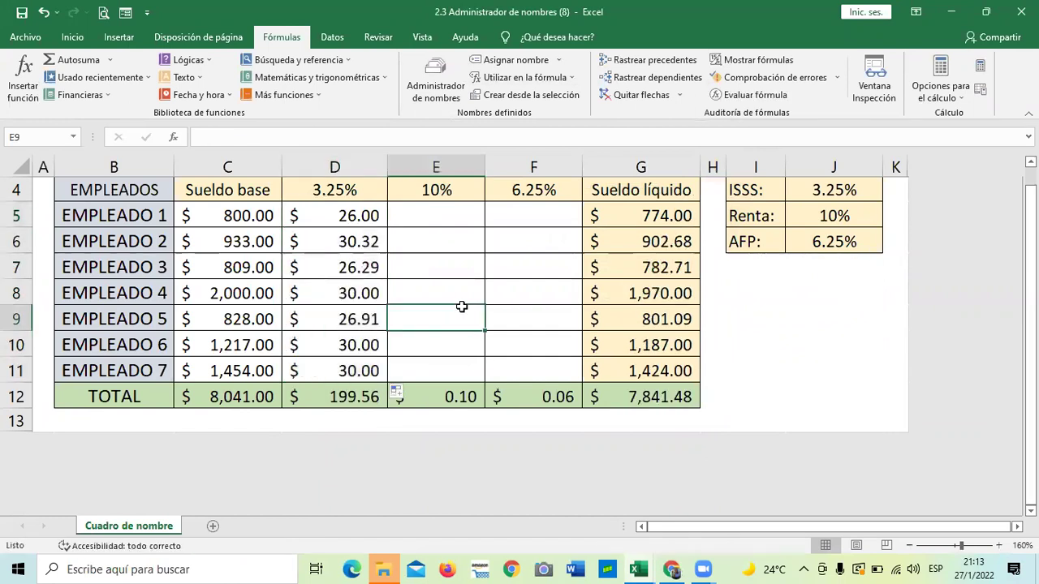
click(225, 346)
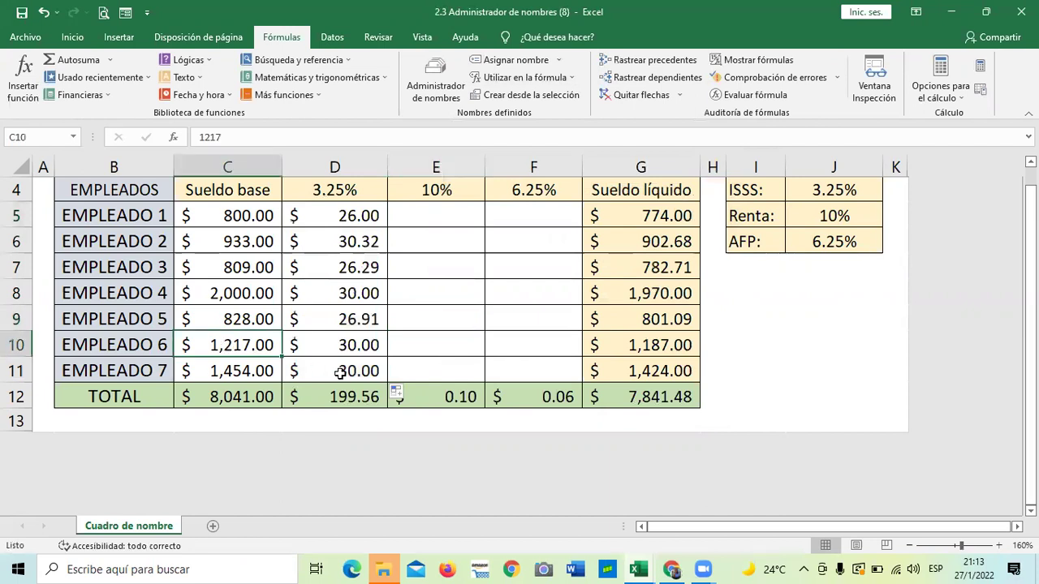
click(337, 344)
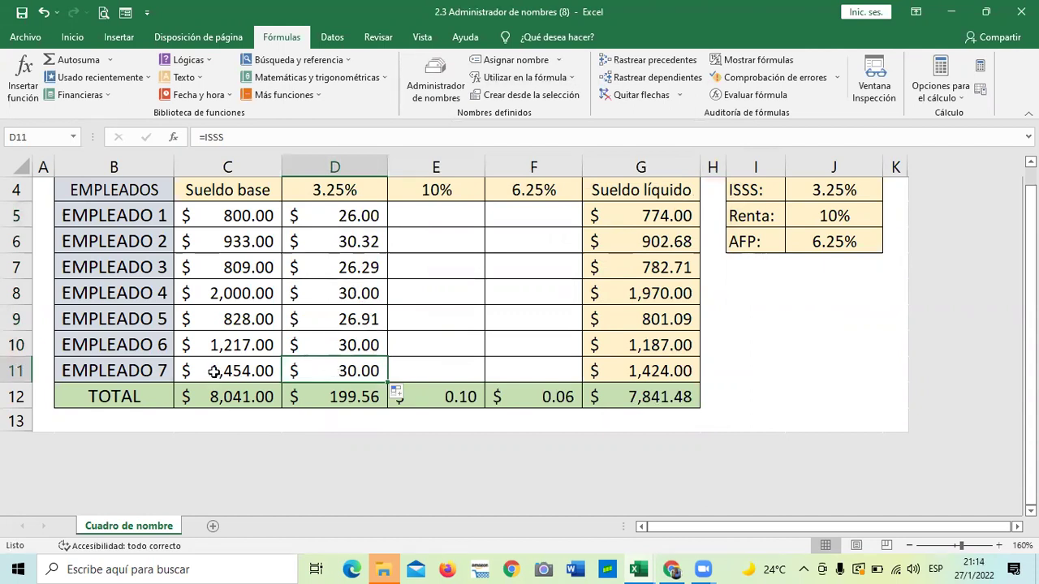
- Test EMPLEADO 1's ISSS by entering base salaries of 1000, then 1200
click(253, 217)
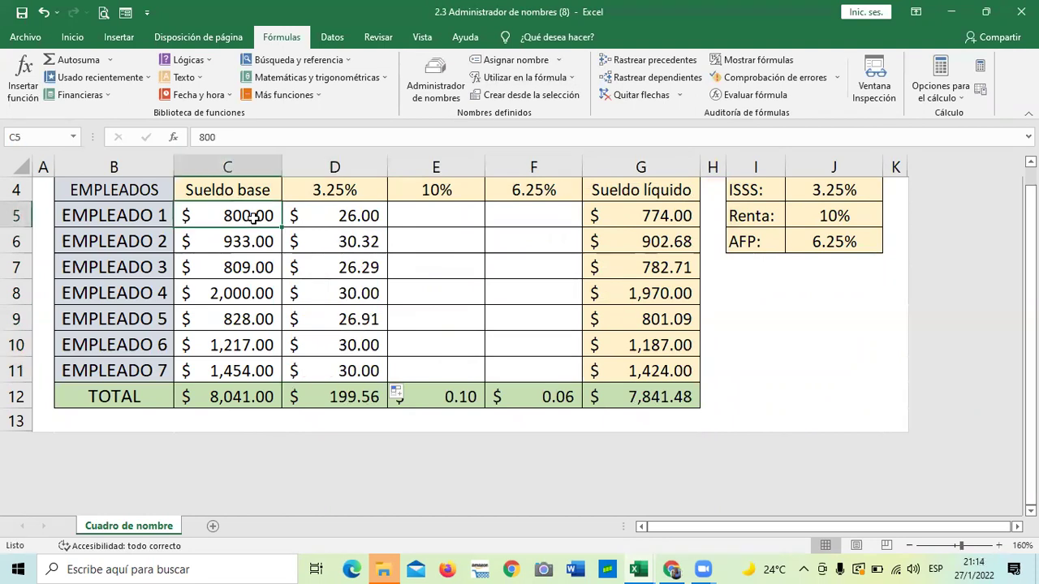
text(1000)
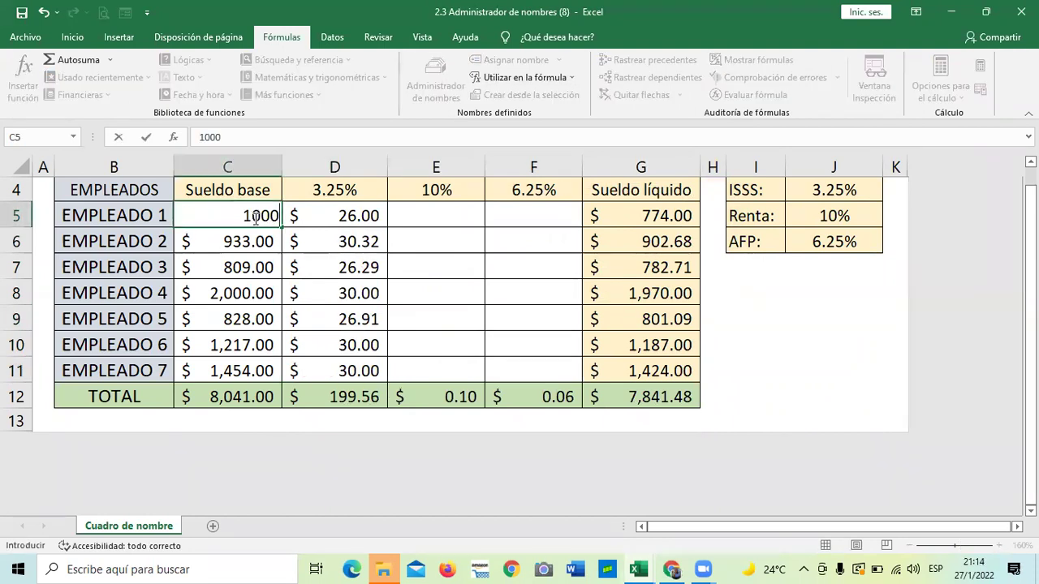
key(Return)
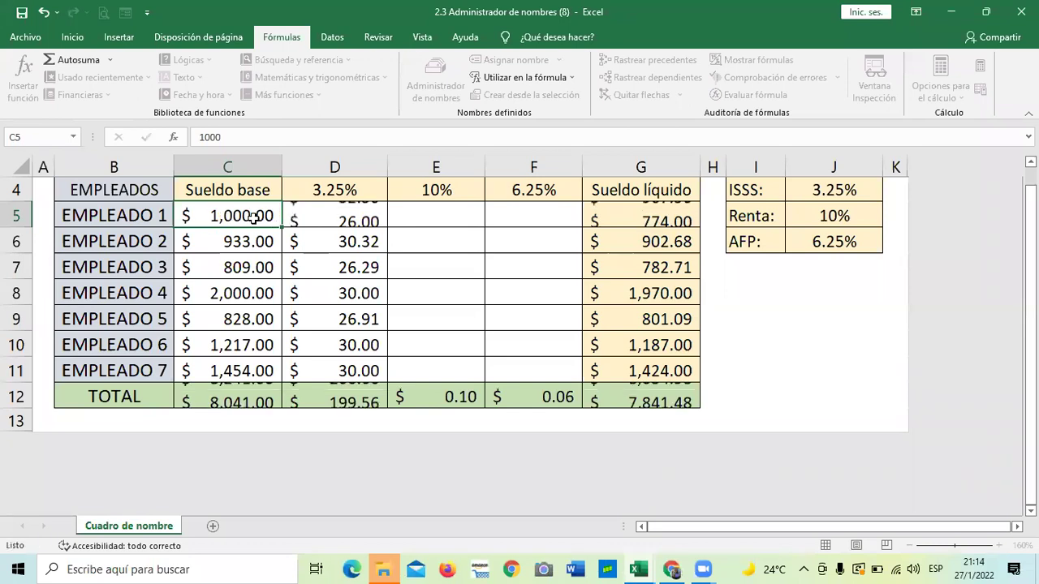
click(476, 275)
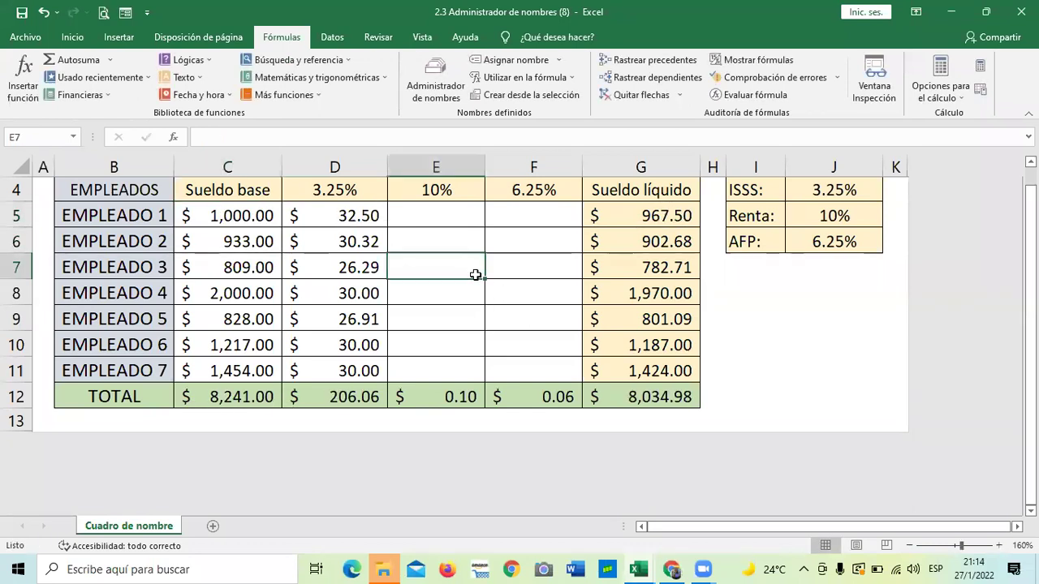
click(353, 215)
click(234, 215)
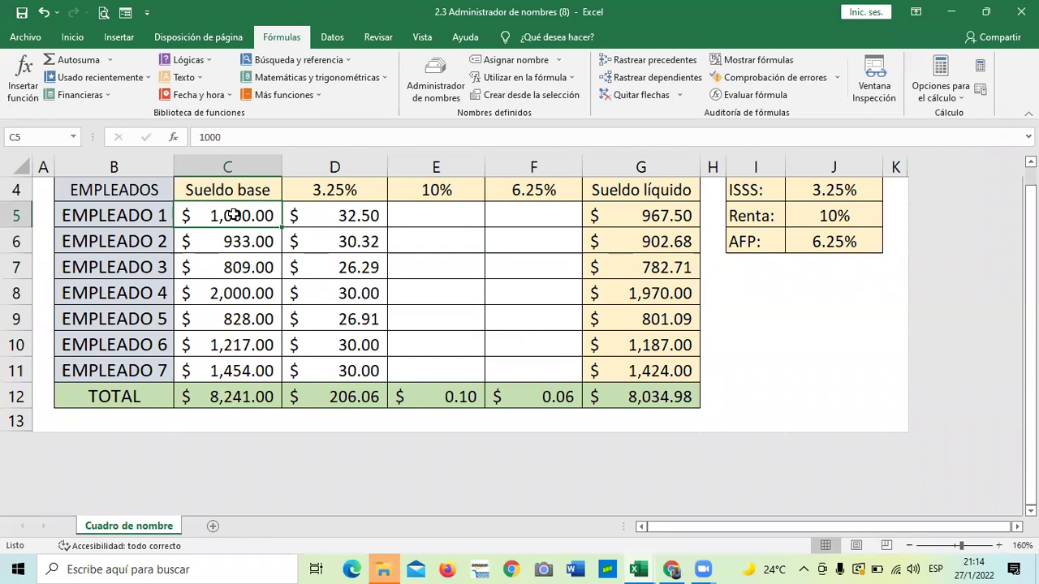
text(1200)
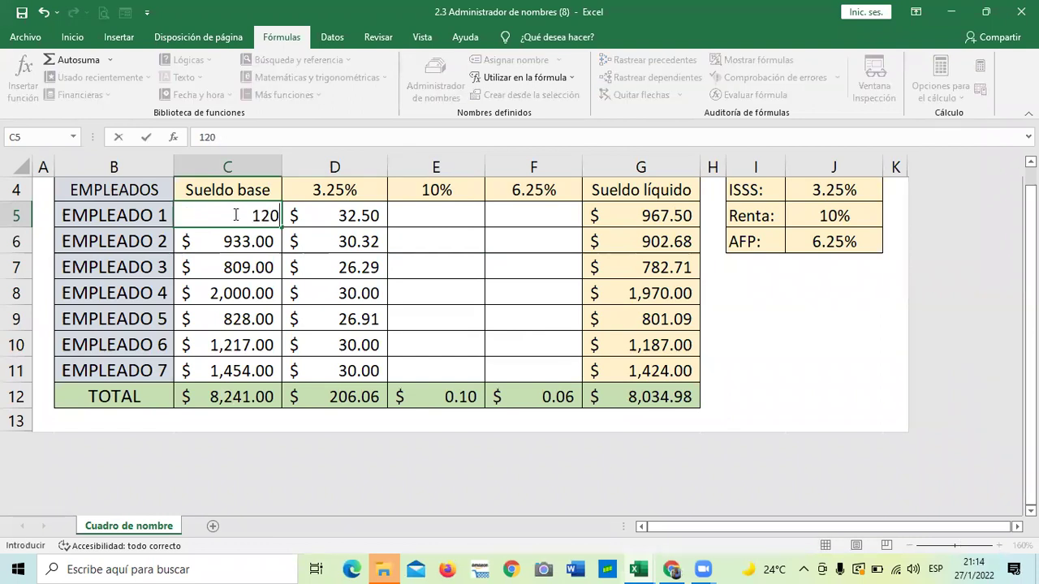
key(Return)
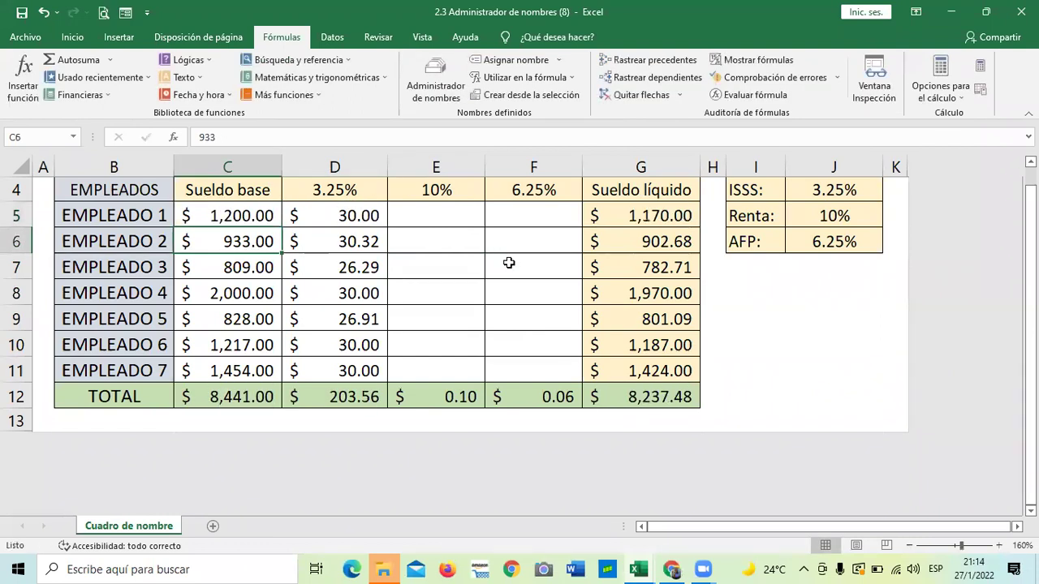
click(509, 262)
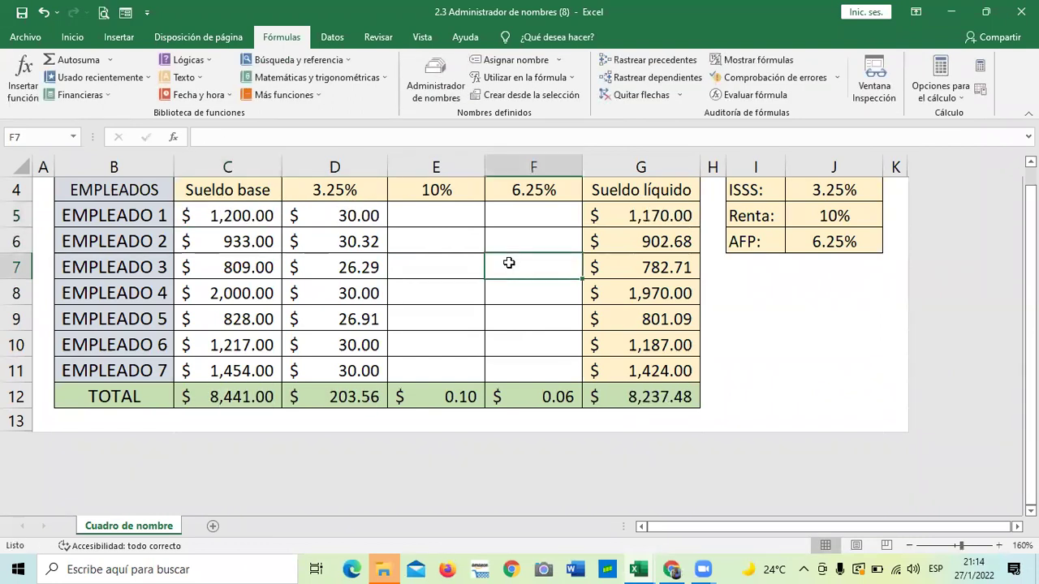
- Set EMPLEADO 1's base salary to 1000, then 1100, and check the capped ISSS
click(248, 216)
text(1000)
key(Return)
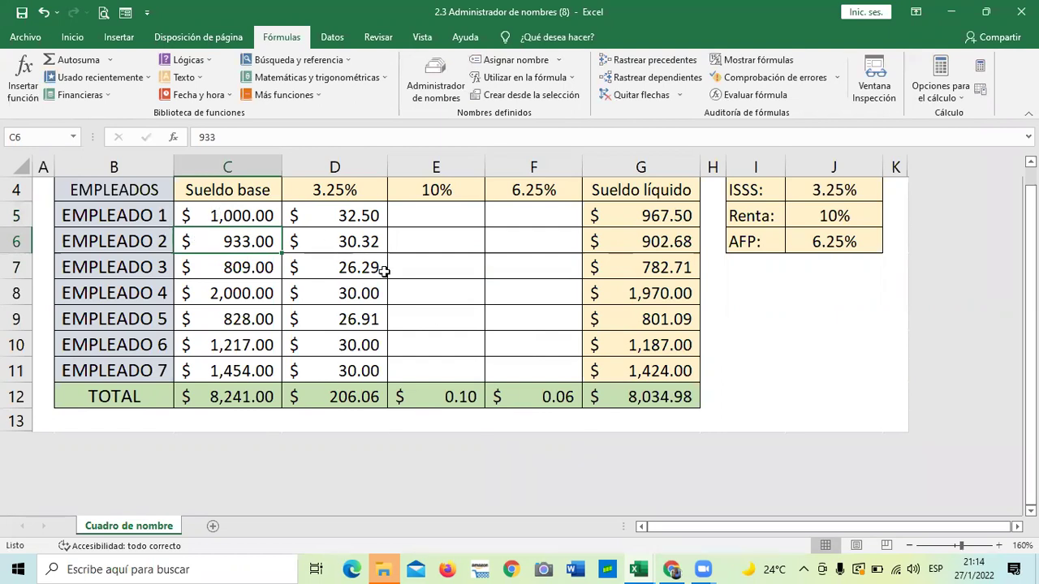
double_click(235, 215)
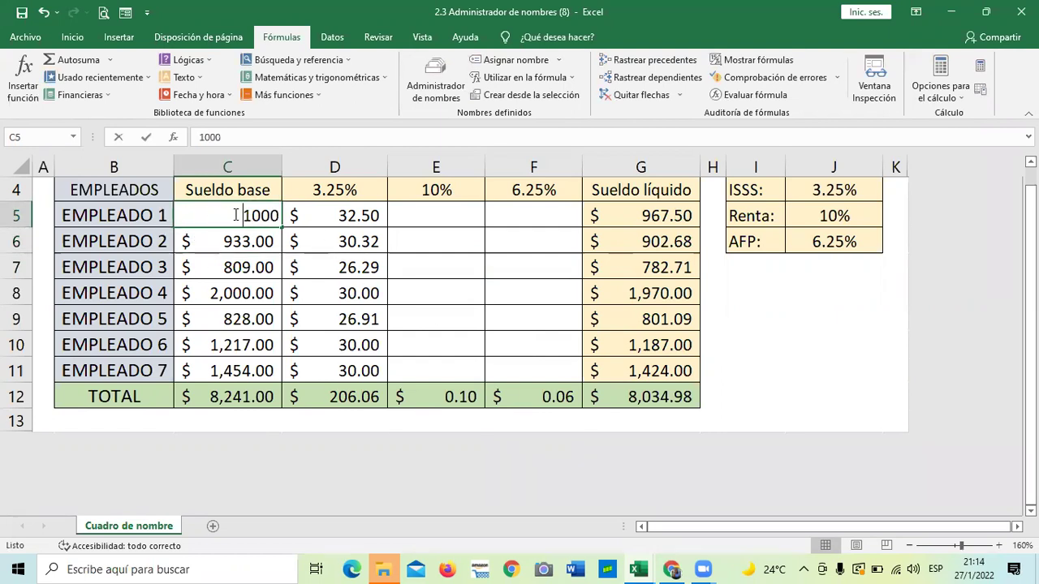
text(1100)
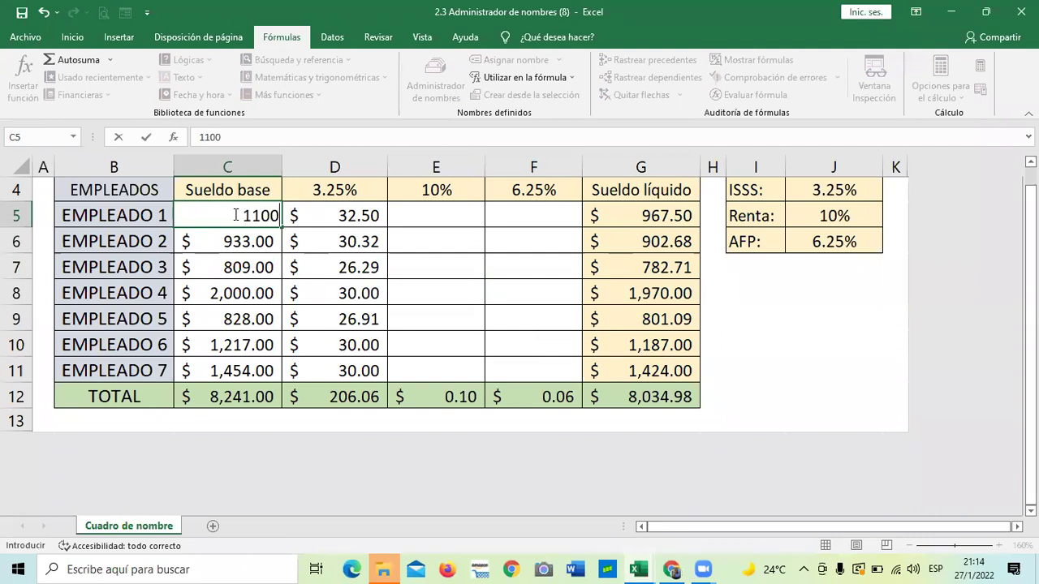
key(Return)
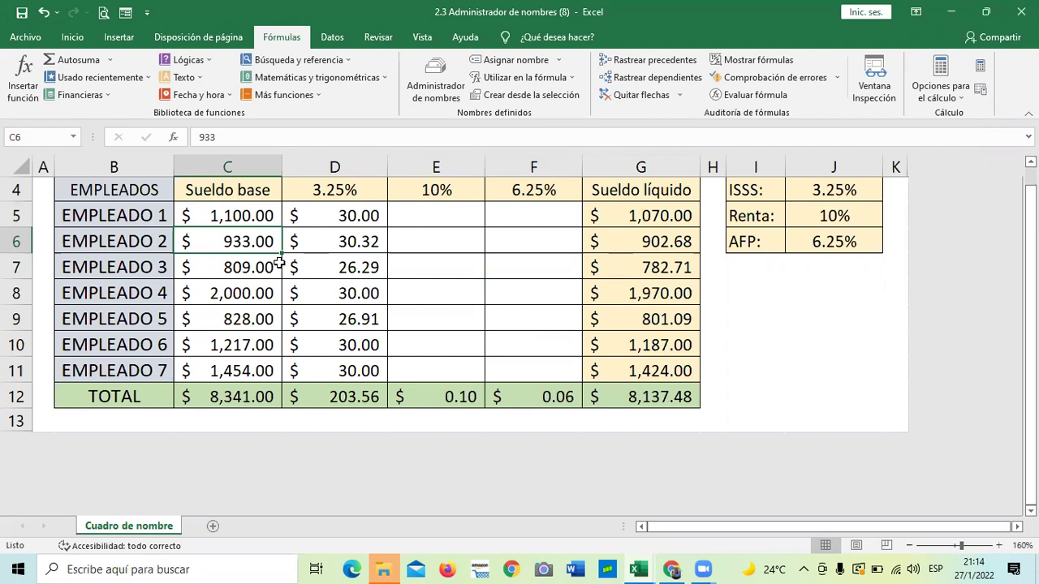
click(234, 211)
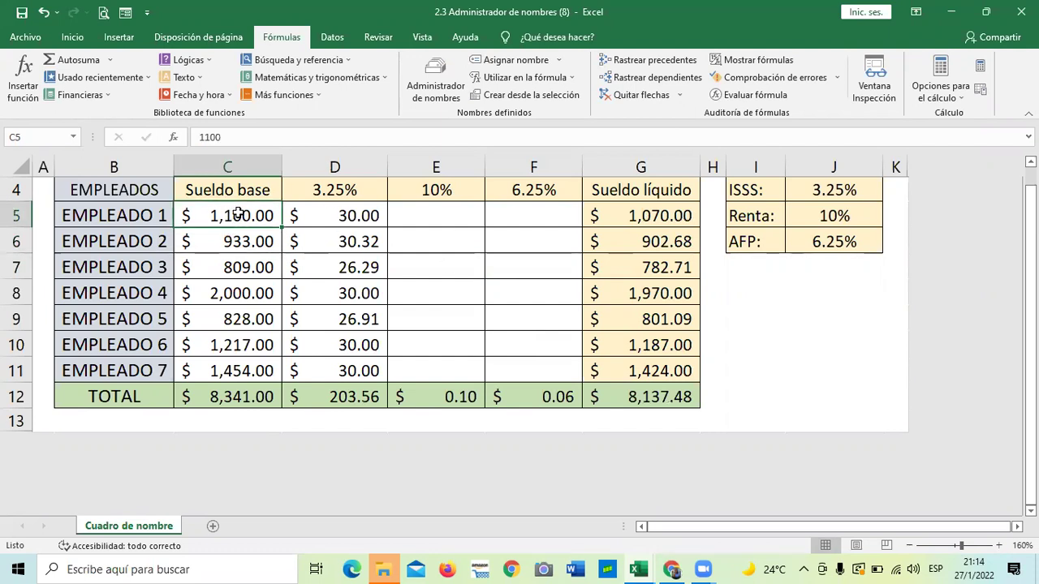
click(327, 220)
- Change EMPLEADO 2's base salary to 1000, review the ISSS formulas, then set it to 1200
click(232, 241)
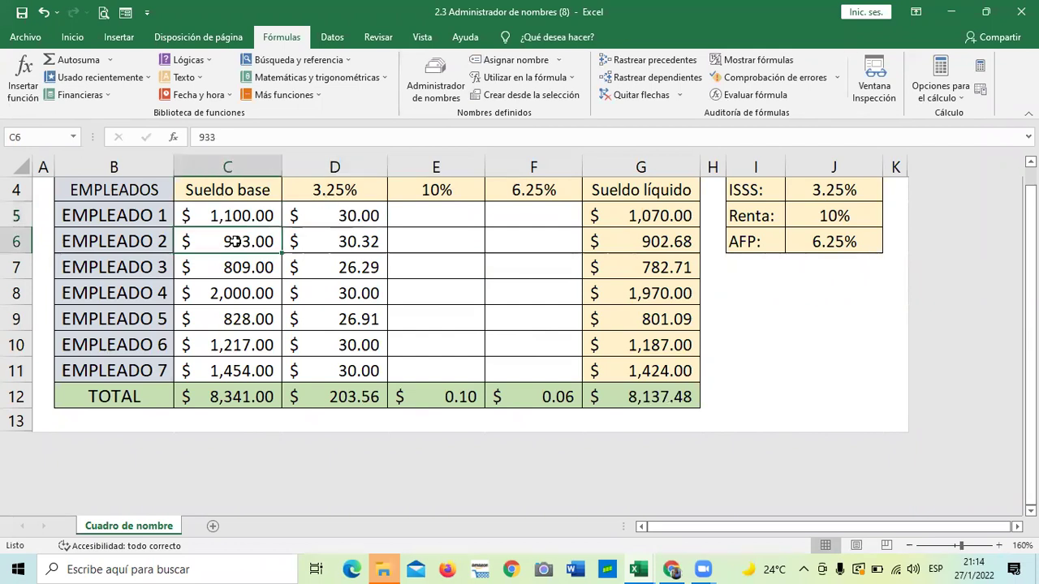
text(1000)
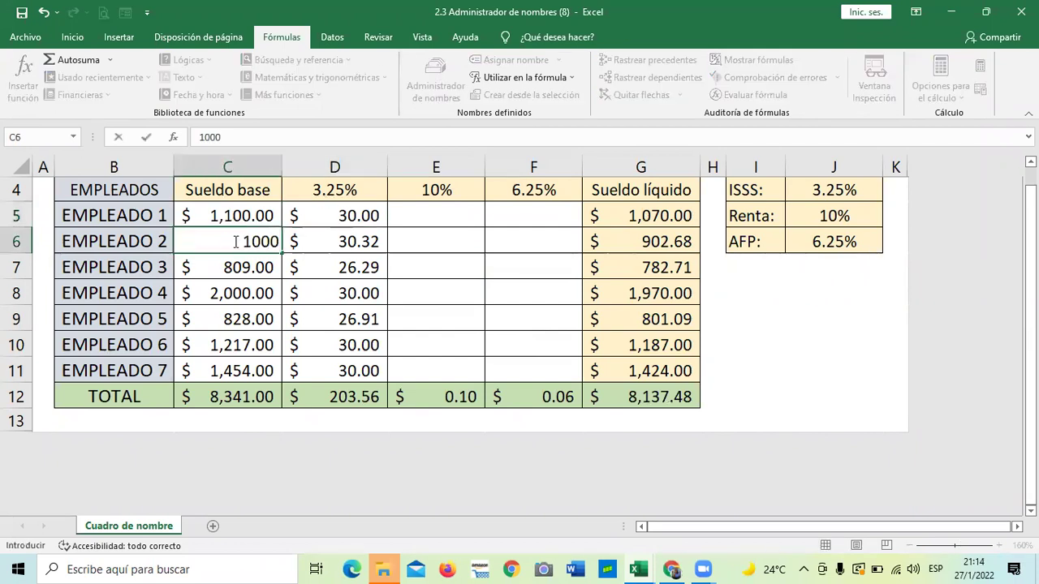
key(Return)
click(341, 241)
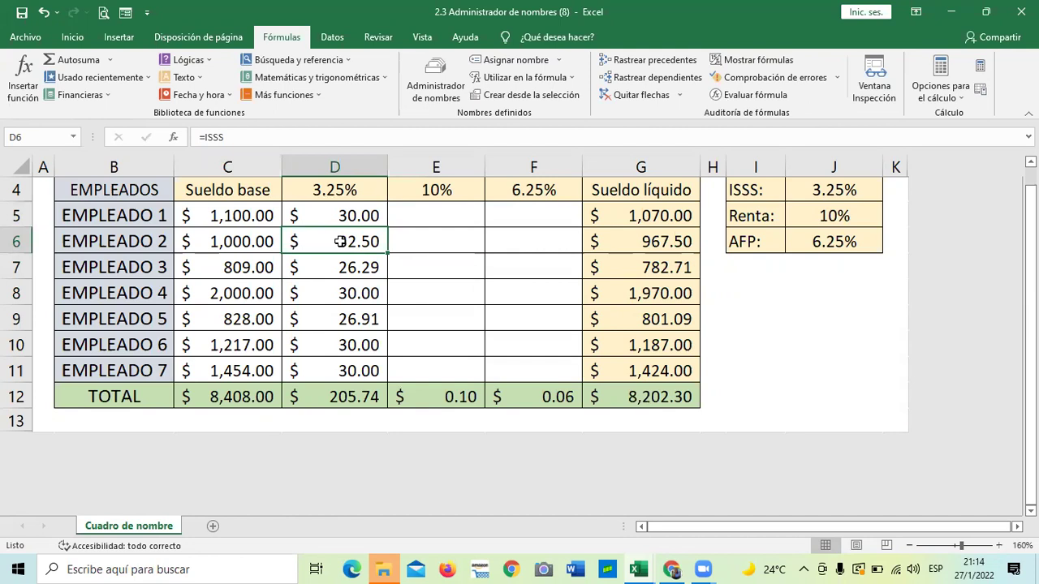
click(345, 215)
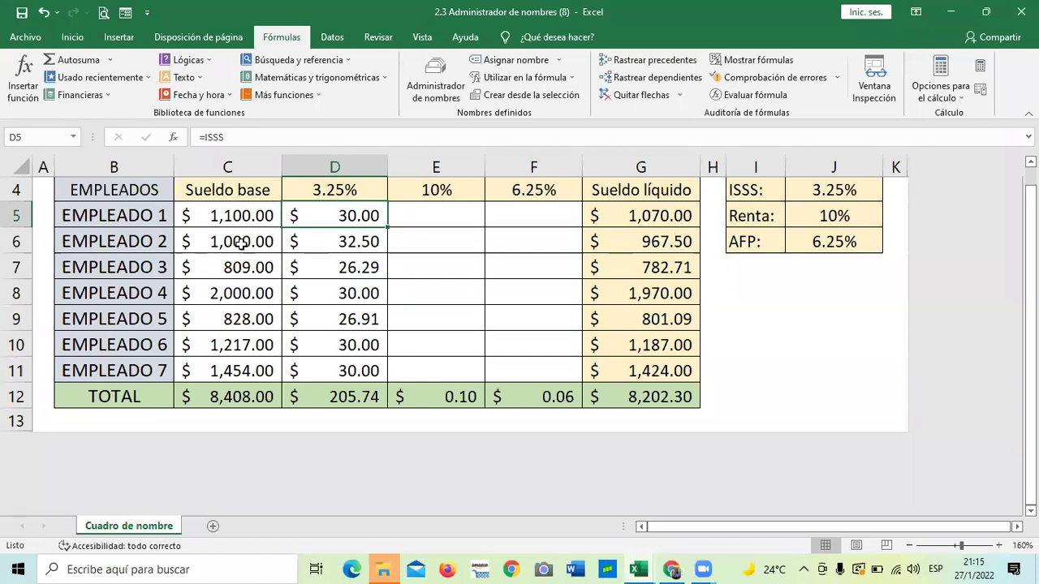
click(241, 243)
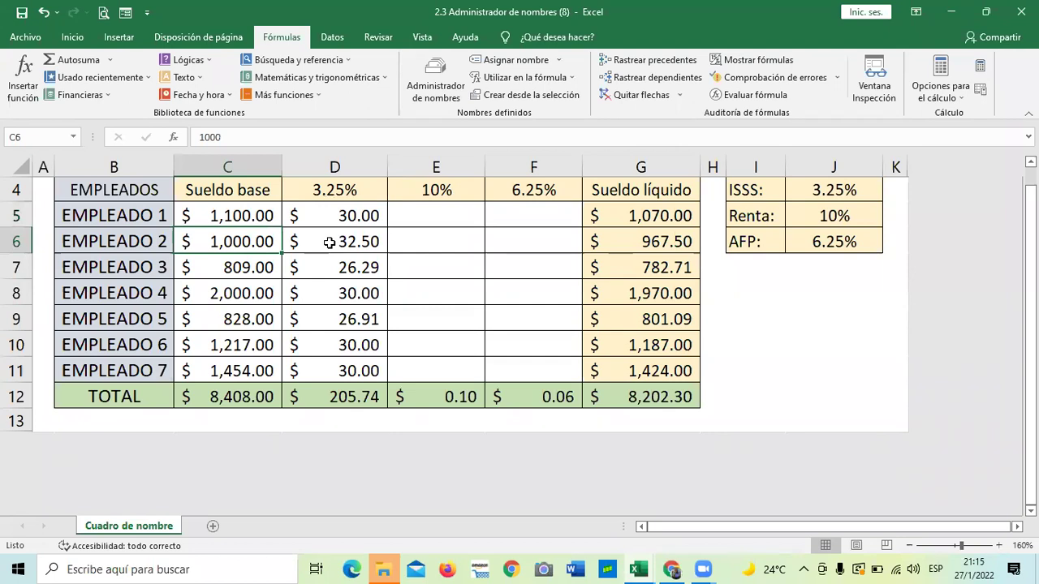
click(255, 261)
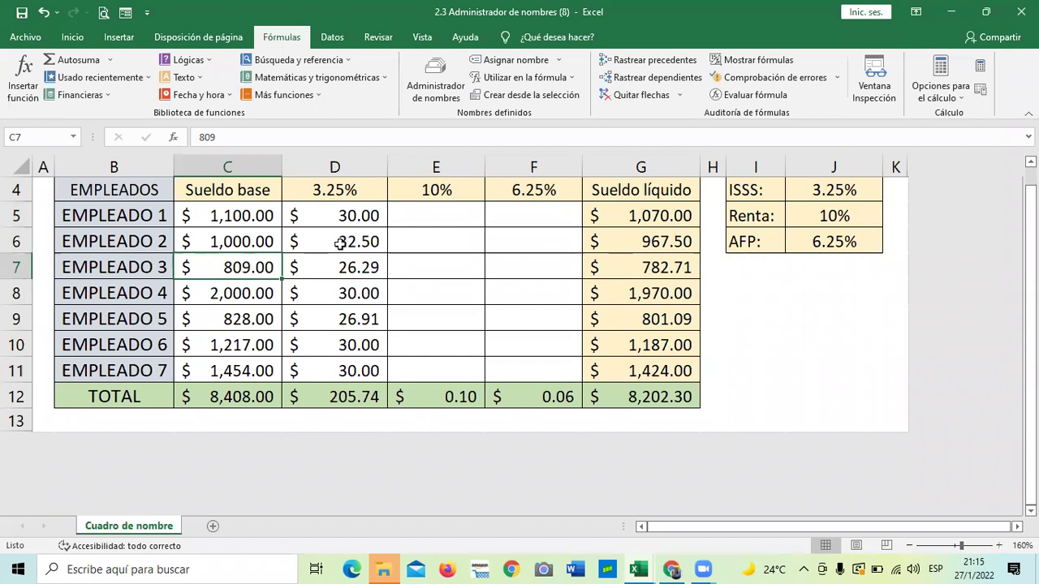
click(224, 242)
text(1200)
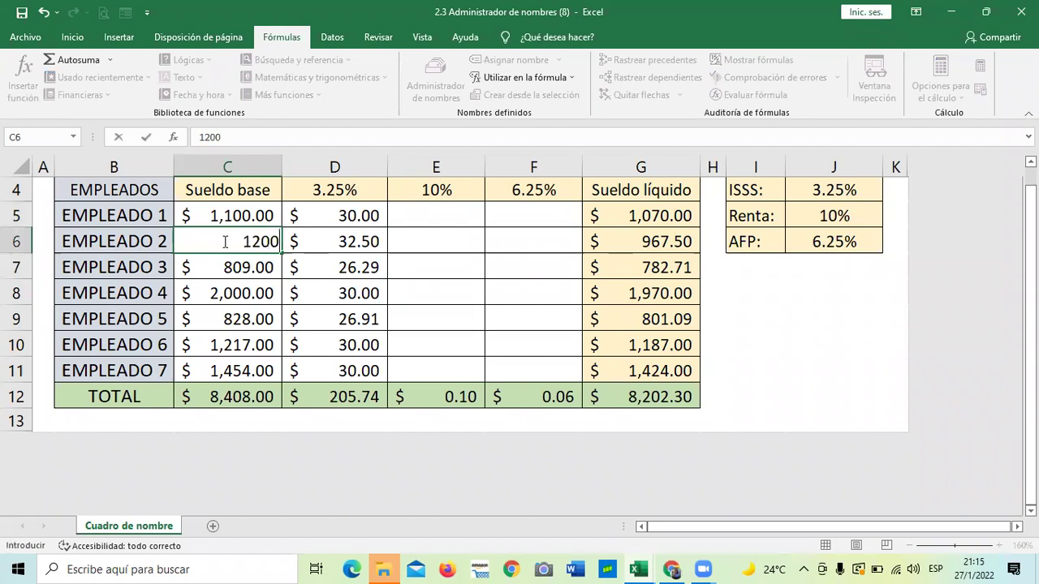
key(Return)
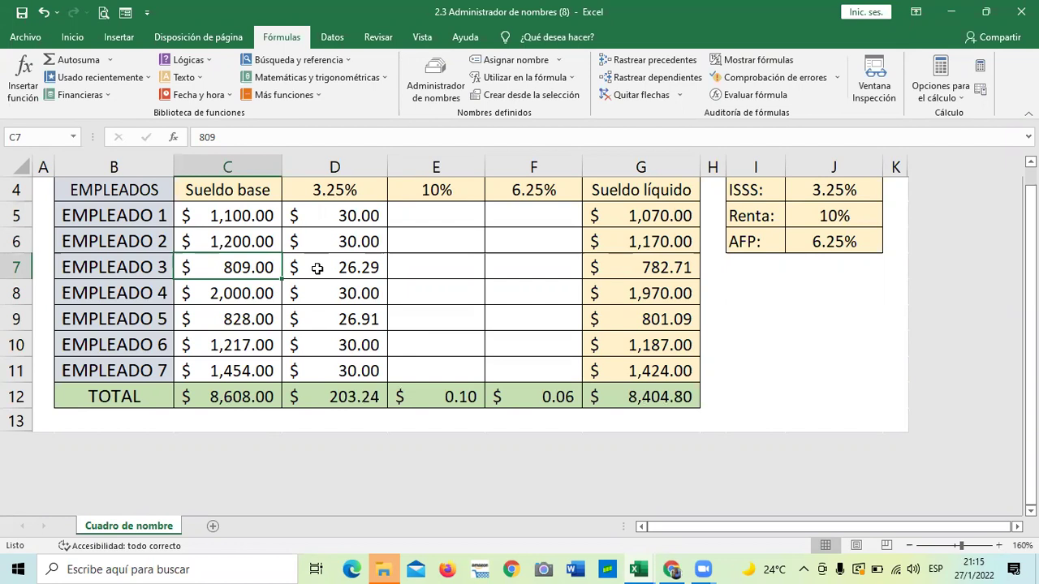
- Set EMPLEADO 7's base salary to 2000, bringing ISSS to $203.24 and net to $8,950.80
click(251, 371)
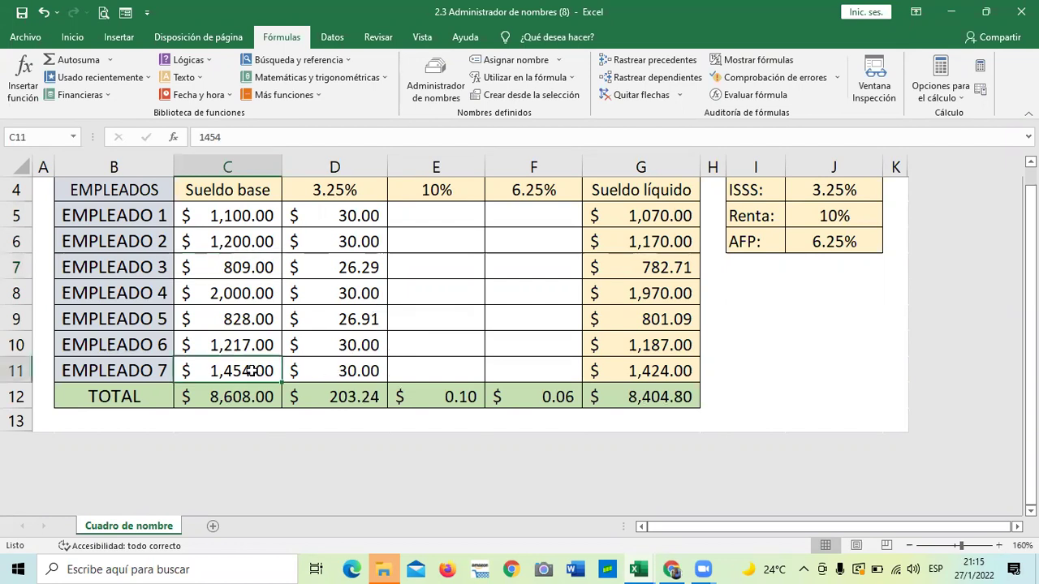
text(2000)
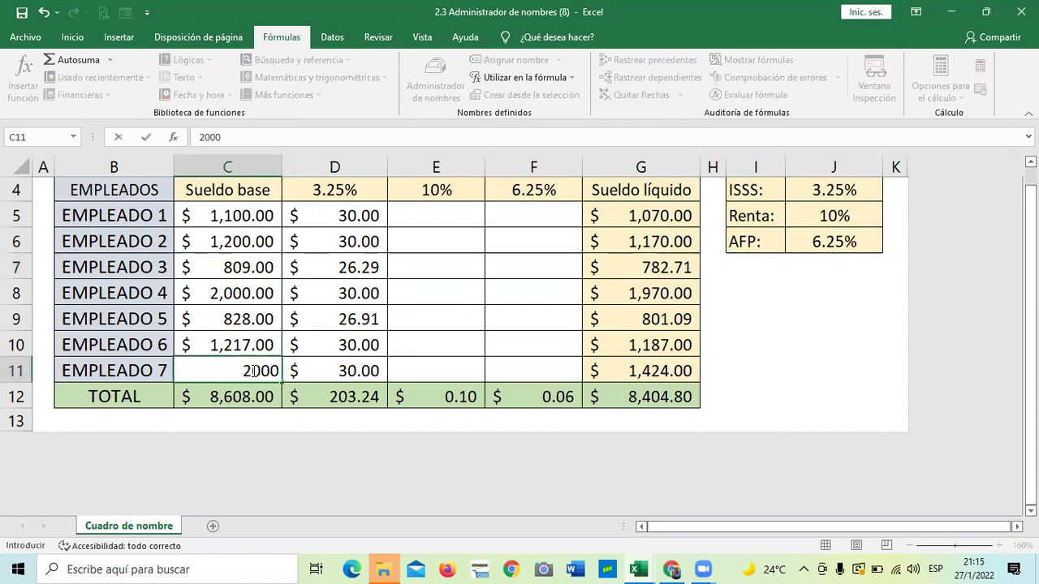
key(Return)
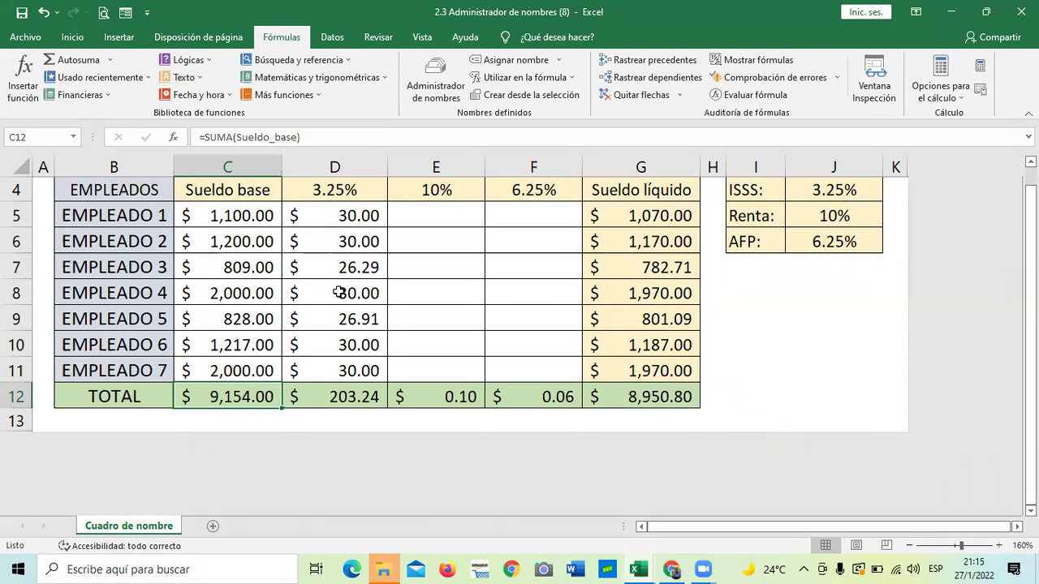
scroll(340, 293, up, 1)
scroll(343, 294, down, 1)
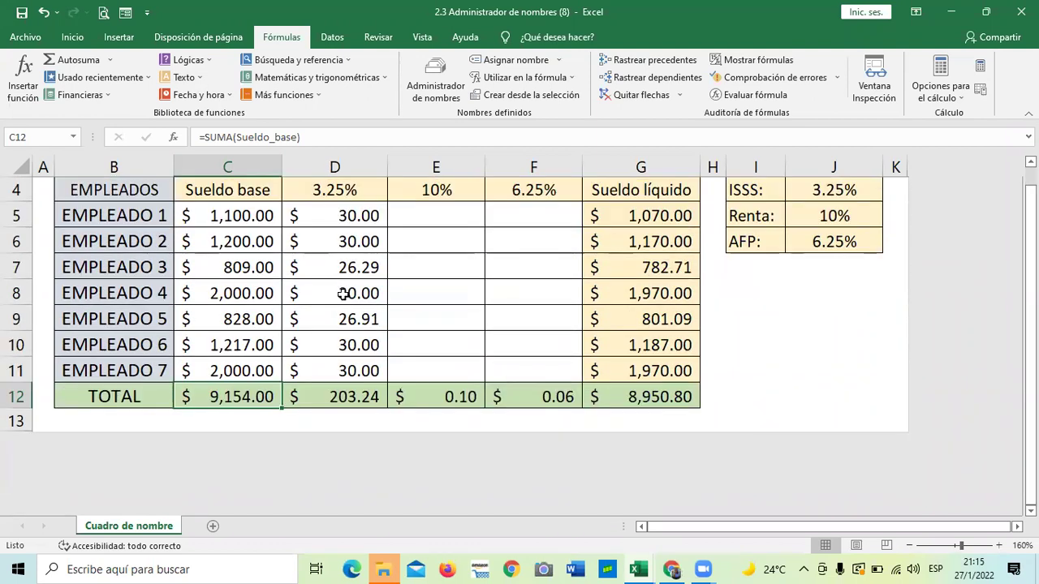
scroll(344, 294, up, 1)
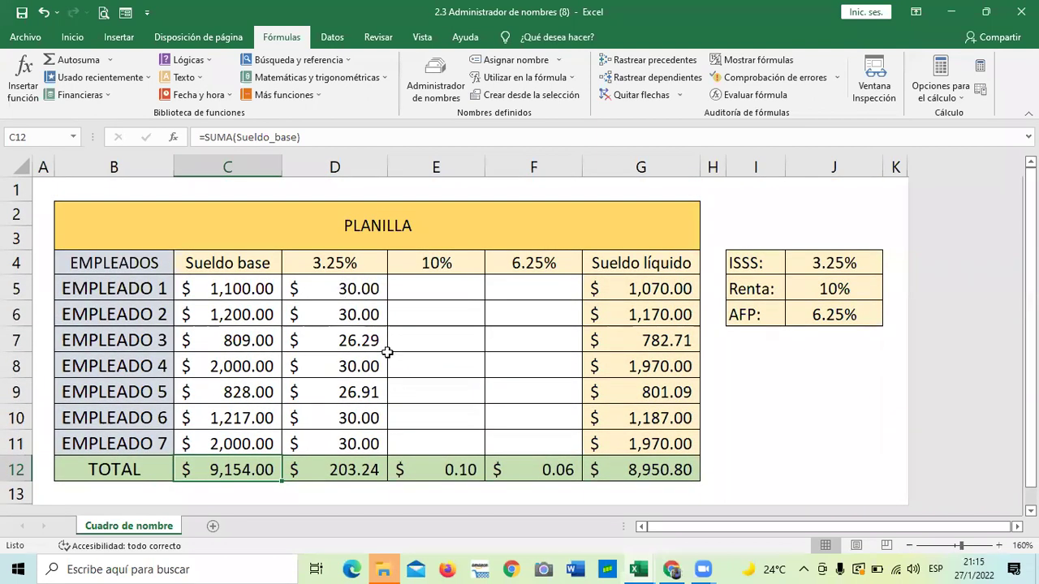
scroll(388, 351, down, 1)
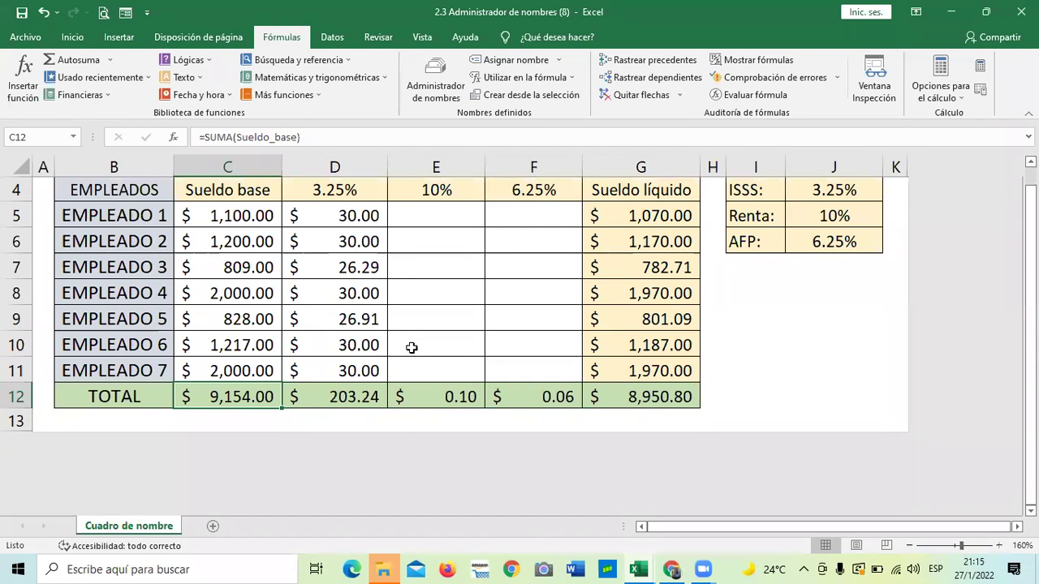
- Check that ISSS cells D5 and D6 both contain the named =ISSS formula
click(361, 215)
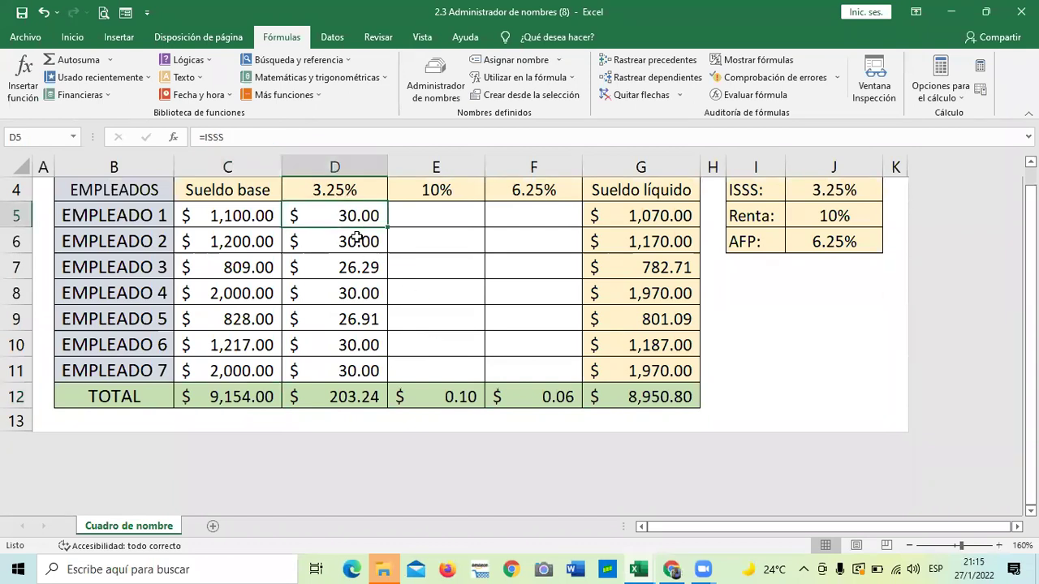
click(352, 244)
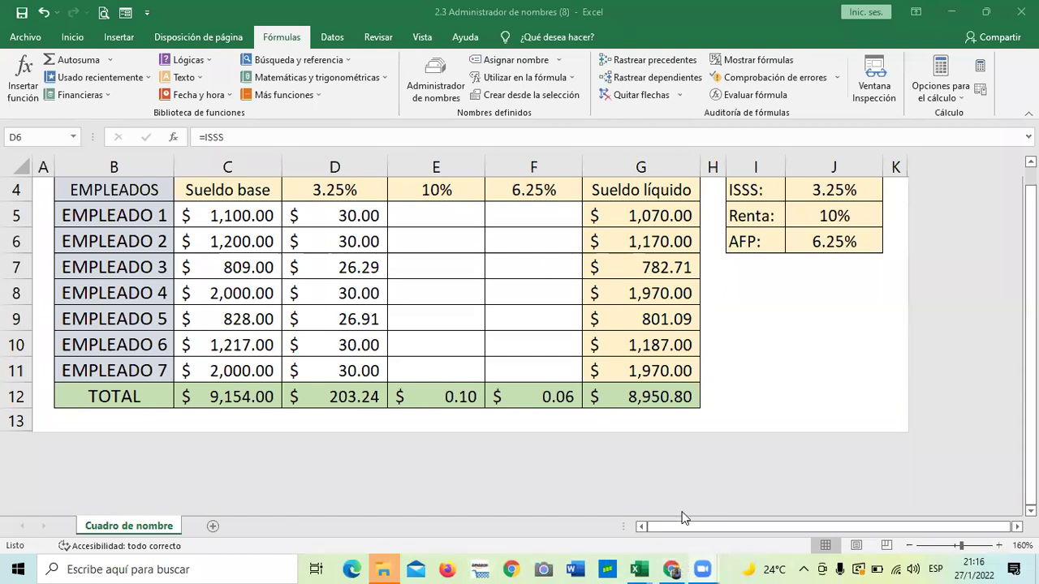
mouse_move(645, 566)
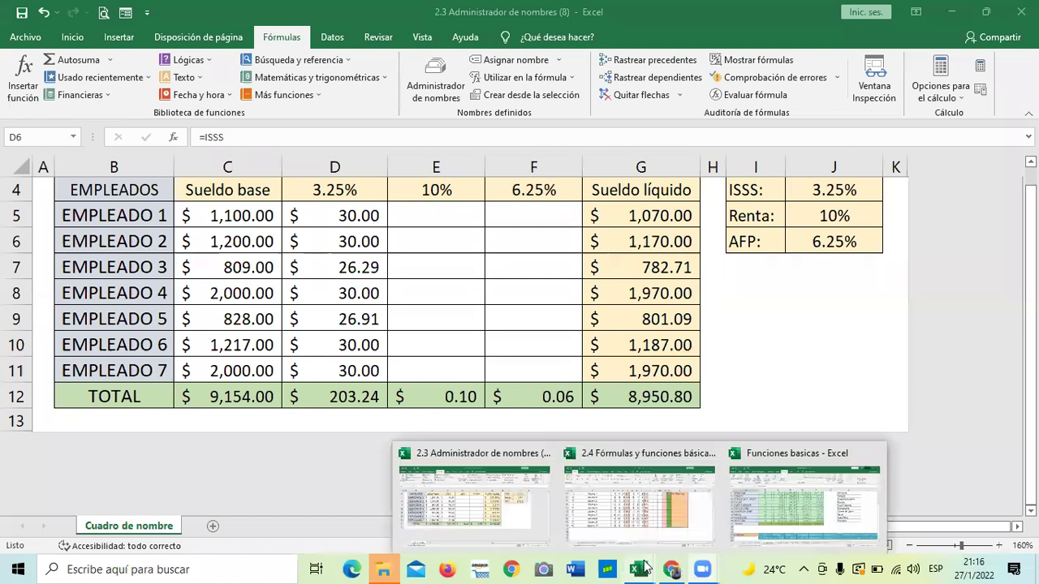
- Switch to the Inglés Corporativo course in Chrome and open lesson 2.9 Objetivo de la lección
click(680, 535)
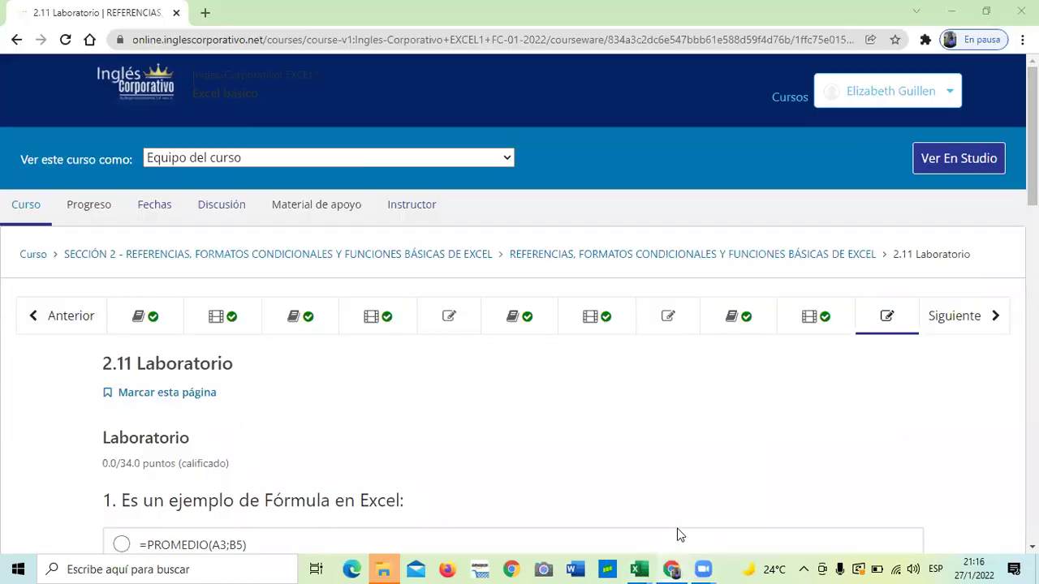
scroll(616, 459, down, 2)
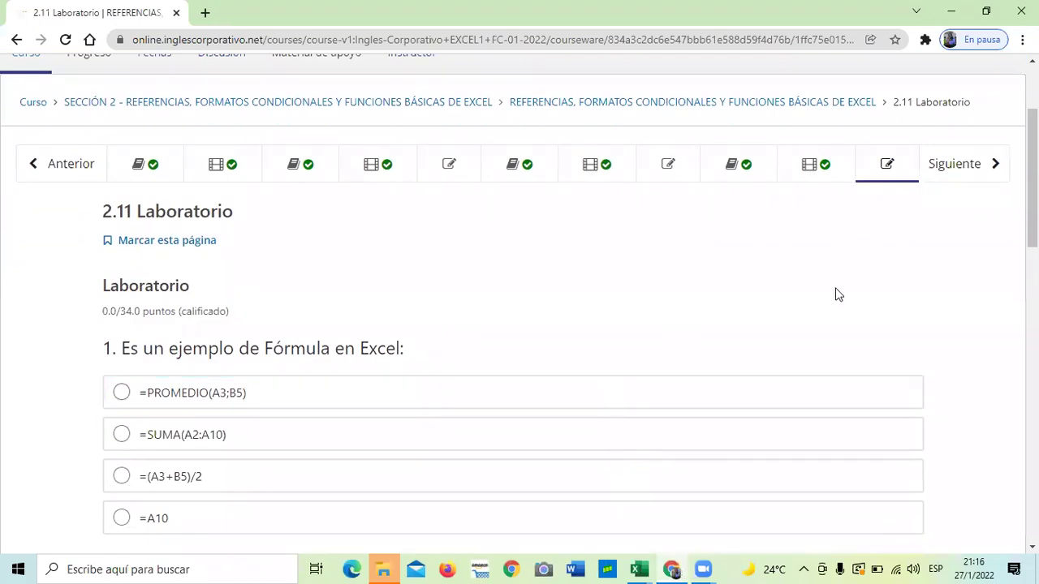
click(731, 166)
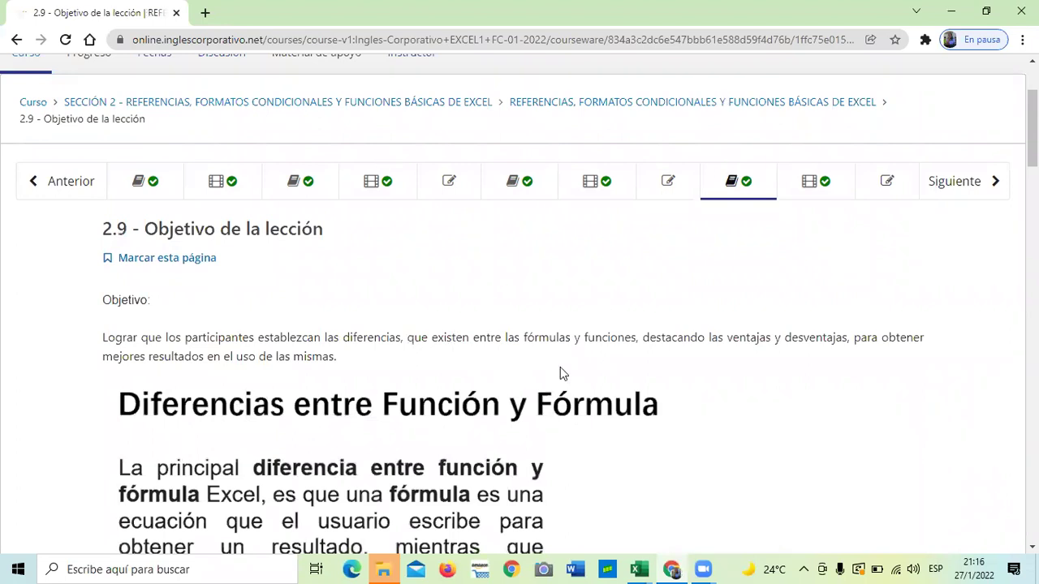
- Read the Función vs Fórmula section comparing =SUMA(B3:B6) with =B3+B4+B5+B6
scroll(559, 369, down, 1)
scroll(556, 371, down, 1)
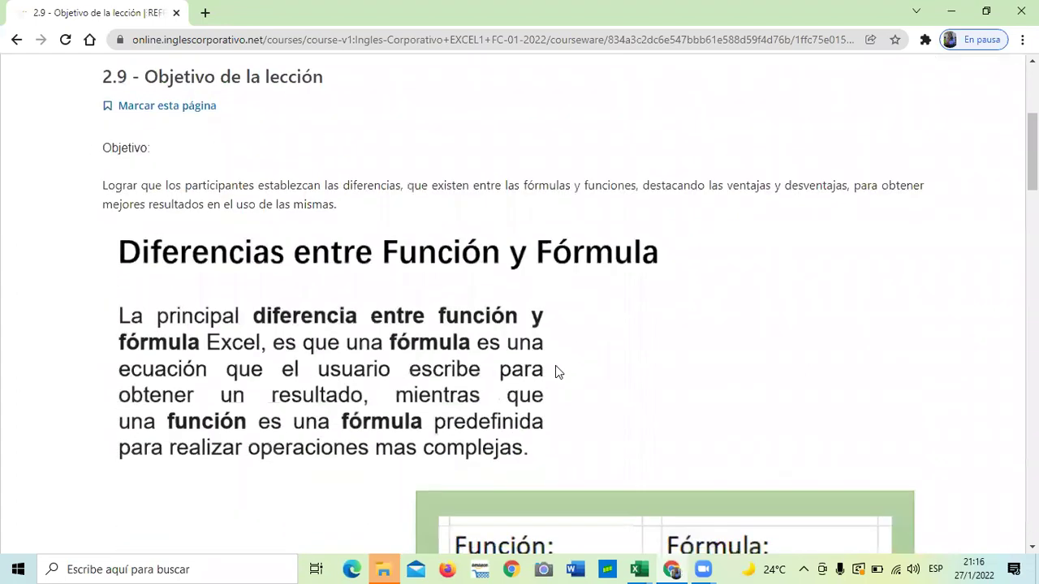
scroll(555, 371, down, 3)
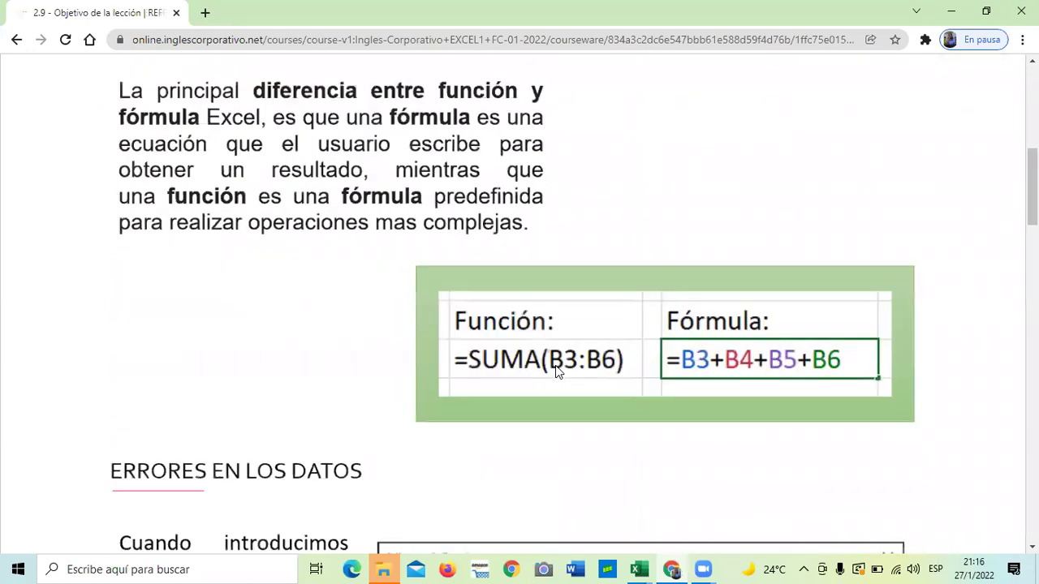
scroll(644, 371, up, 2)
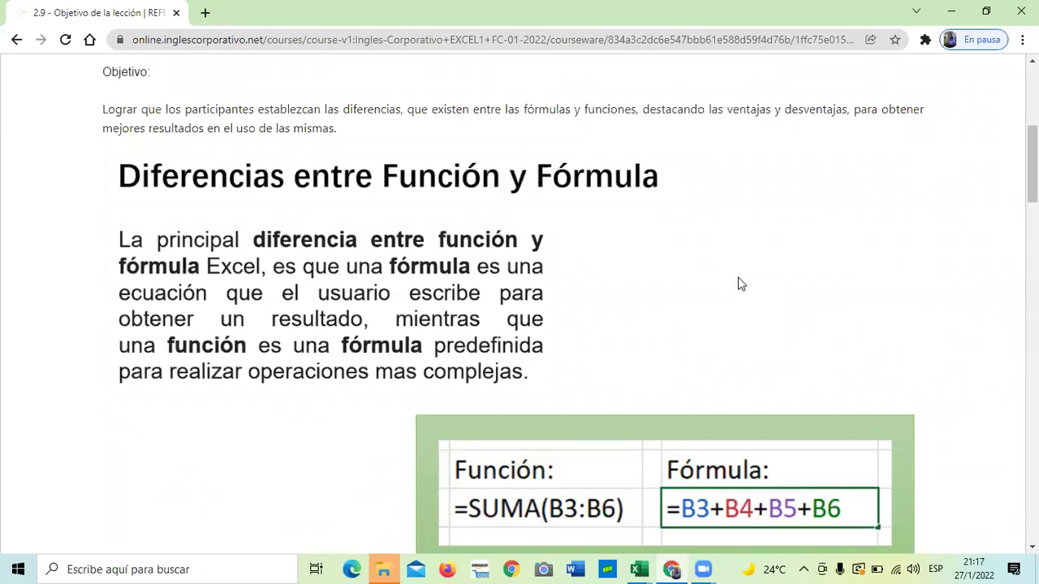
scroll(738, 284, down, 2)
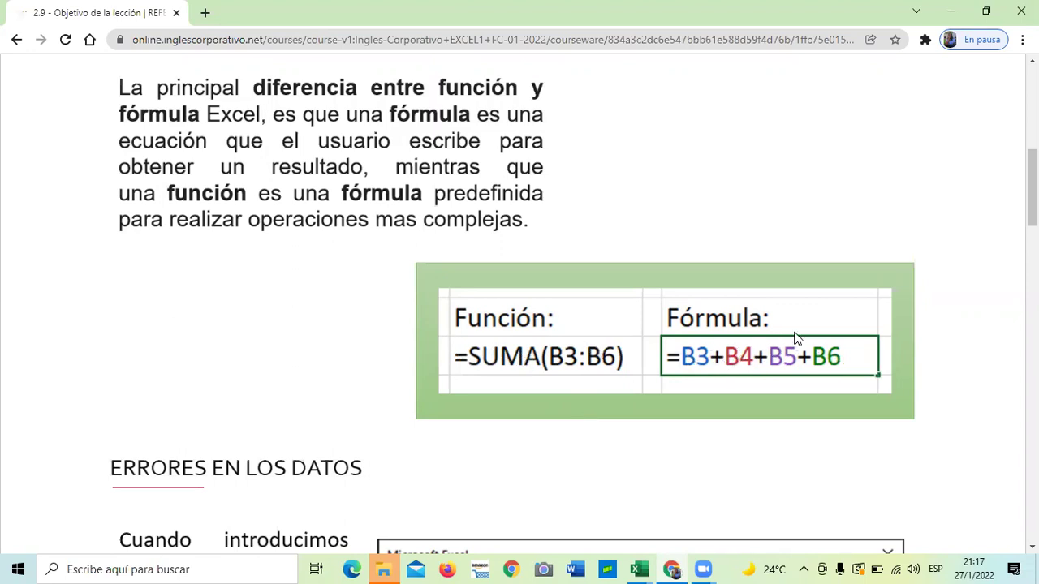
scroll(799, 331, down, 1)
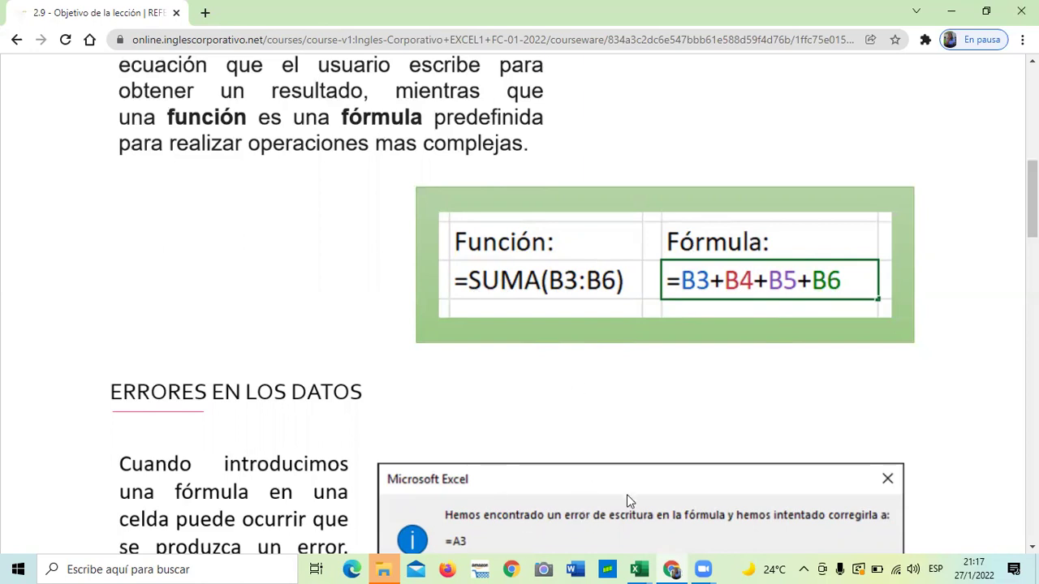
- Scroll through 'Errores en los datos' covering Excel's correction prompt, warning symbol and #¿NOMBRE? error
scroll(571, 481, down, 1)
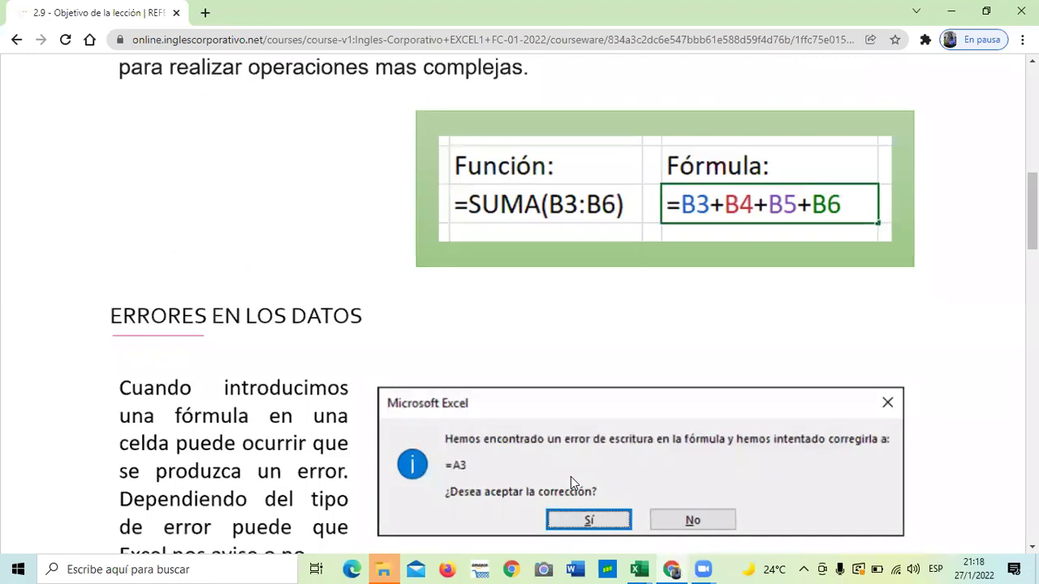
scroll(577, 475, down, 2)
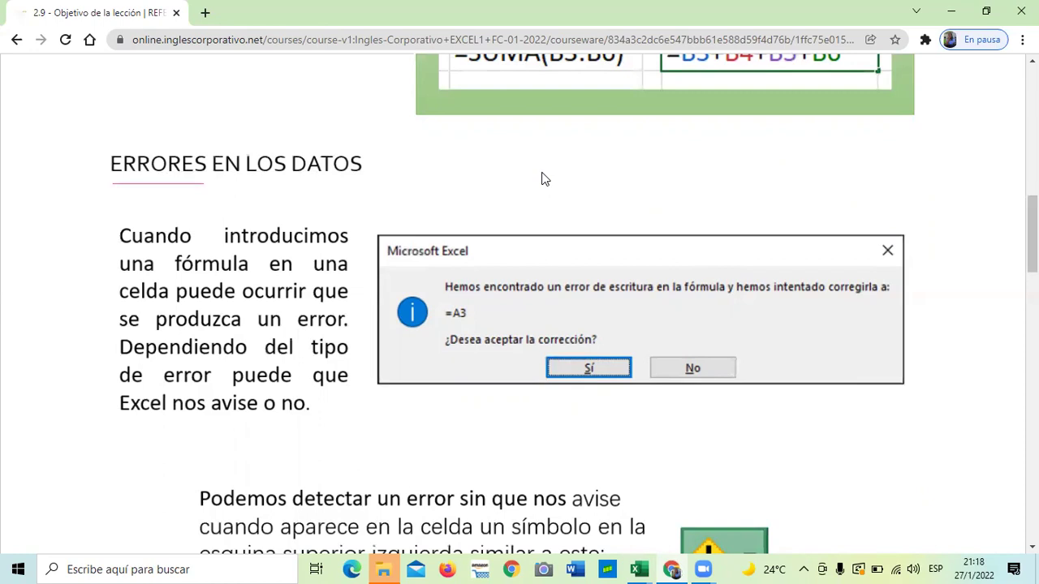
scroll(544, 178, down, 1)
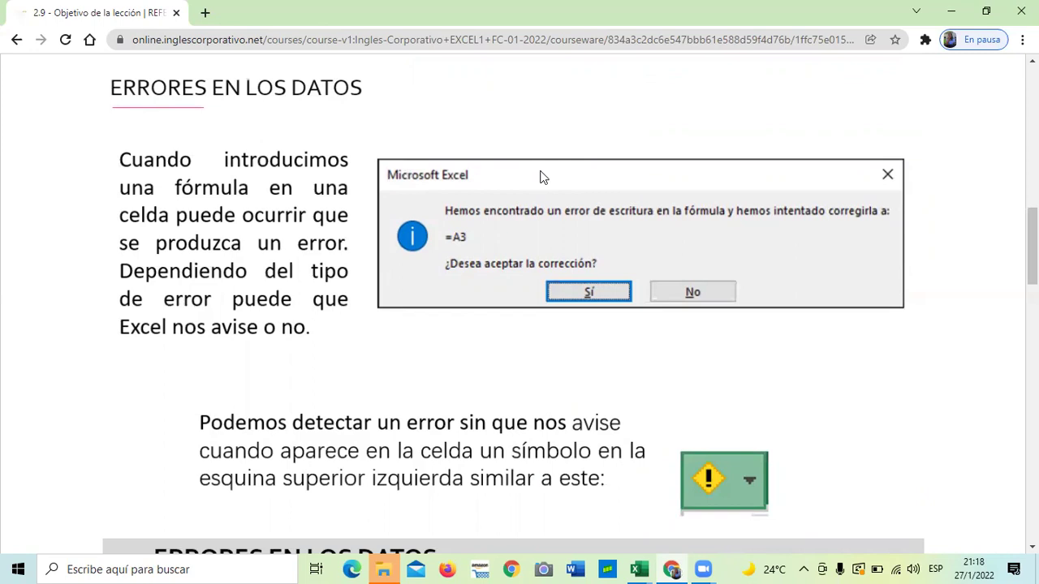
scroll(548, 296, down, 2)
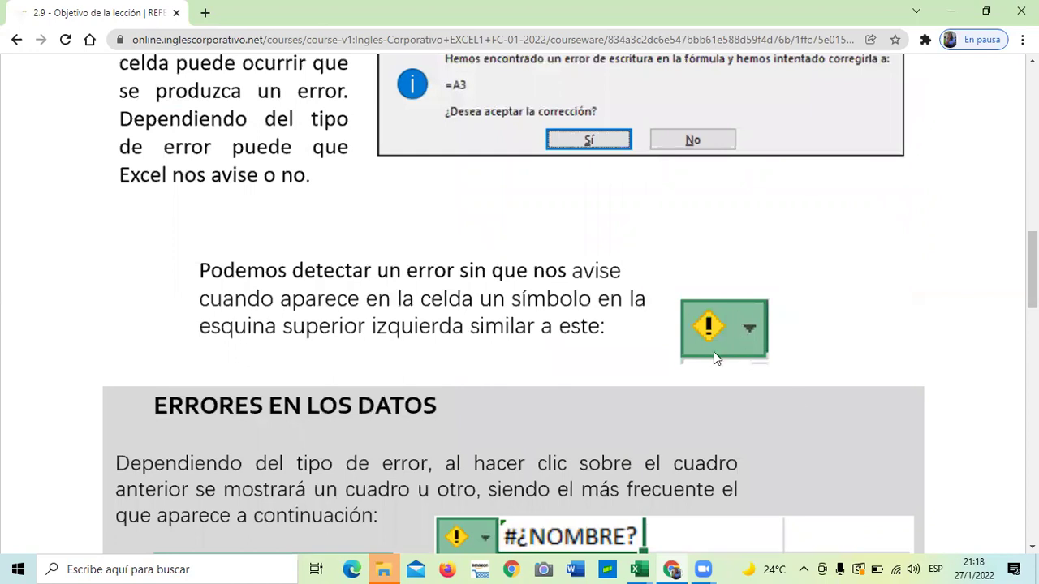
- Scroll to the #¿NOMBRE? options list, from 'Error de nombre no válido' to 'Opciones de comprobación de errores...'
scroll(672, 388, down, 2)
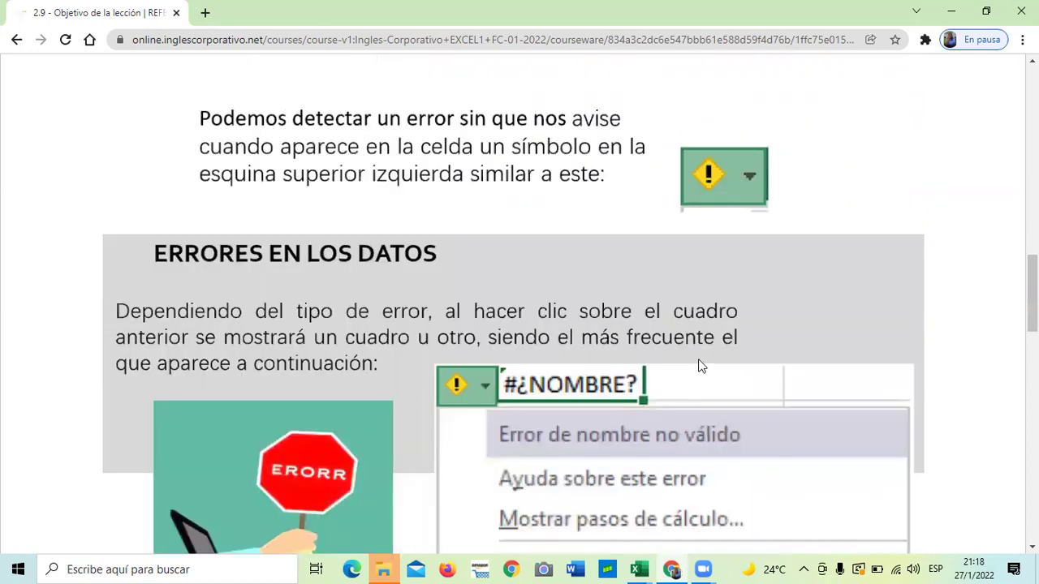
scroll(701, 365, down, 1)
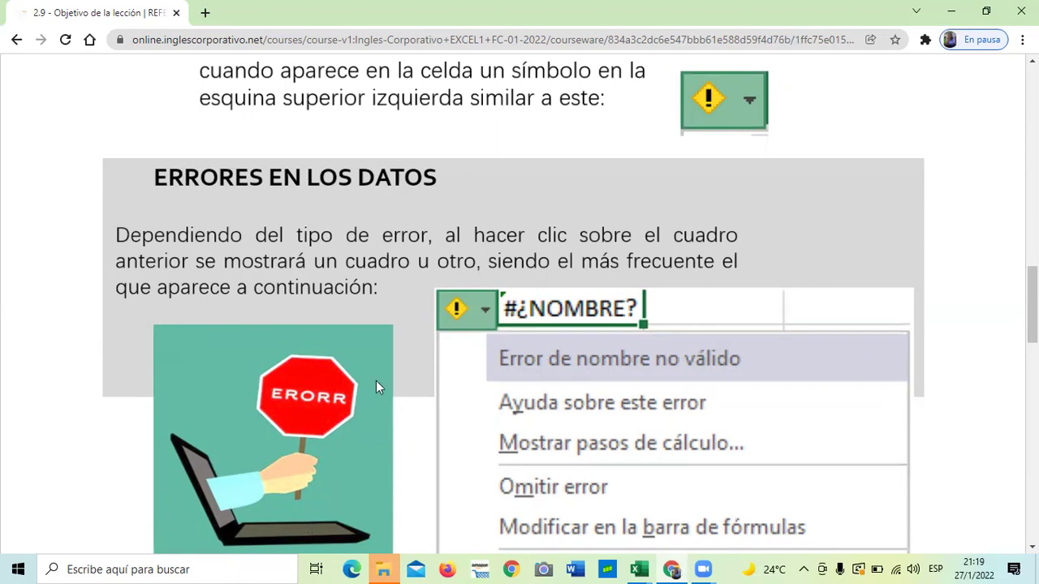
scroll(572, 337, down, 1)
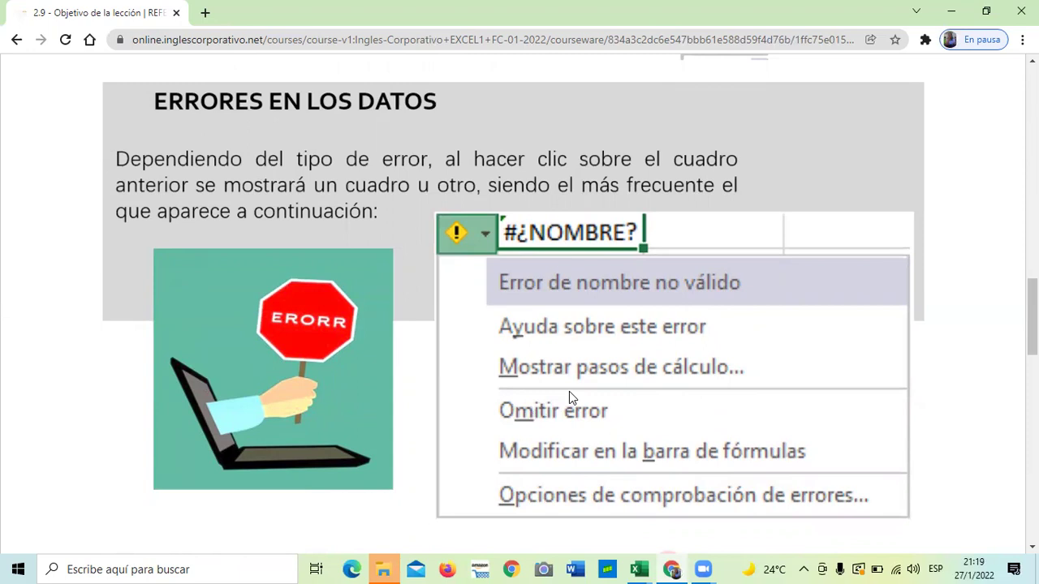
scroll(569, 391, down, 2)
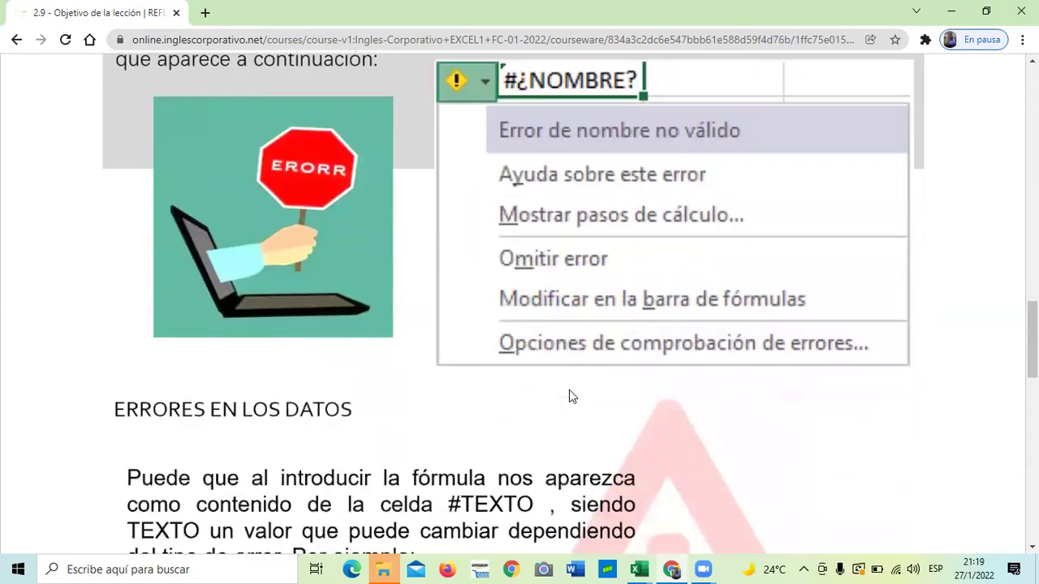
- Read the error values list: #####, #¡VALOR!, #¡DIV/0!, #¿NOMBRE?, #N/A, #¡REF!, #¡NUM!, #¡NULO!
scroll(586, 382, down, 2)
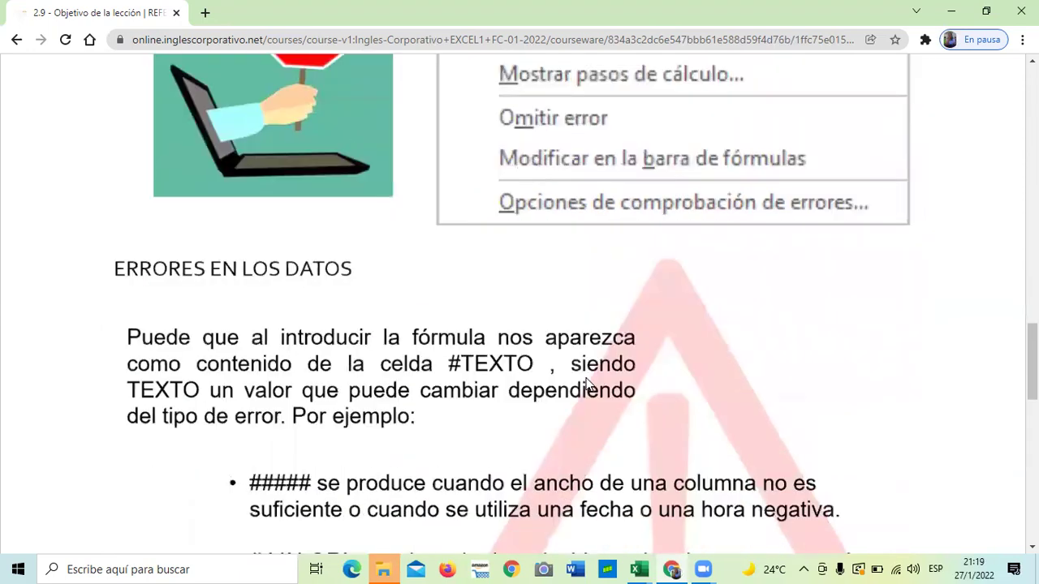
scroll(615, 423, down, 1)
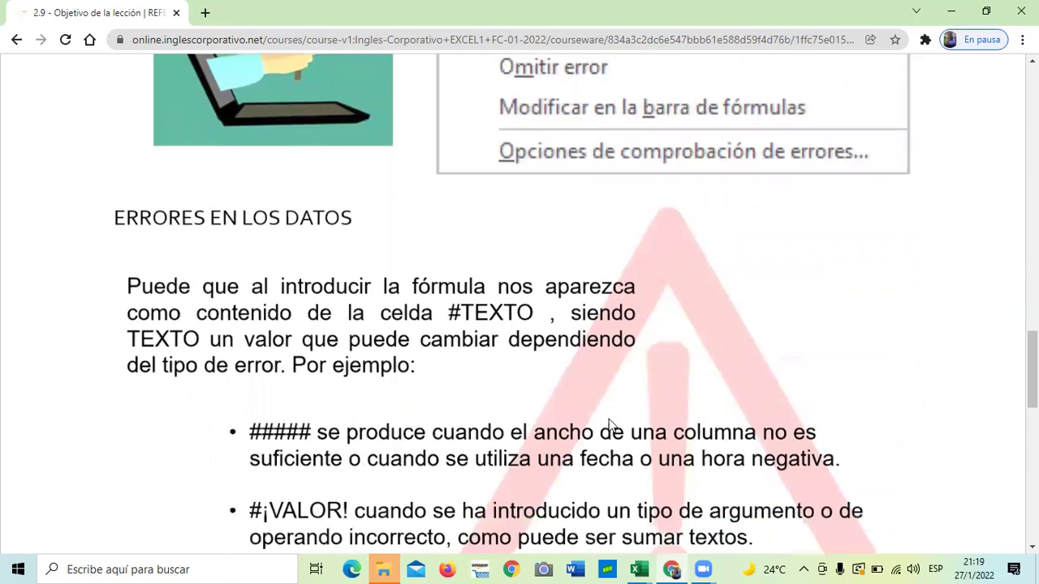
scroll(611, 425, down, 1)
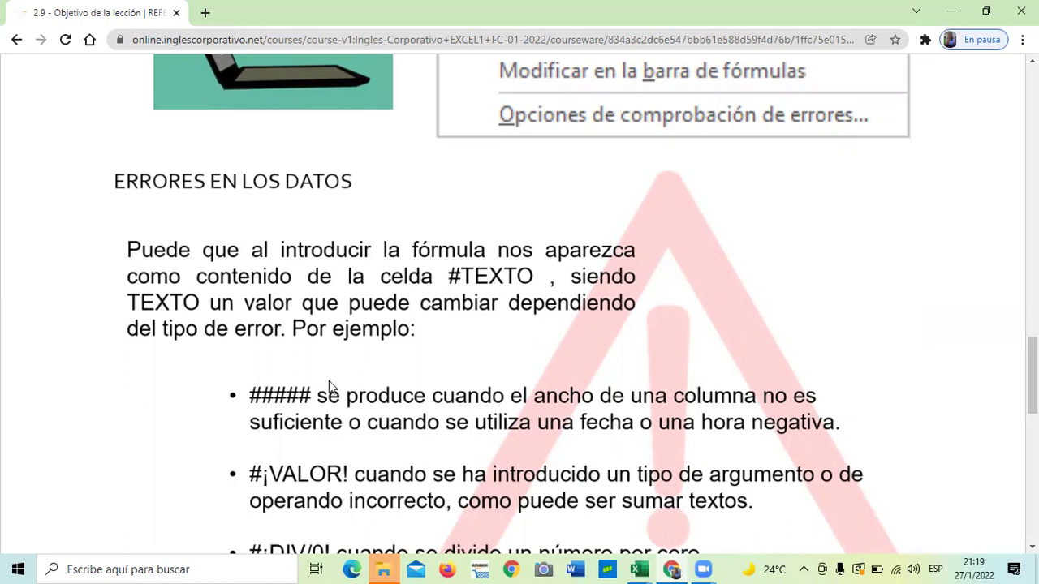
scroll(353, 406, down, 1)
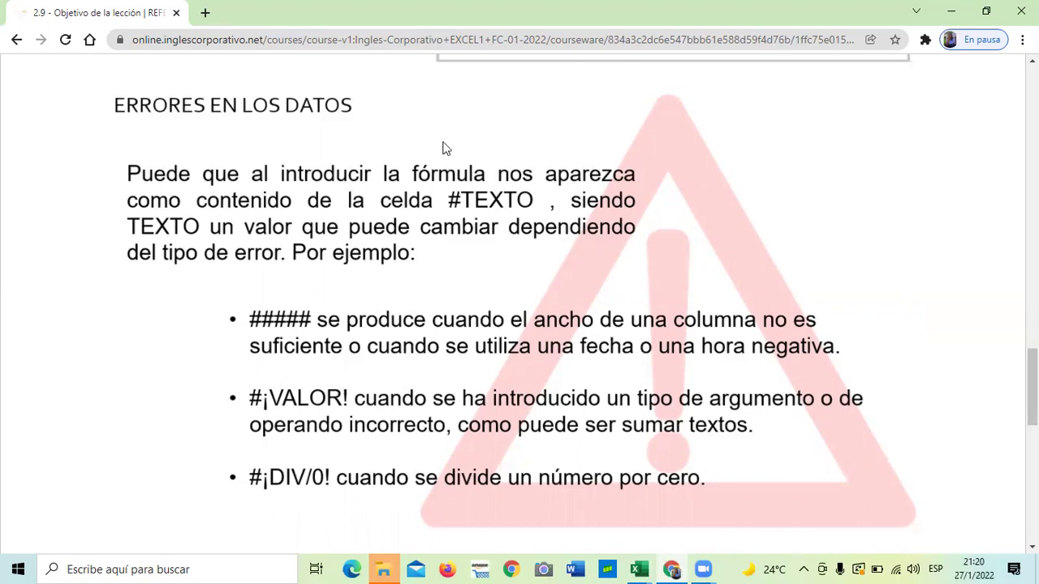
scroll(406, 345, down, 1)
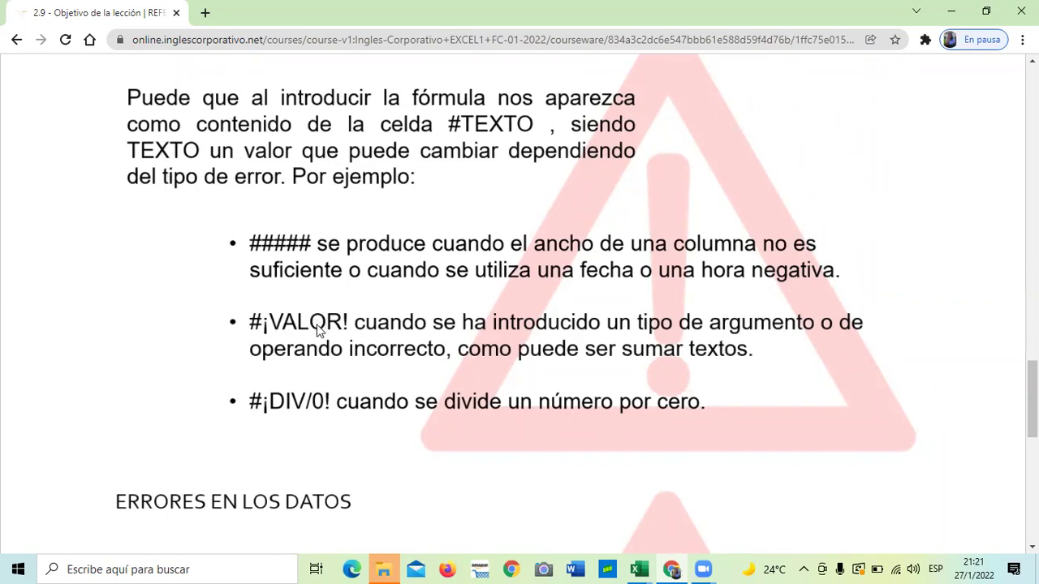
scroll(321, 334, down, 1)
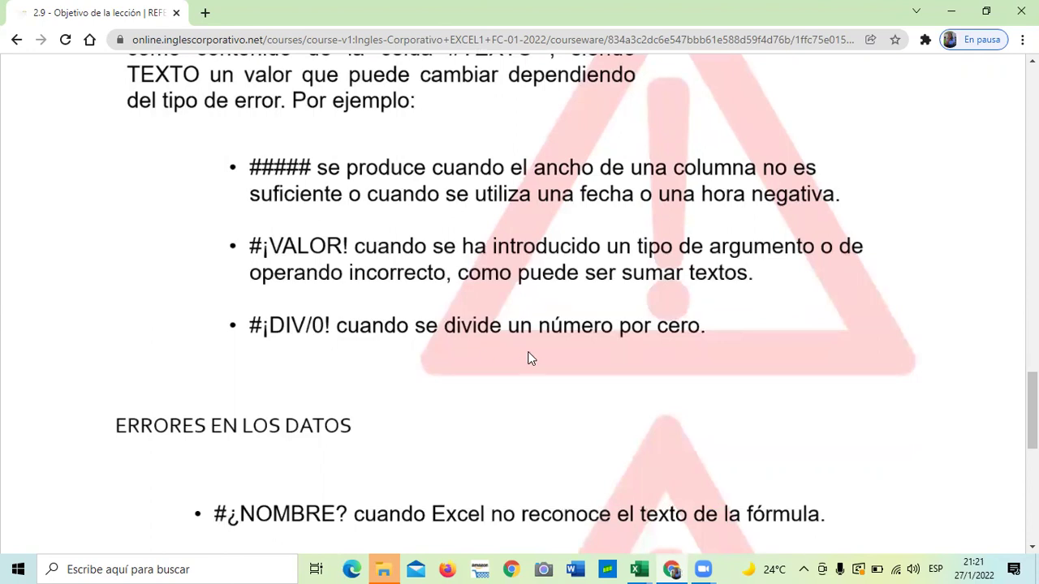
scroll(528, 358, down, 2)
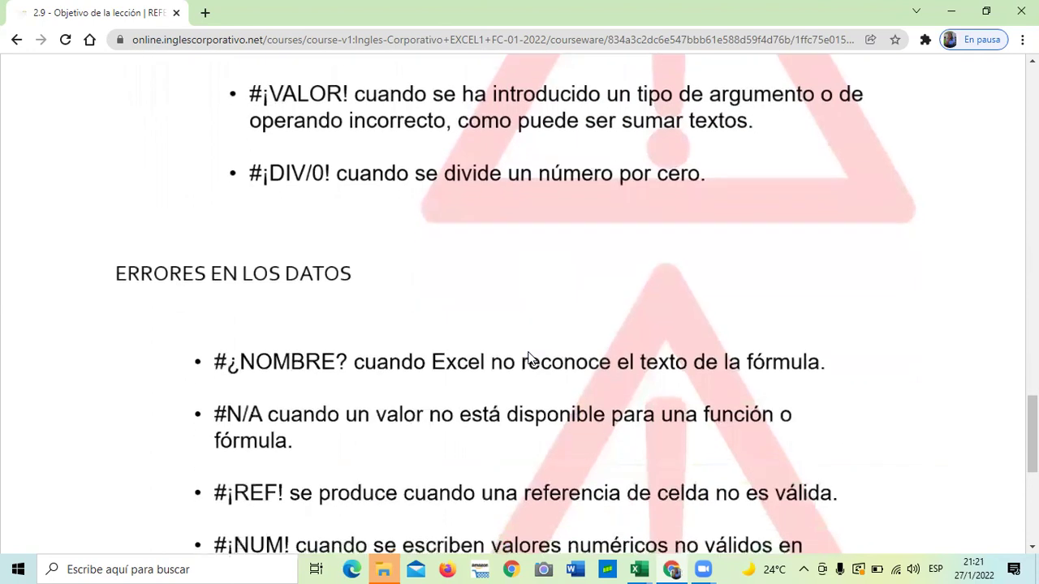
scroll(529, 358, down, 2)
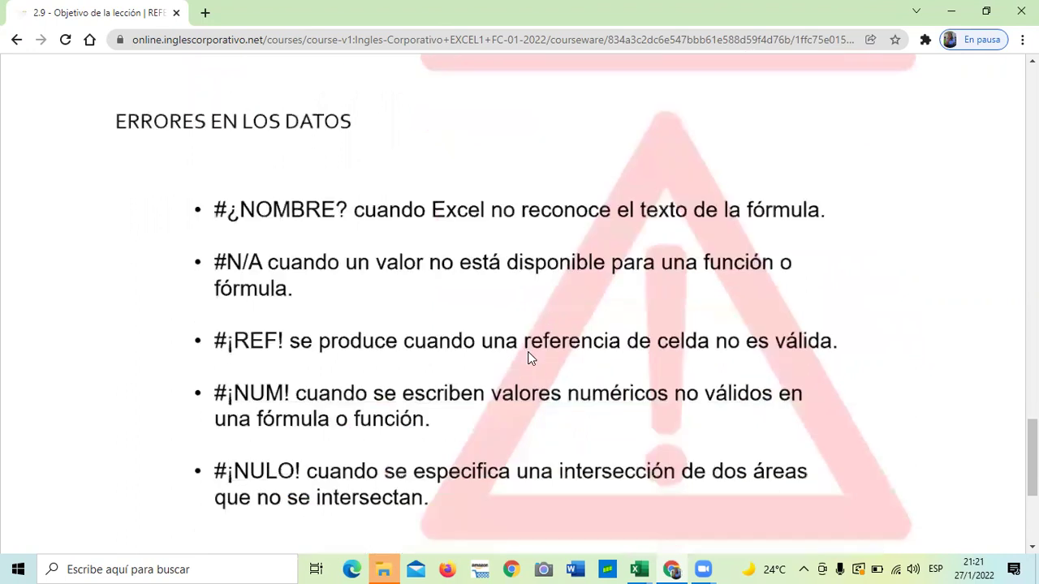
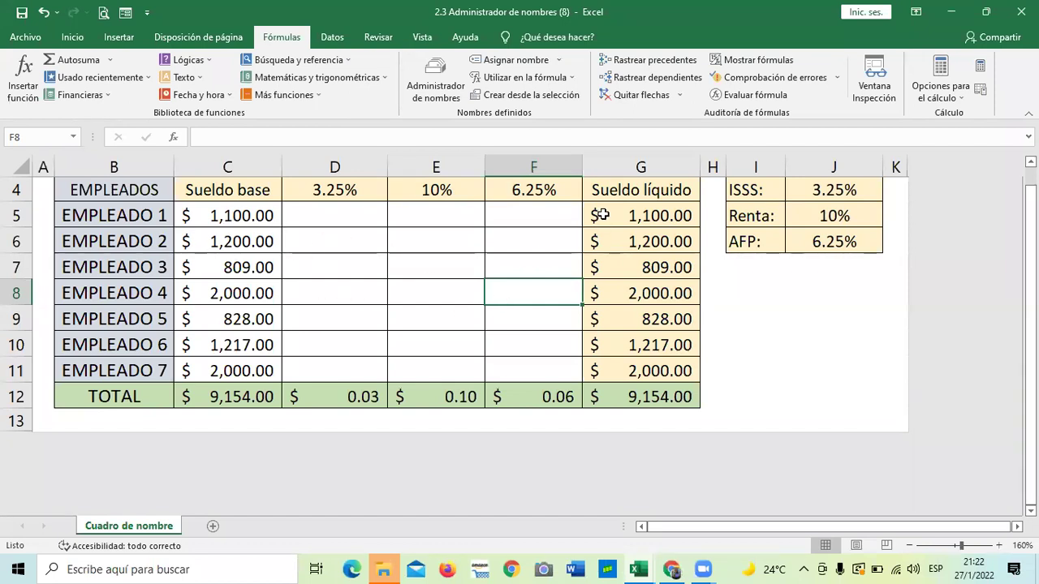
- Clear the base salary amounts in column C, then undo to restore them
click(603, 216)
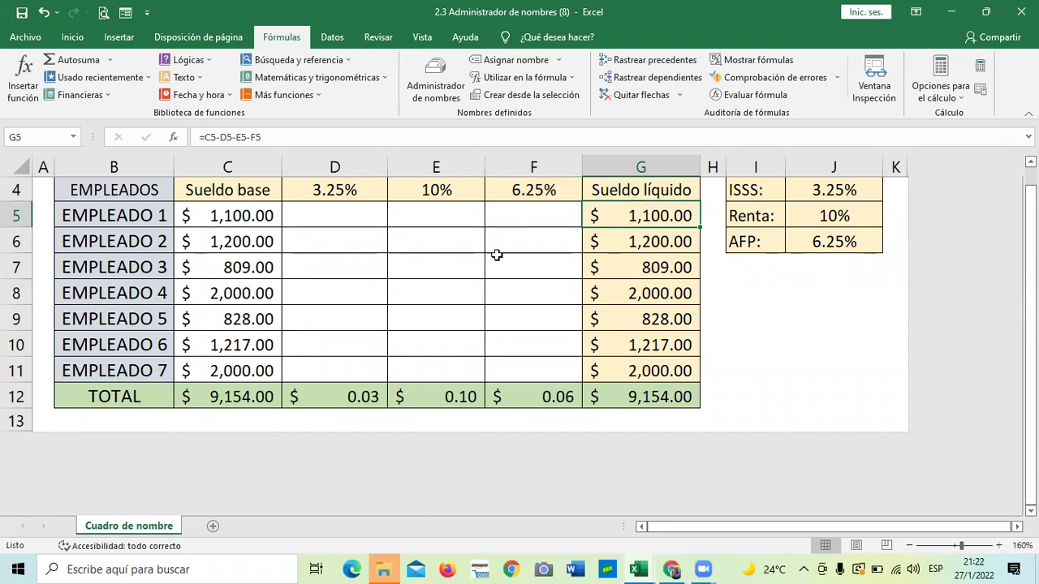
drag(245, 215, 246, 366)
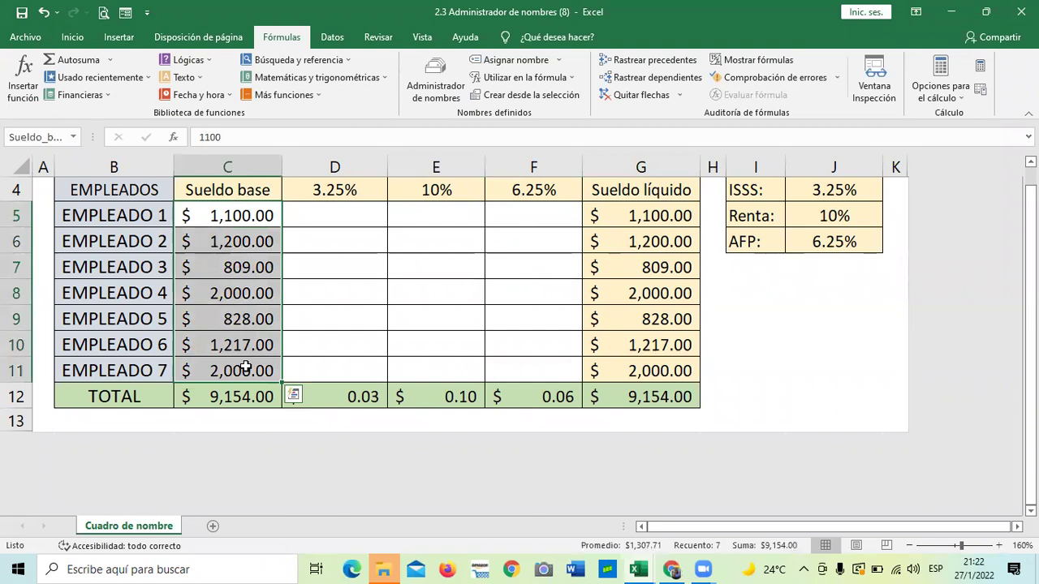
key(Delete)
click(444, 331)
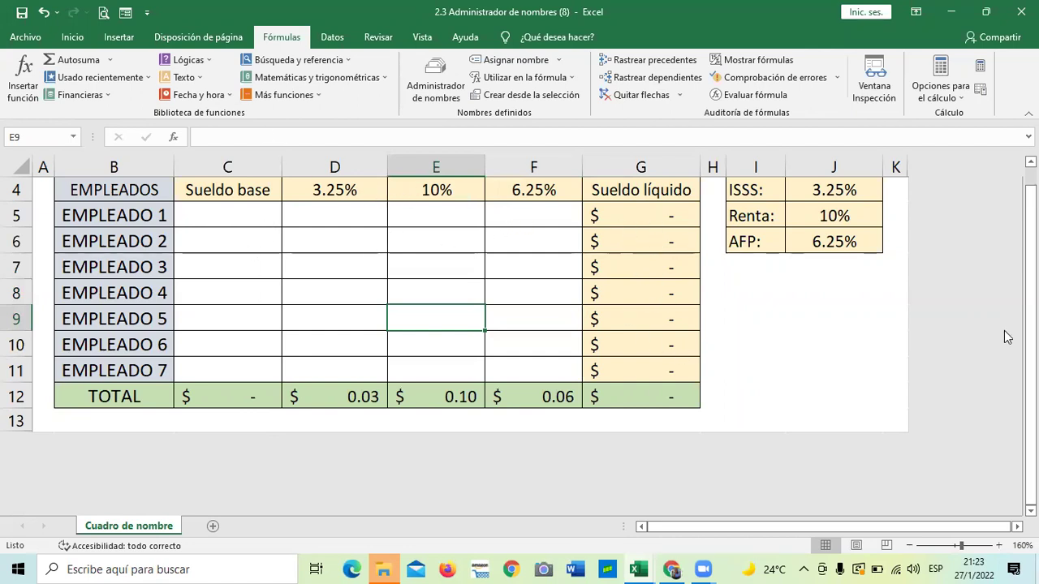
click(44, 13)
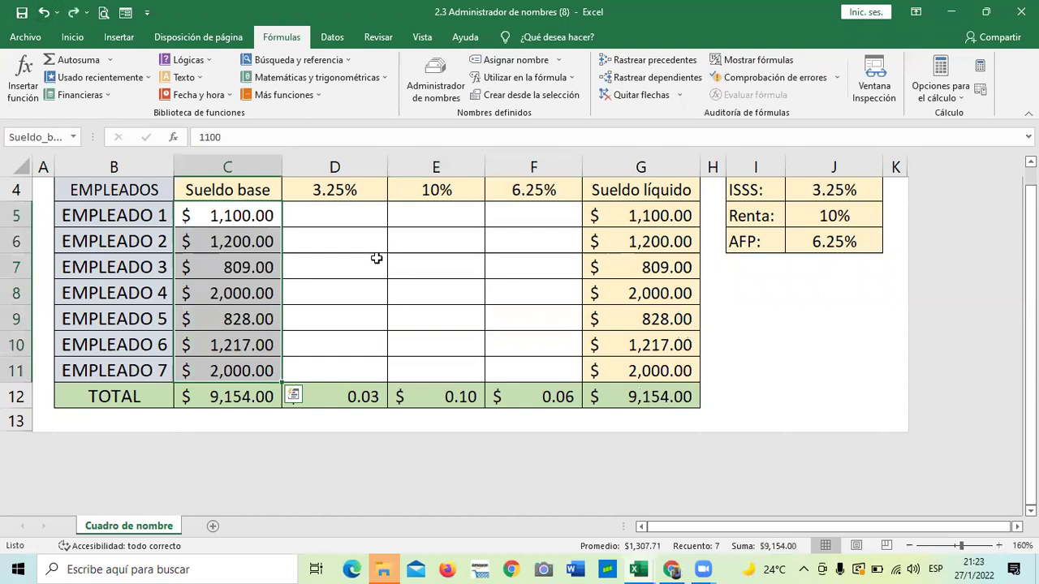
click(378, 262)
- Bring up the lesson 2.9 page and scroll through all five data-error definitions
mouse_move(671, 569)
click(664, 524)
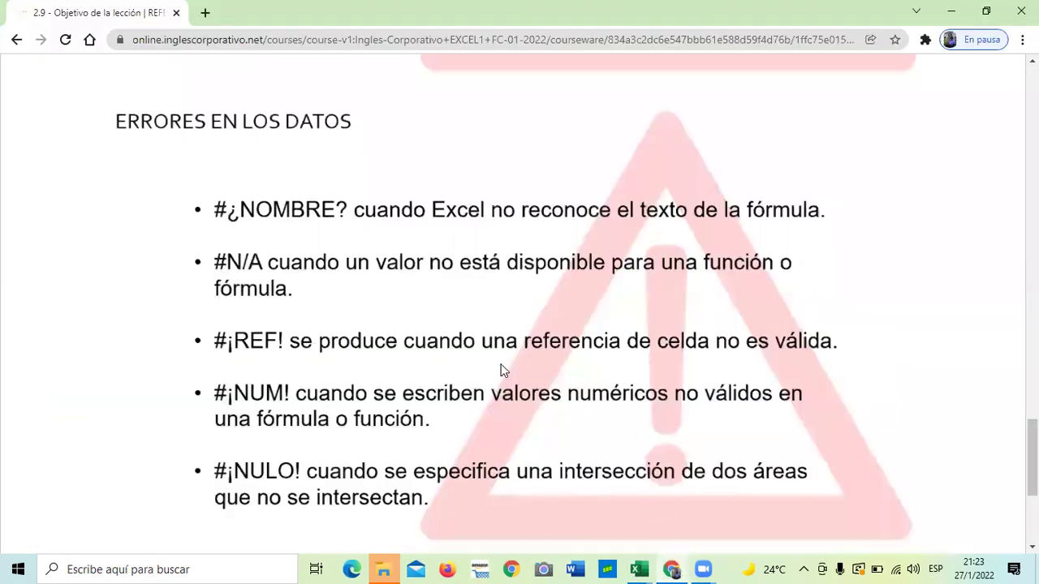
scroll(468, 363, down, 1)
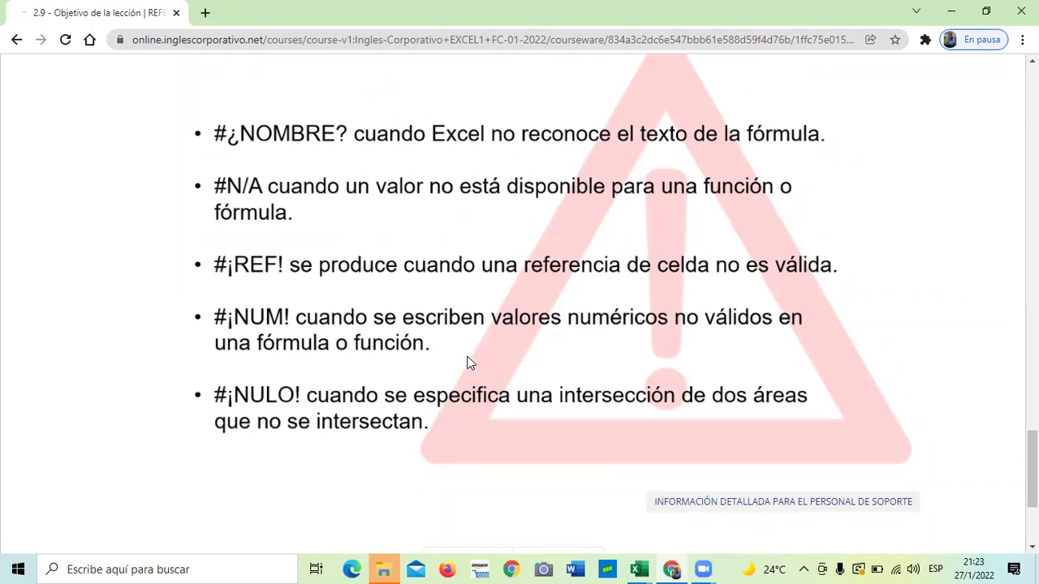
scroll(505, 354, down, 3)
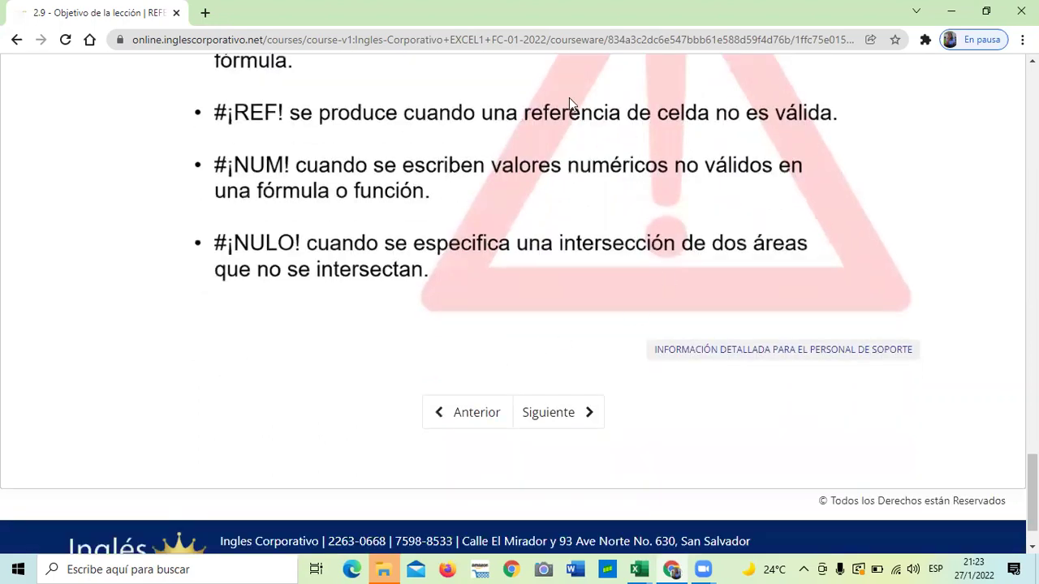
click(558, 422)
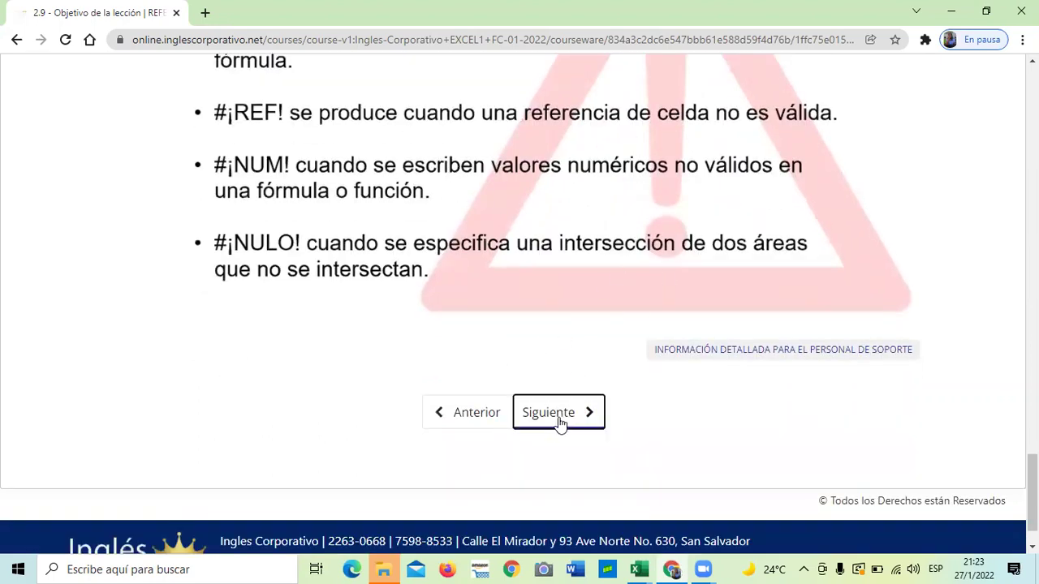
- Play the 'Fórmulas y funciones básicas' lesson video up to 7:38 of 8:03
scroll(542, 263, down, 1)
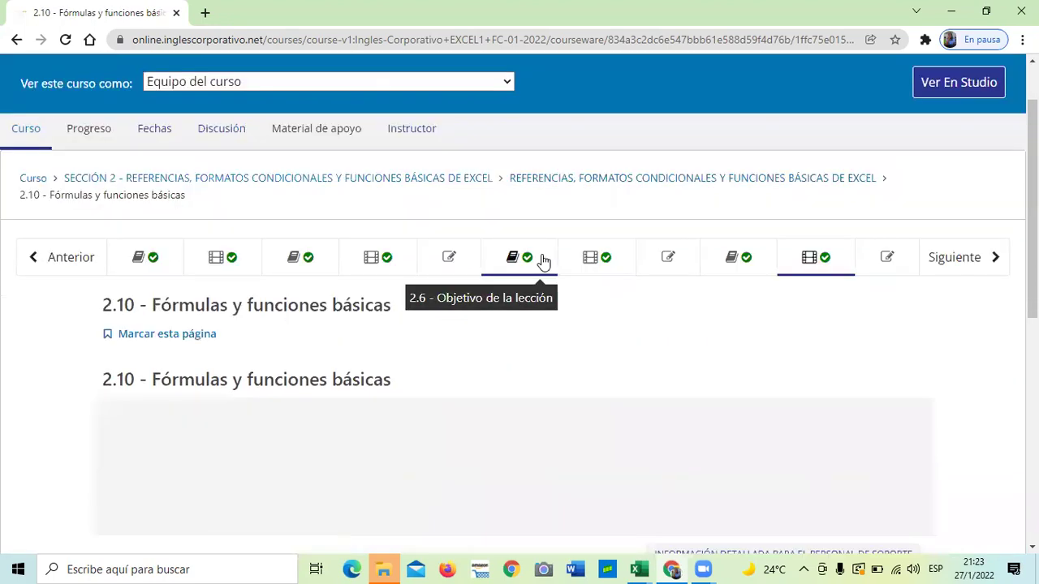
scroll(544, 261, down, 1)
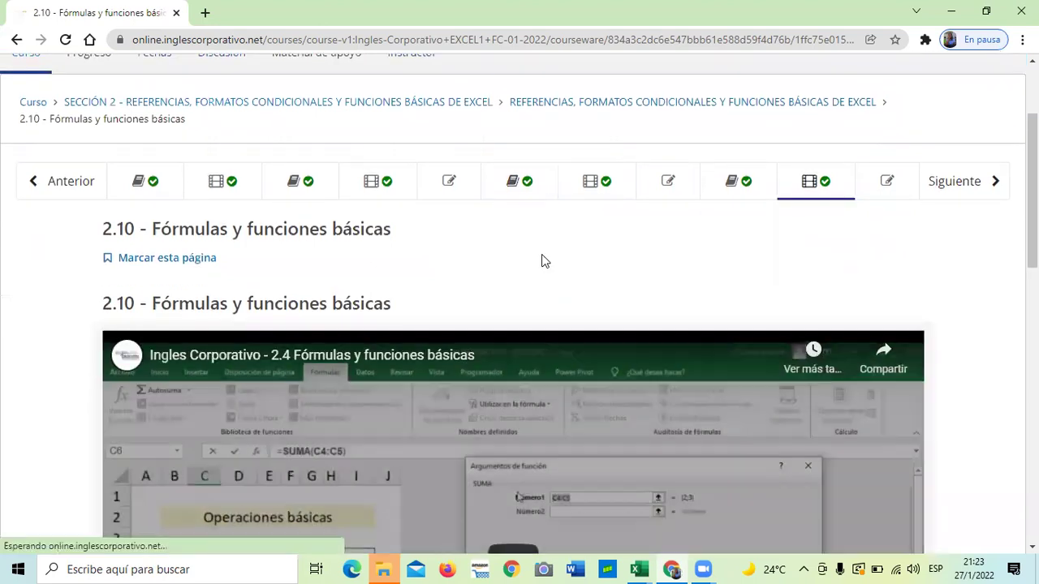
scroll(542, 258, down, 2)
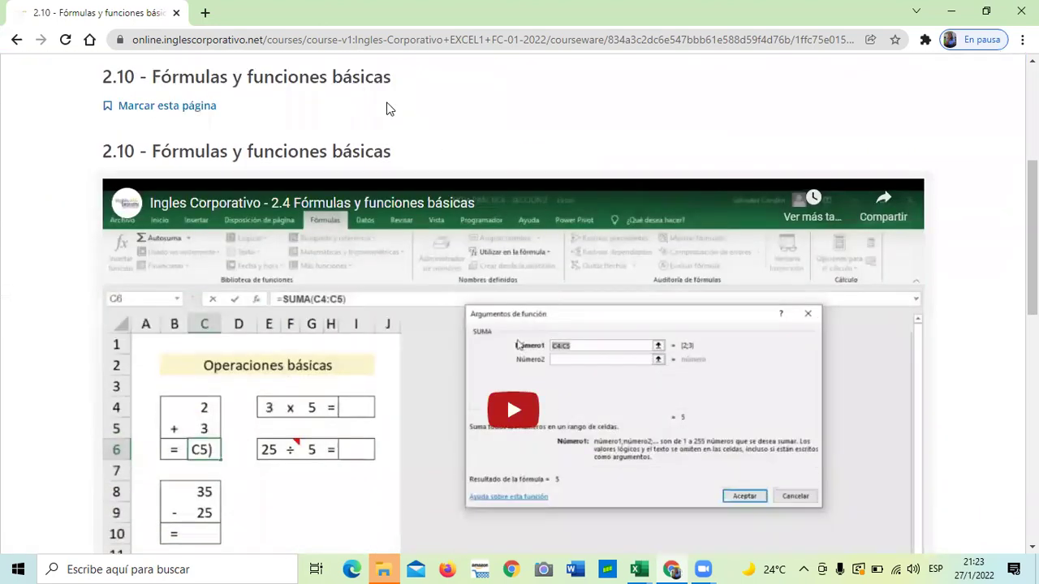
click(477, 406)
scroll(498, 402, down, 1)
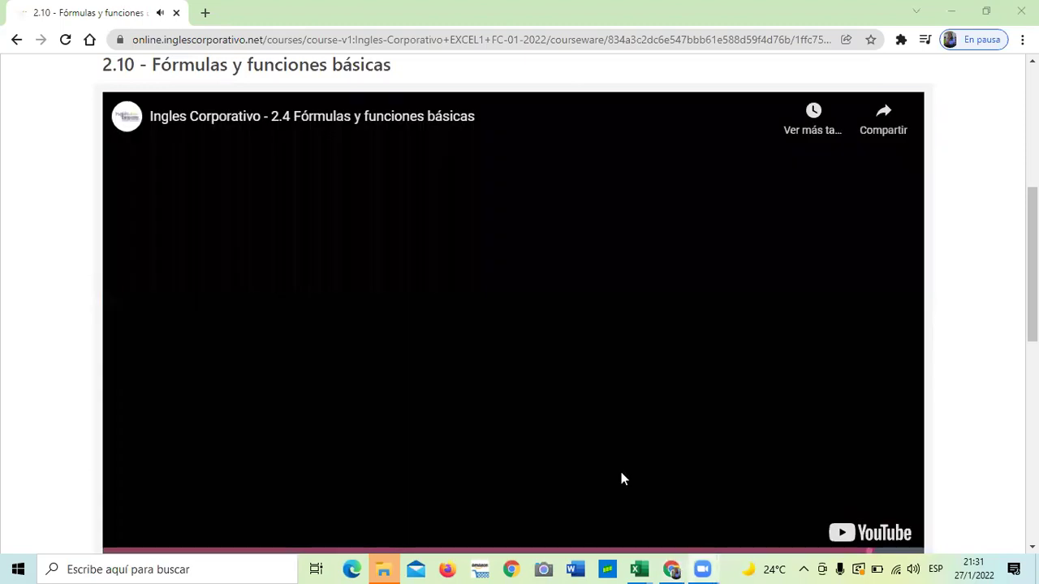
scroll(836, 368, down, 1)
scroll(820, 398, down, 2)
scroll(807, 427, up, 2)
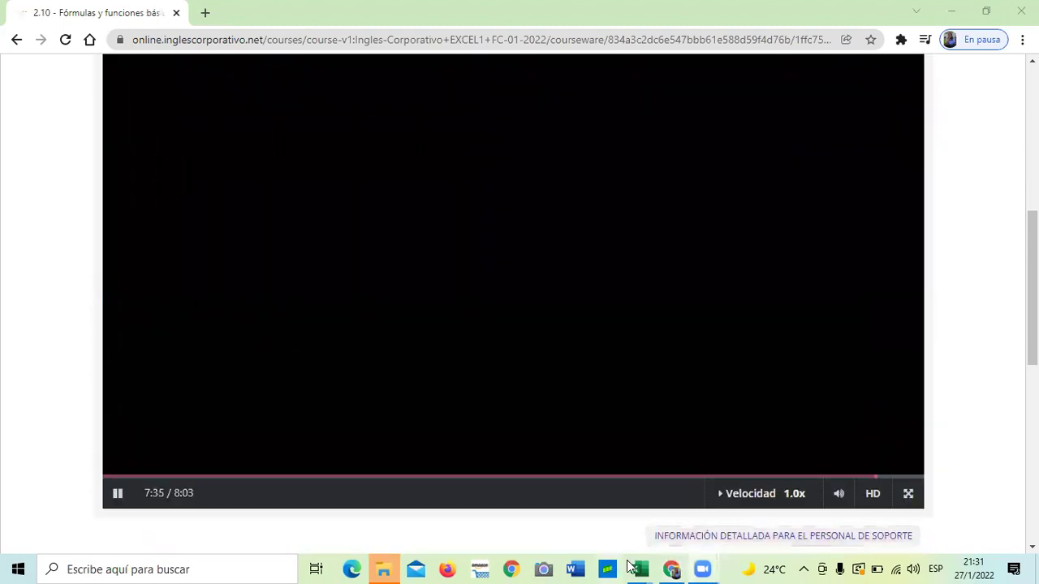
mouse_move(636, 567)
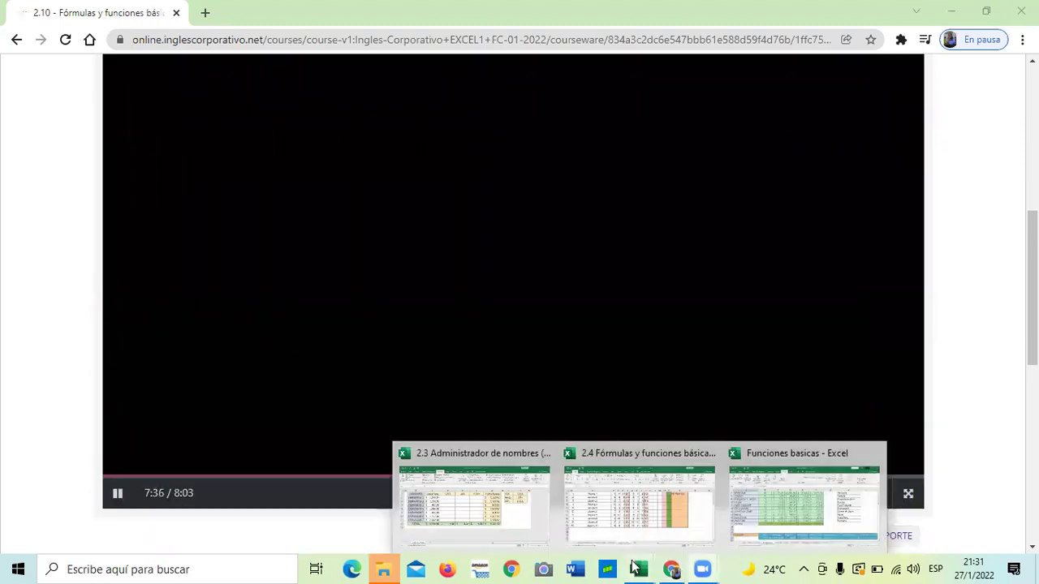
- In the Fórmulas y funciones básicas workbook, delete the 308 sum in K9 on Operaciones básicas
click(638, 505)
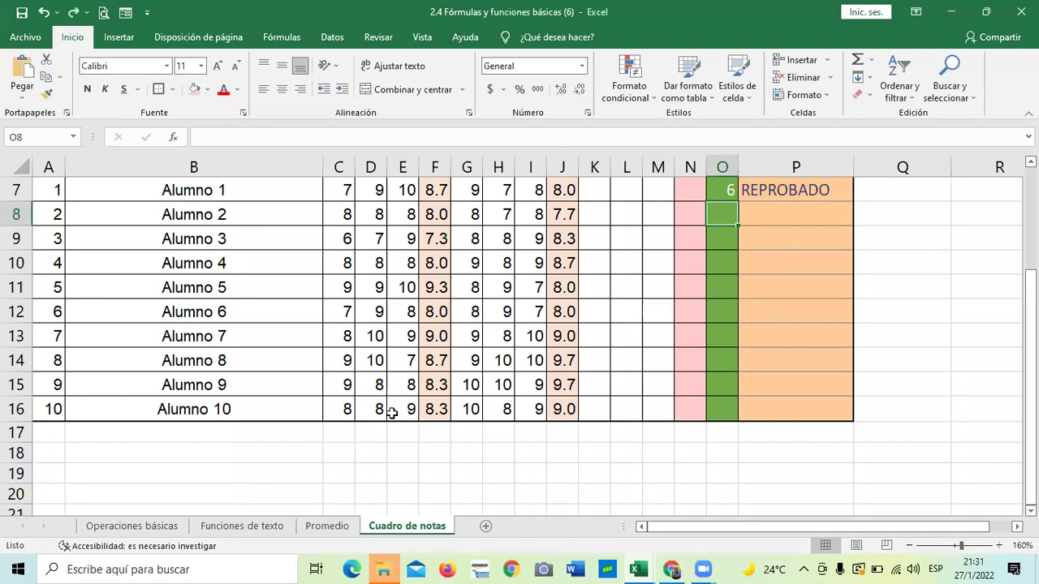
scroll(395, 413, up, 1)
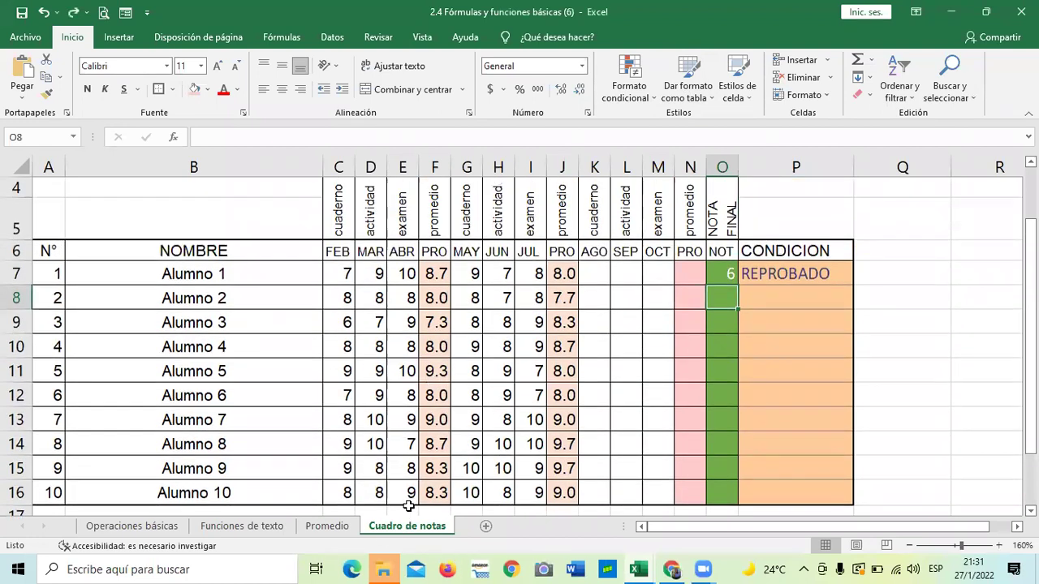
scroll(408, 505, up, 1)
scroll(150, 422, down, 2)
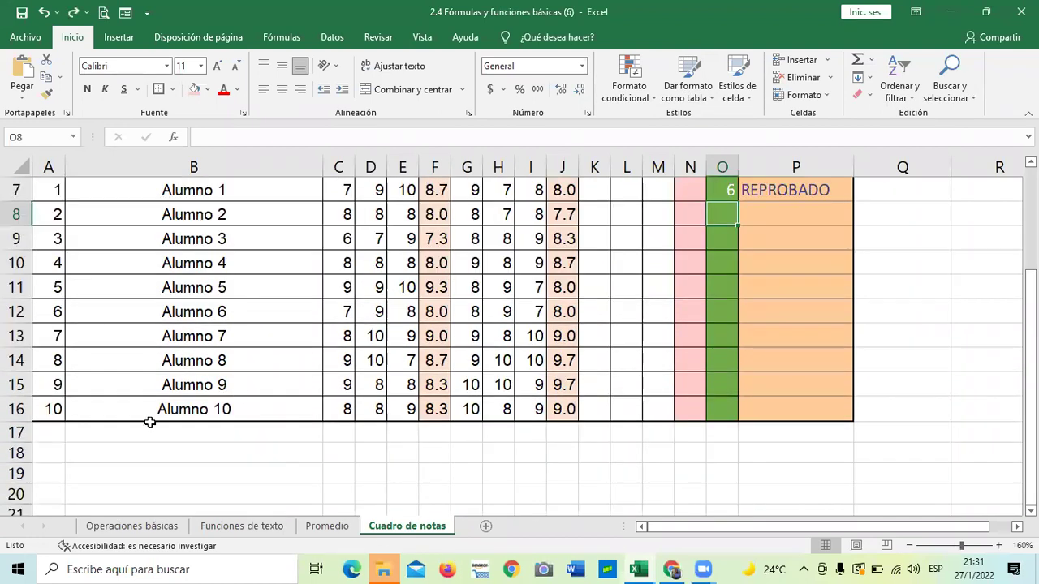
click(130, 526)
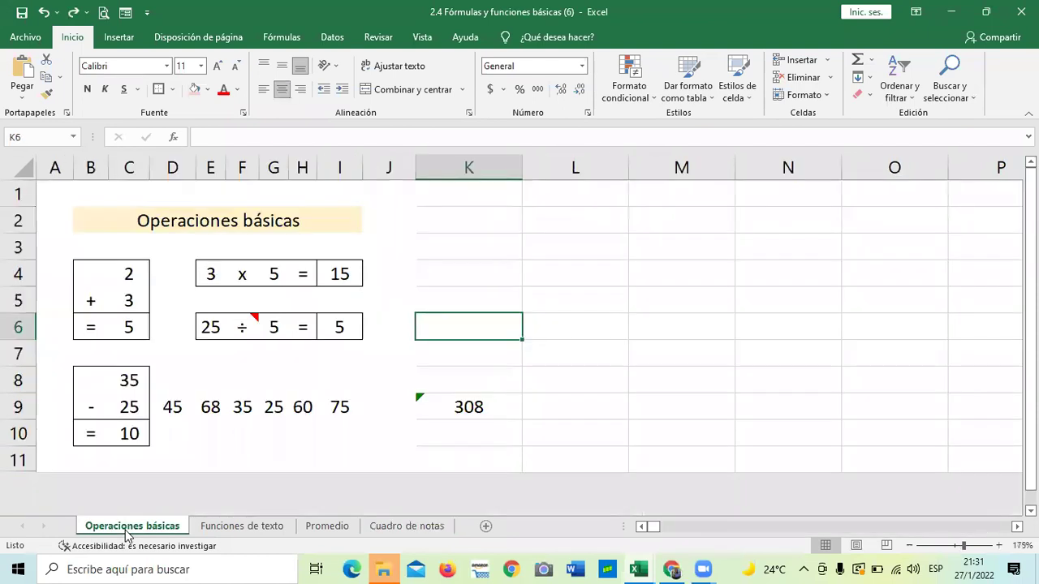
click(461, 407)
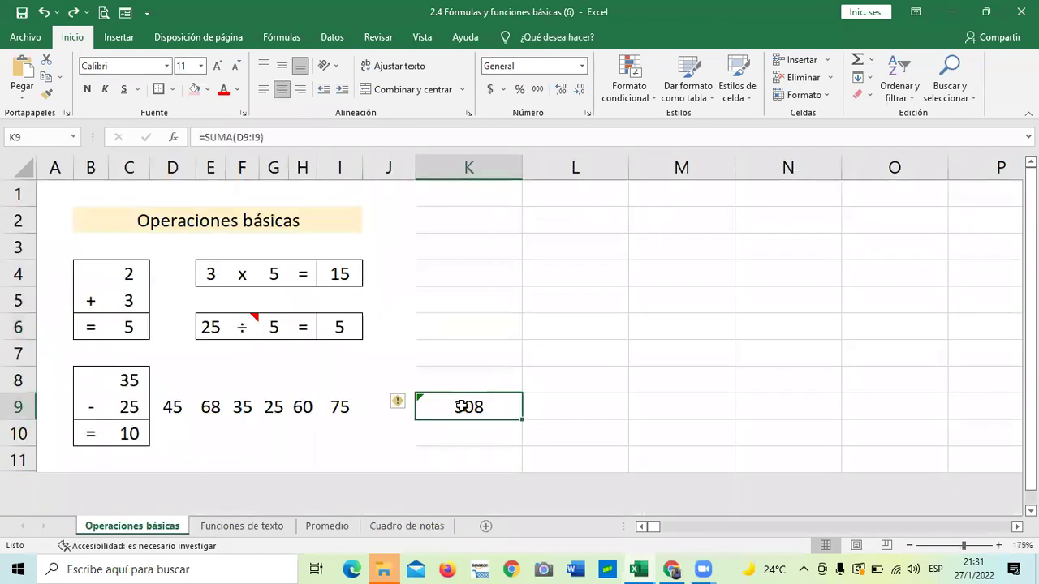
key(Delete)
key(Up)
key(Up)
key(Up)
key(Right)
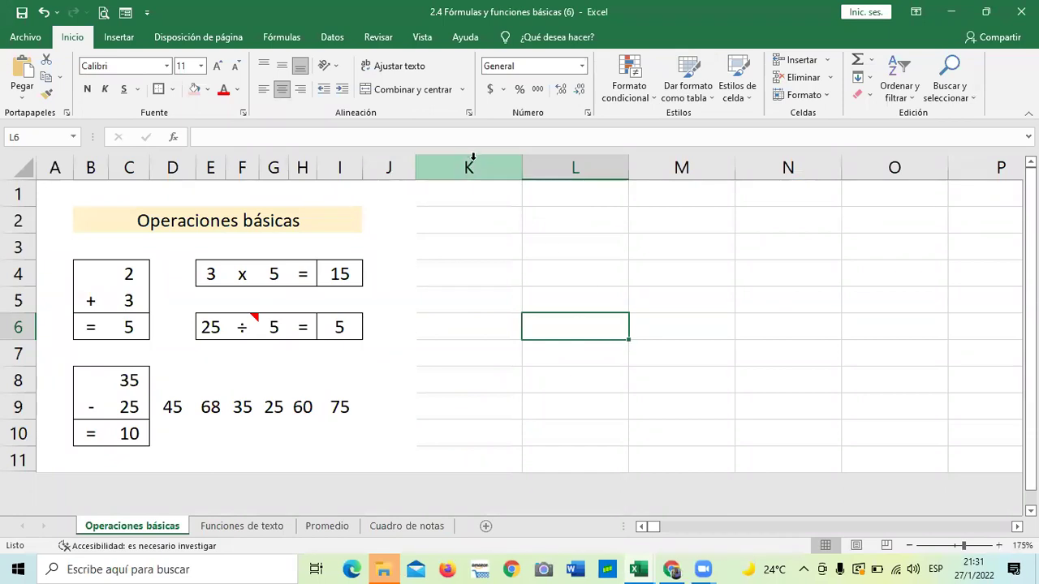
- Hide every column from K to the end of the sheet
click(471, 163)
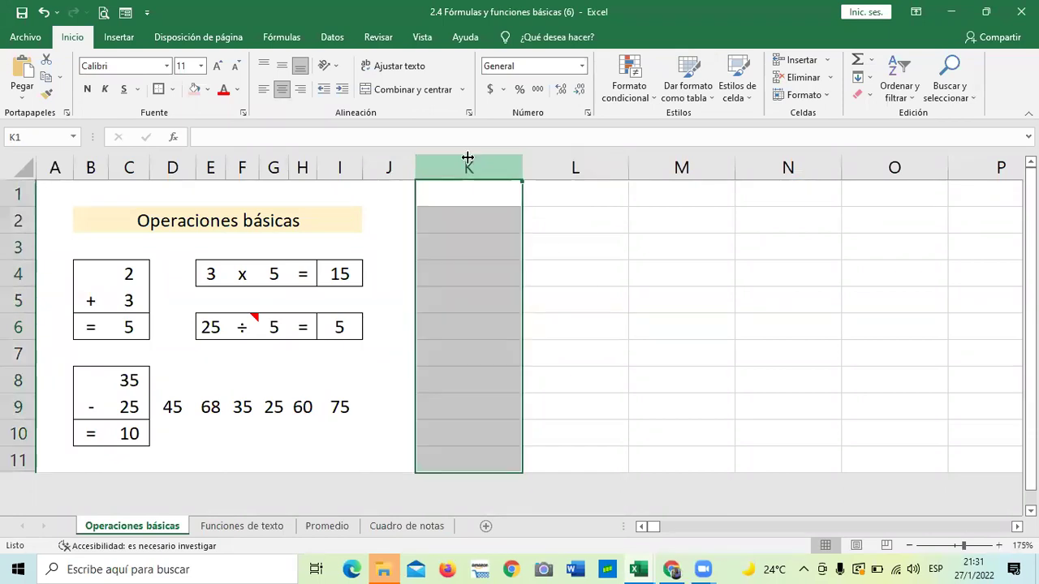
key(ctrl+shift+Right)
right_click(430, 209)
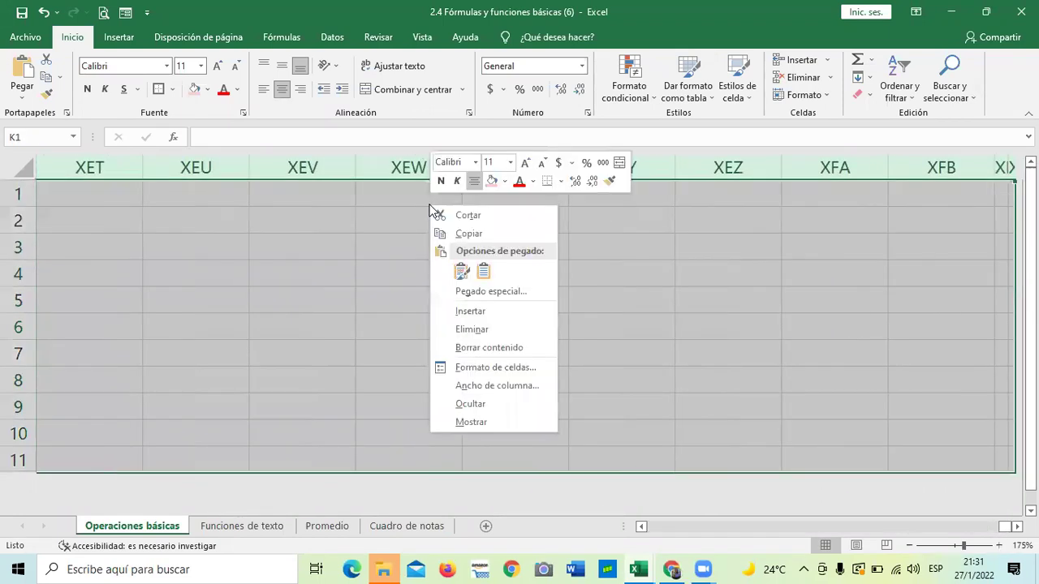
click(498, 404)
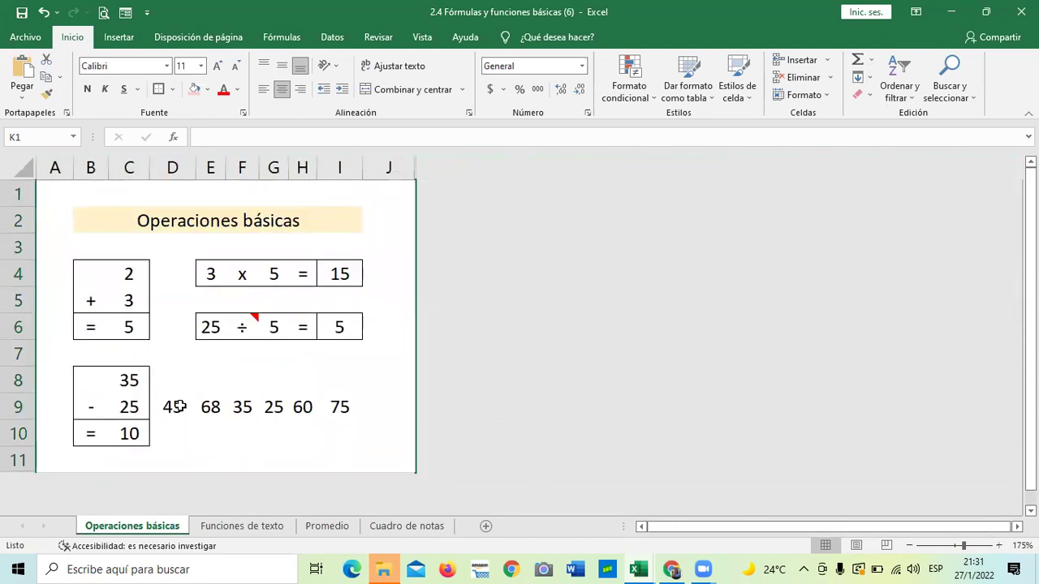
- Delete the numbers in D9:I9
drag(174, 406, 340, 407)
key(Delete)
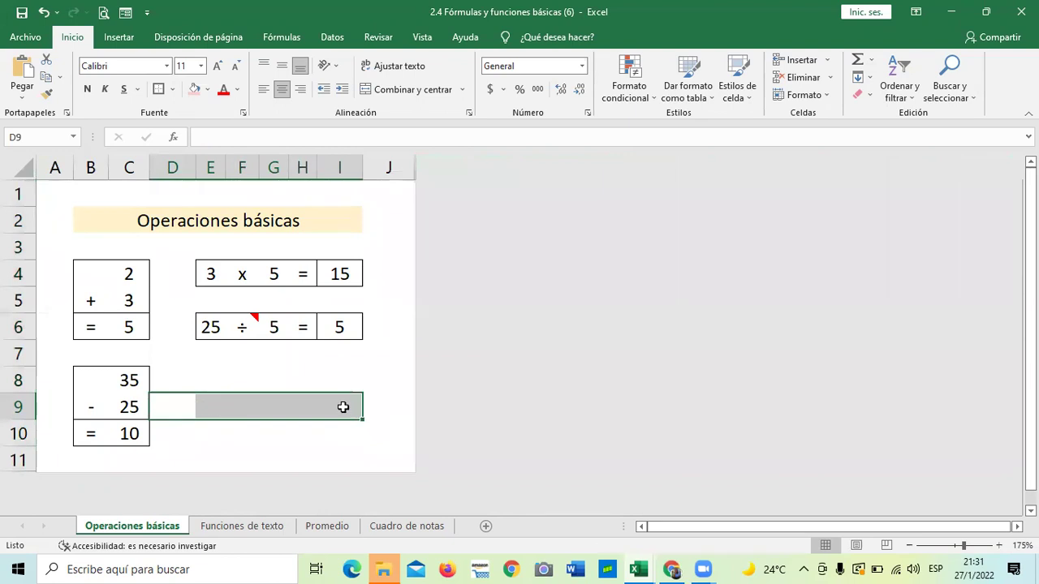
click(364, 358)
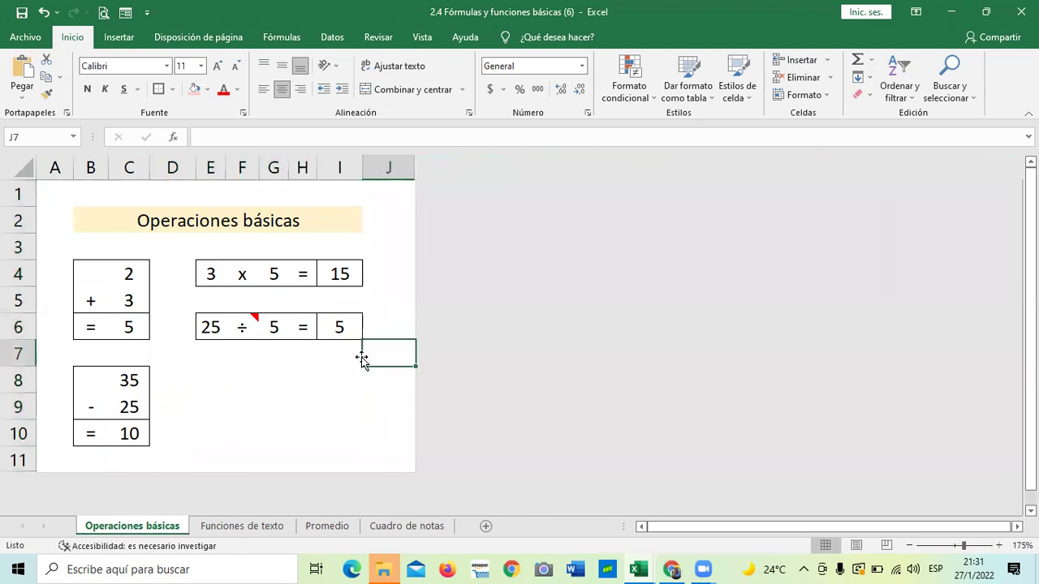
click(283, 399)
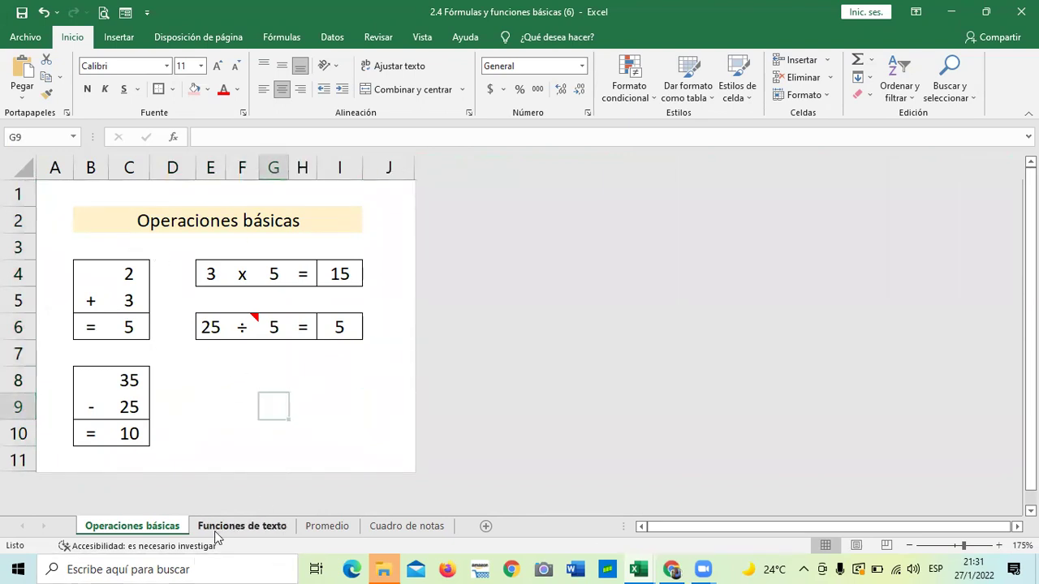
click(210, 527)
- Clear the Funciones de texto results in J6:J20, C6:D10 and D23:D26
scroll(747, 372, up, 1)
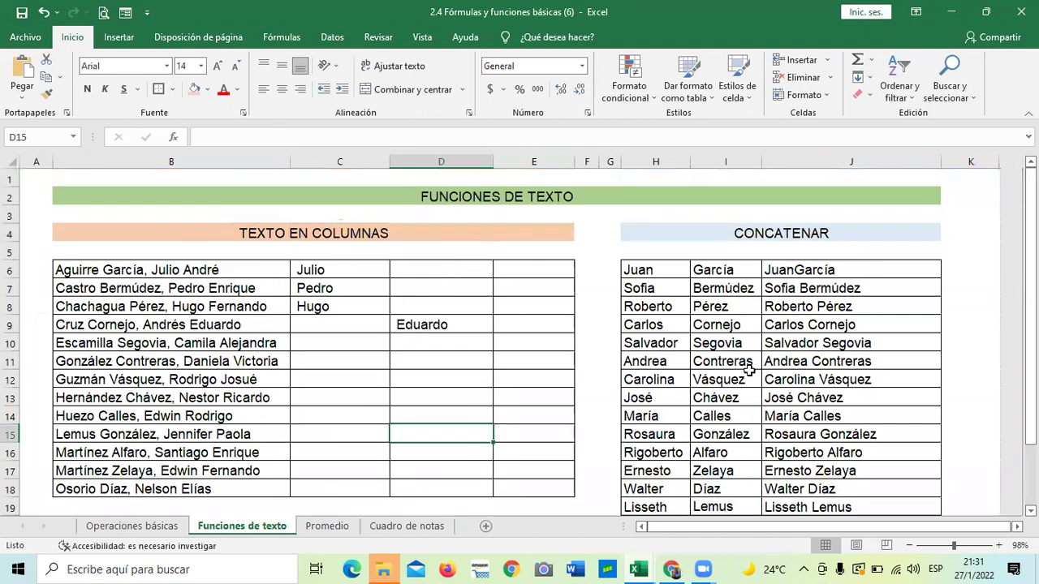
scroll(812, 373, down, 2)
scroll(803, 325, up, 2)
drag(802, 270, 824, 490)
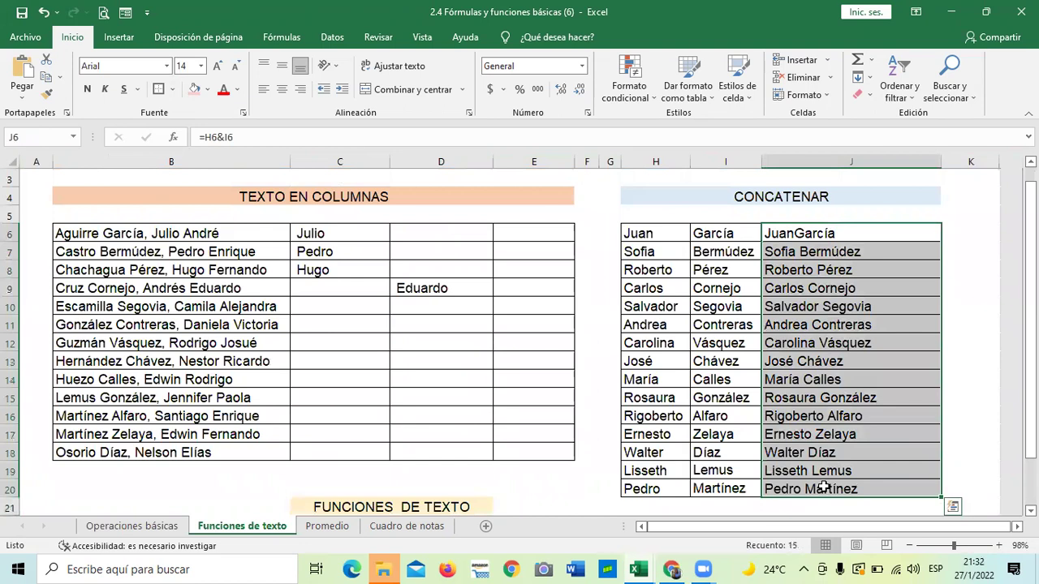
key(Delete)
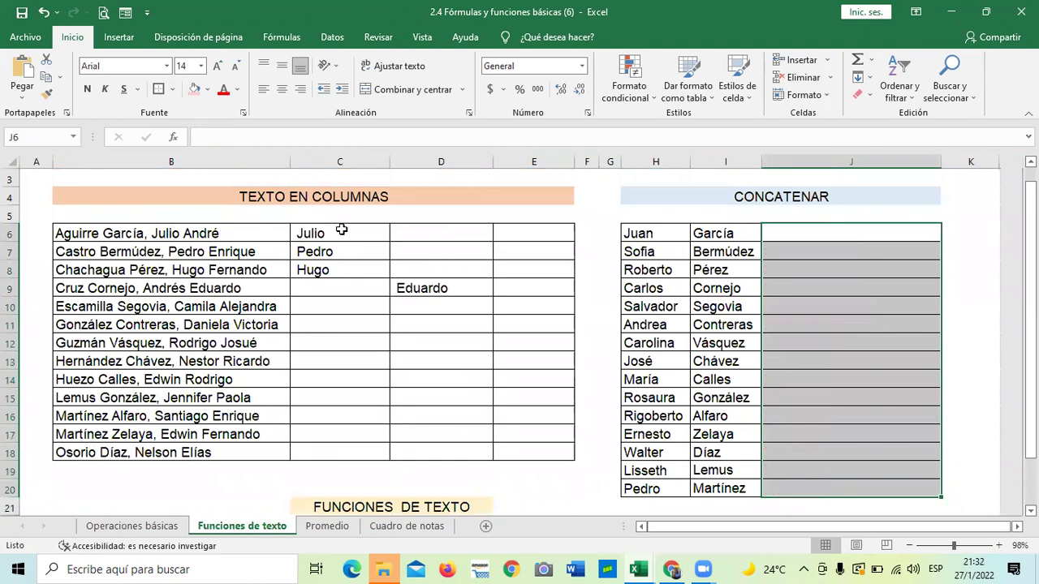
drag(341, 229, 455, 307)
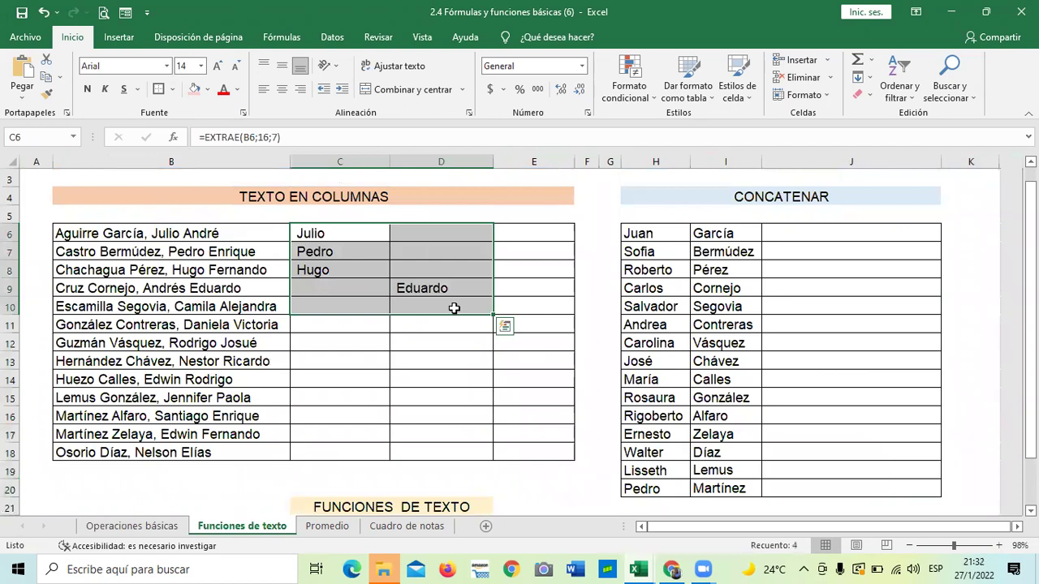
key(Delete)
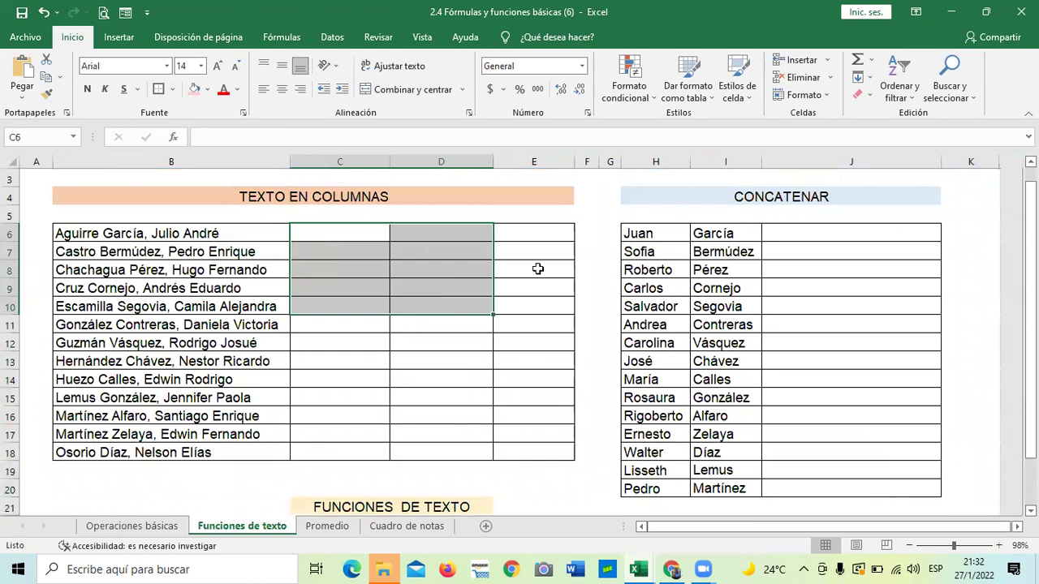
scroll(539, 276, down, 3)
drag(409, 387, 429, 432)
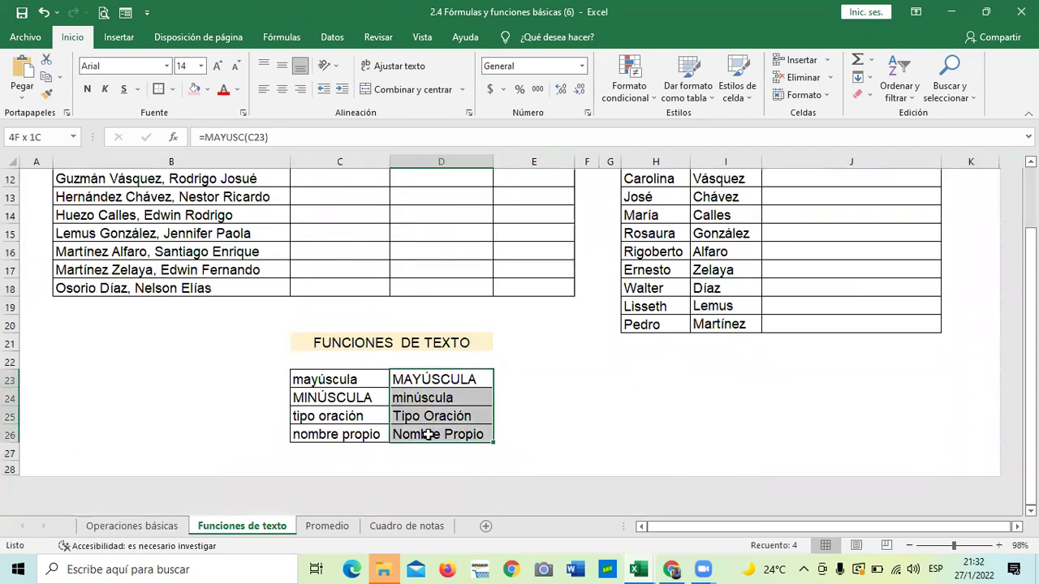
key(Delete)
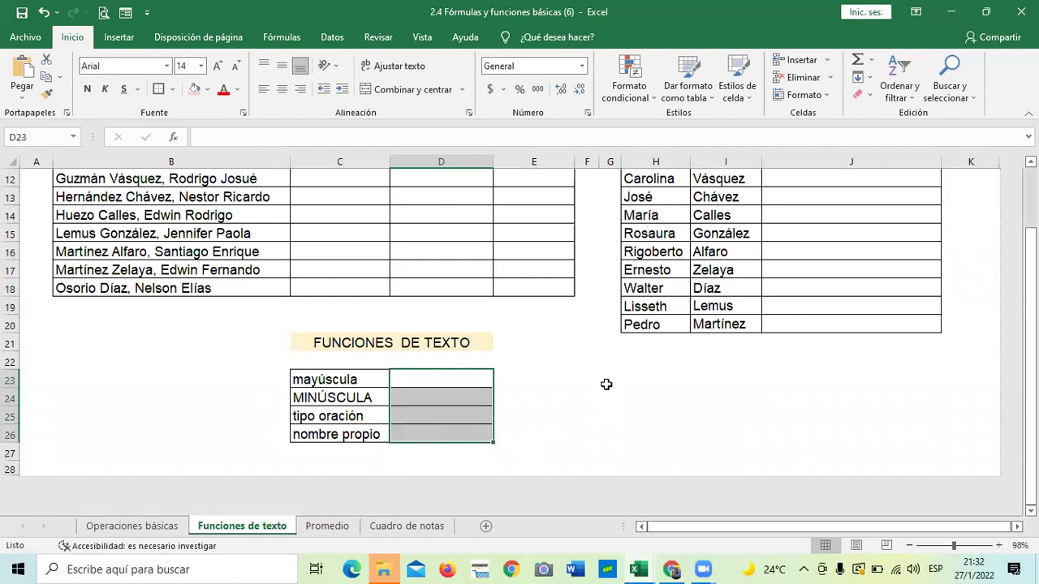
drag(589, 379, 592, 391)
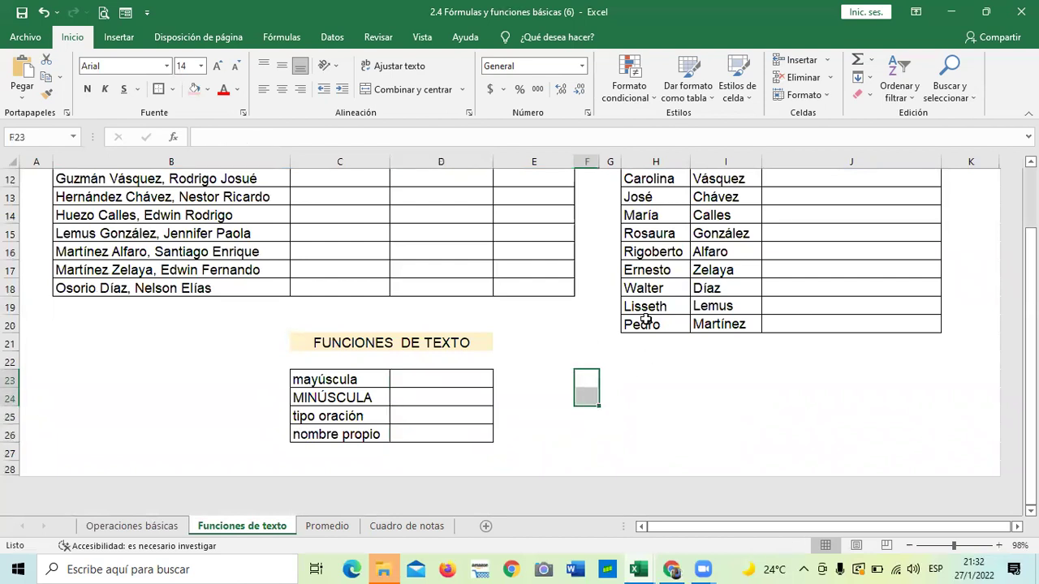
click(618, 395)
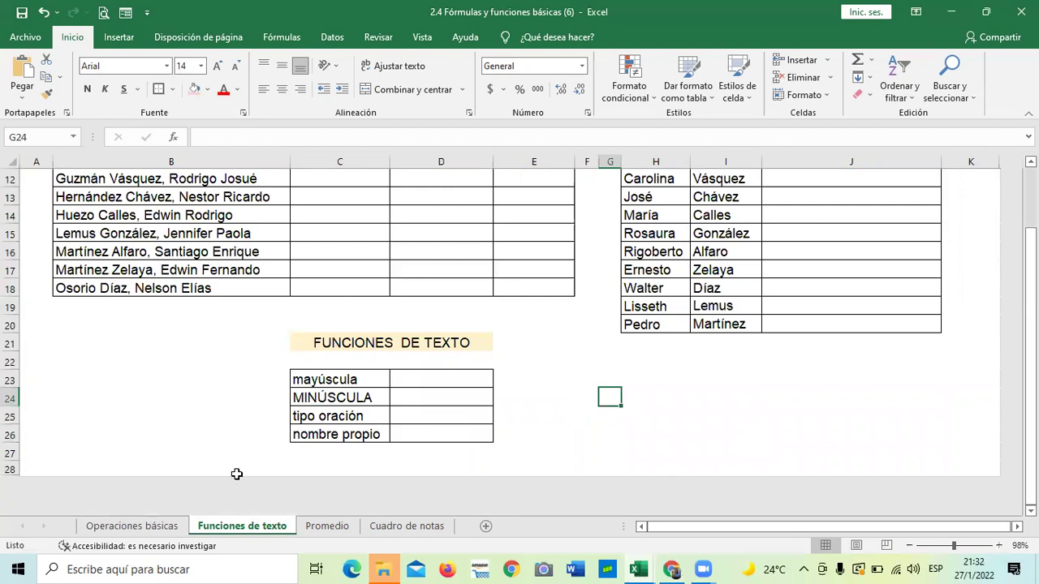
- On Operaciones básicas, clear the multiplication result in I4
click(162, 530)
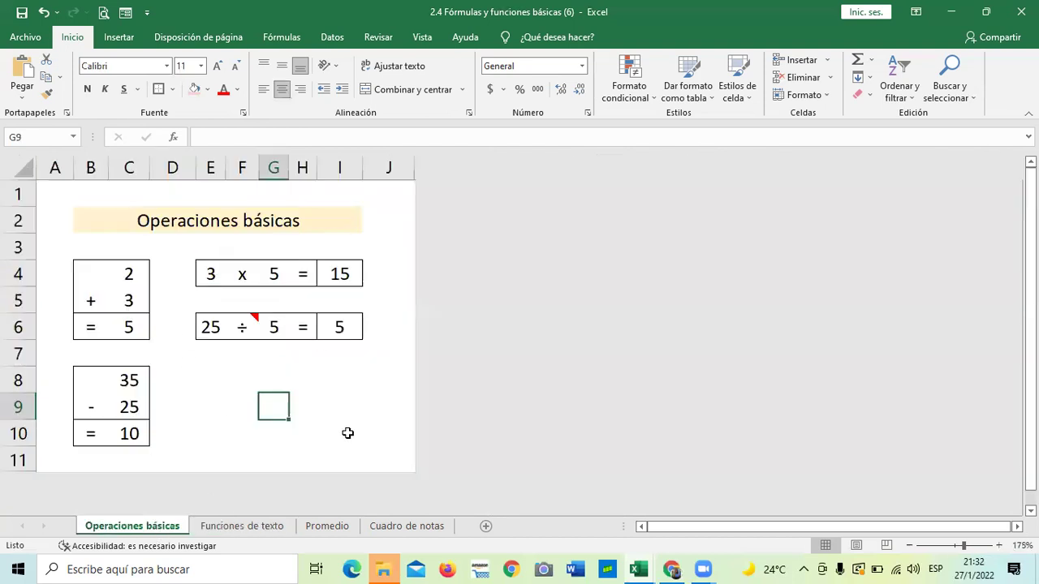
click(369, 407)
click(337, 274)
key(Delete)
- Clear the results in I6, C6 and C10, and widen column J to 10.57
click(336, 326)
key(Delete)
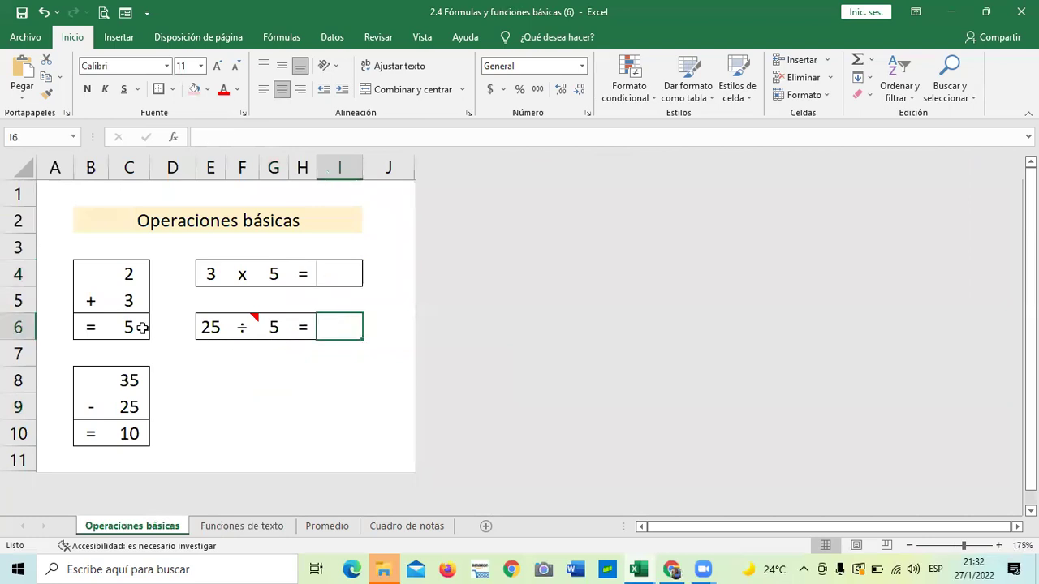
click(142, 327)
key(Delete)
click(132, 431)
key(Delete)
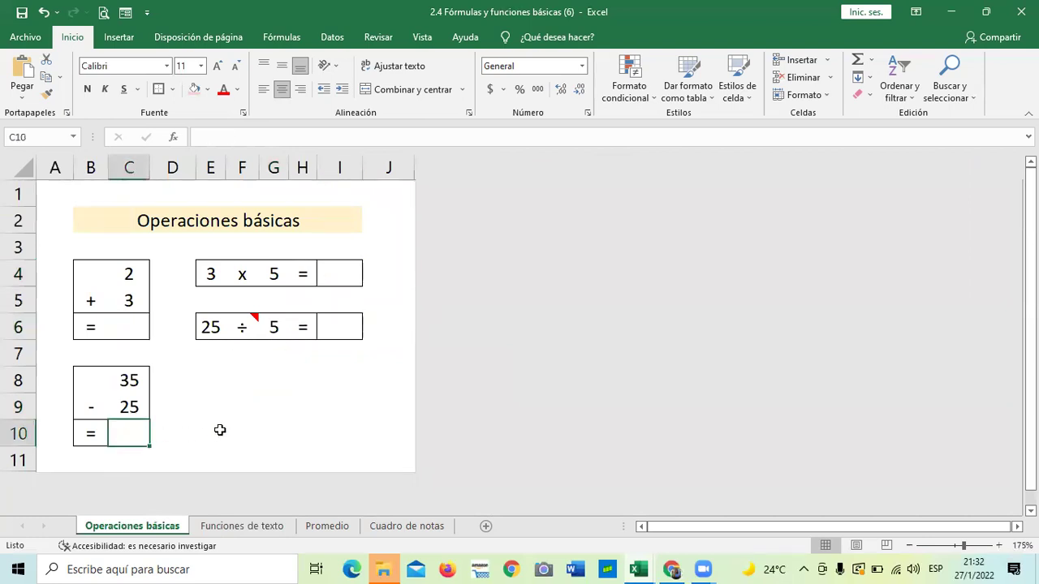
click(244, 431)
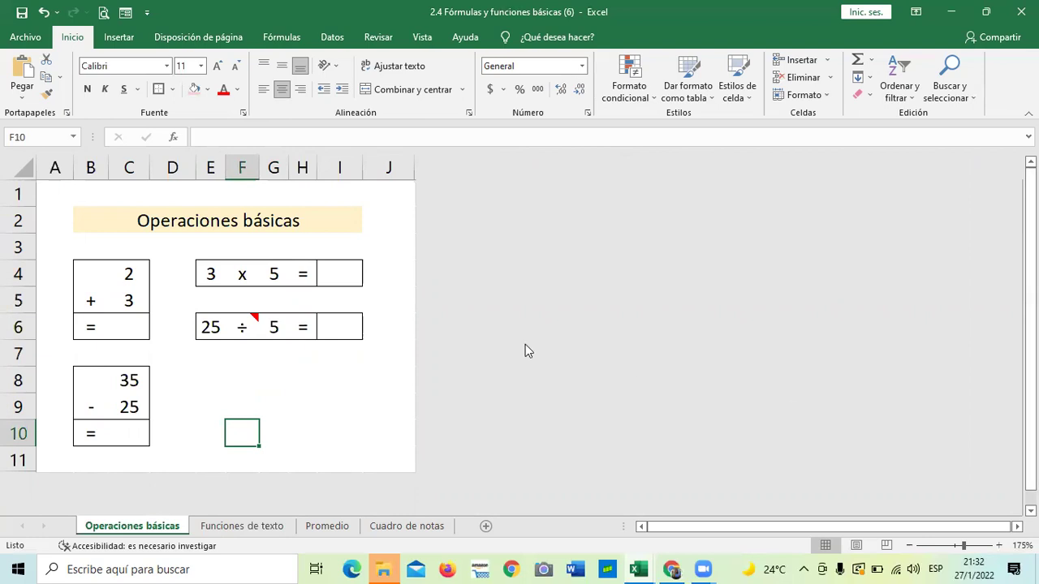
drag(412, 160, 467, 163)
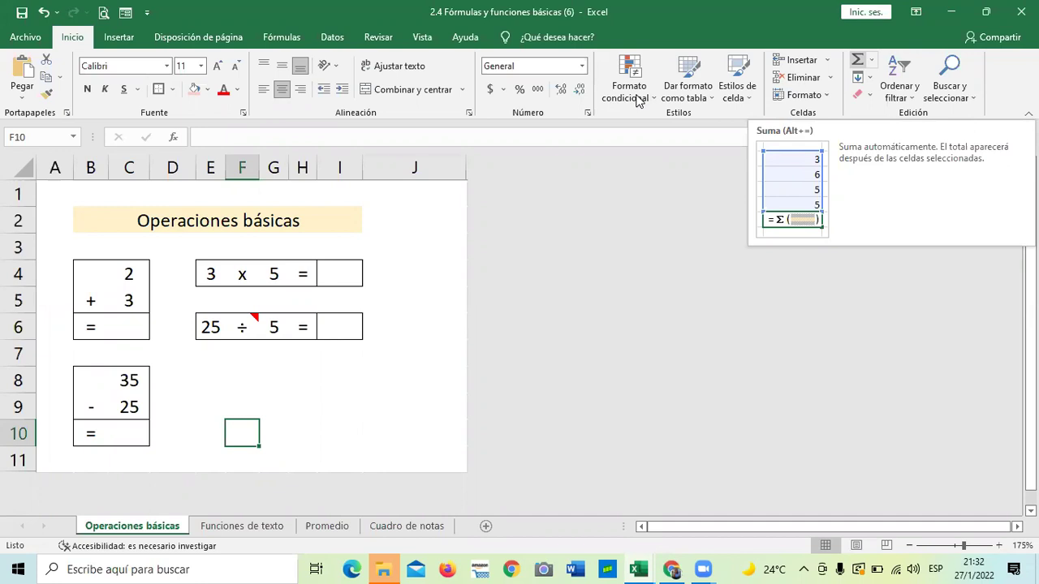
- Unhide the hidden columns after column J
click(457, 166)
right_click(458, 195)
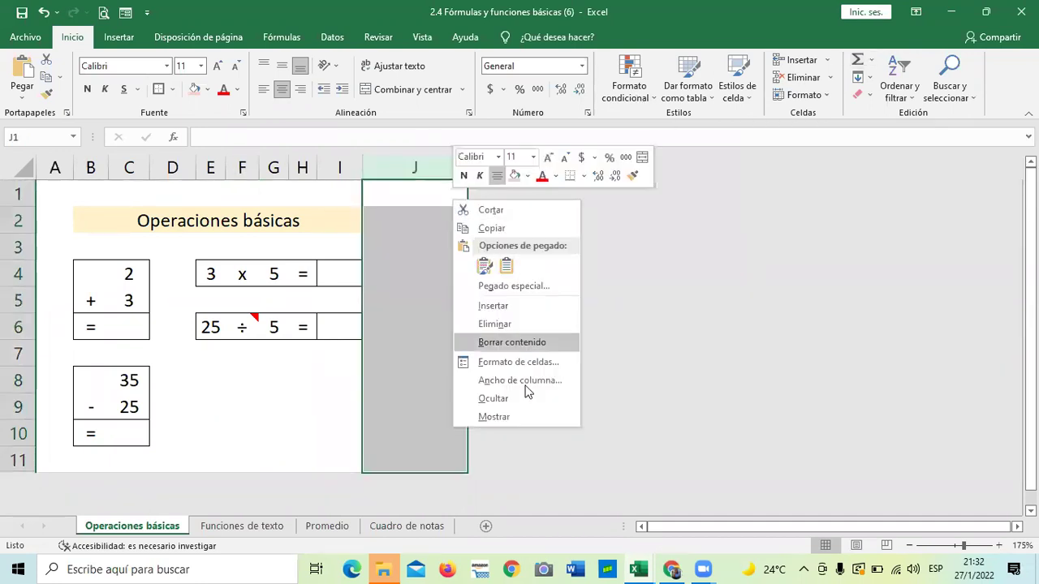
click(515, 418)
click(585, 371)
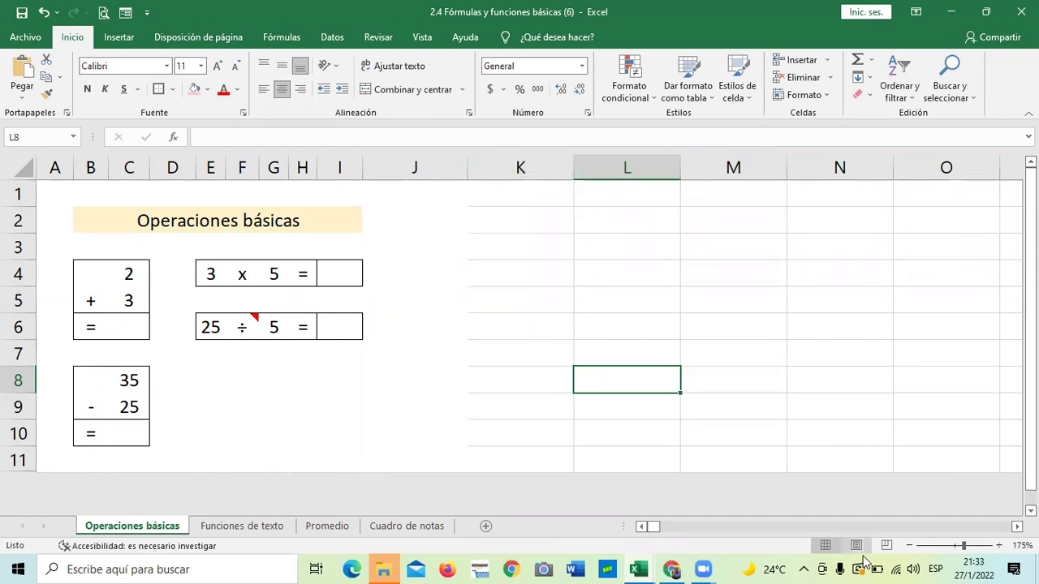
- Zoom the sheet out to 160% and select cell K1
click(910, 546)
click(911, 546)
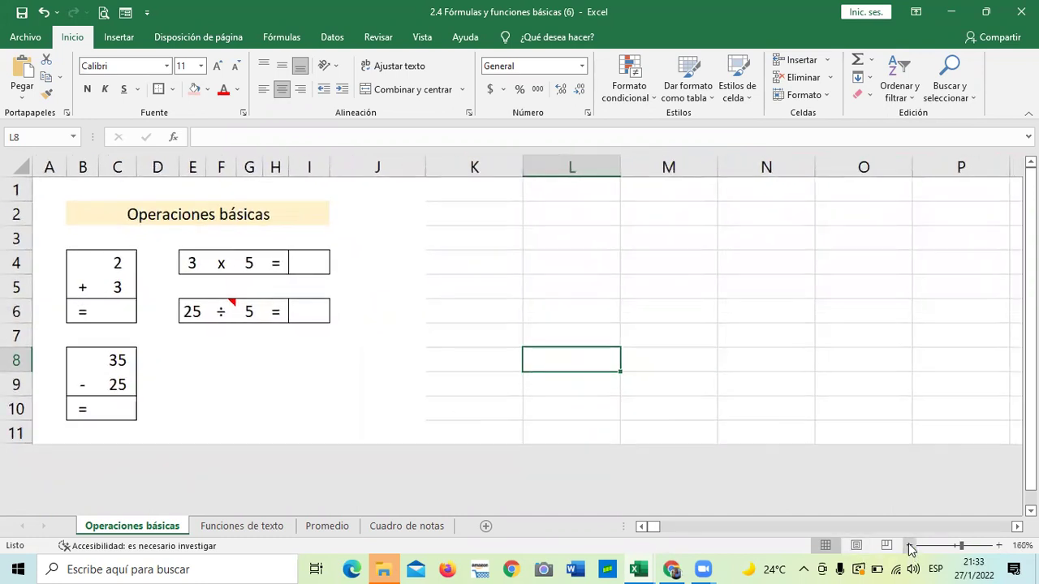
click(756, 337)
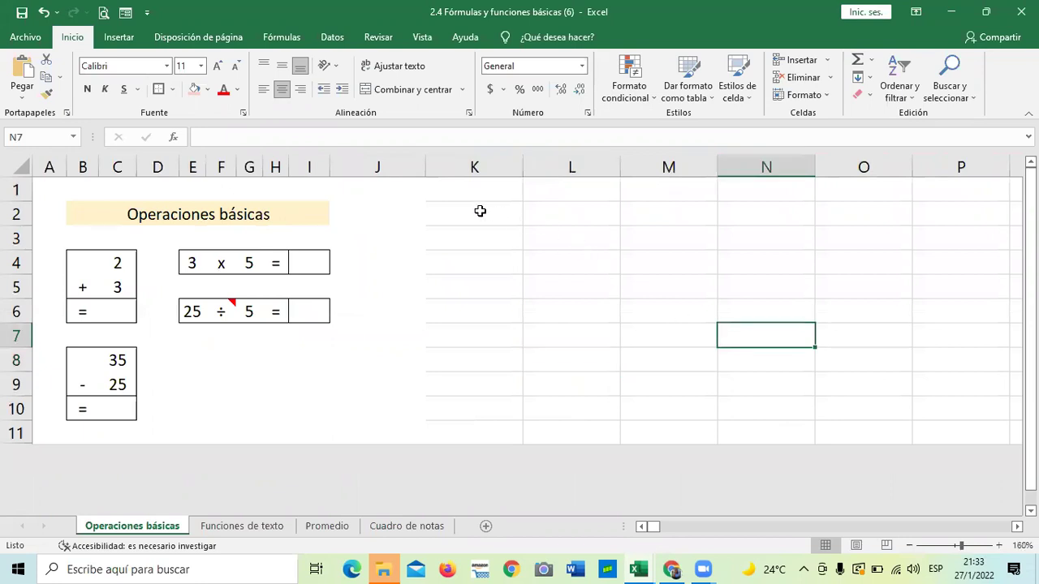
click(548, 185)
click(512, 315)
click(461, 187)
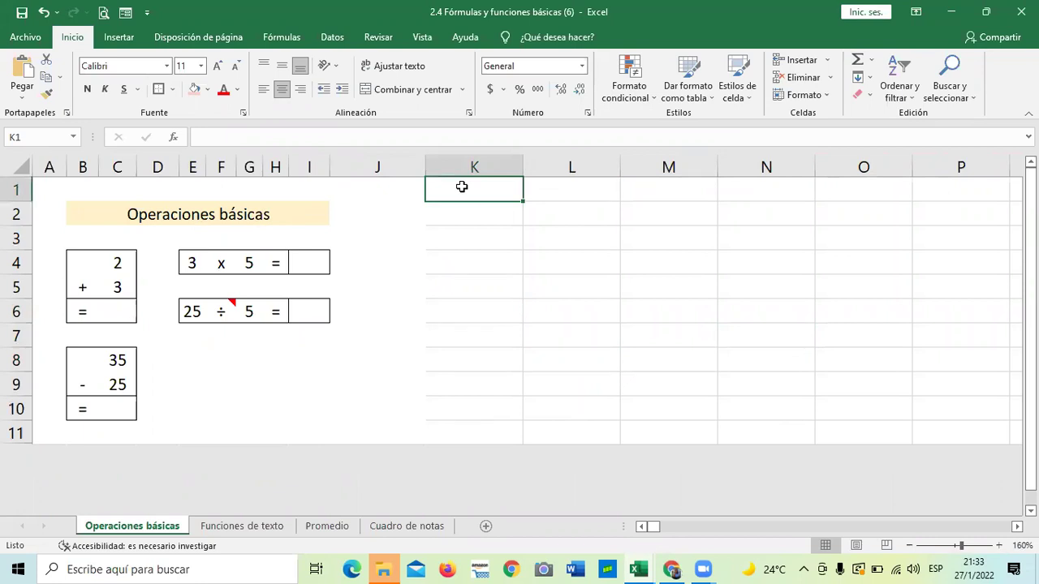
- Enter 85, 56, 80, 55, 15, 80, 52, 63, 89 down K1:K9, correcting K3 and K5
text(85)
key(Return)
text(56)
key(Return)
text(4)
key(Return)
text(5)
key(Return)
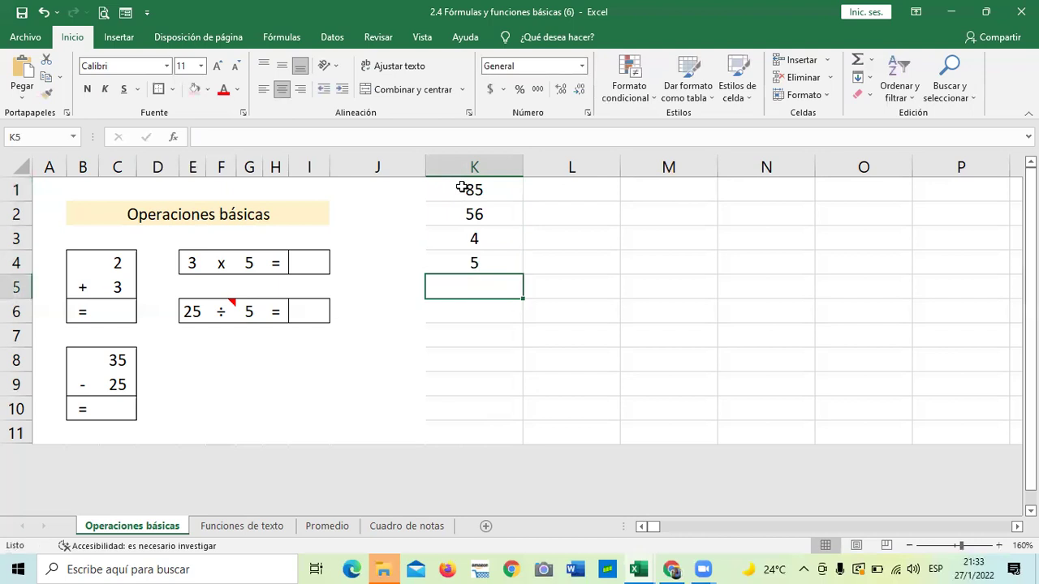
key(Up)
key(Up)
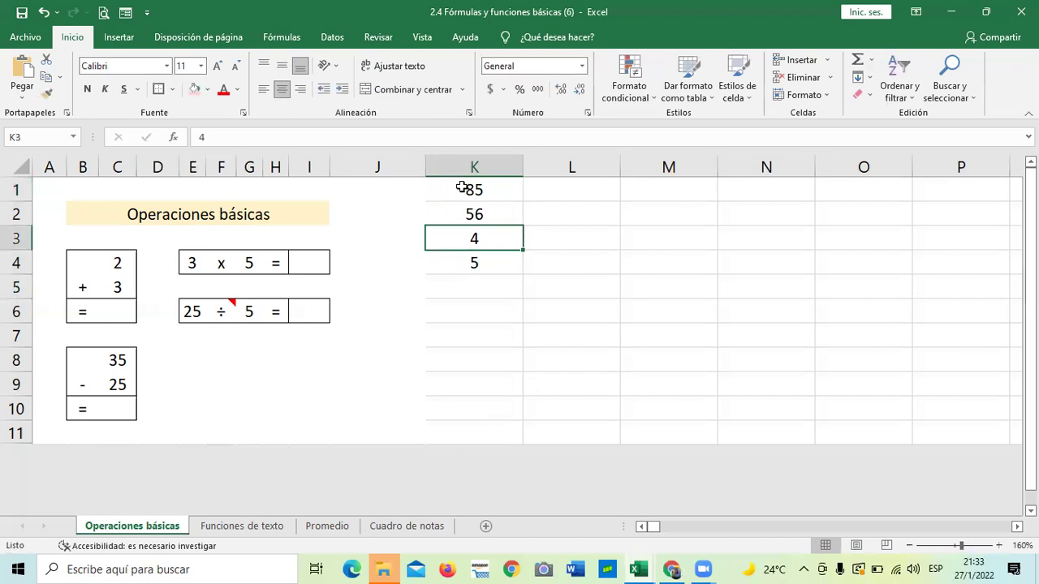
text(80)
key(Return)
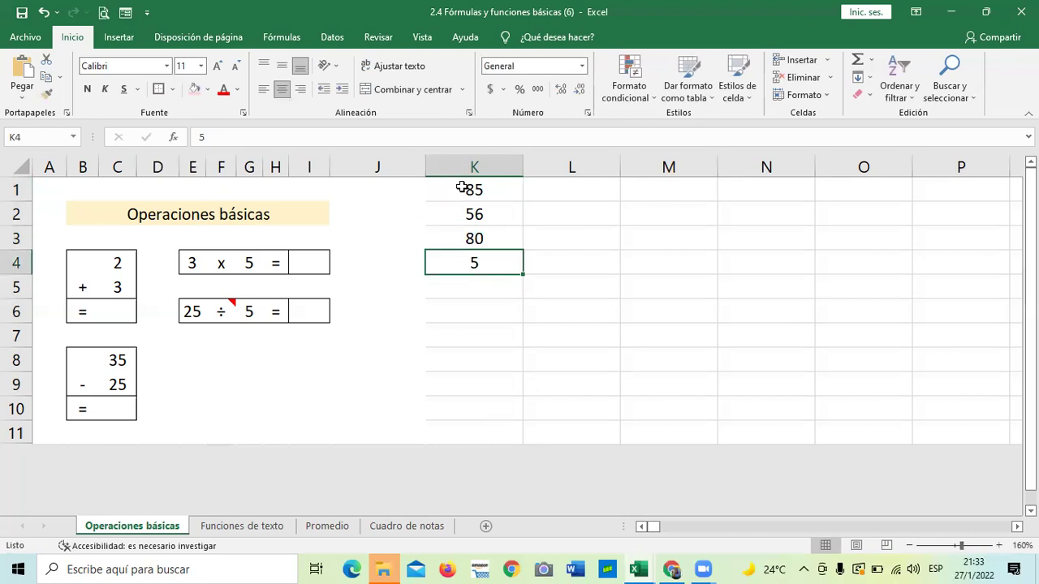
text(55)
key(Return)
text(7)
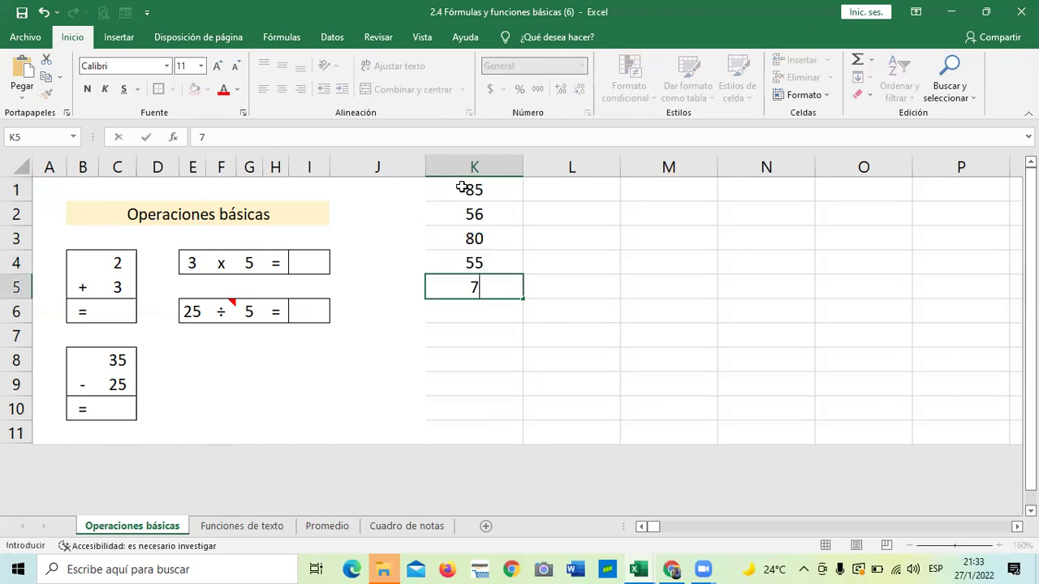
key(Return)
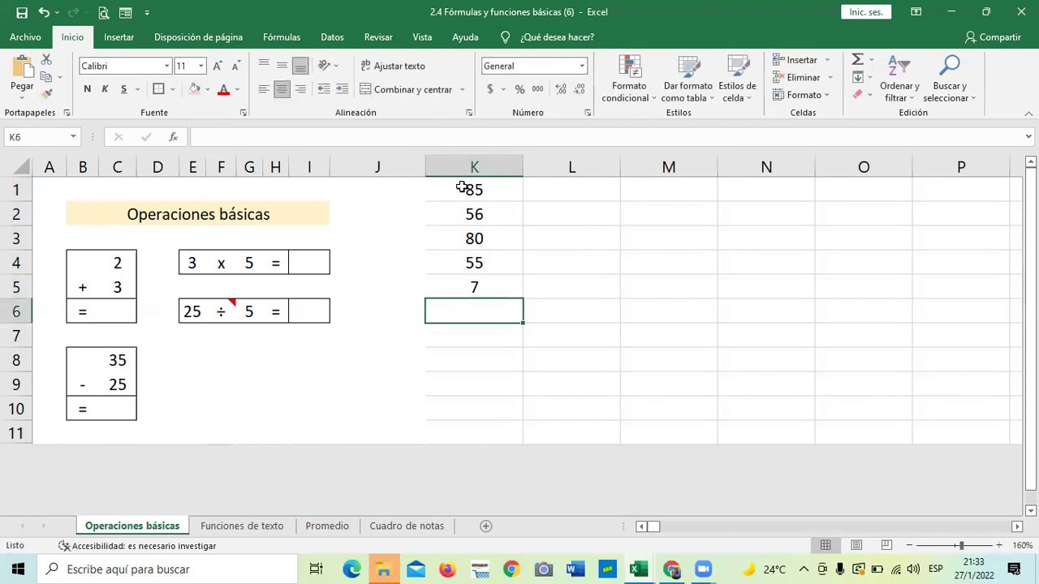
key(Up)
text(15)
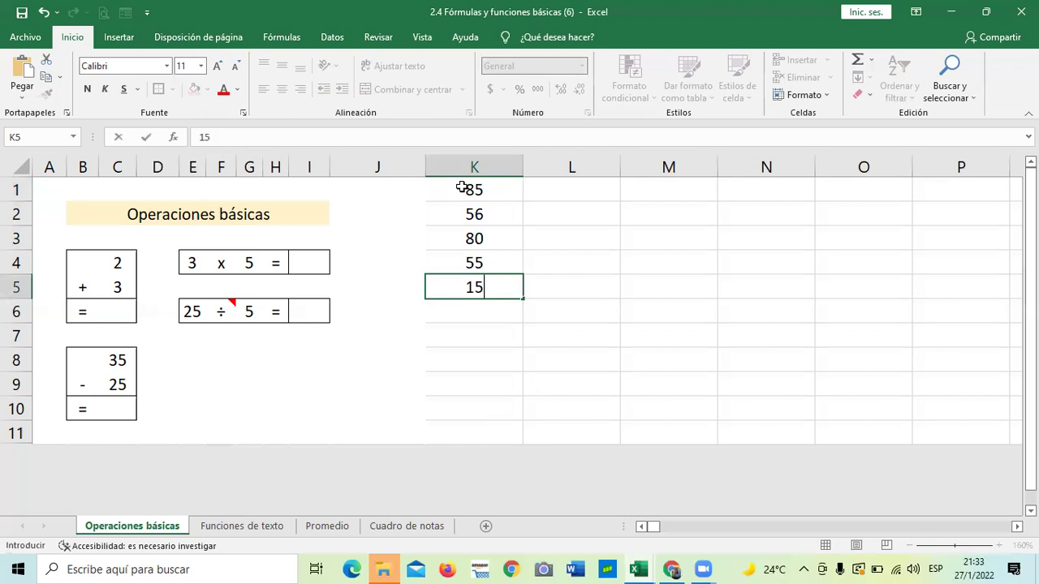
key(Return)
text(80)
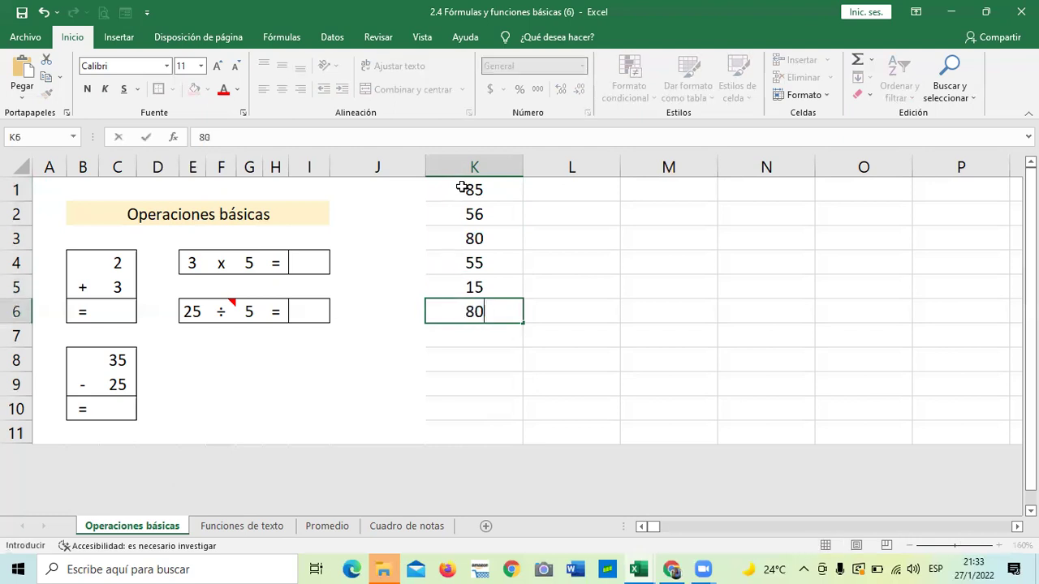
key(Return)
text(52)
key(Return)
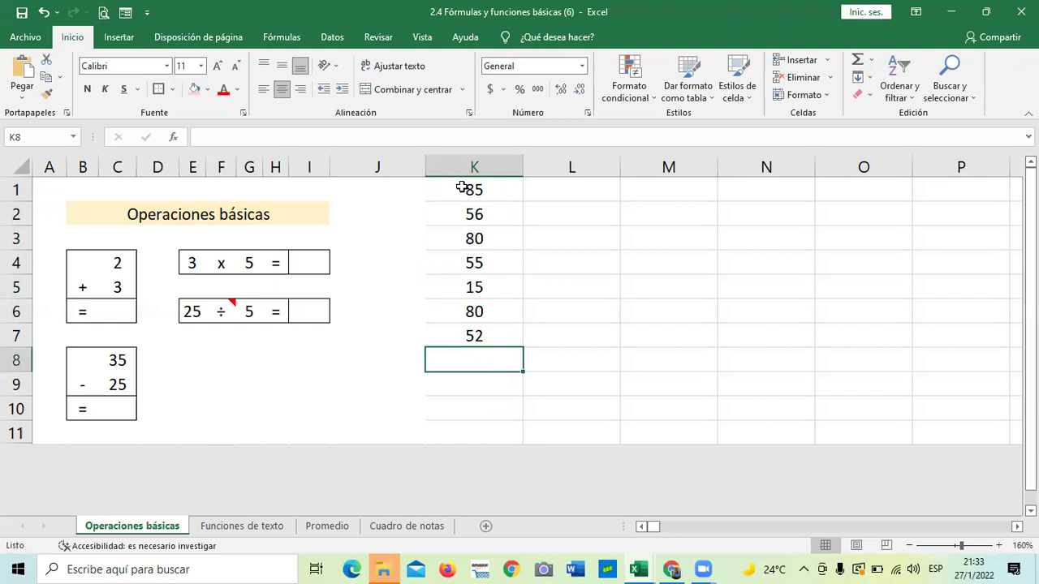
text(63)
key(Return)
text(89)
key(Return)
click(682, 300)
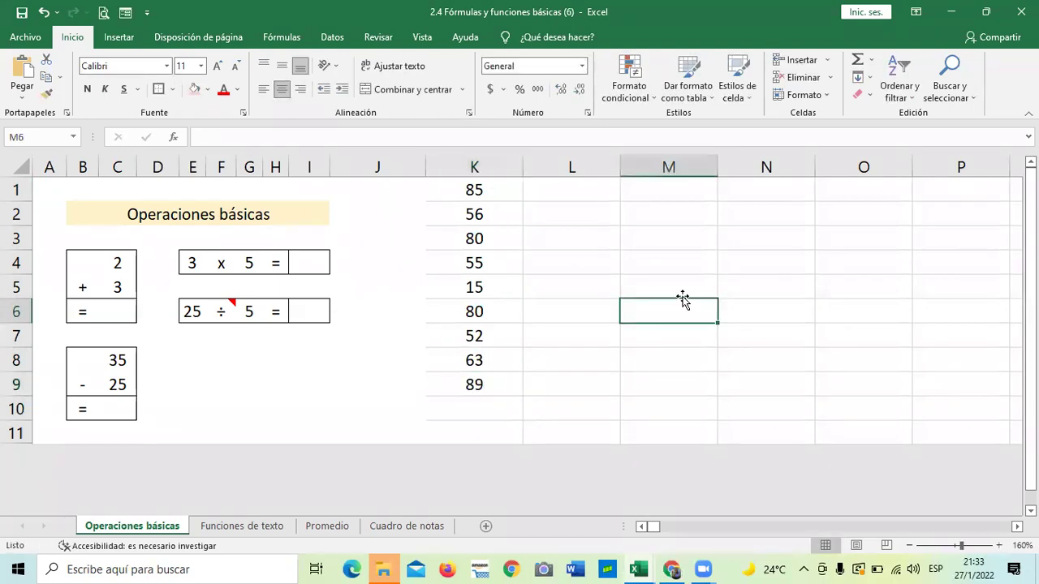
click(422, 406)
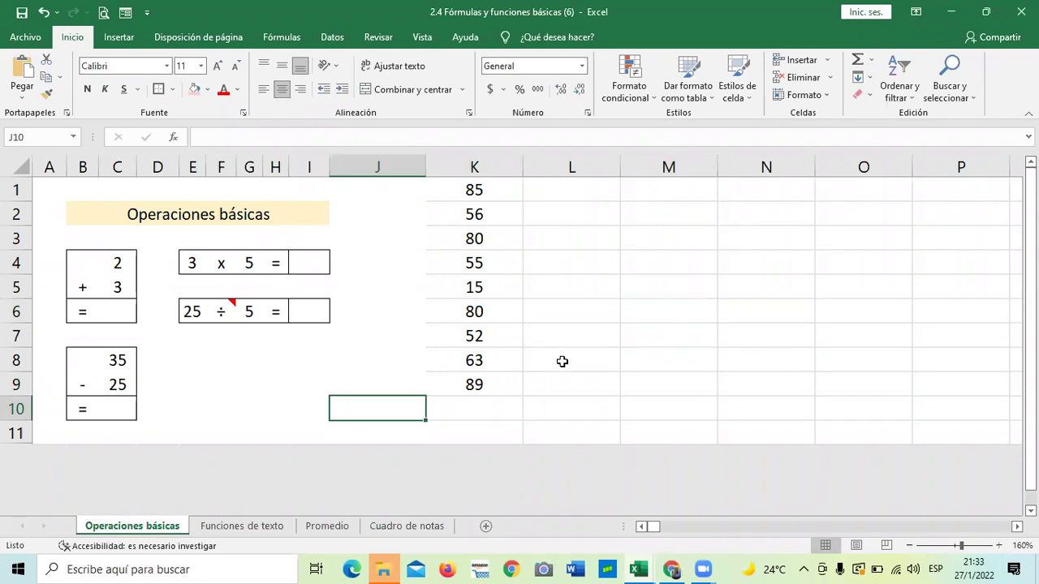
click(588, 281)
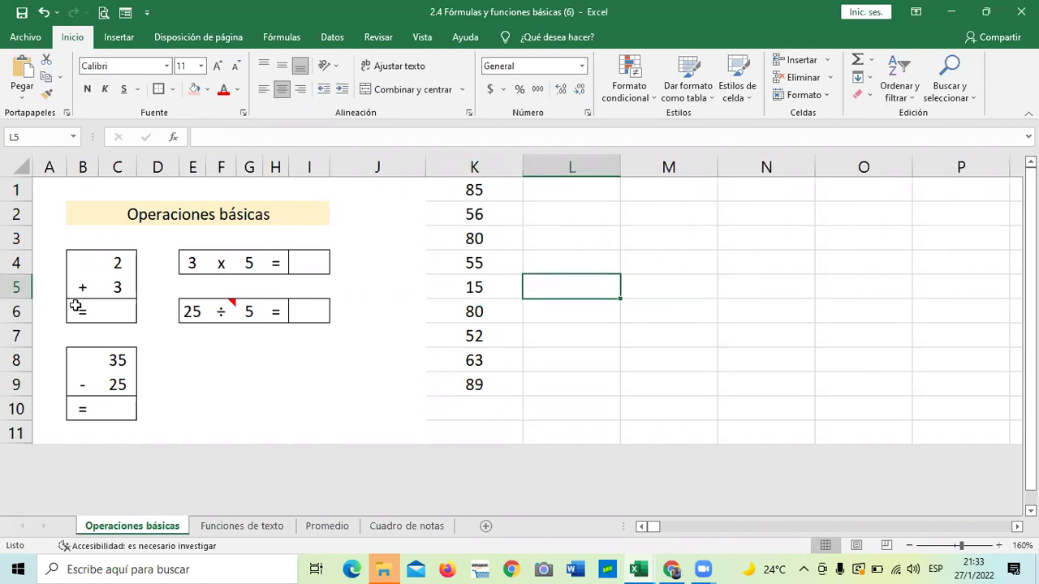
- AutoSum C4:C5 into C6, then delete that SUMA result
click(276, 409)
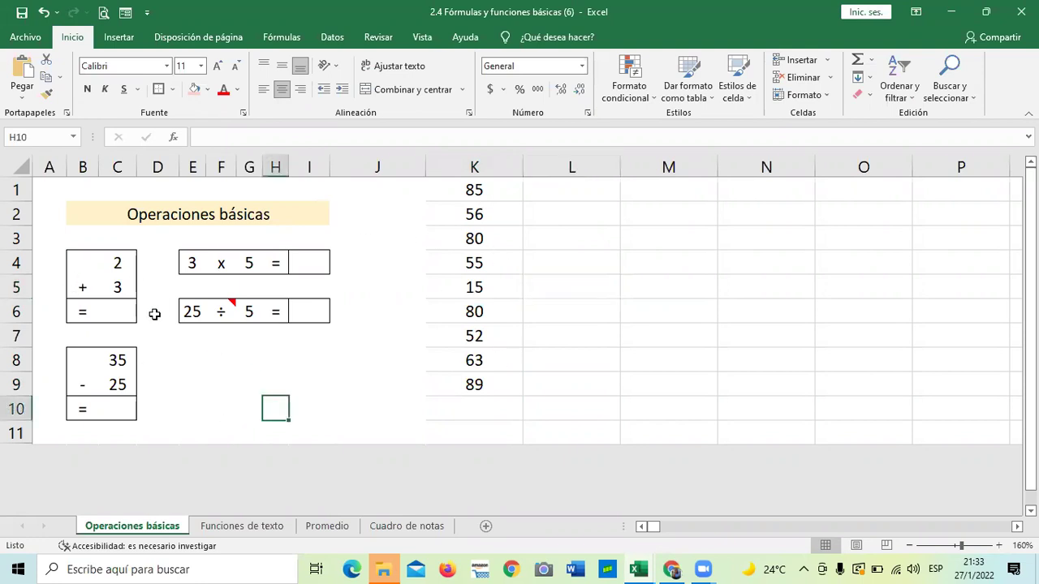
click(120, 263)
click(199, 375)
drag(120, 263, 113, 310)
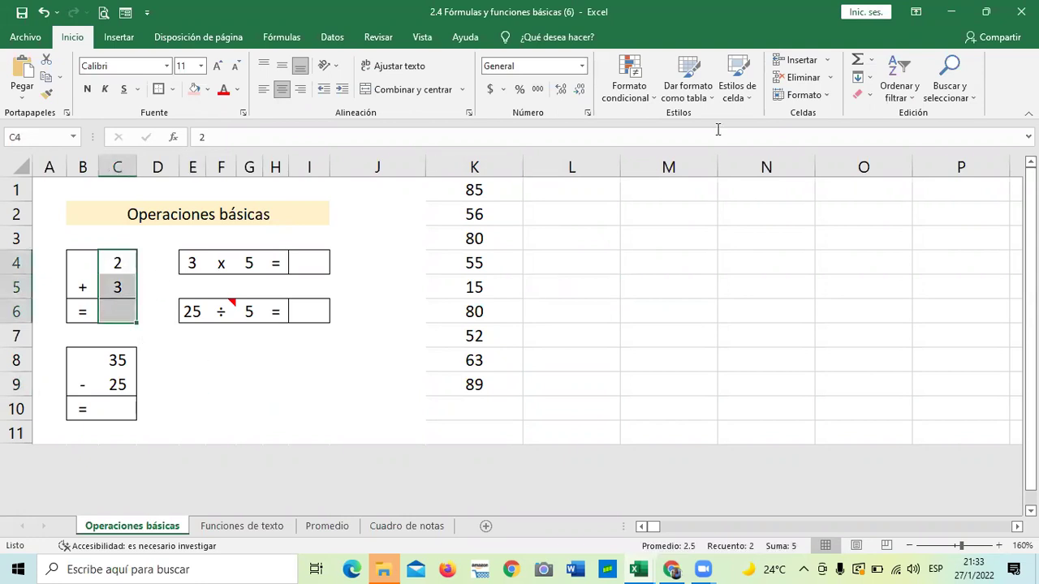
click(857, 59)
click(771, 294)
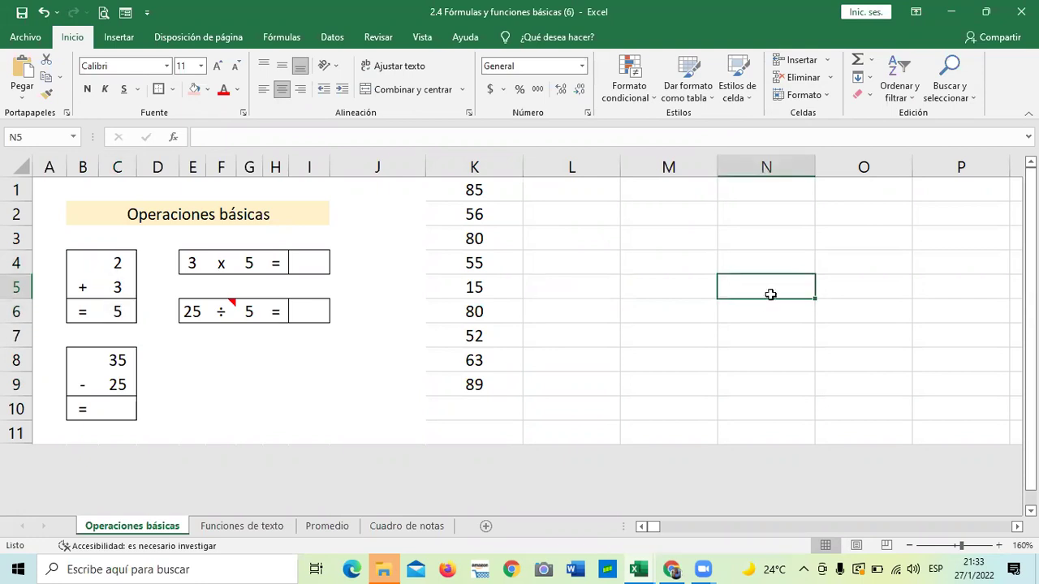
click(120, 311)
key(Delete)
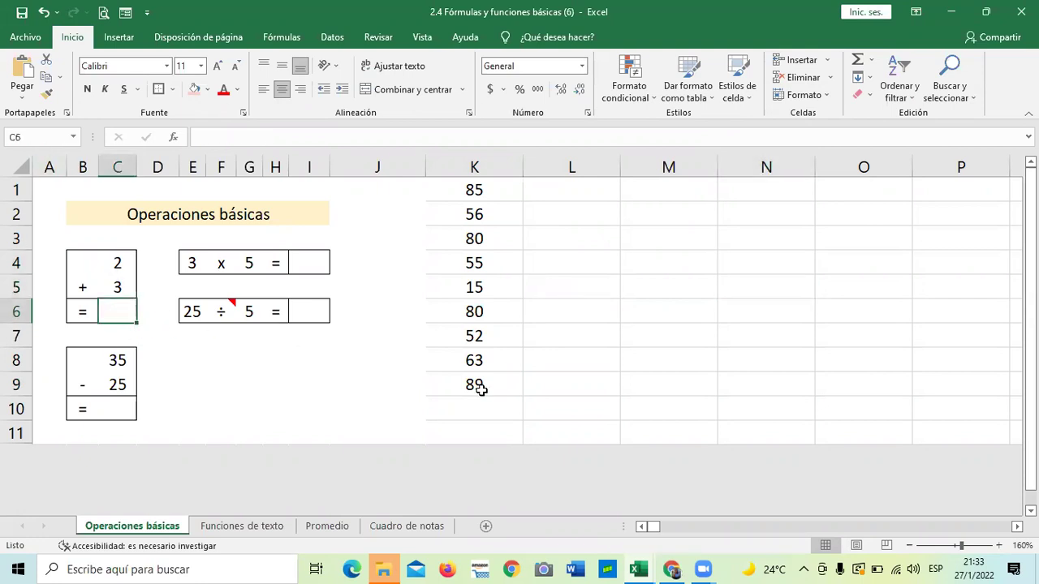
click(683, 362)
- Enter the formula =C4+C5 in C6 so it shows 5
click(118, 311)
text(=)
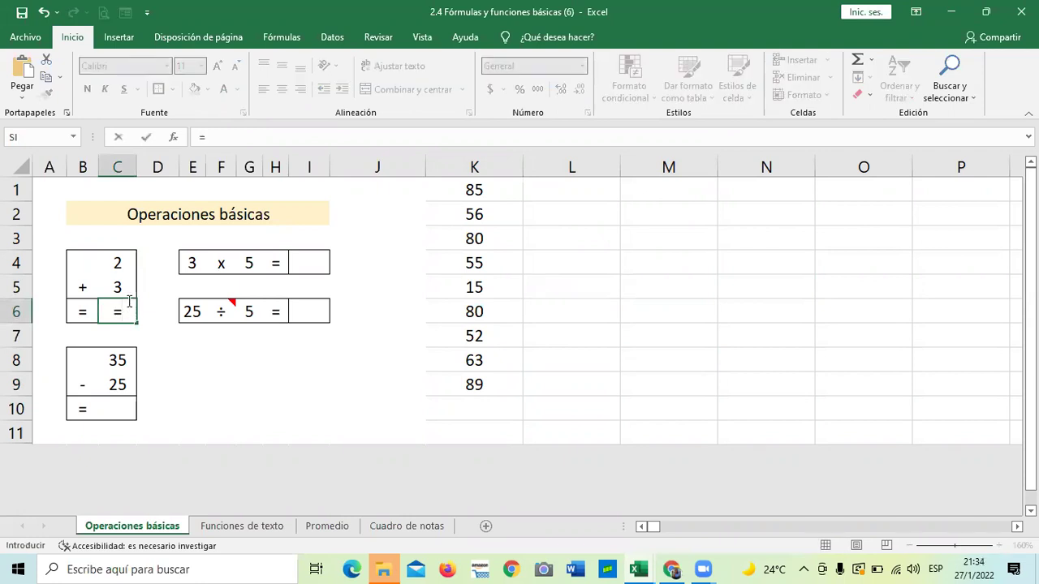
click(116, 262)
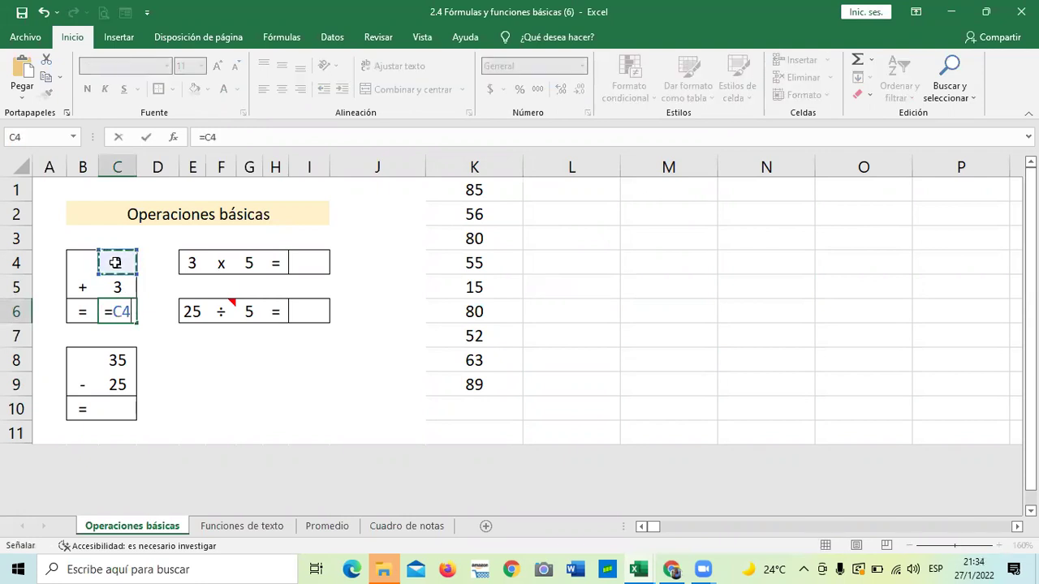
text(+)
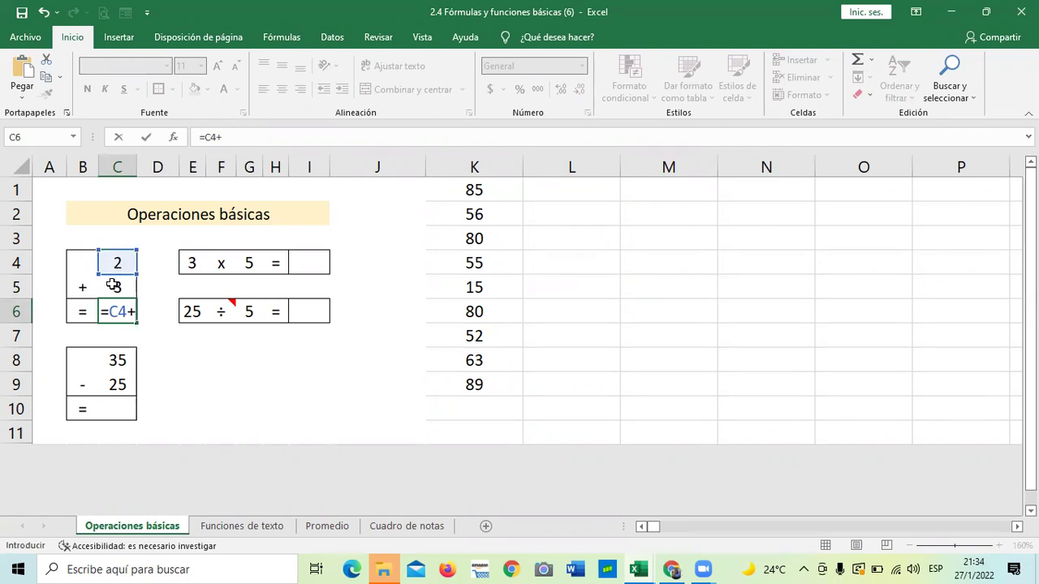
click(112, 287)
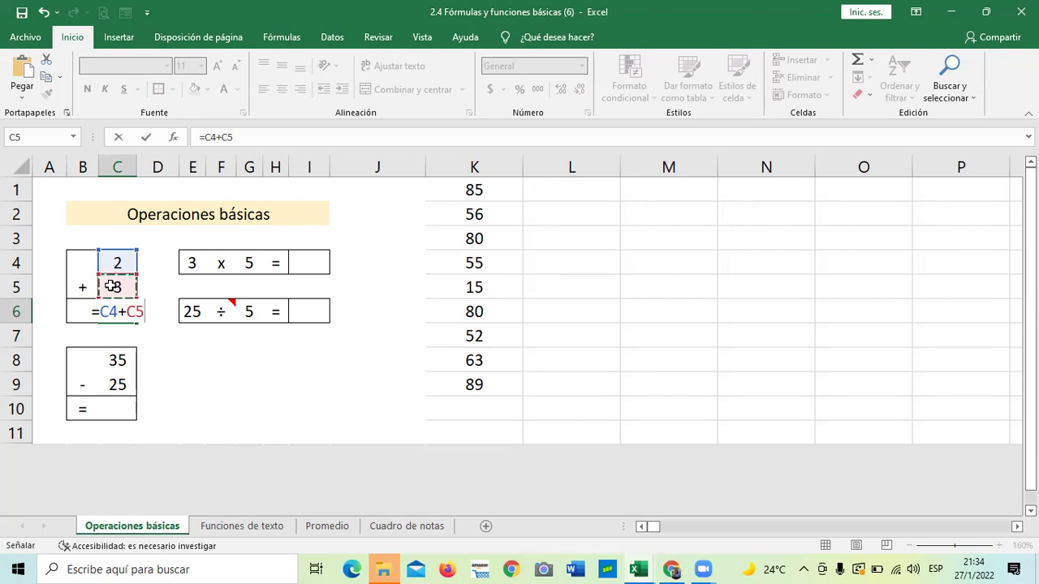
key(Return)
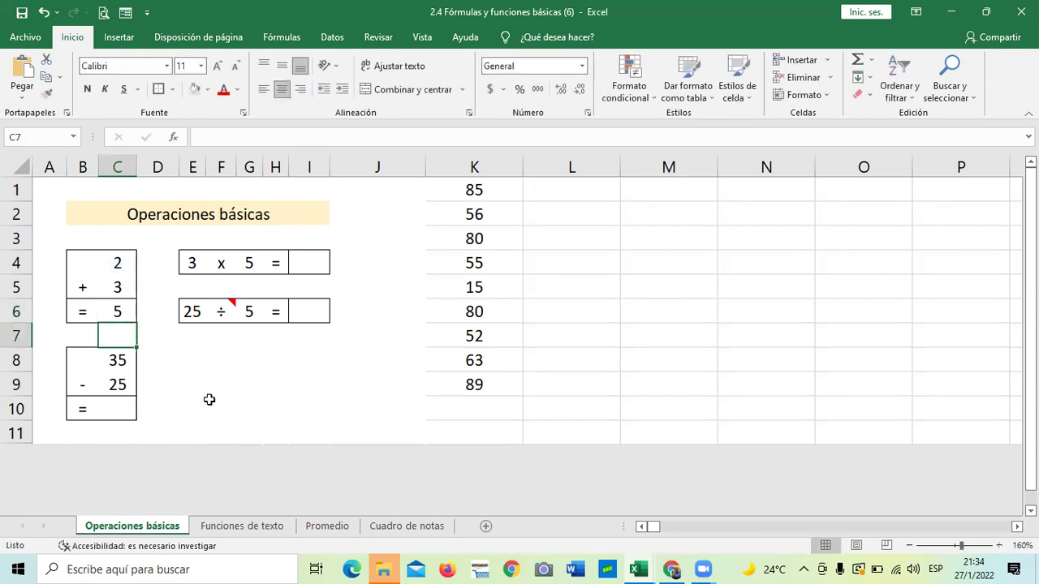
click(211, 402)
click(496, 410)
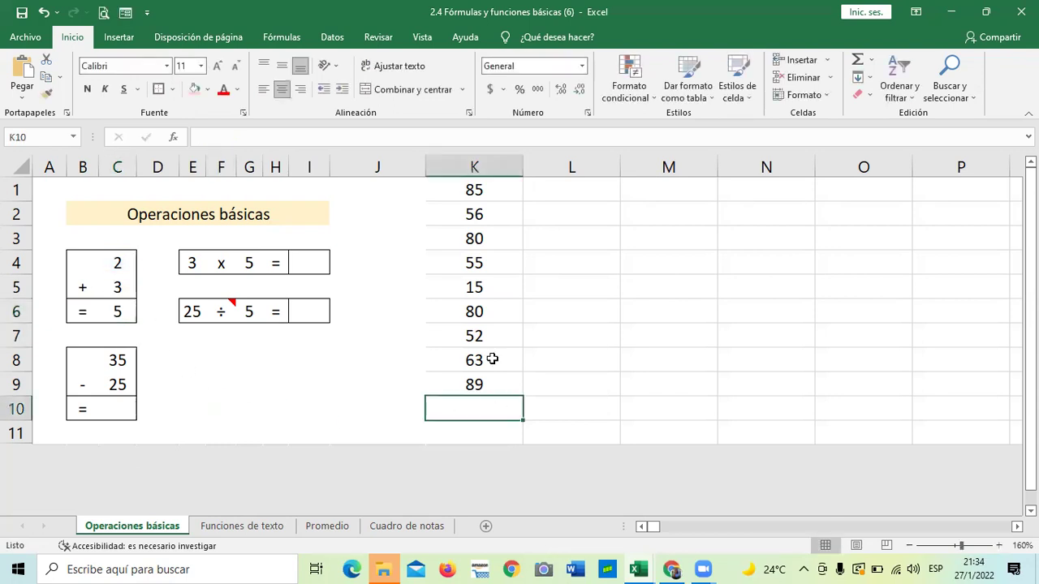
- Enter a SUMA total of K1:K9 in cell K10
click(481, 184)
drag(479, 223, 533, 285)
click(554, 307)
drag(494, 186, 496, 394)
click(601, 392)
click(484, 405)
text(=SUMA)
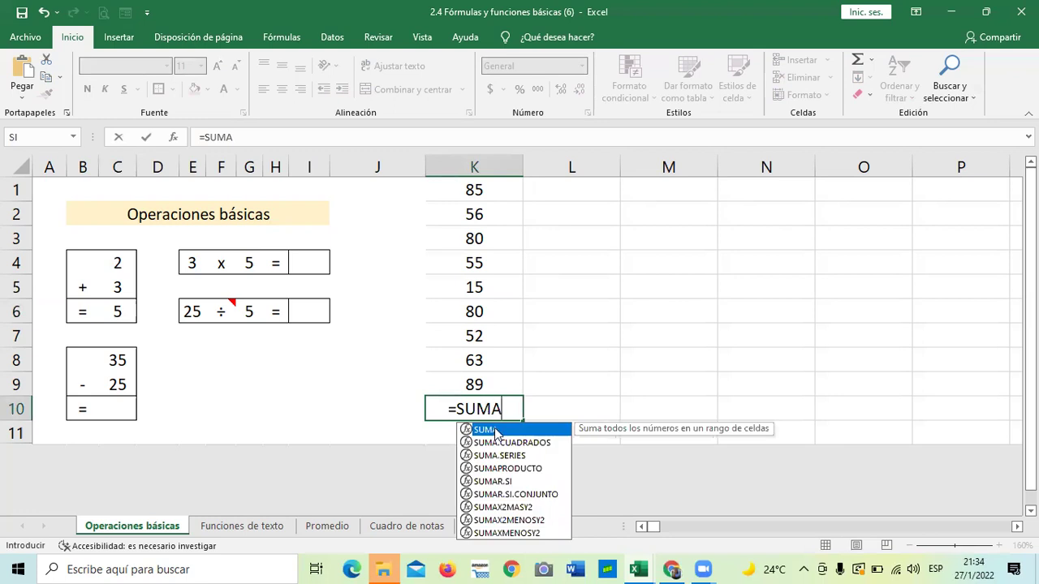
double_click(488, 431)
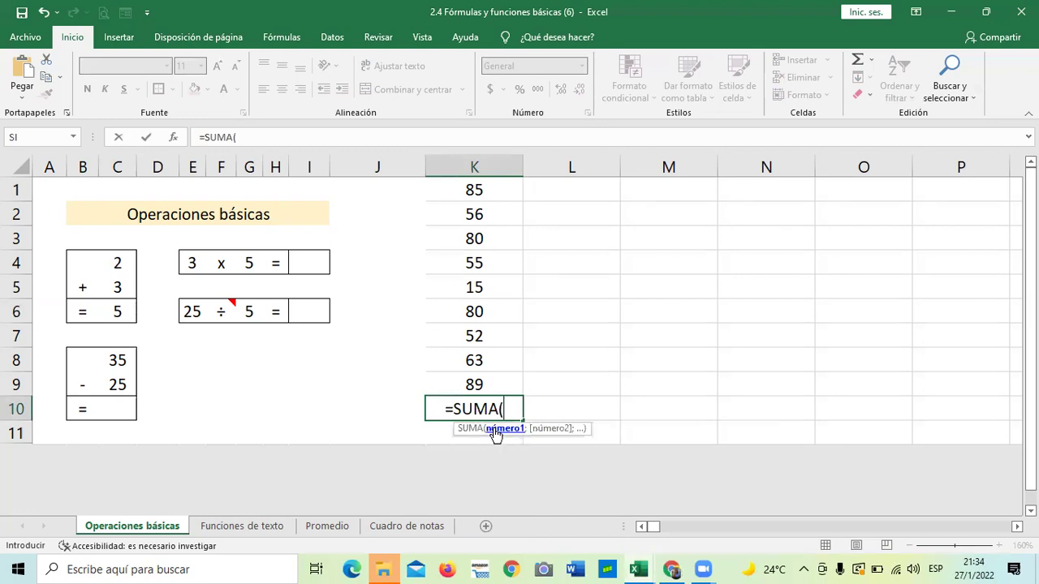
drag(475, 189, 497, 380)
text())
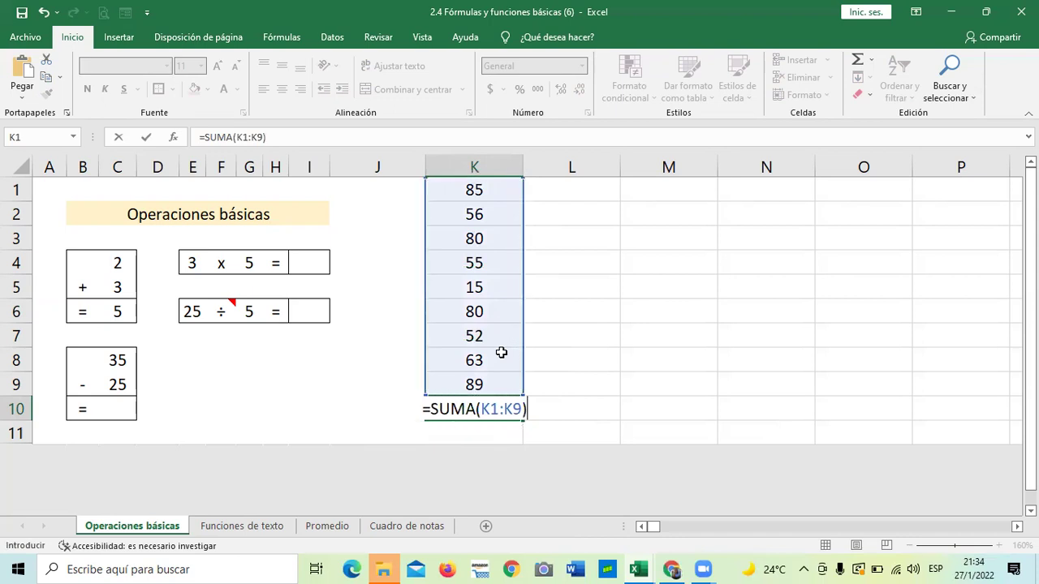
key(Return)
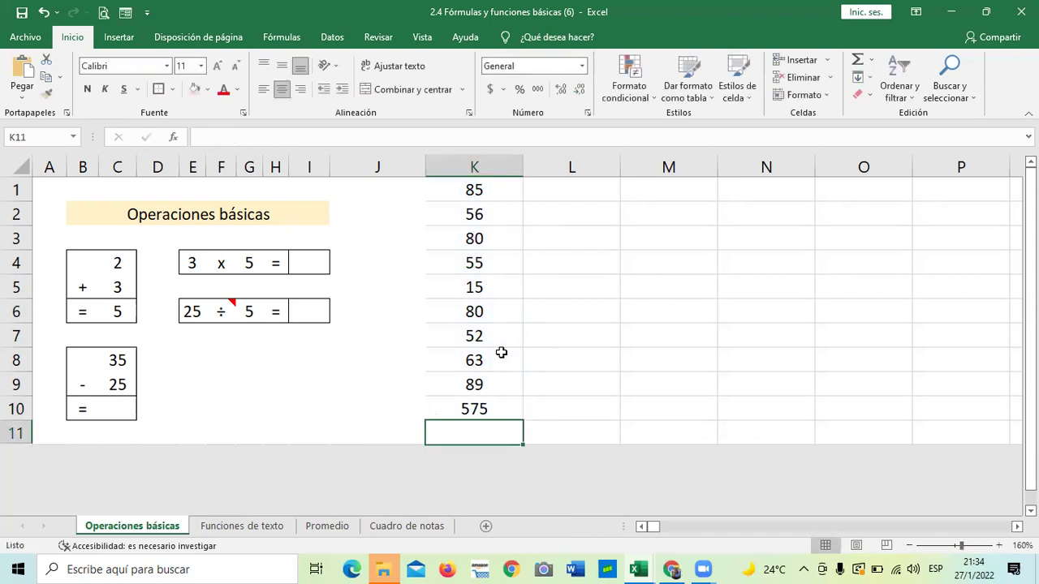
- Delete the SUMA total and start =K1+K2+K3+K4 in K10
click(633, 378)
click(485, 409)
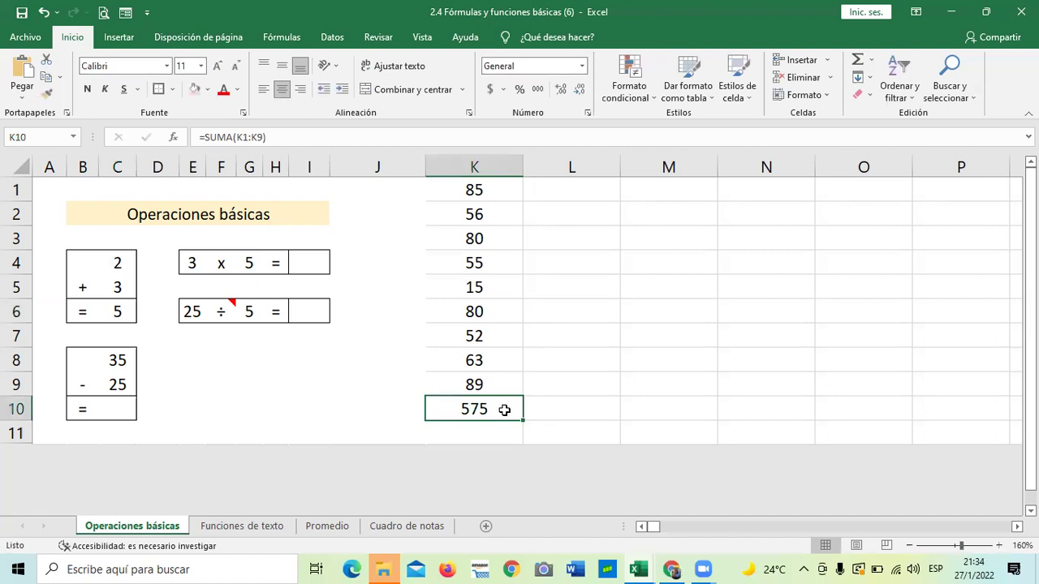
key(Delete)
click(586, 406)
click(490, 406)
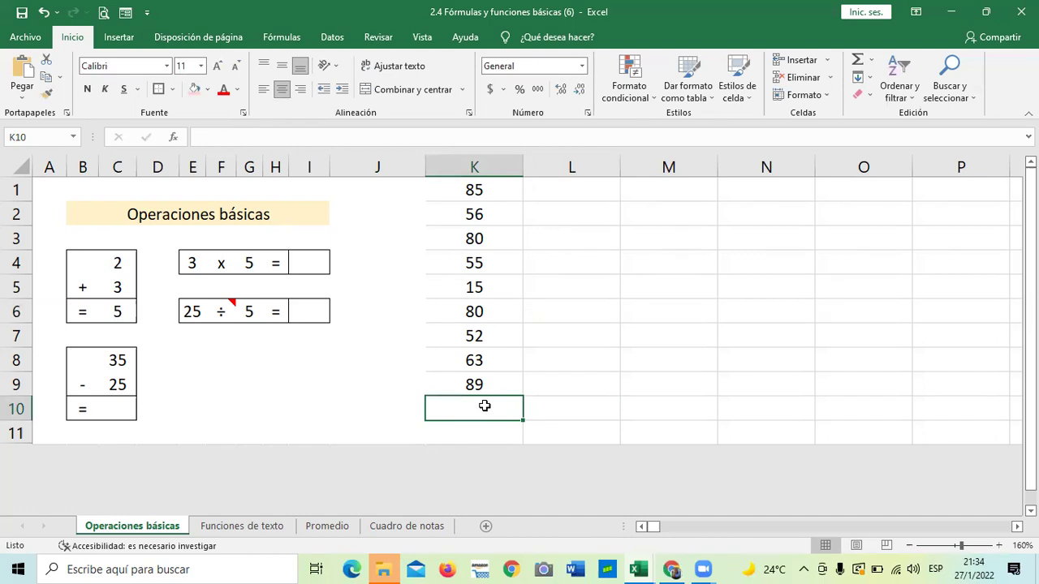
text(=)
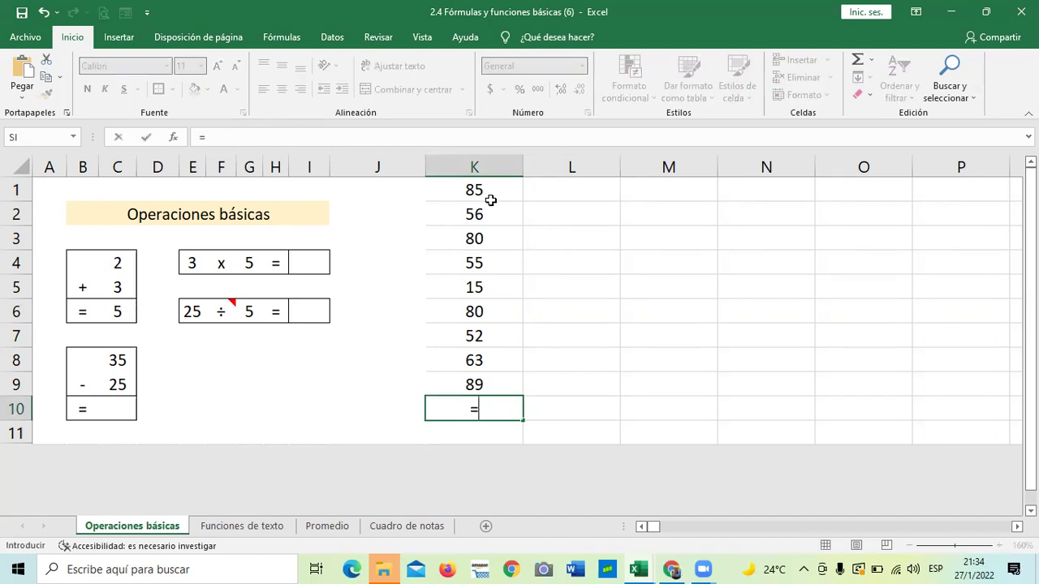
click(485, 187)
text(+)
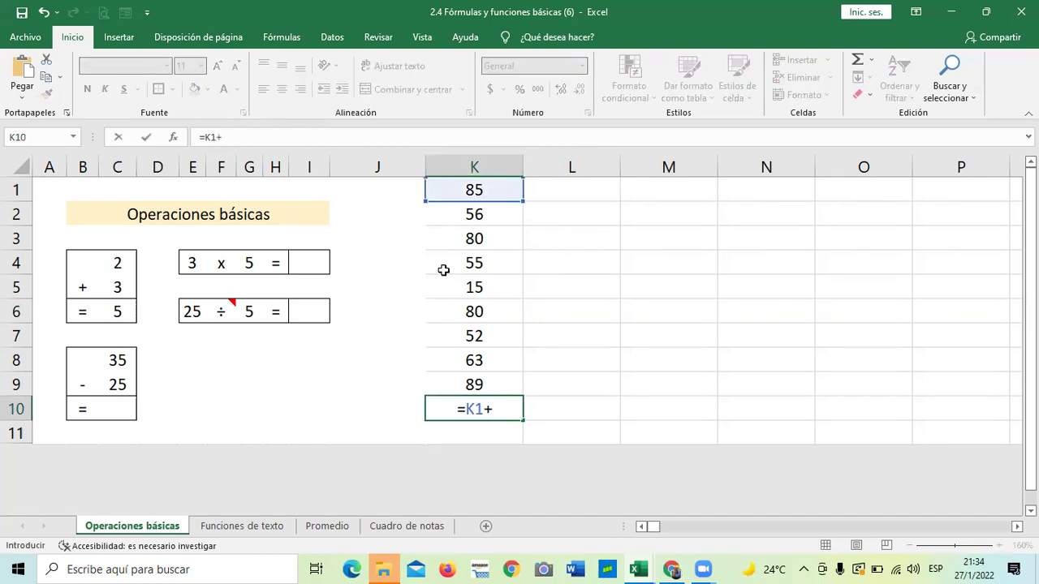
click(472, 218)
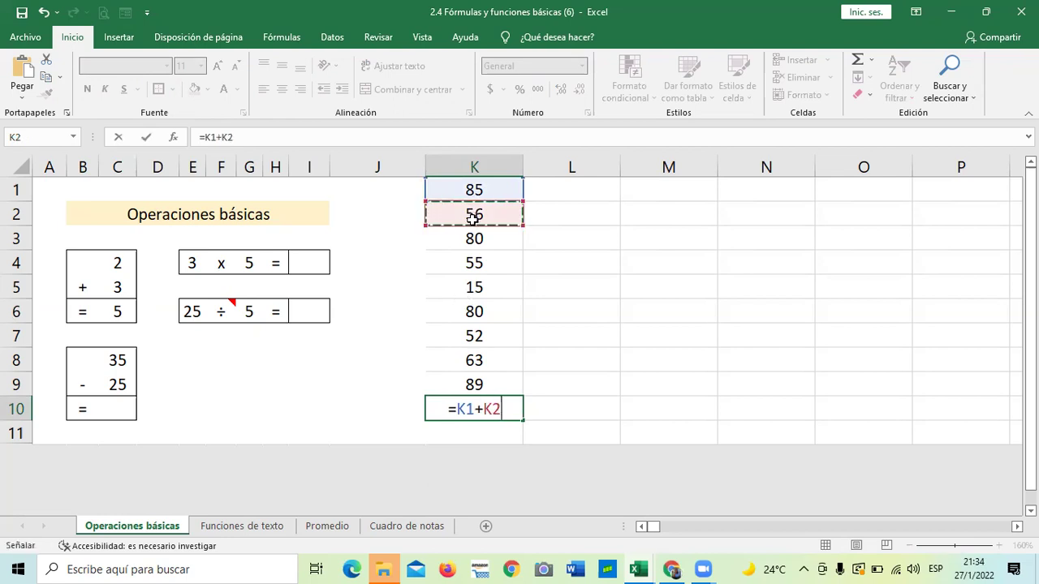
text(+)
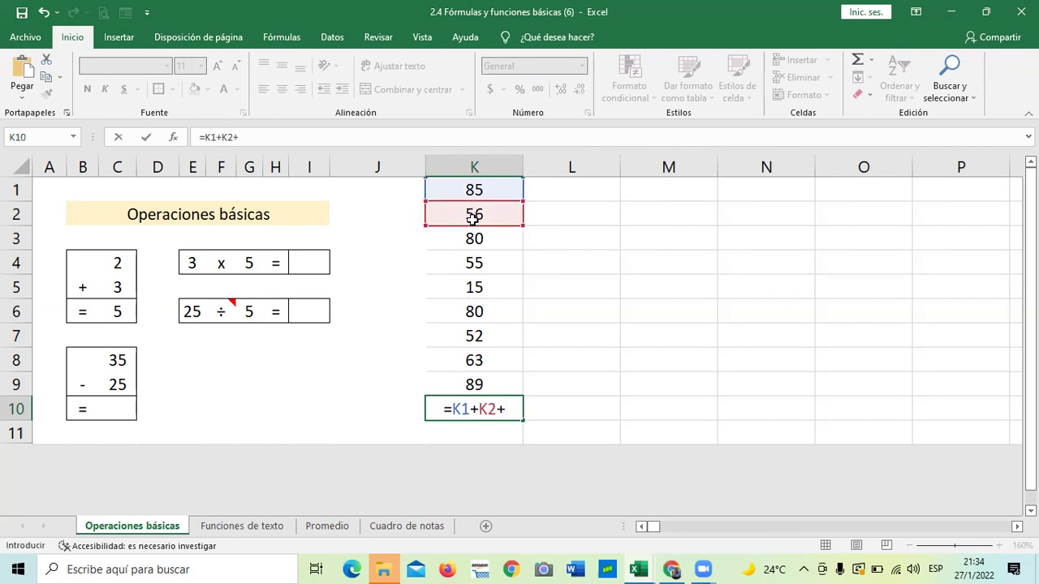
click(477, 238)
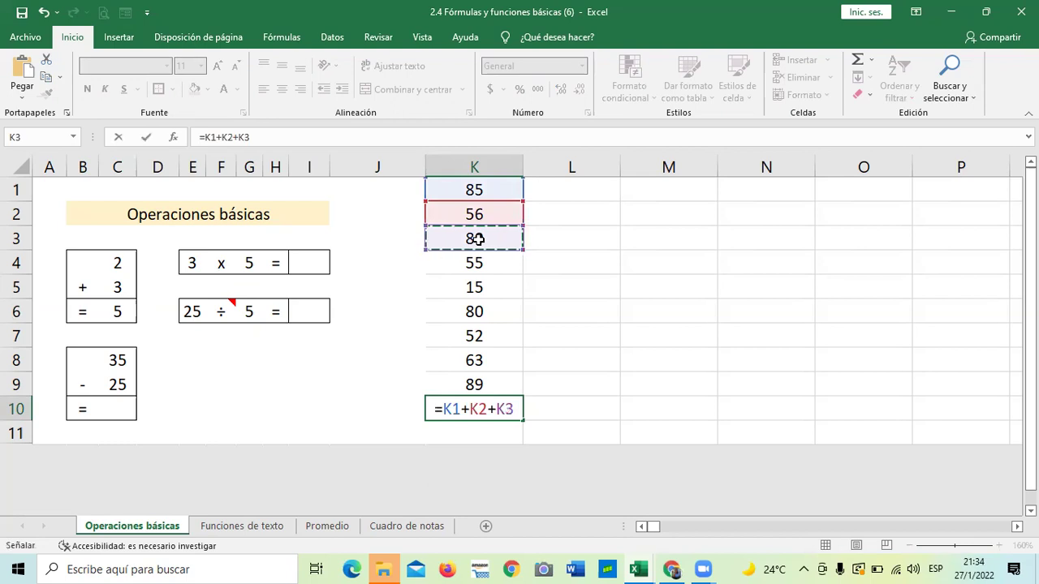
text(+)
click(485, 263)
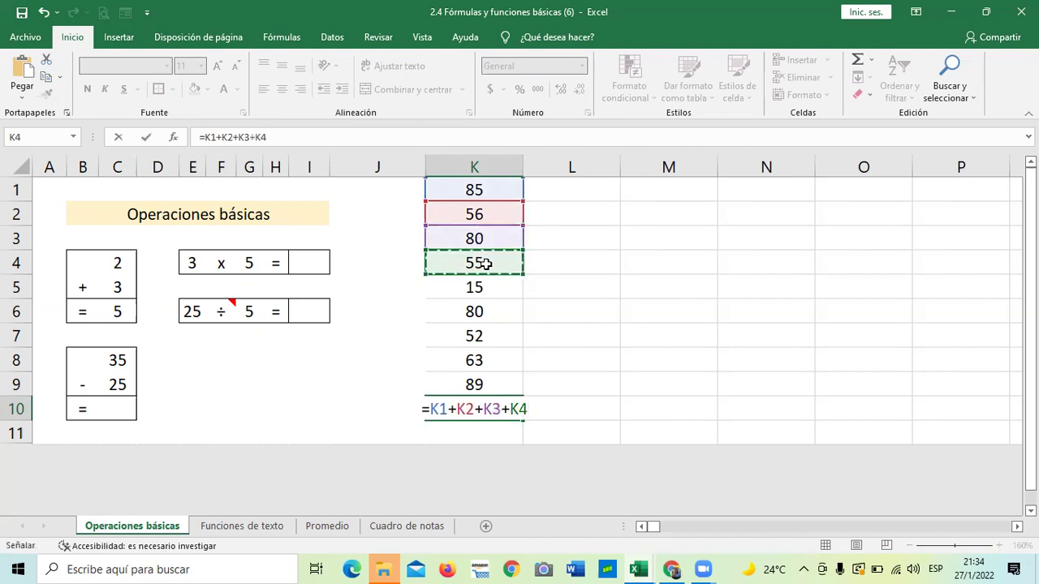
- Extend the addition with K5, K6:K7, K6 again, K8 and K9, and enter it
text(+)
click(496, 287)
text(+)
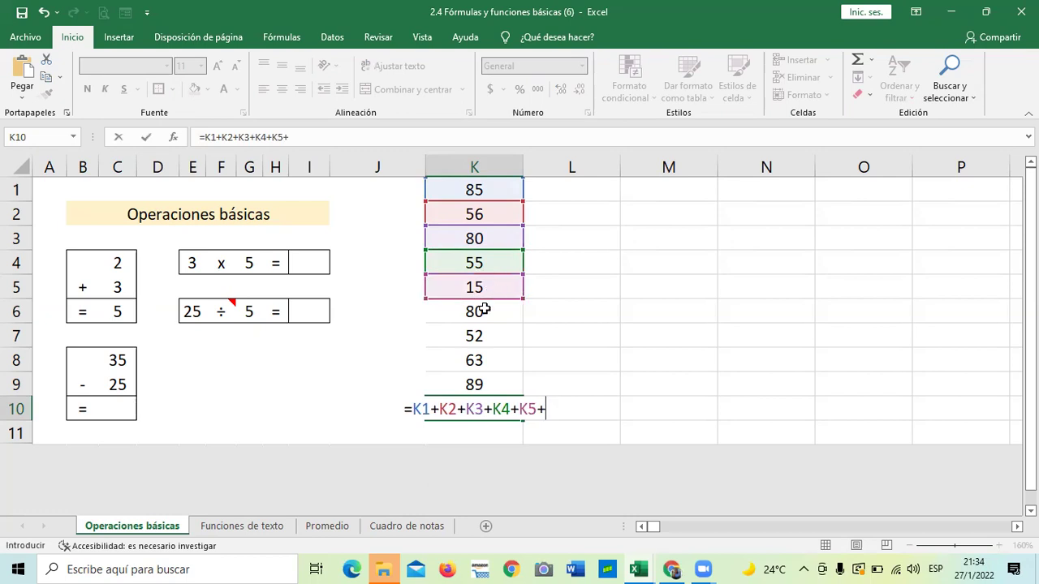
drag(485, 310, 477, 328)
text(+)
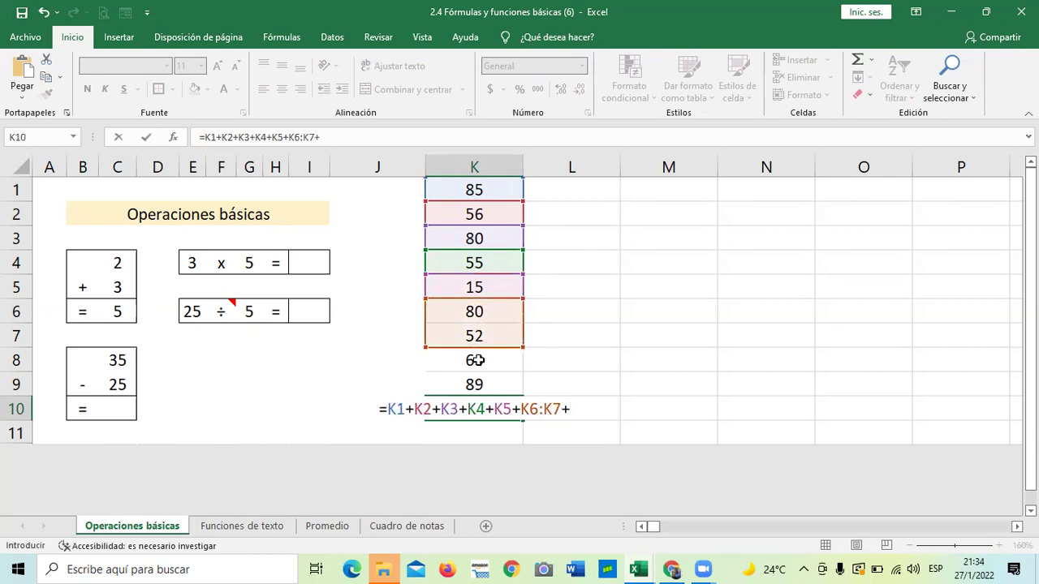
click(479, 308)
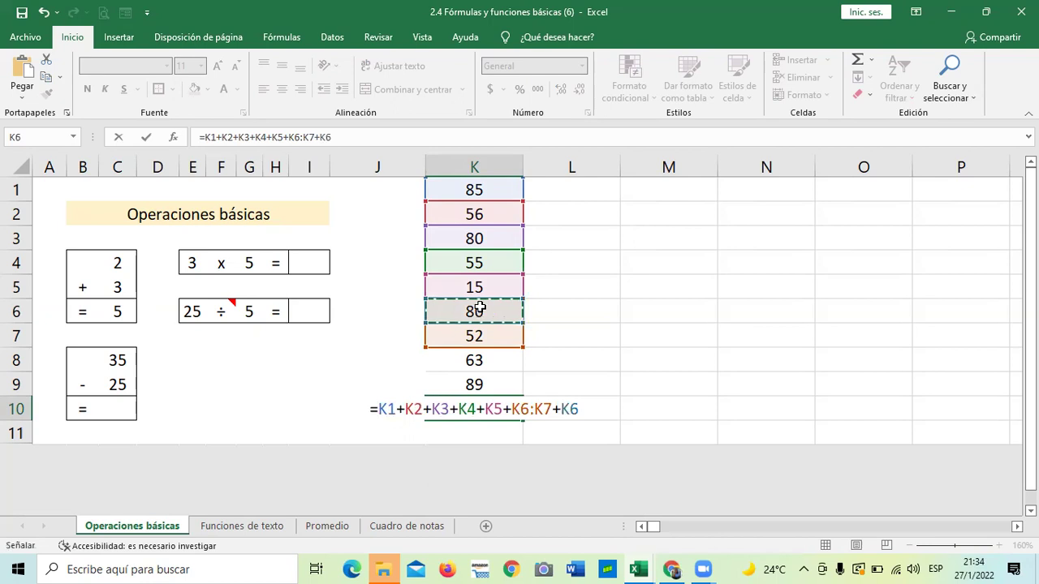
text(+)
click(501, 360)
text(+)
click(480, 383)
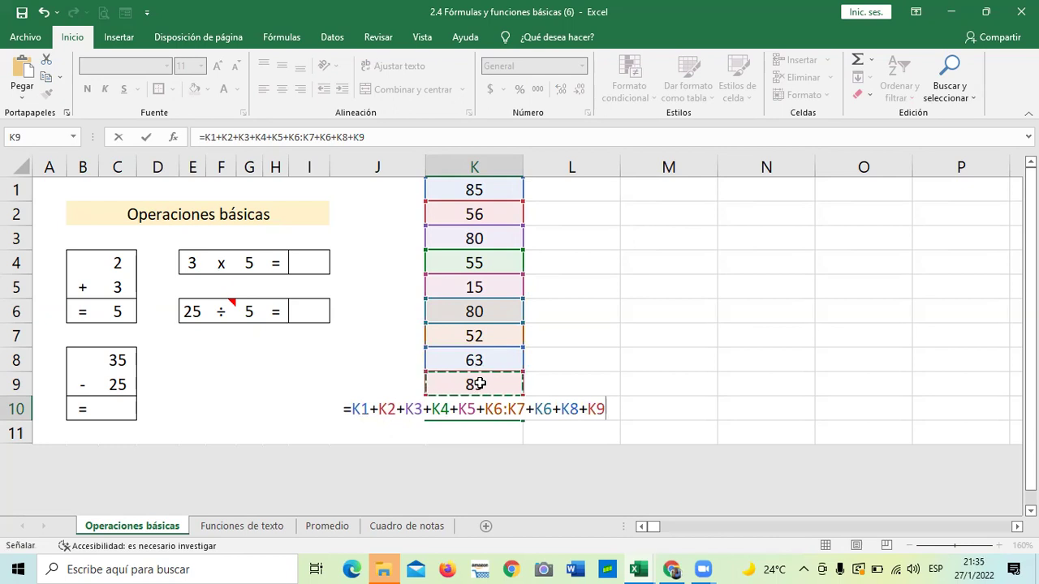
key(Return)
- Replace the stray colon with a plus sign so K10 shows 655
click(472, 410)
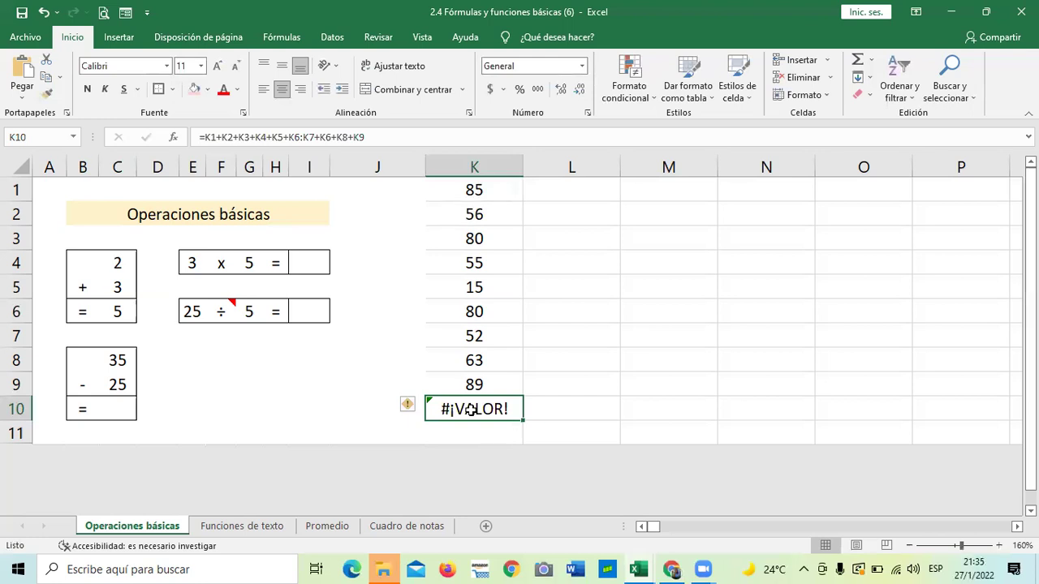
click(304, 136)
key(BackSpace)
text(+)
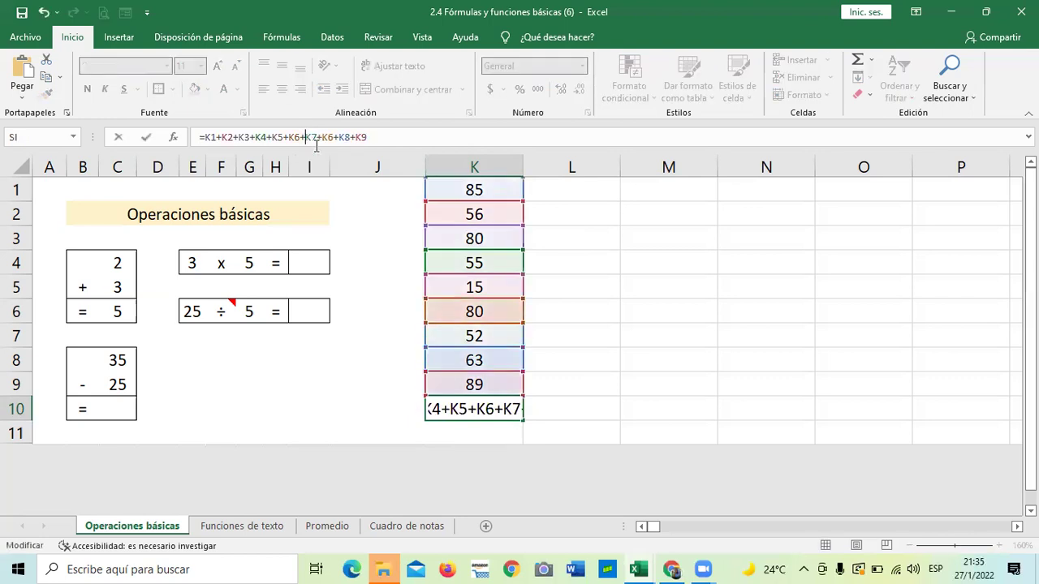
click(390, 138)
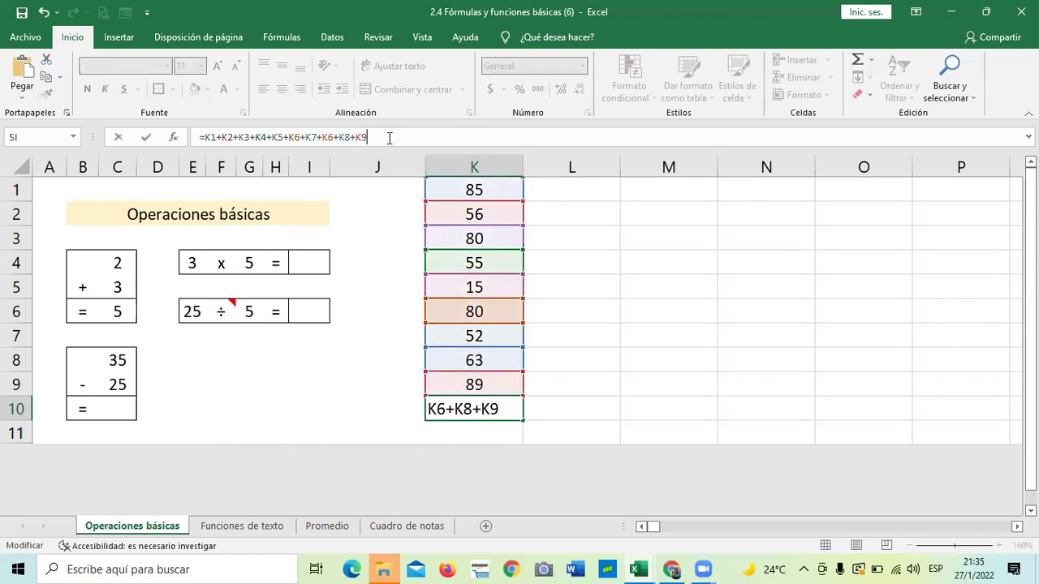
key(Return)
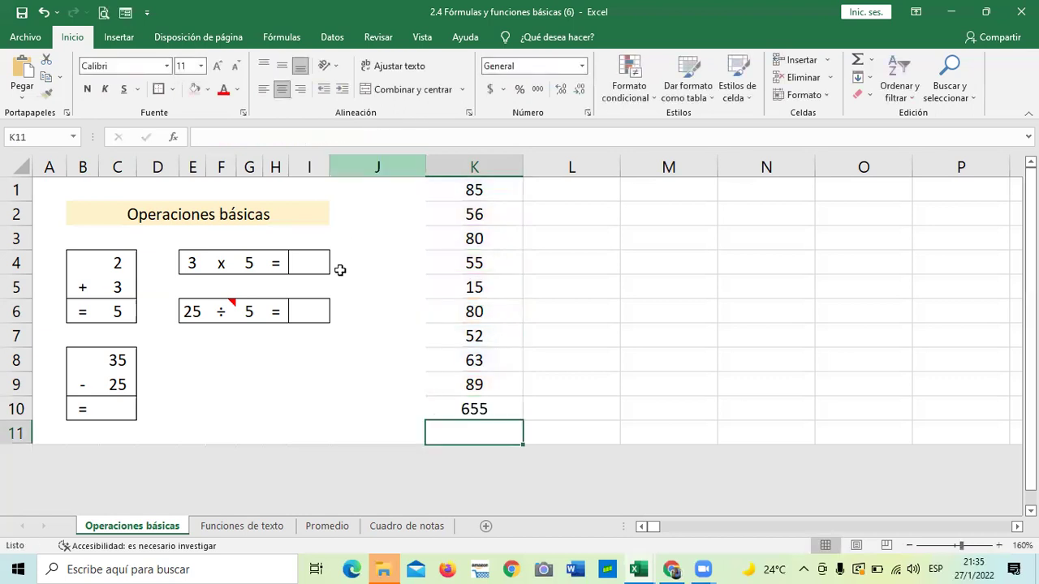
- Enter =C8-C9 in C10 so the subtraction box shows 10
click(668, 361)
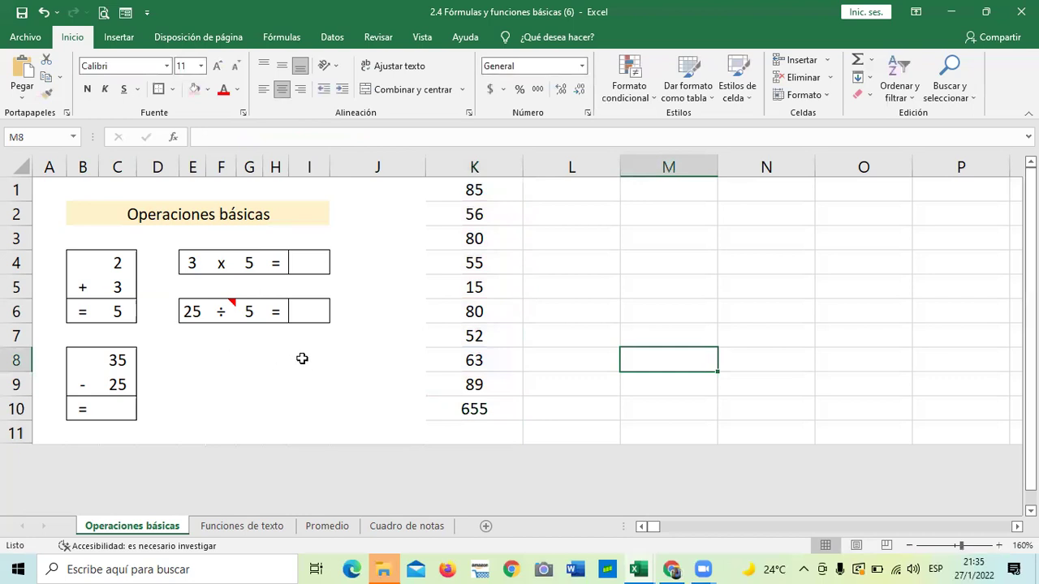
click(274, 406)
click(113, 403)
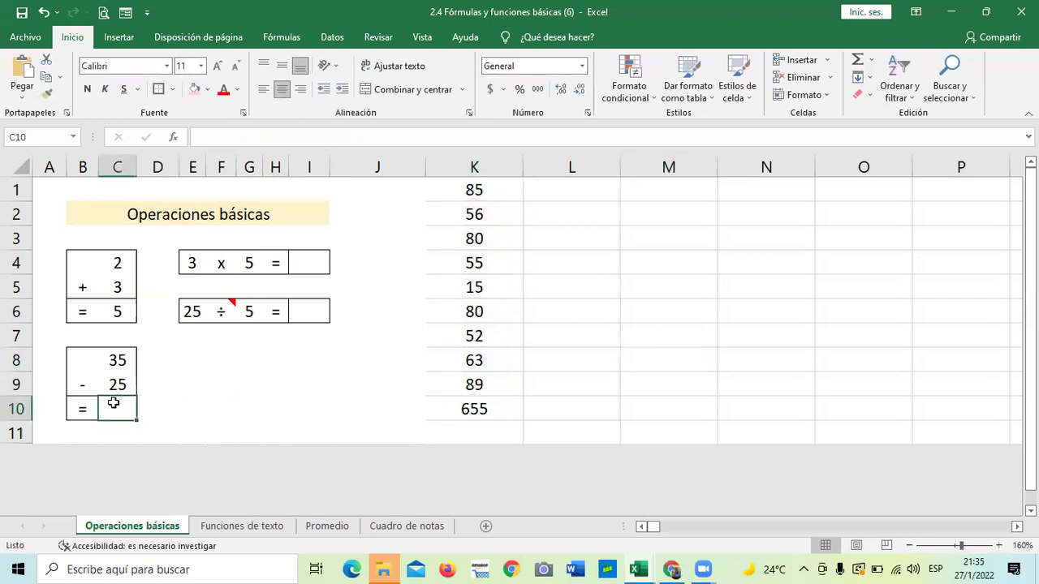
text(=)
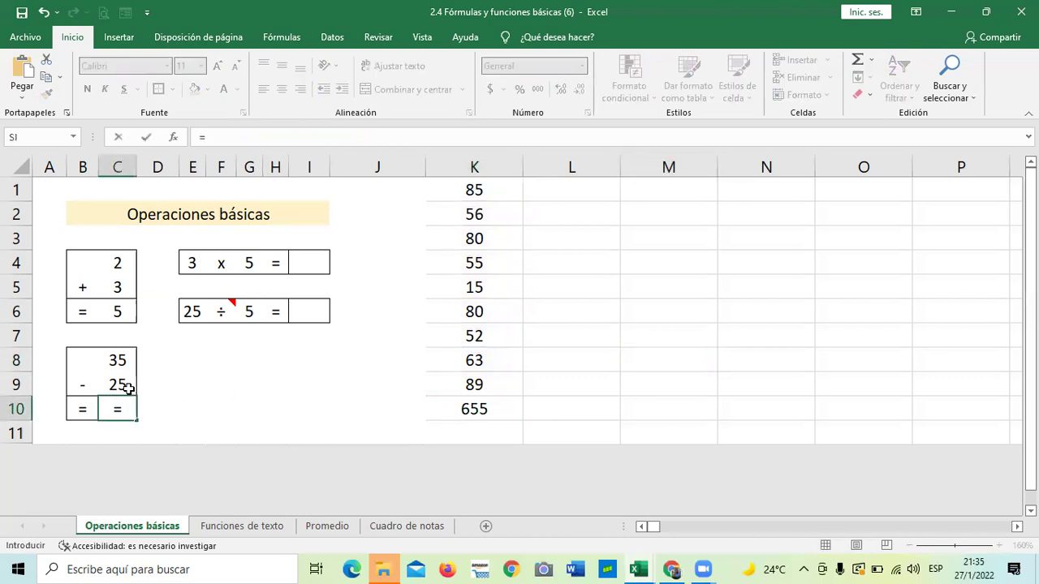
click(108, 359)
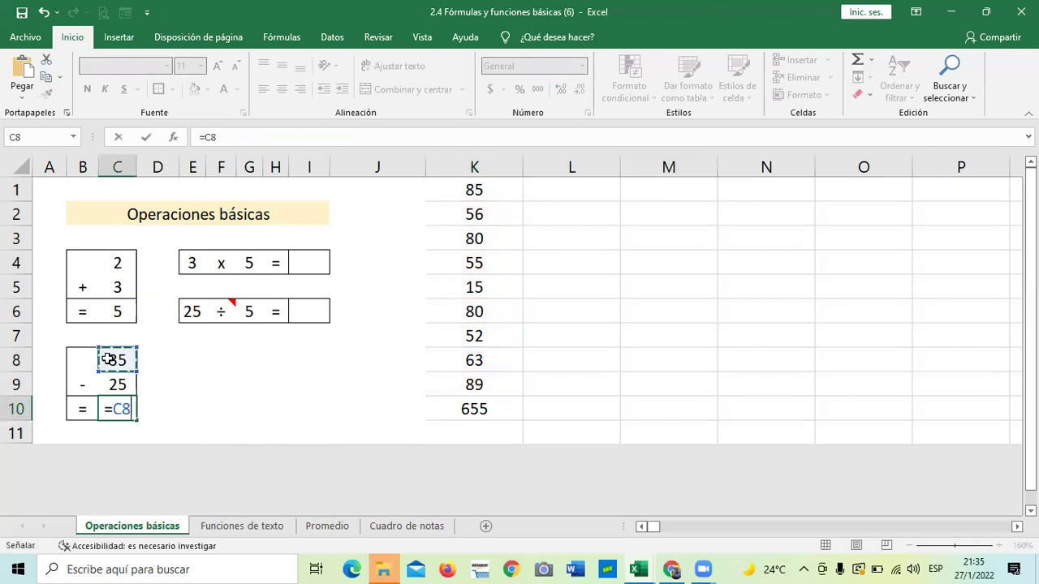
text(-)
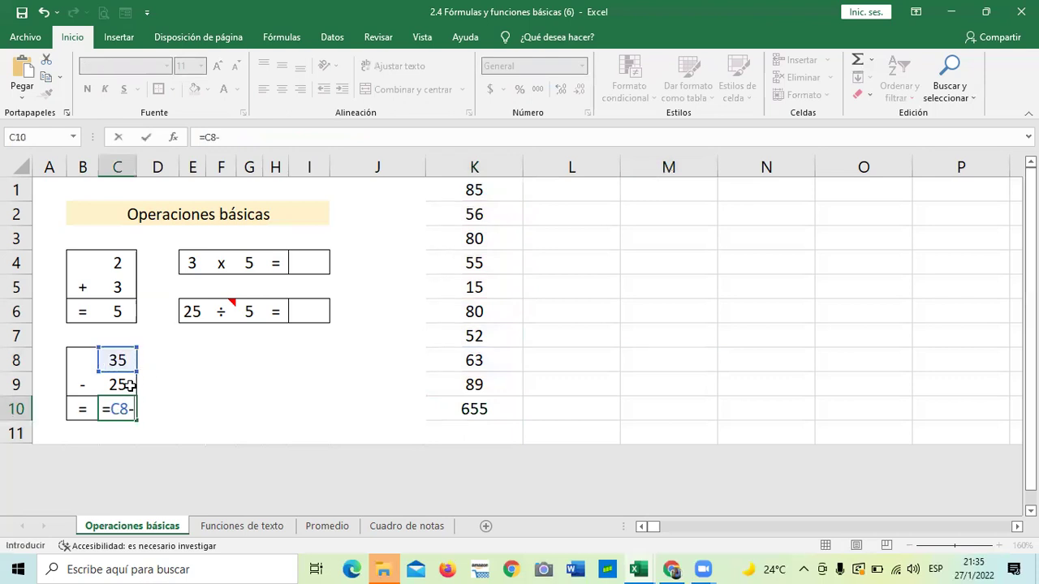
click(127, 385)
key(Return)
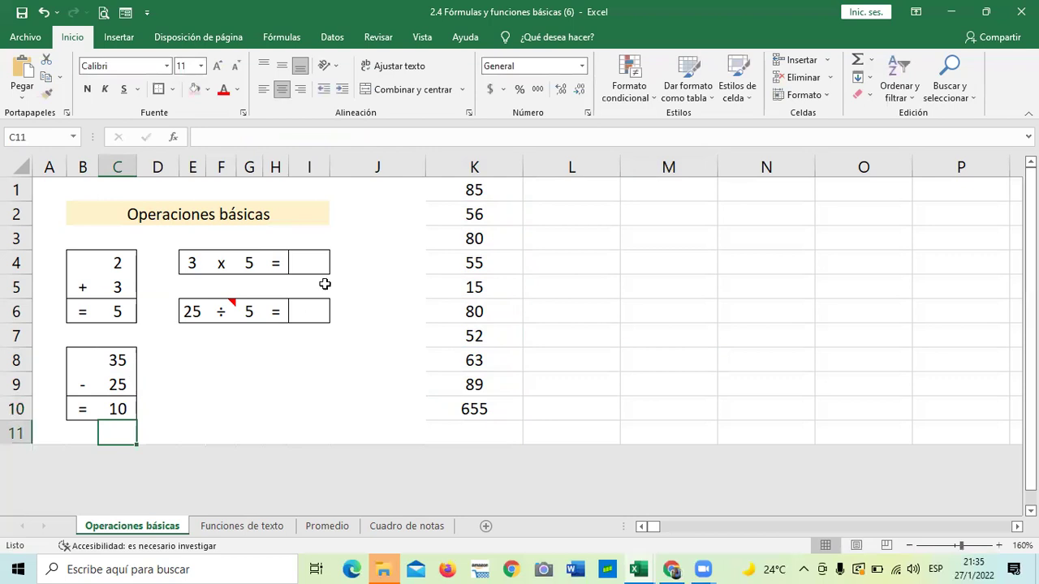
click(305, 265)
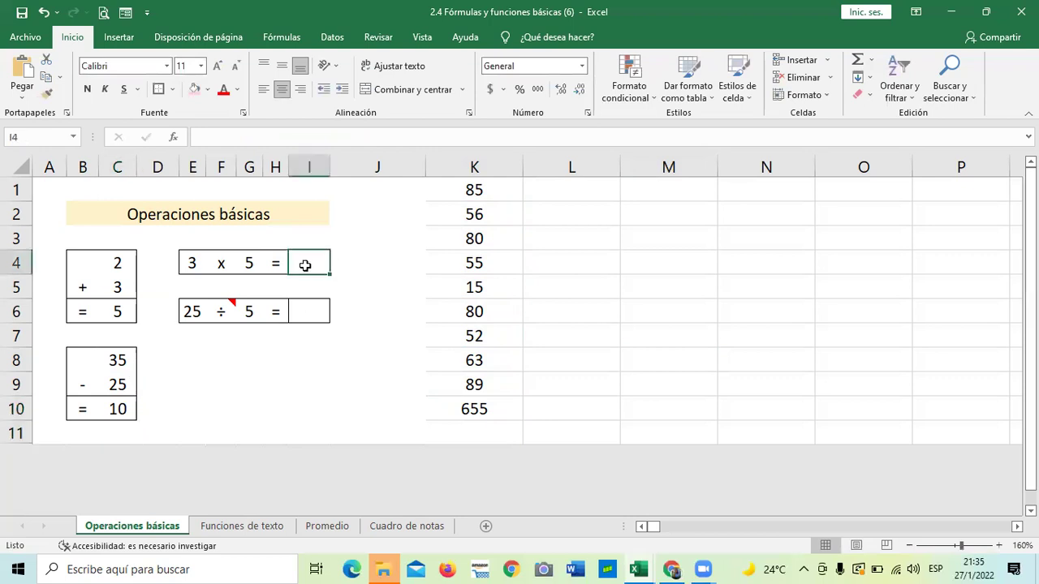
- Enter =E4*G4 in I4 so the multiplication box shows 15
text(=)
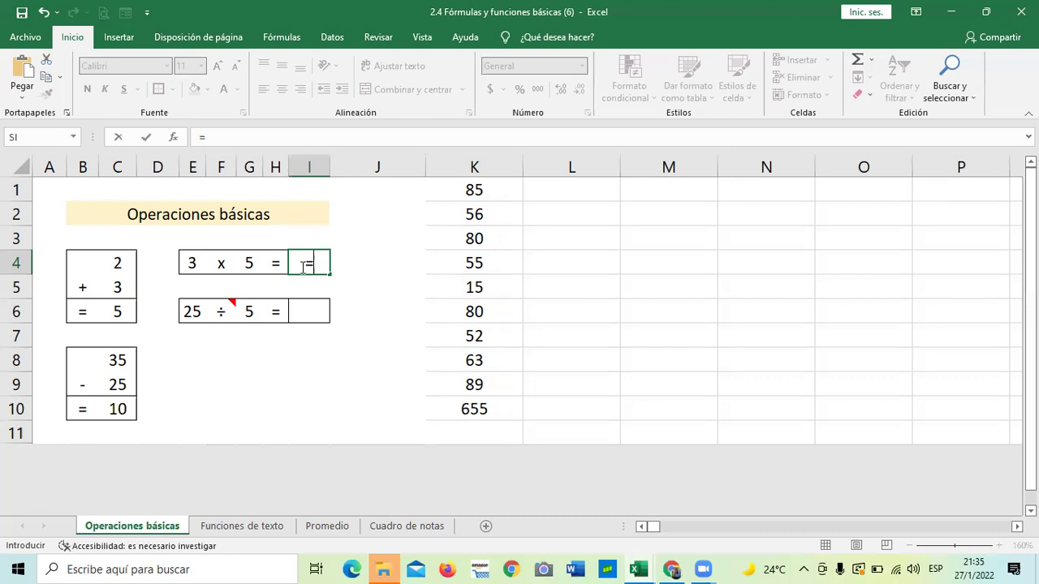
click(191, 262)
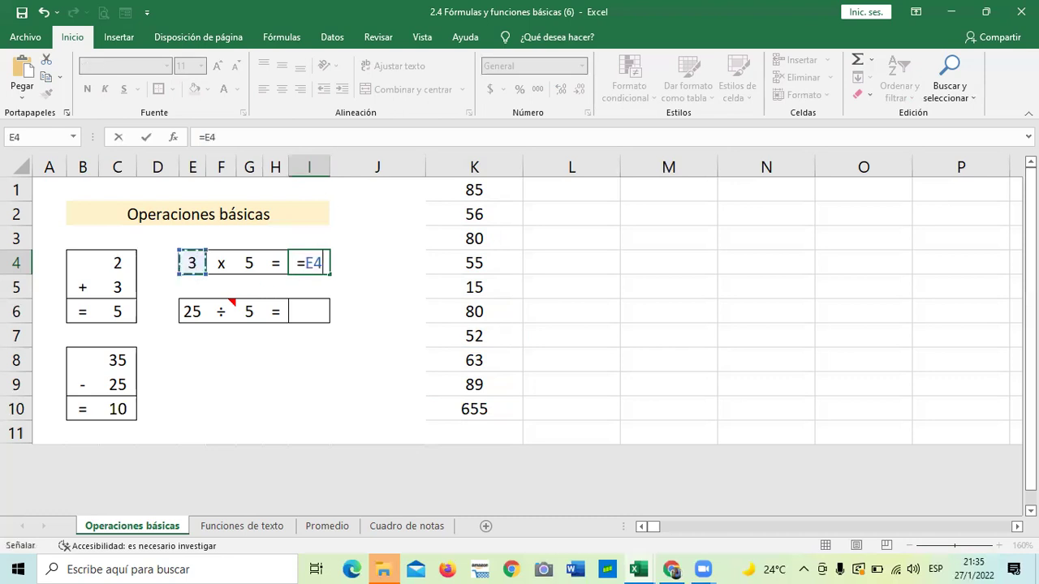
text(*)
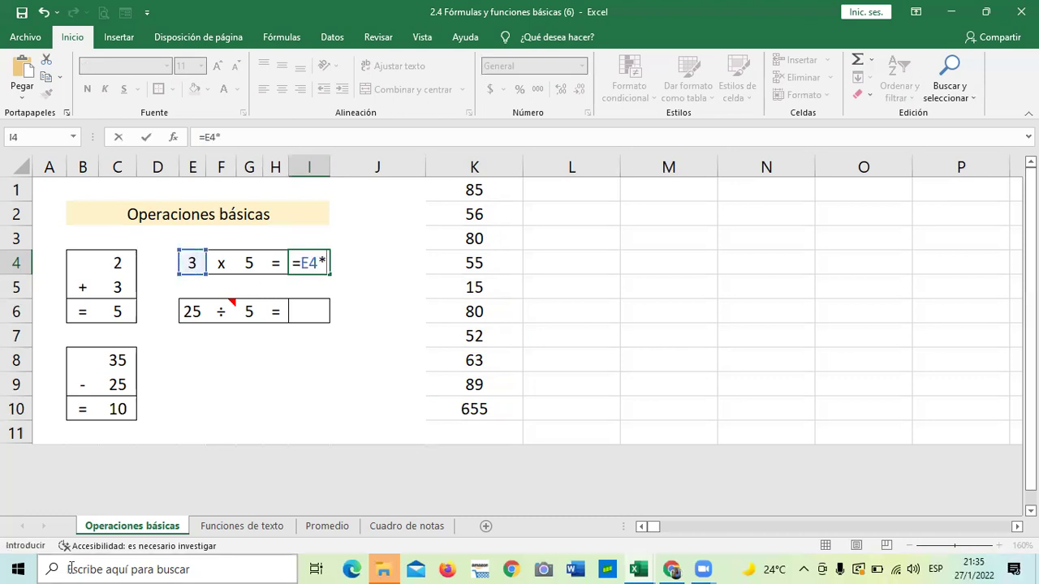
click(250, 263)
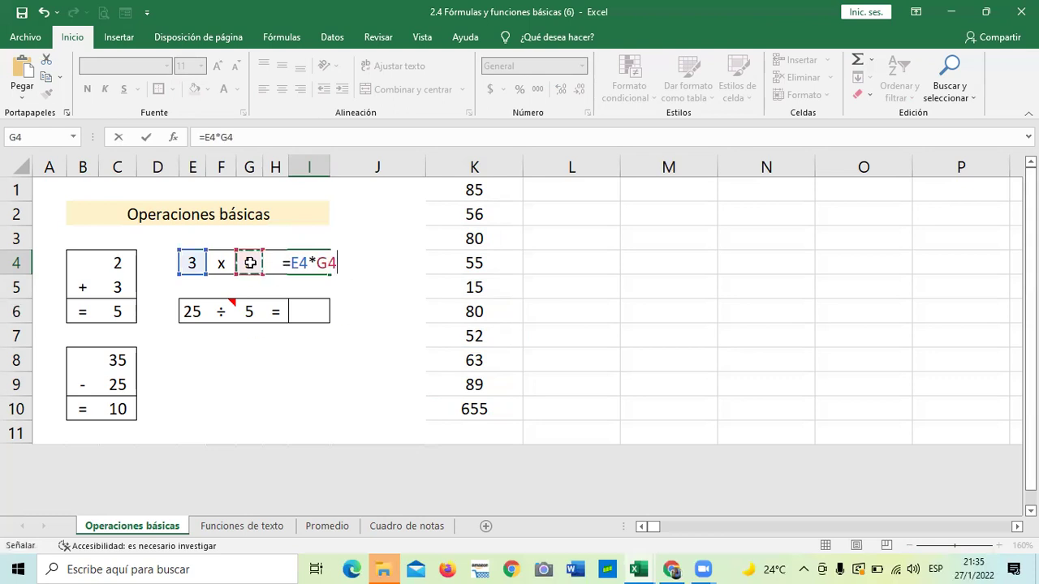
key(Return)
click(302, 310)
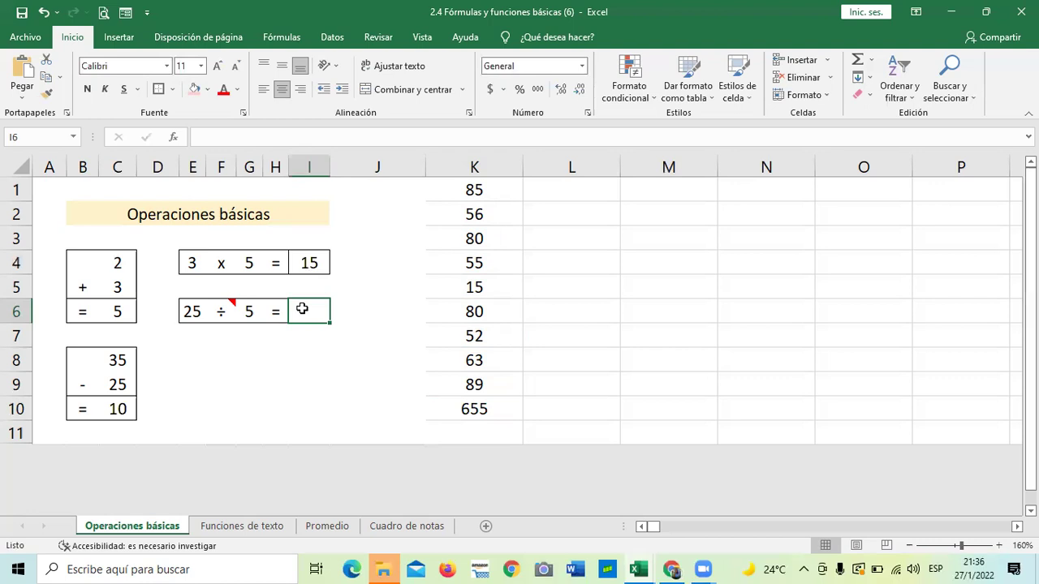
- Enter =E6/G6 in I6 so the division box shows 5
text(=)
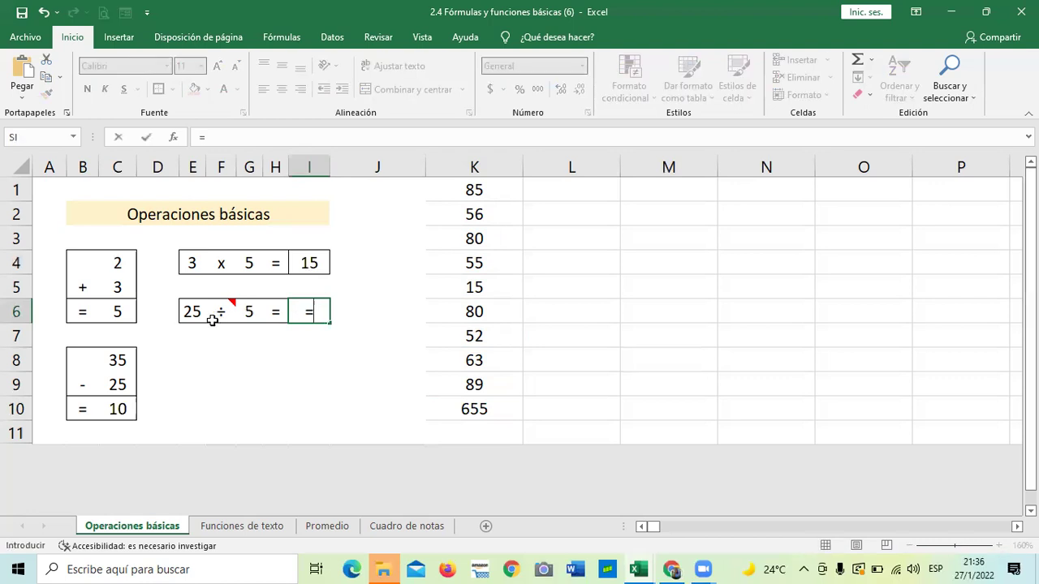
click(194, 310)
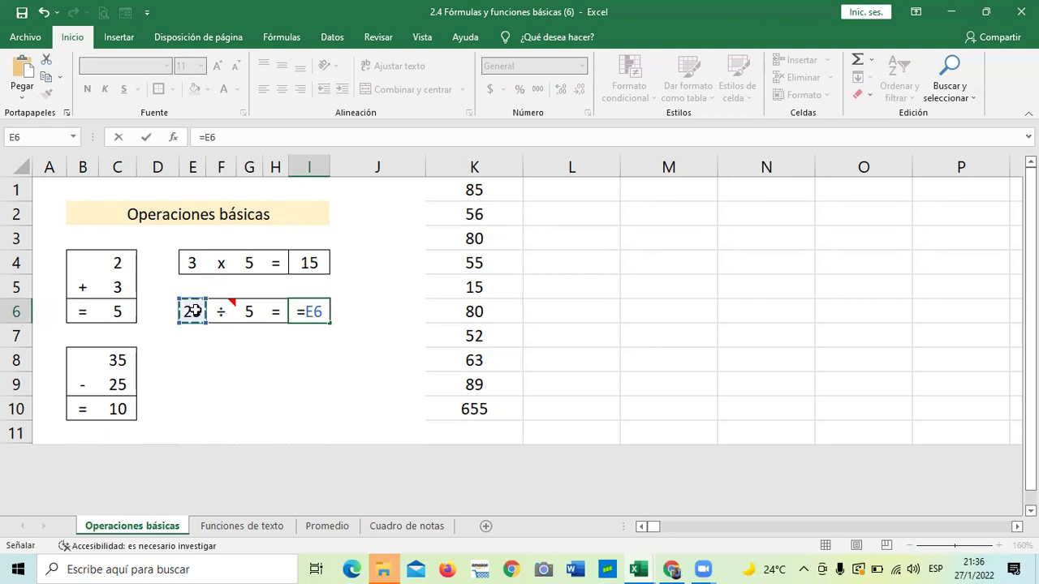
text(/)
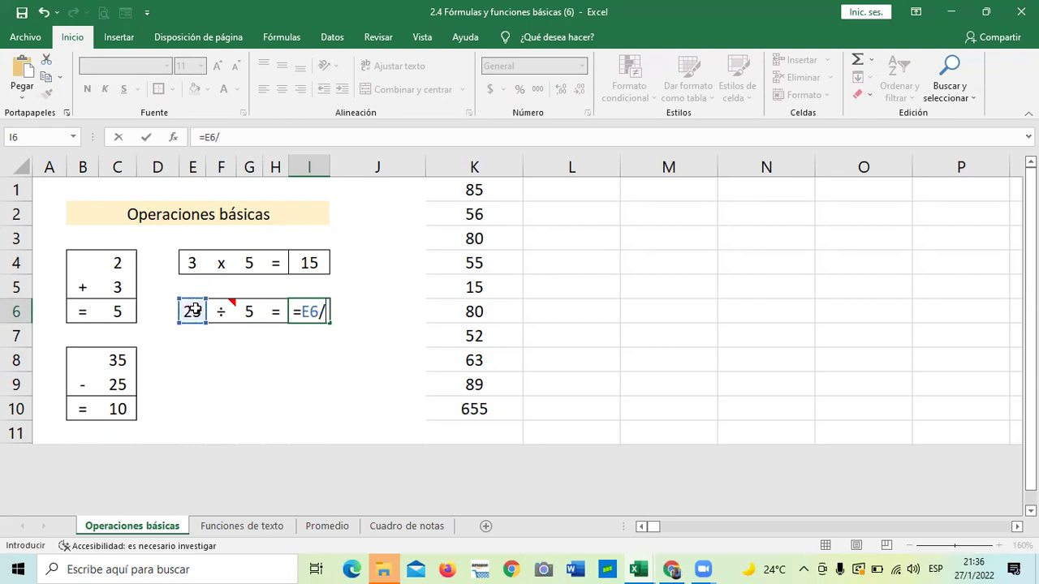
click(250, 311)
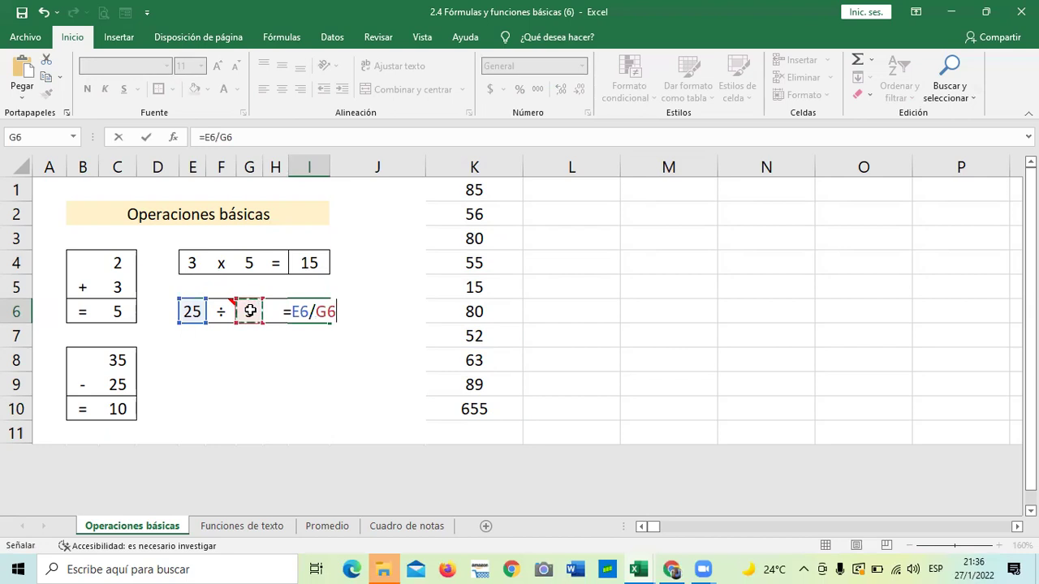
key(Return)
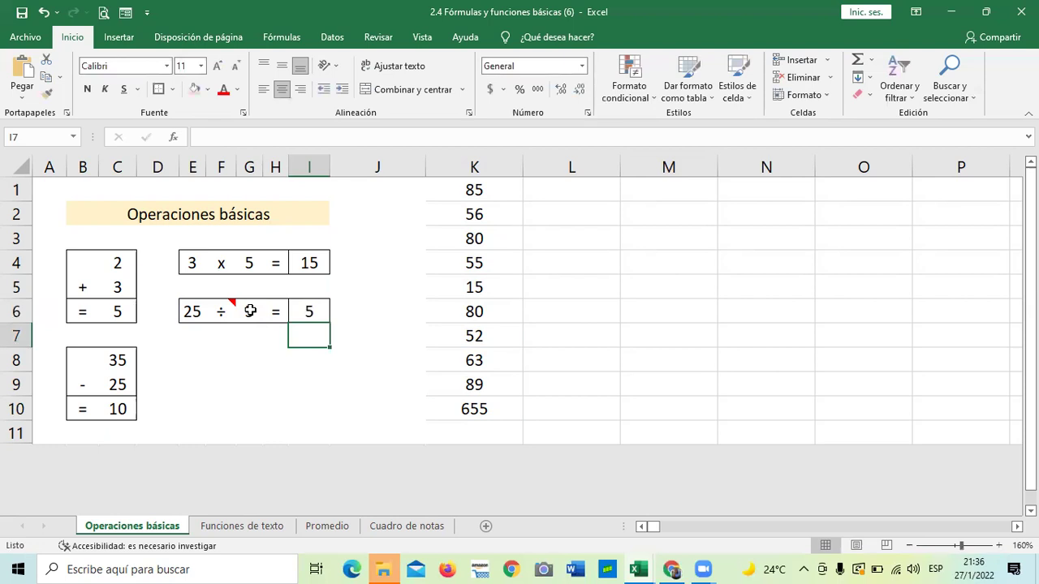
click(653, 314)
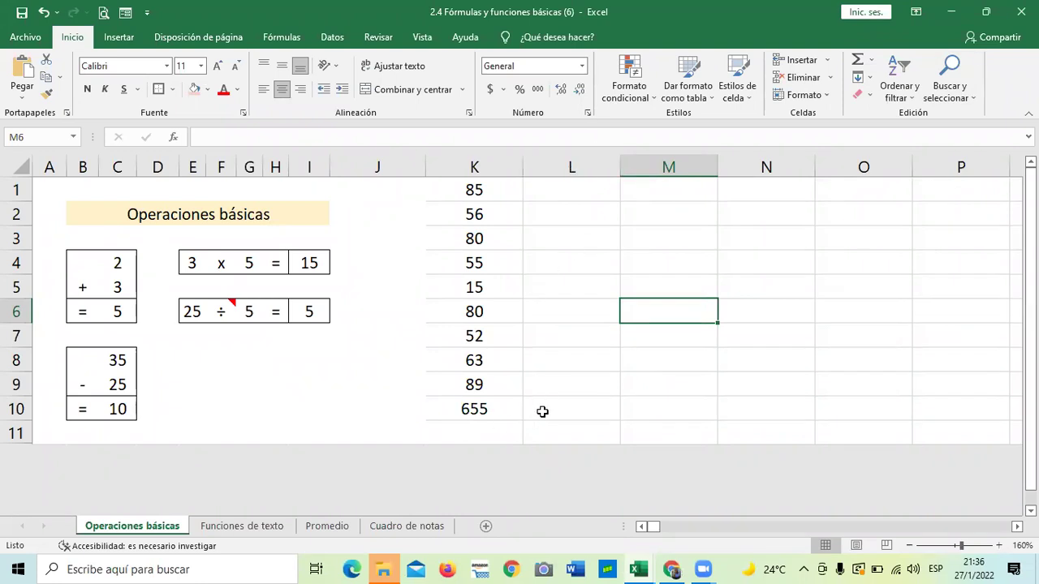
- Pick CONCATENAR from the Texto category in Insertar función for cell M6
click(173, 140)
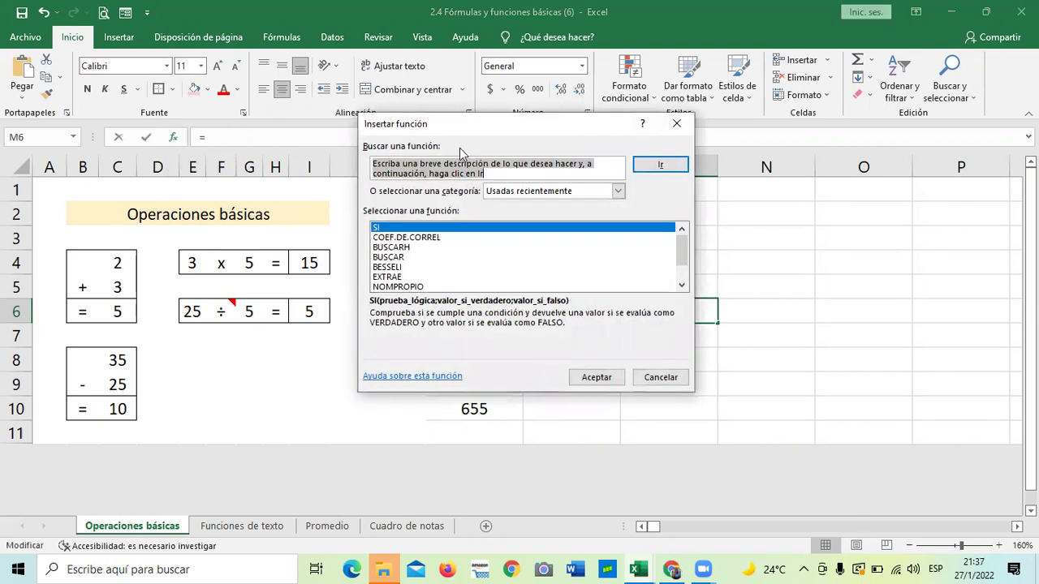
drag(492, 121, 489, 104)
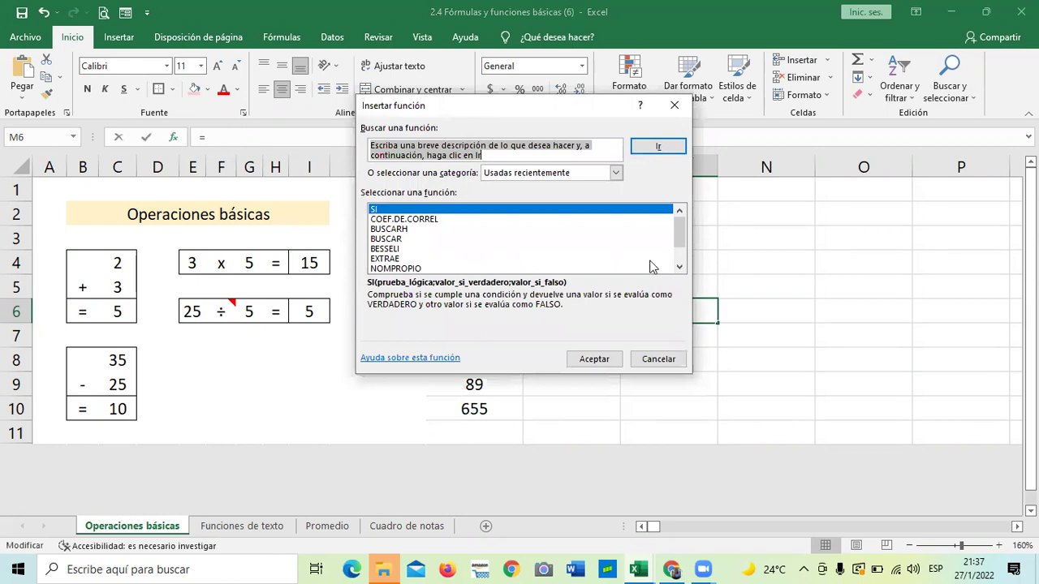
click(615, 173)
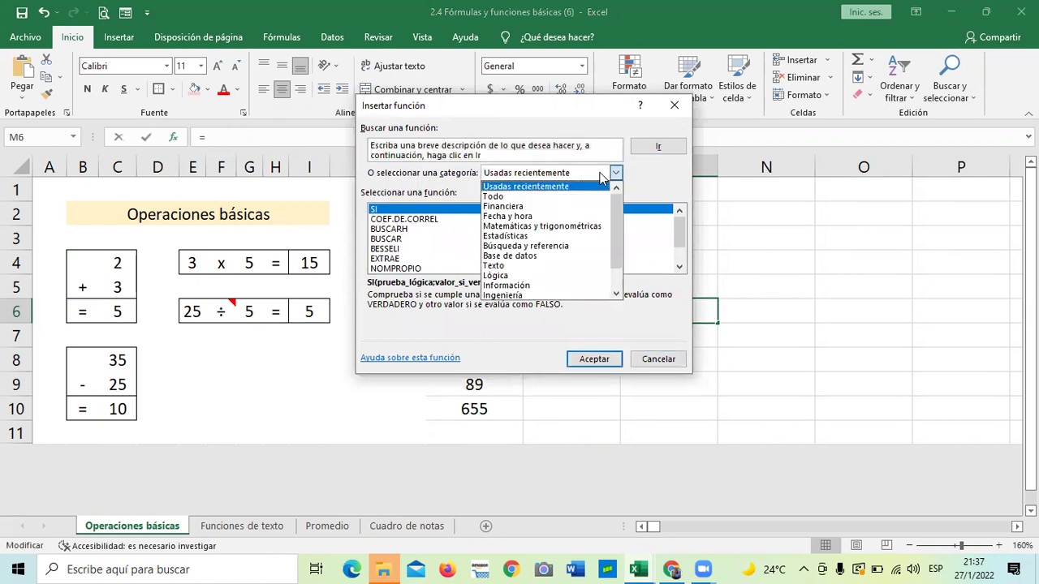
scroll(554, 221, down, 1)
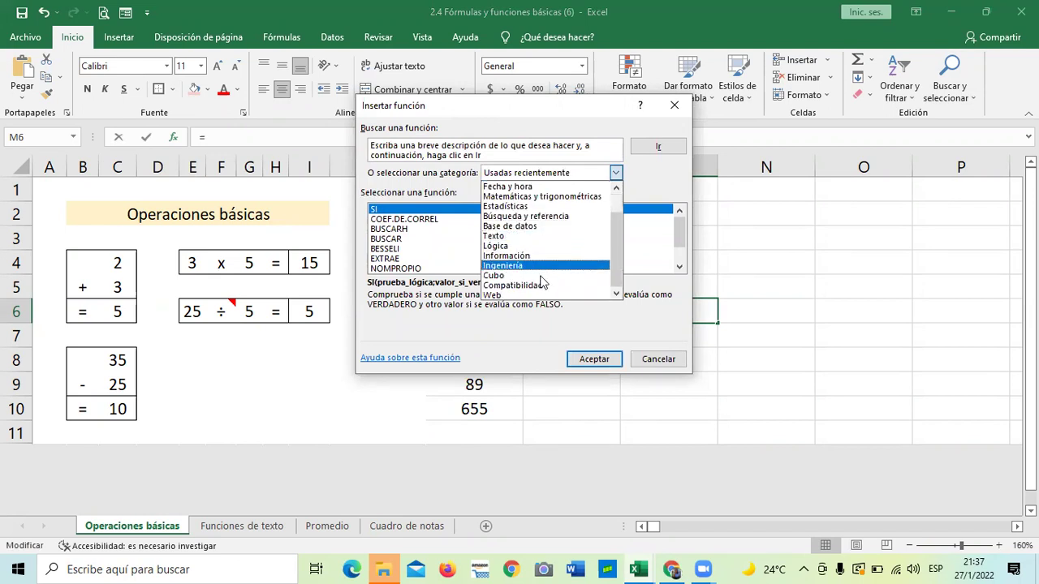
scroll(539, 292, up, 1)
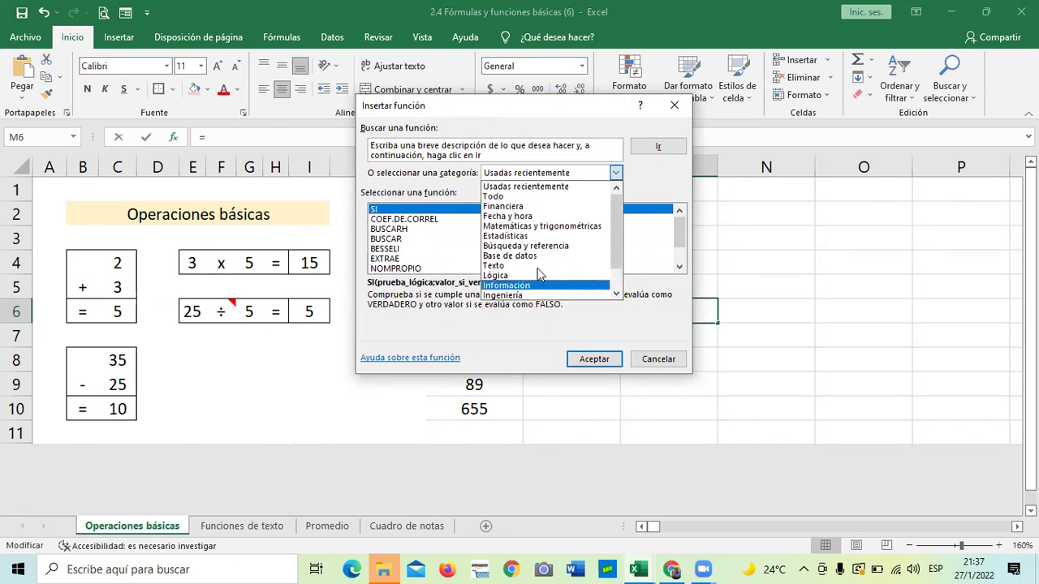
click(533, 188)
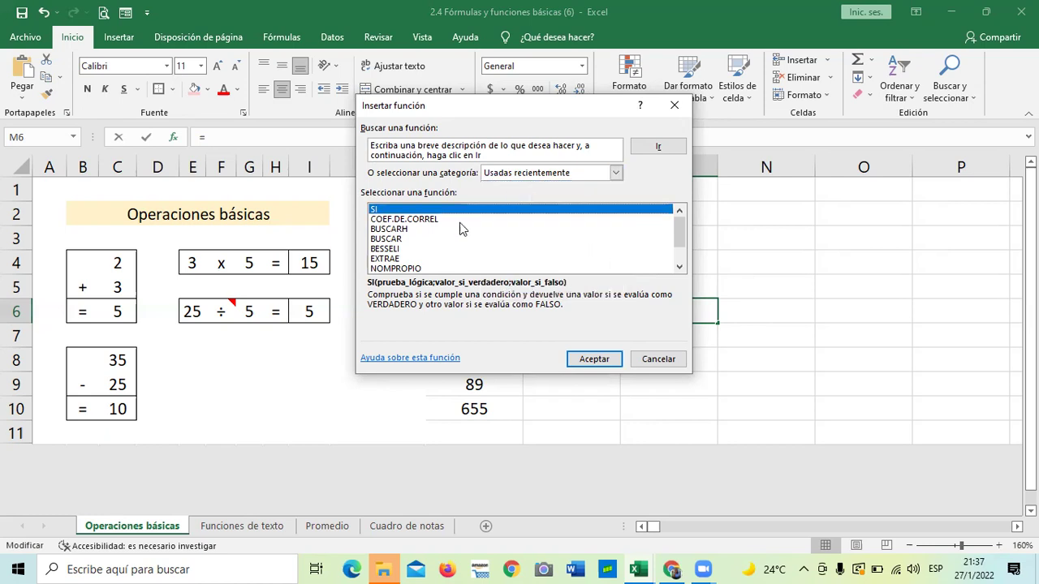
click(617, 172)
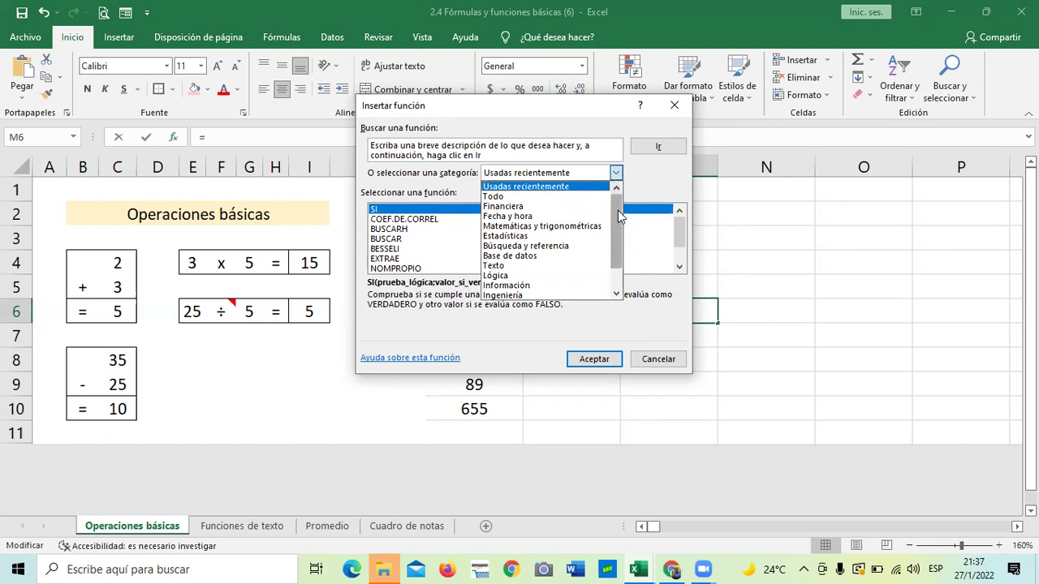
scroll(615, 239, down, 1)
drag(617, 235, 618, 217)
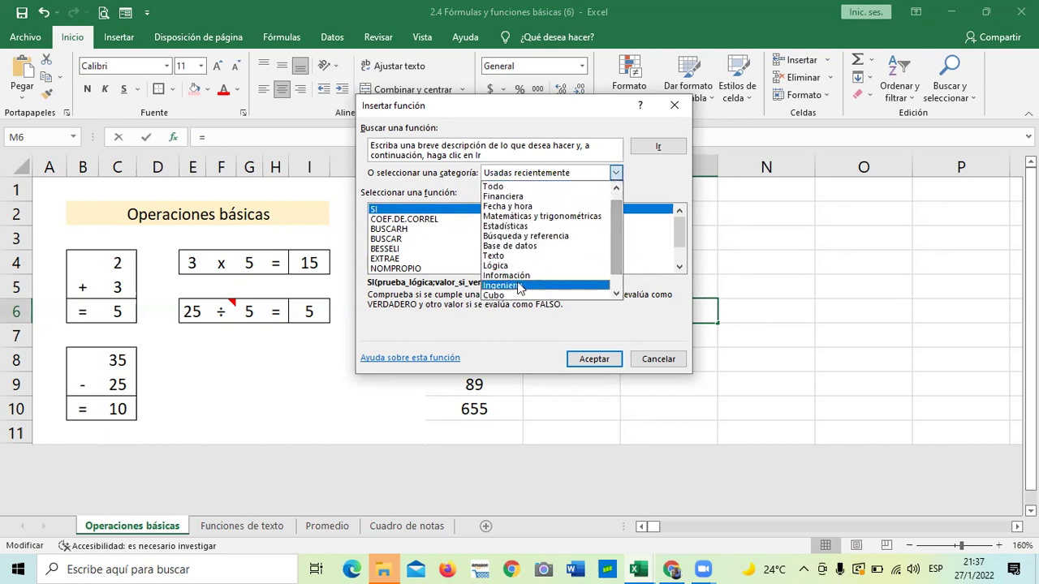
click(500, 256)
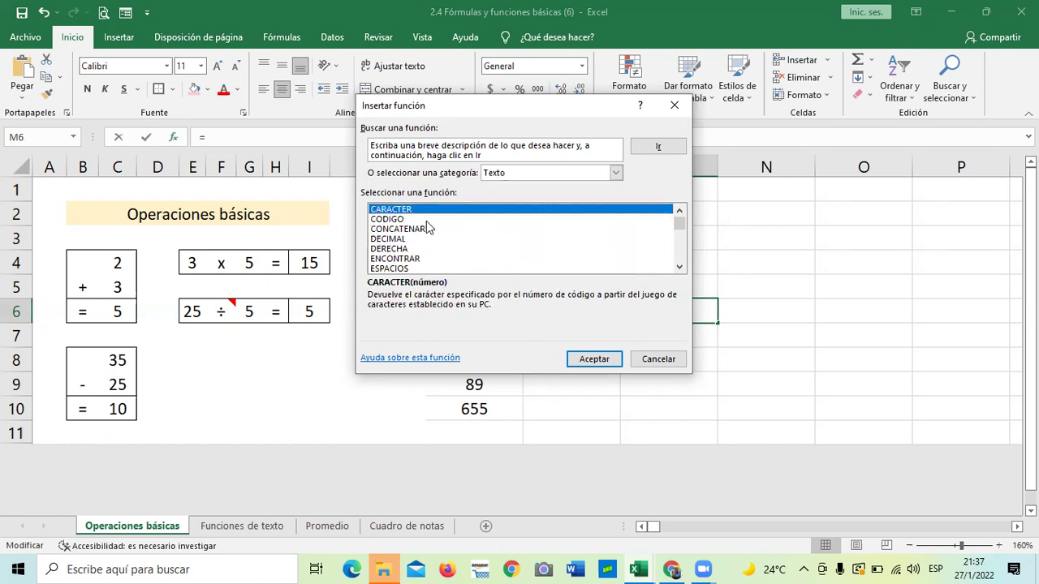
click(680, 267)
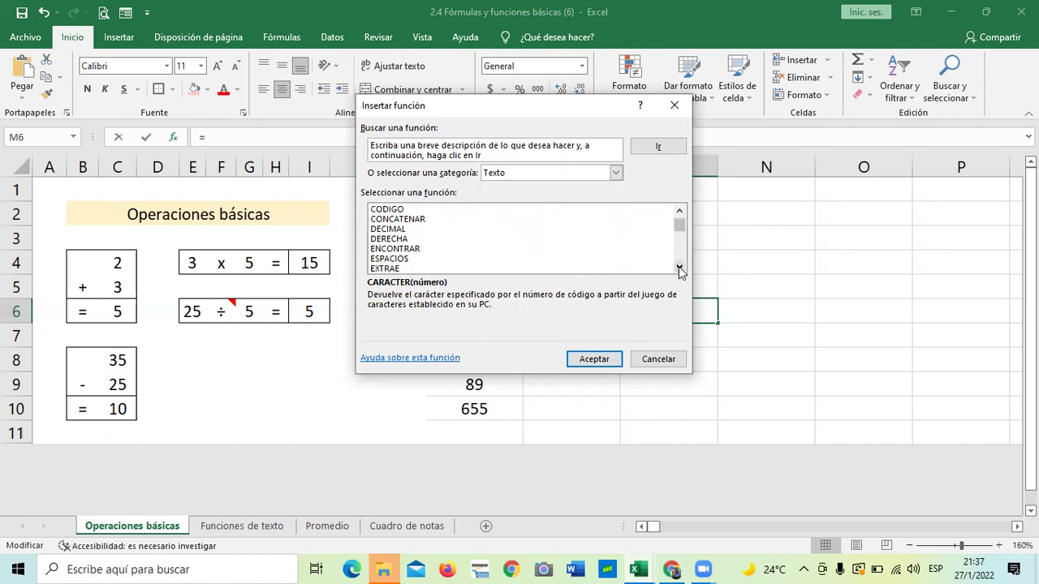
click(410, 219)
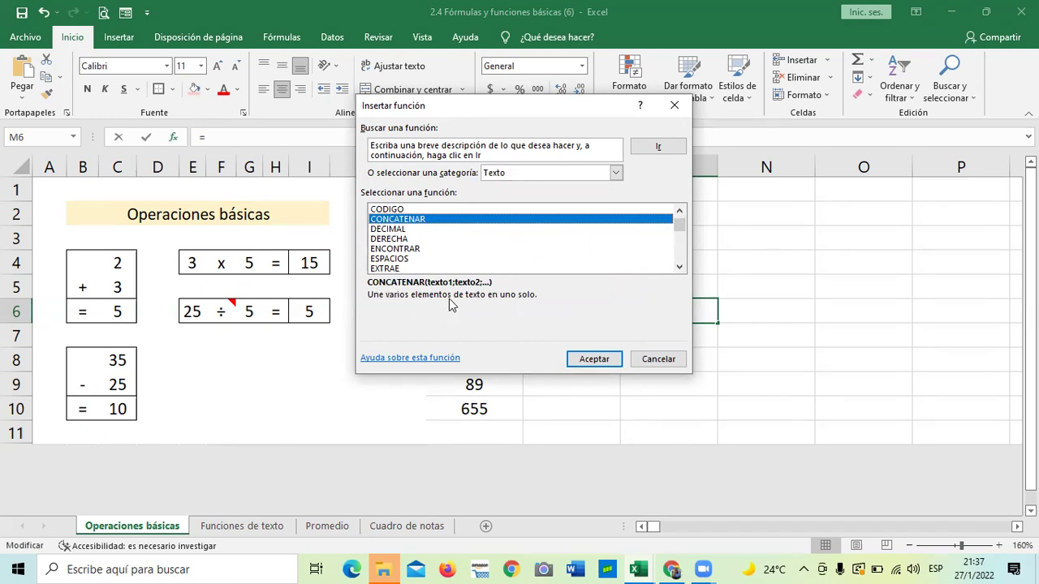
click(594, 359)
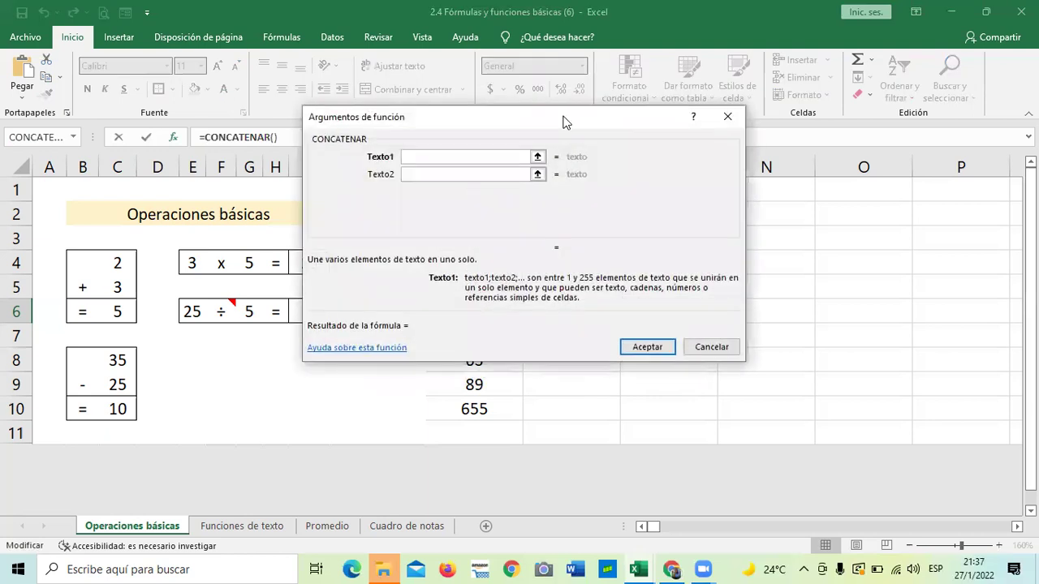
- Move the Argumentos de función dialog aside and cancel the empty CONCATENAR
drag(569, 122, 615, 123)
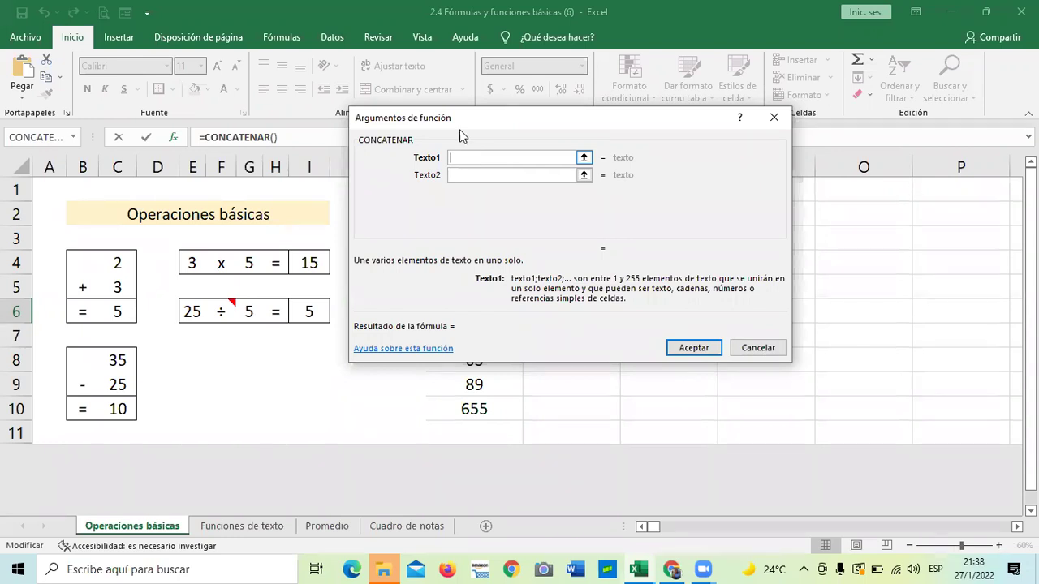
click(757, 347)
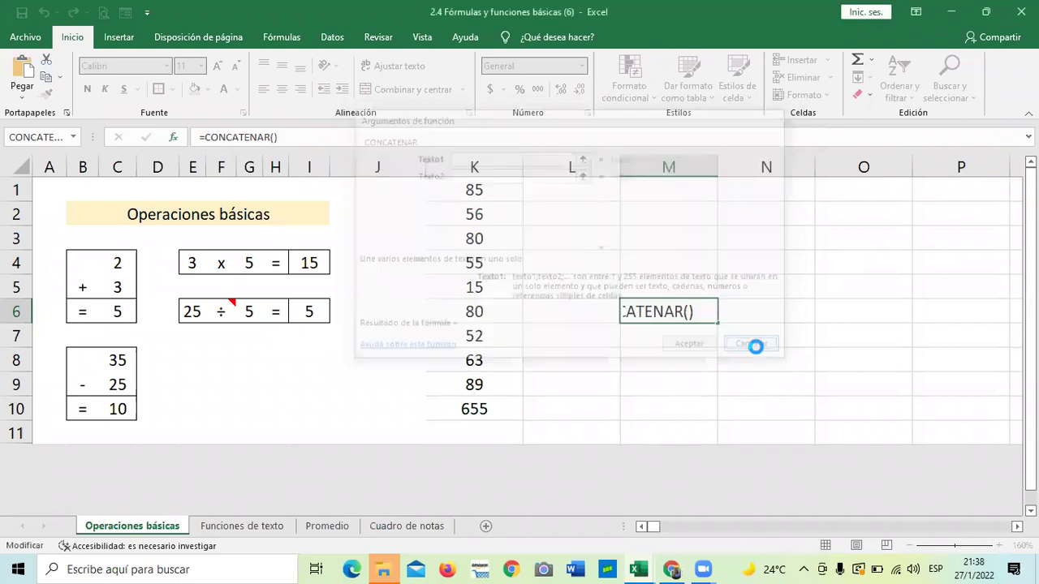
- Clear K10 and start =SUMA( with the range K1:K9
click(475, 406)
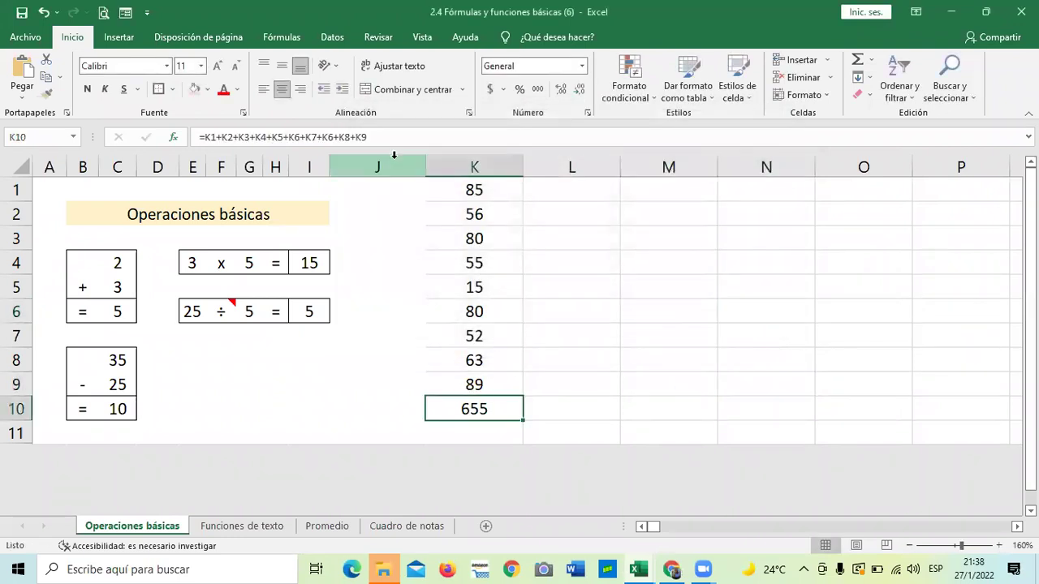
click(627, 341)
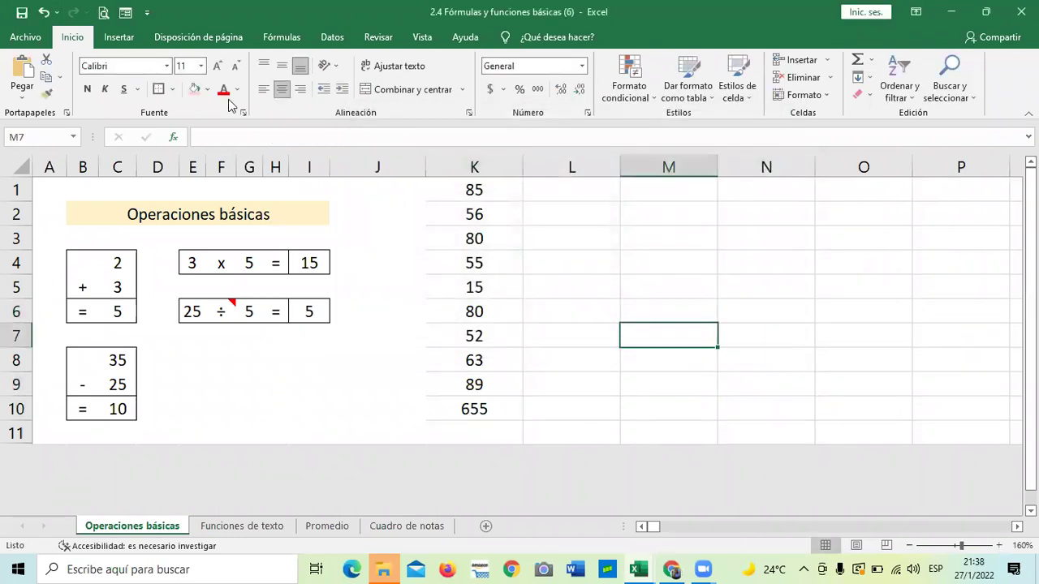
click(483, 408)
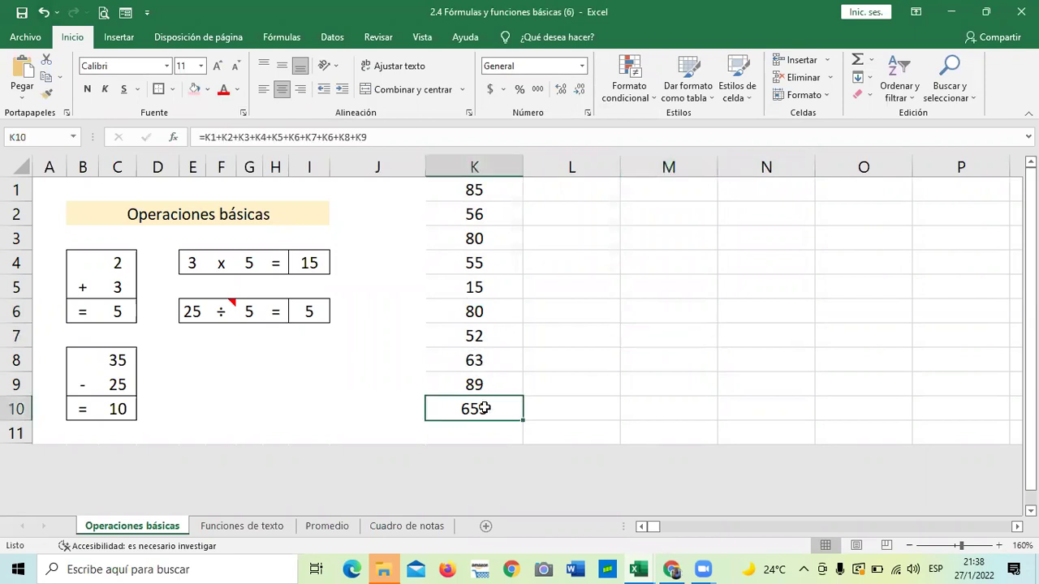
key(Delete)
click(626, 399)
click(476, 404)
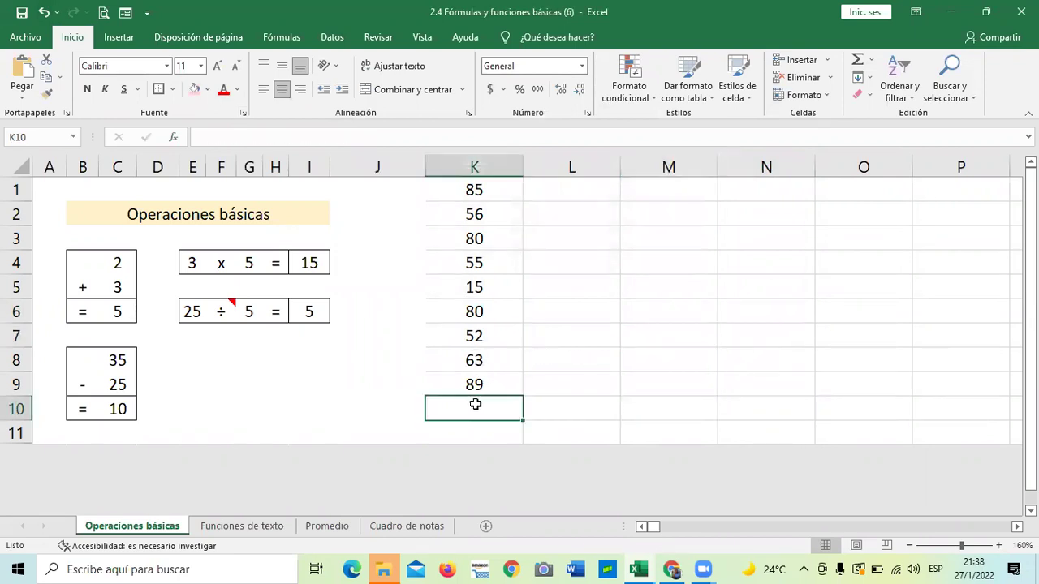
text(=SUMA)
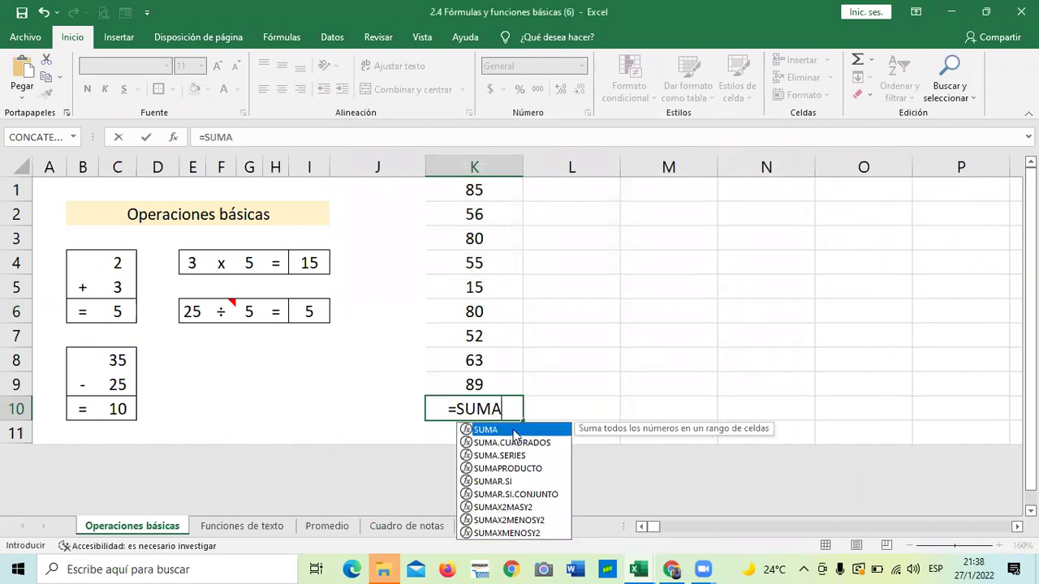
double_click(513, 430)
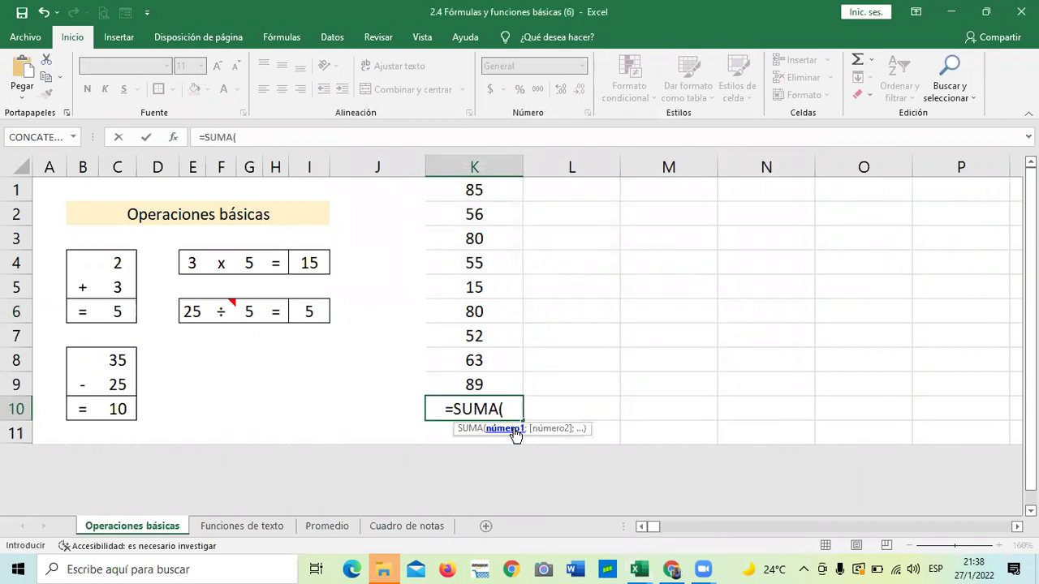
click(490, 195)
drag(491, 196, 490, 384)
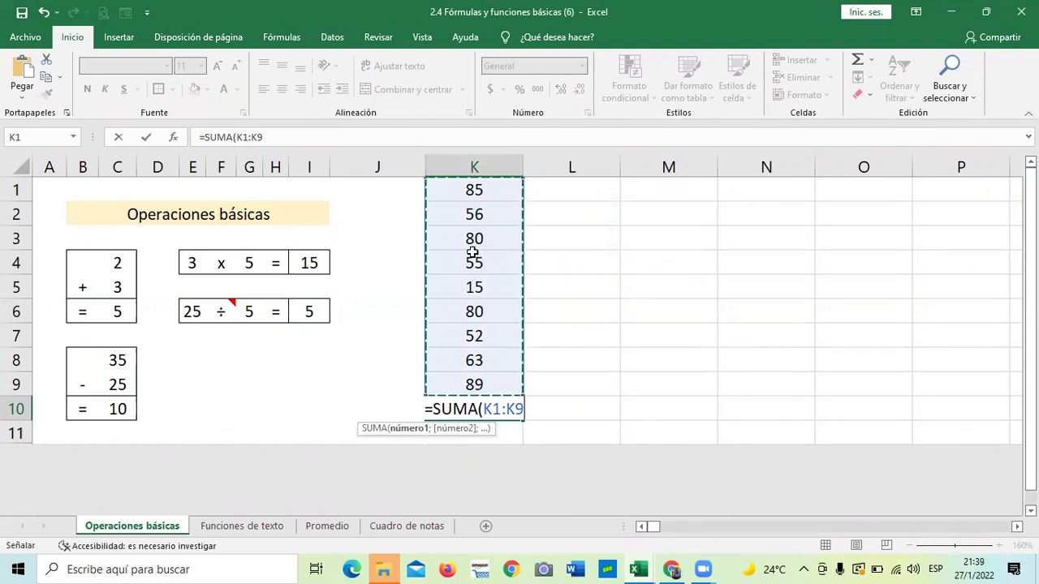
- Change the colon to a semicolon and close the bracket, entering =SUMA(K1;K9) for 174
click(504, 410)
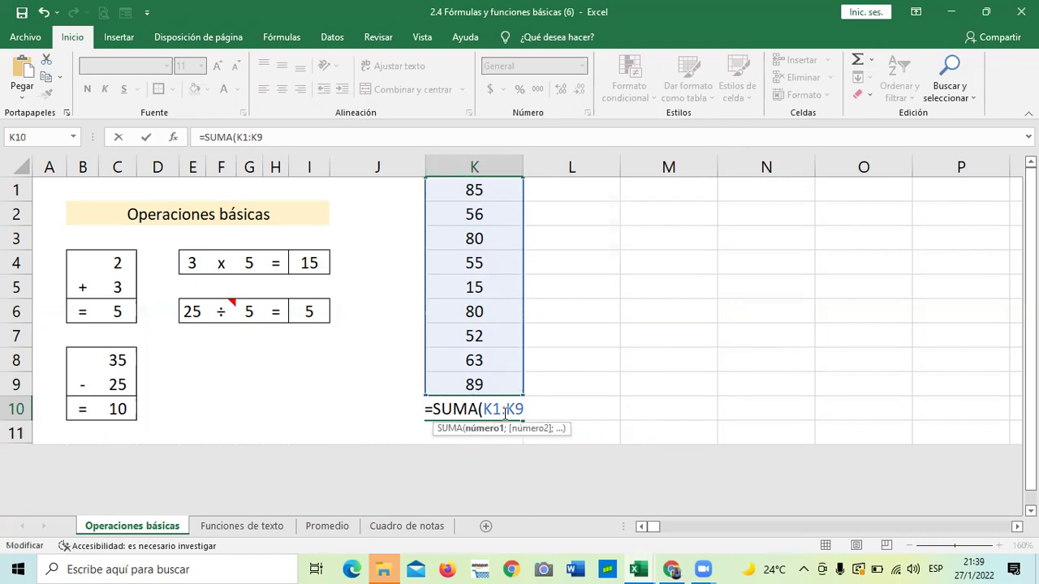
key(Delete)
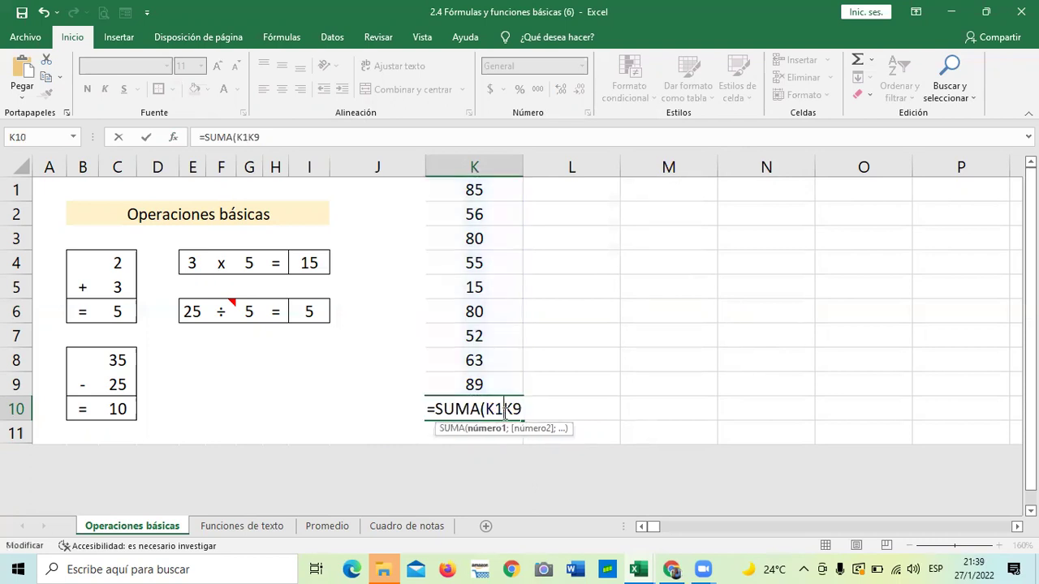
text(;)
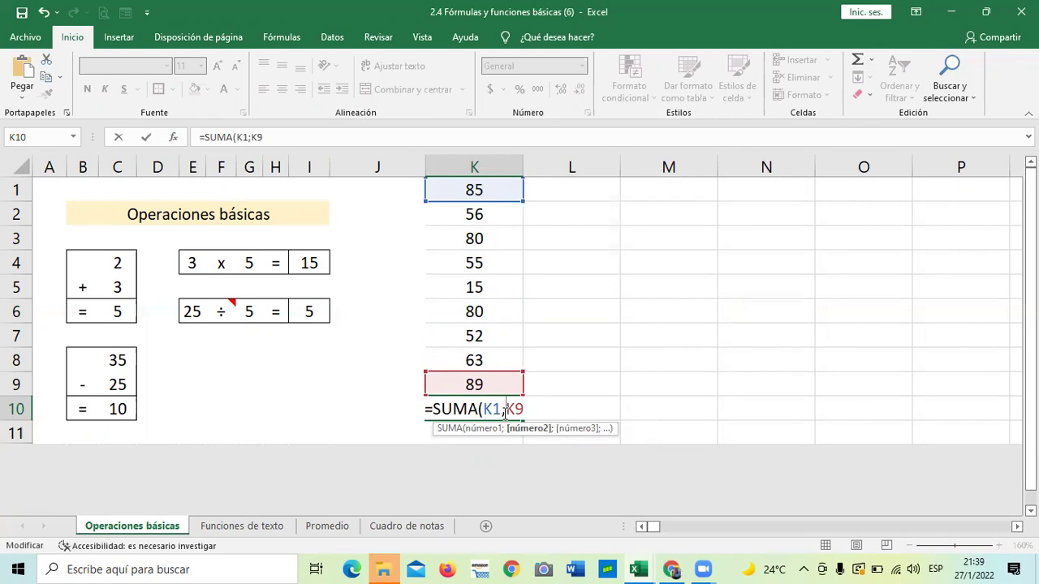
click(504, 410)
text())
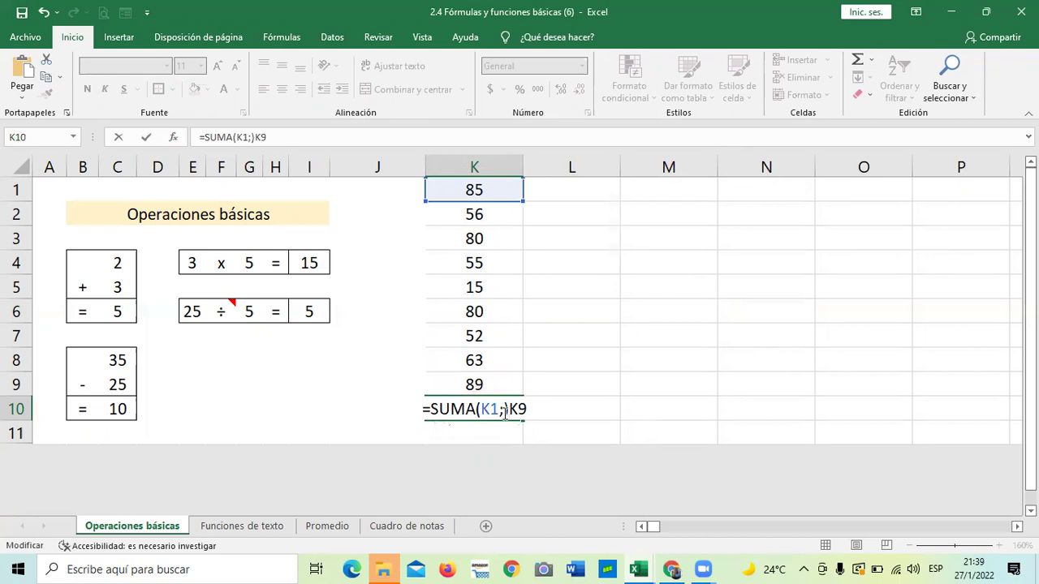
key(BackSpace)
click(527, 409)
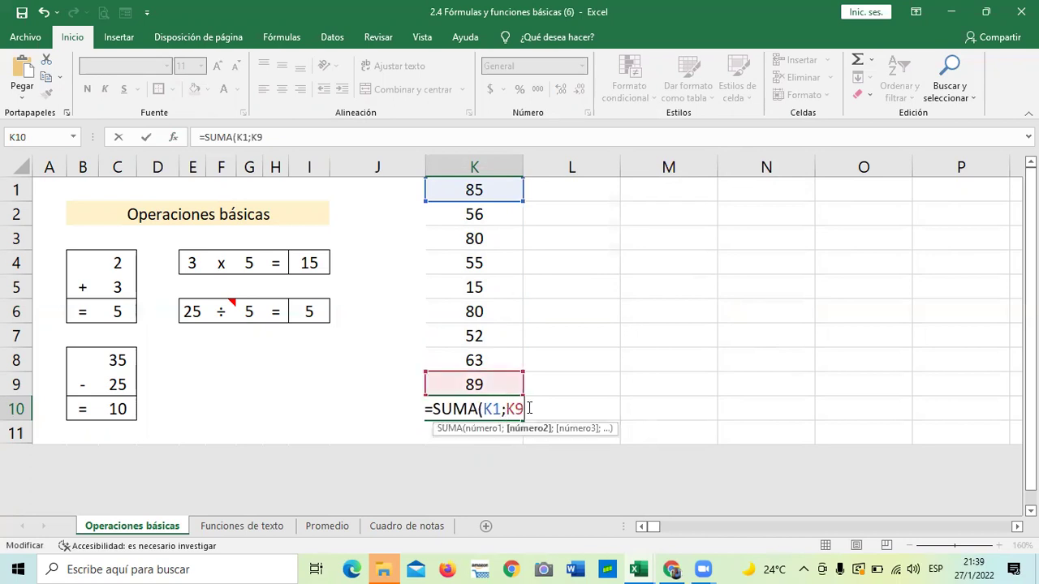
text())
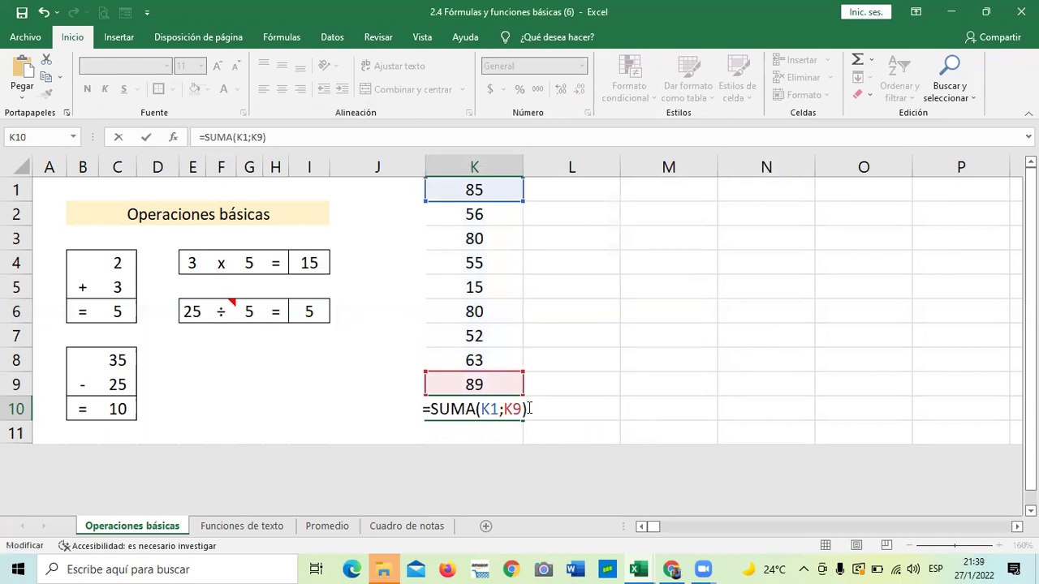
key(Return)
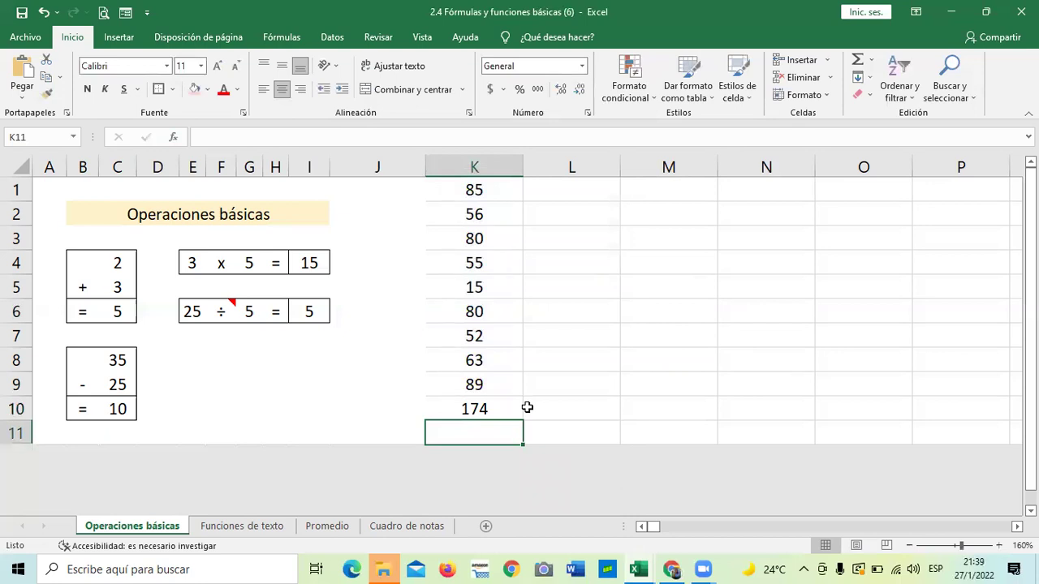
click(470, 405)
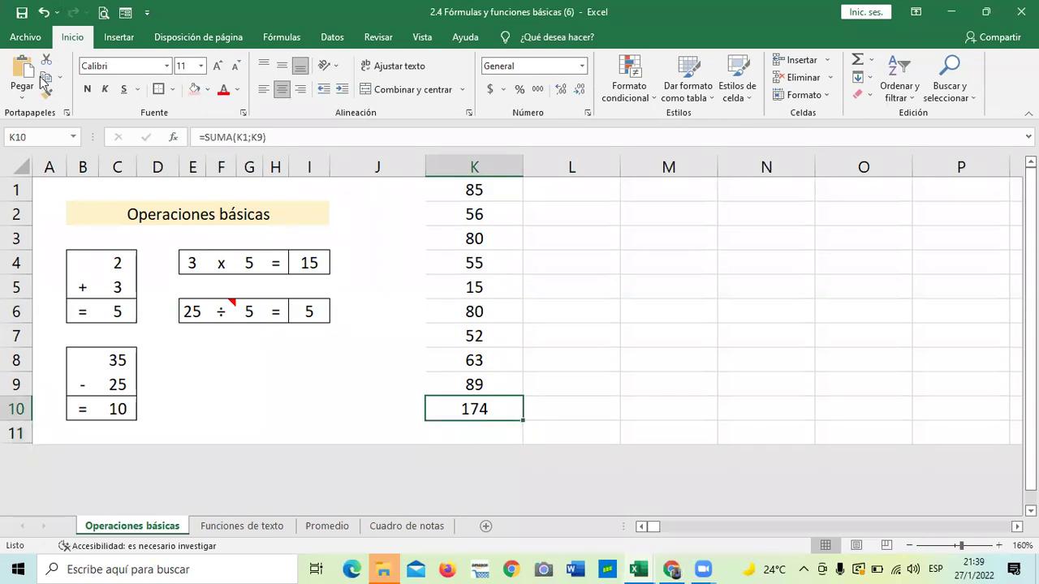
click(174, 138)
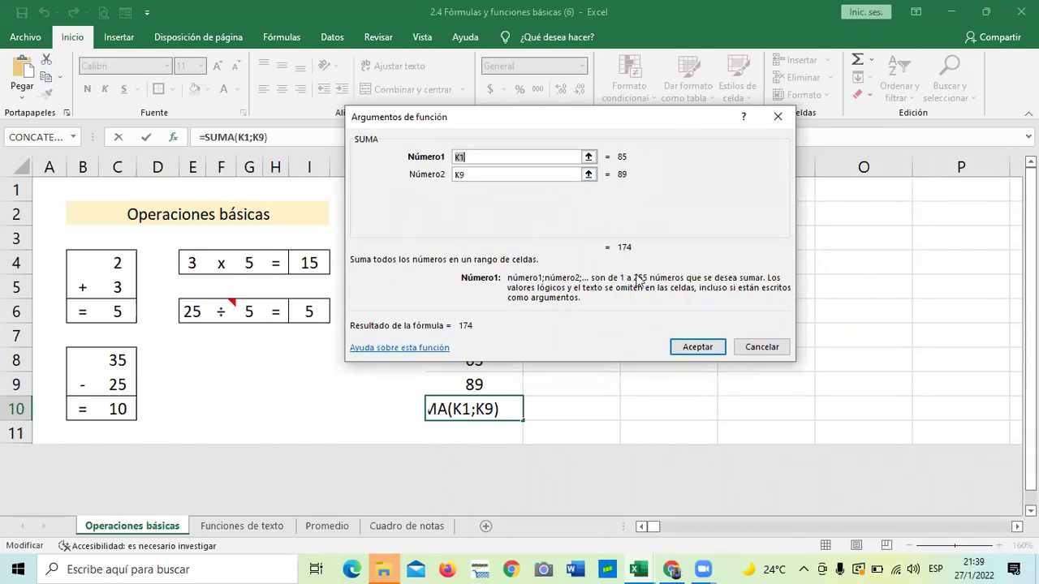
click(759, 347)
click(713, 363)
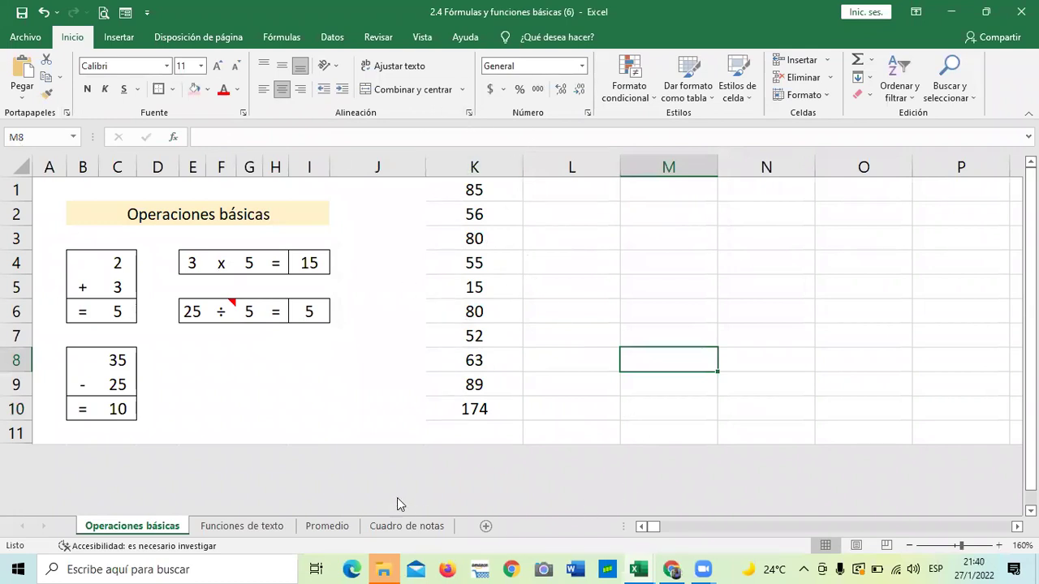
click(271, 527)
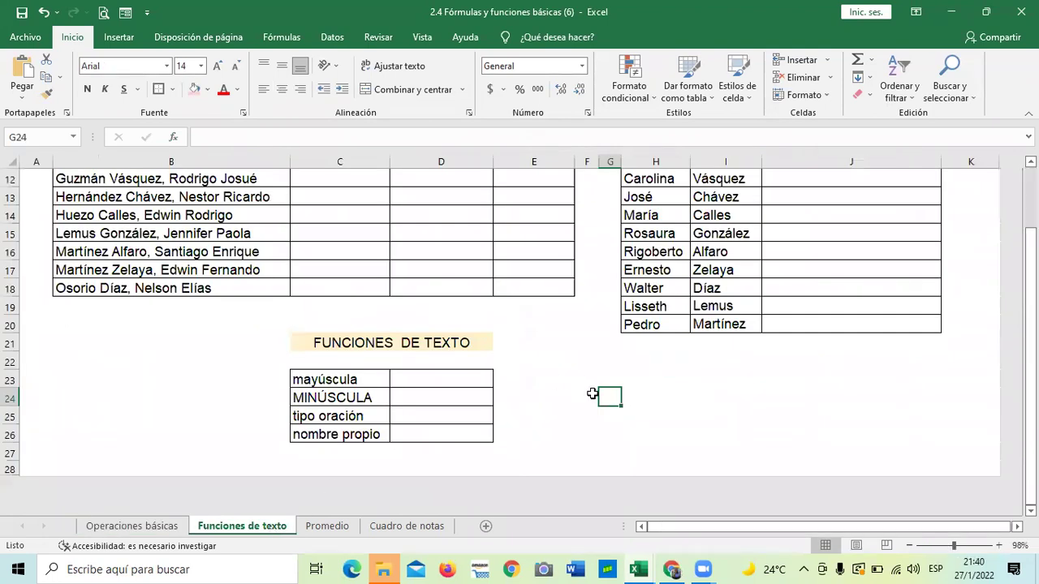
scroll(592, 392, up, 4)
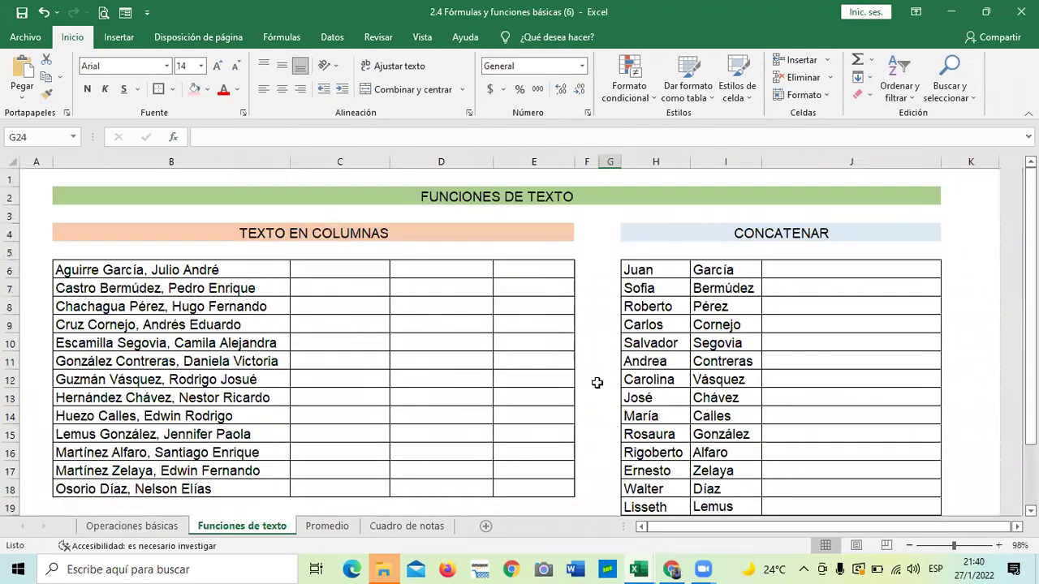
scroll(599, 381, down, 2)
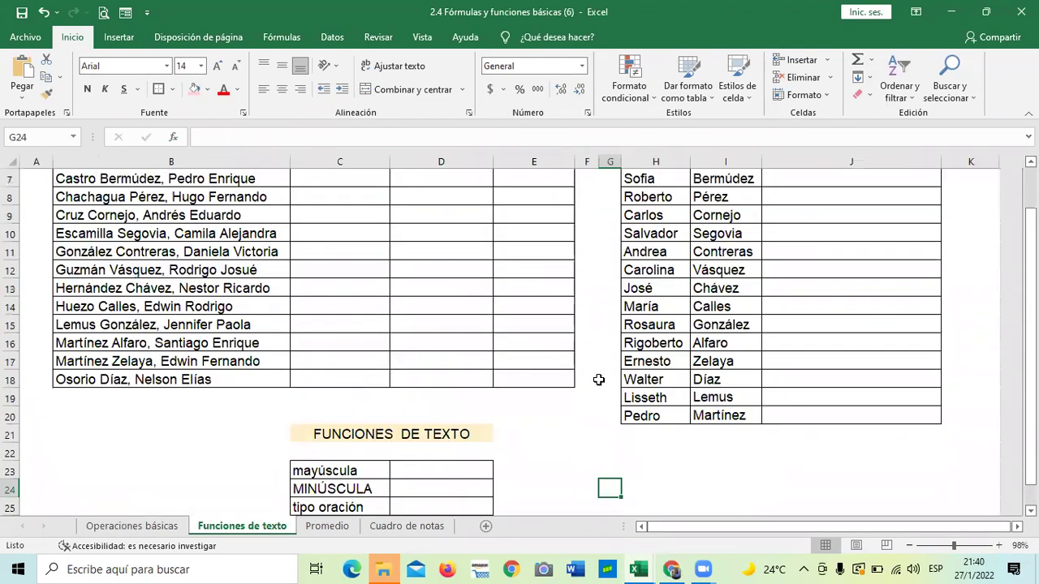
scroll(599, 380, up, 2)
scroll(599, 380, down, 1)
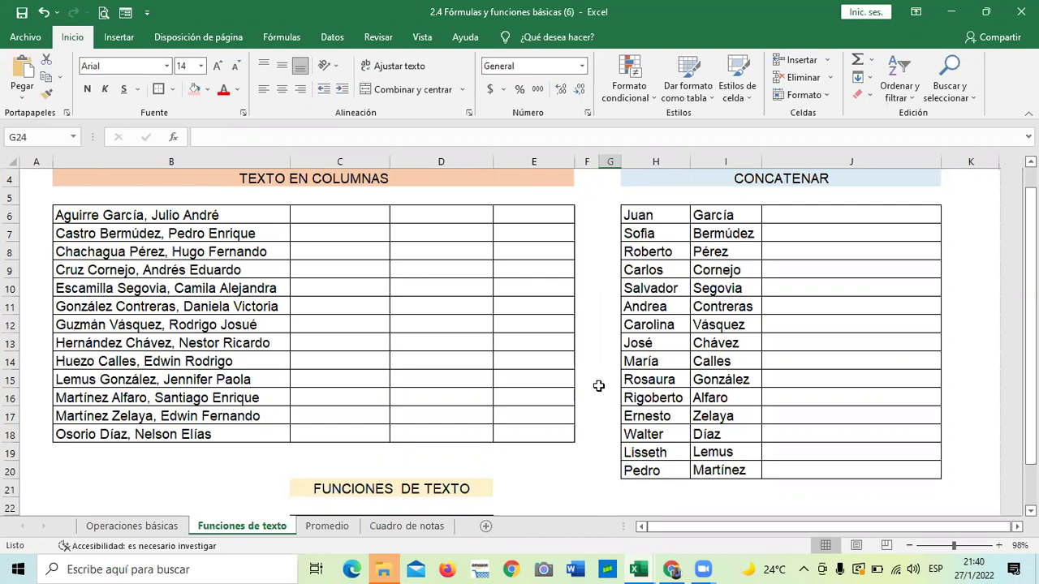
scroll(598, 387, up, 1)
scroll(598, 355, down, 4)
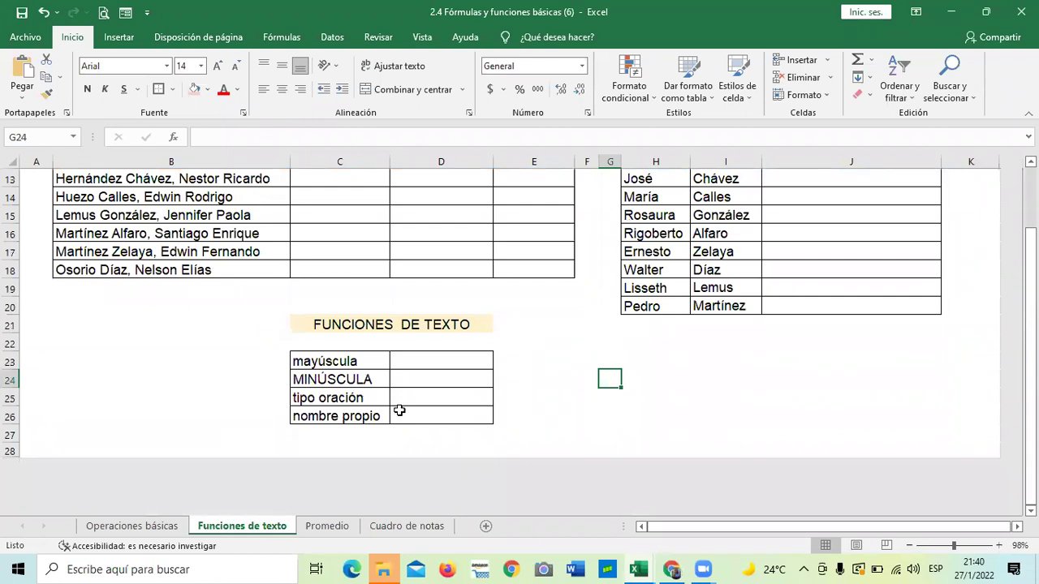
scroll(591, 440, up, 1)
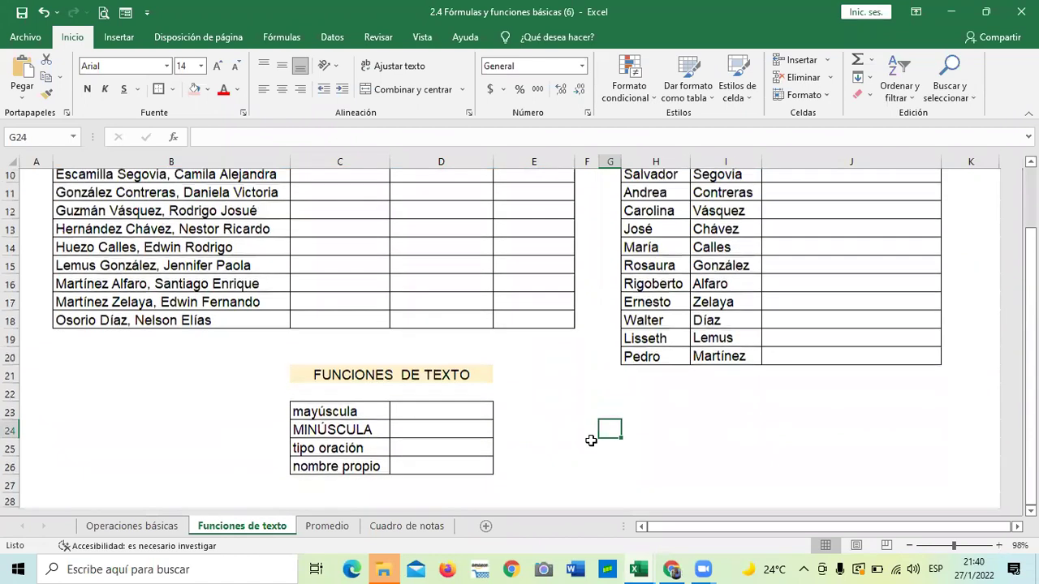
drag(724, 443, 723, 436)
scroll(751, 441, up, 2)
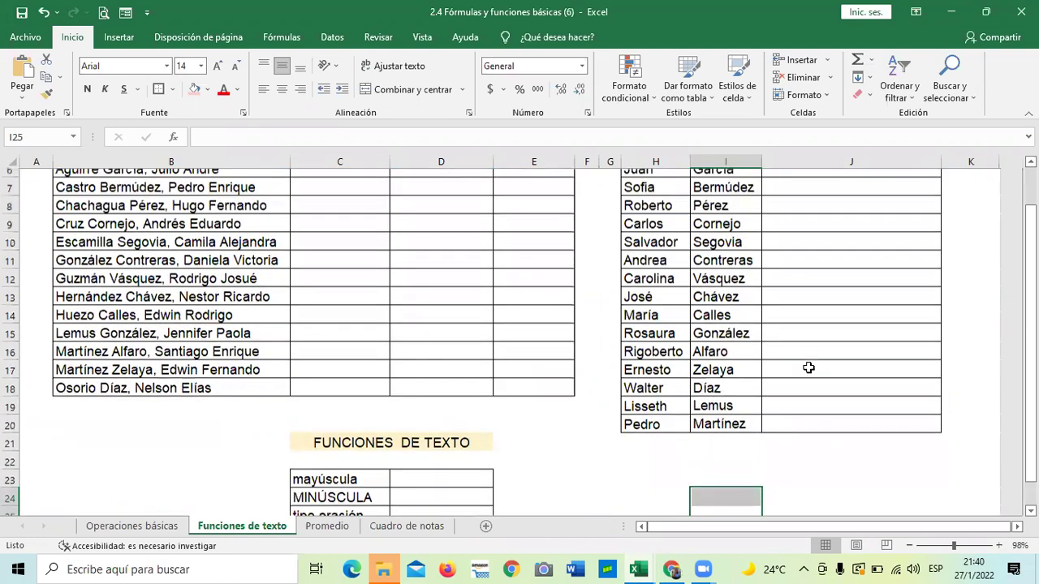
scroll(812, 292, up, 2)
- Insert the CONCATENAR function into J6 through the function dialog
click(798, 272)
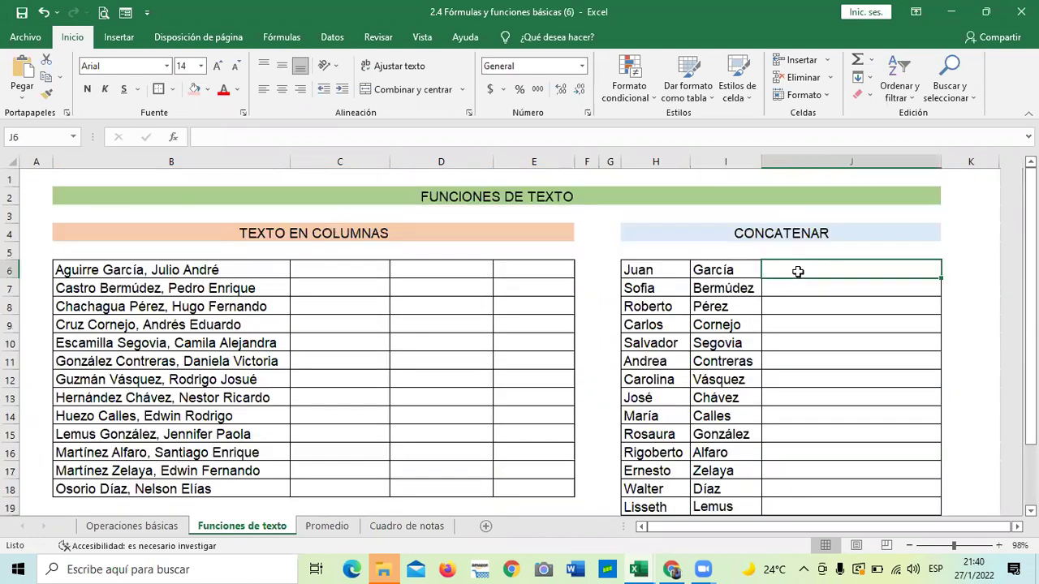
text(=)
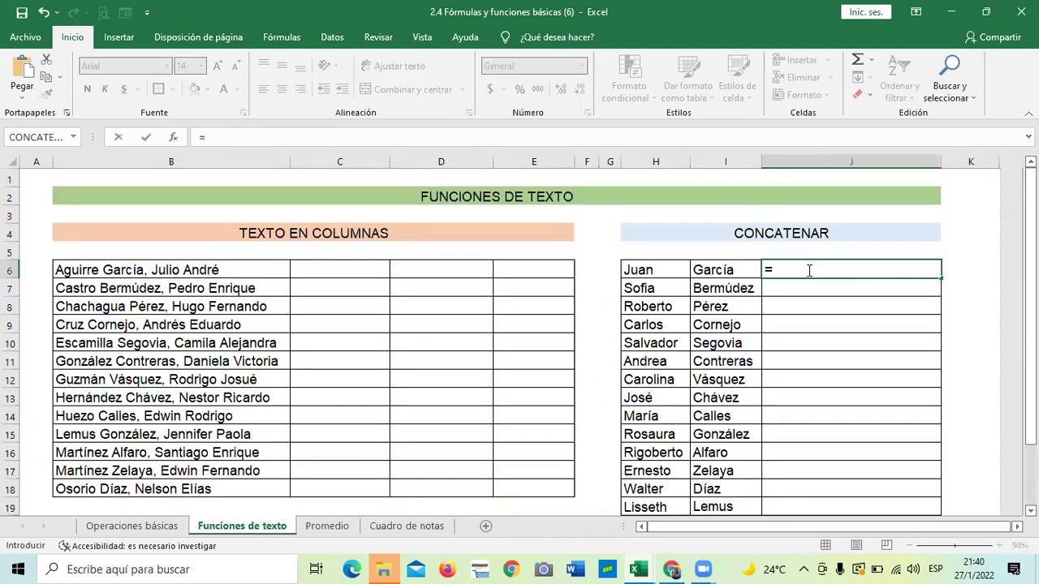
key(Escape)
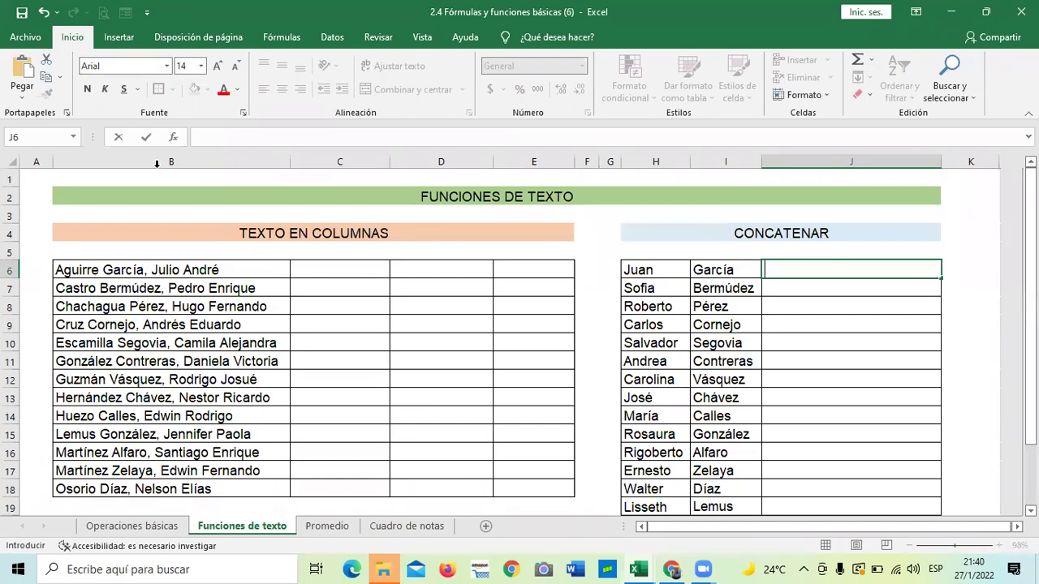
click(173, 140)
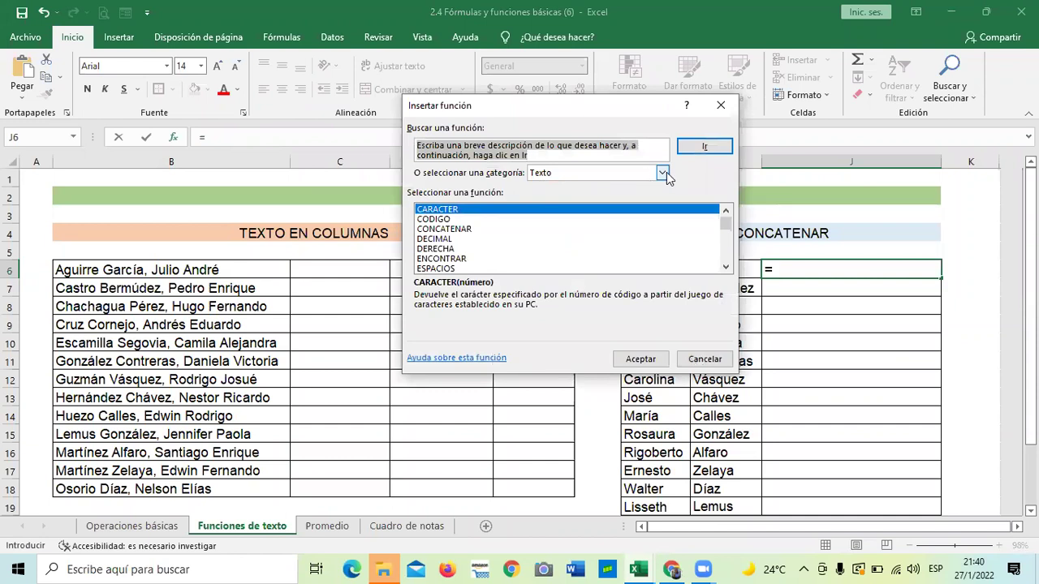
click(467, 229)
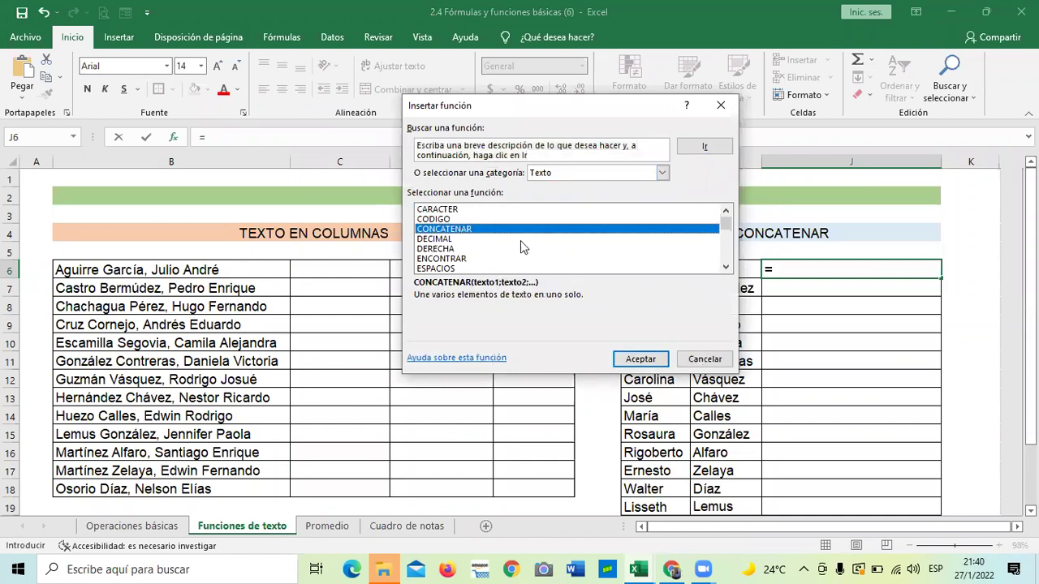
click(633, 358)
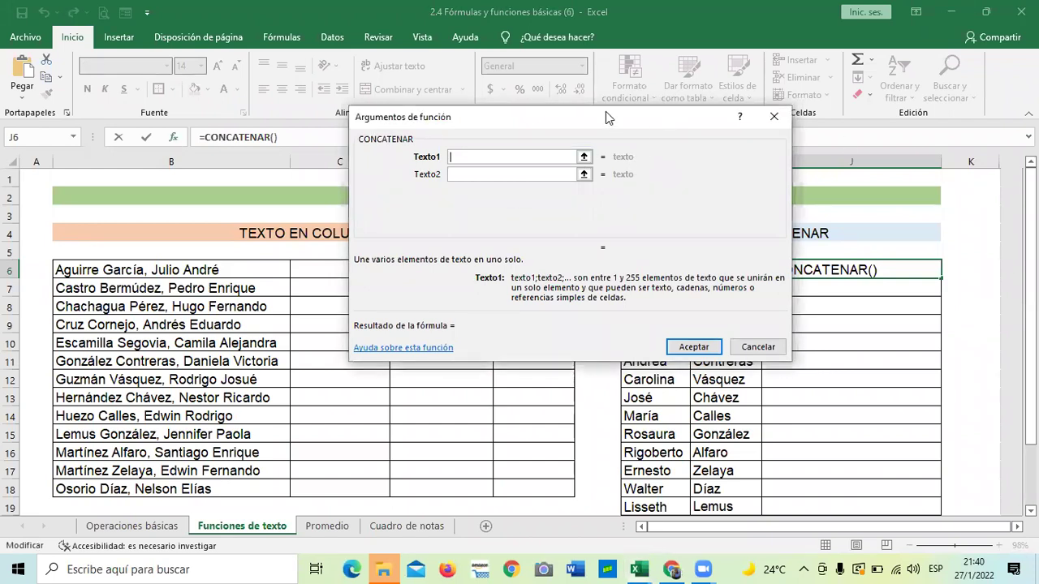
drag(607, 112, 409, 171)
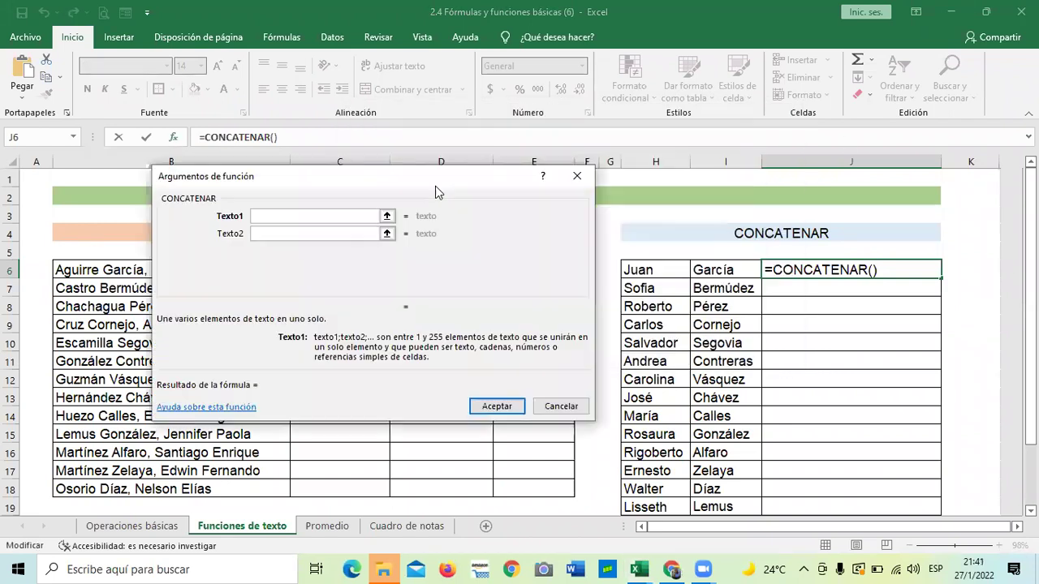
click(655, 271)
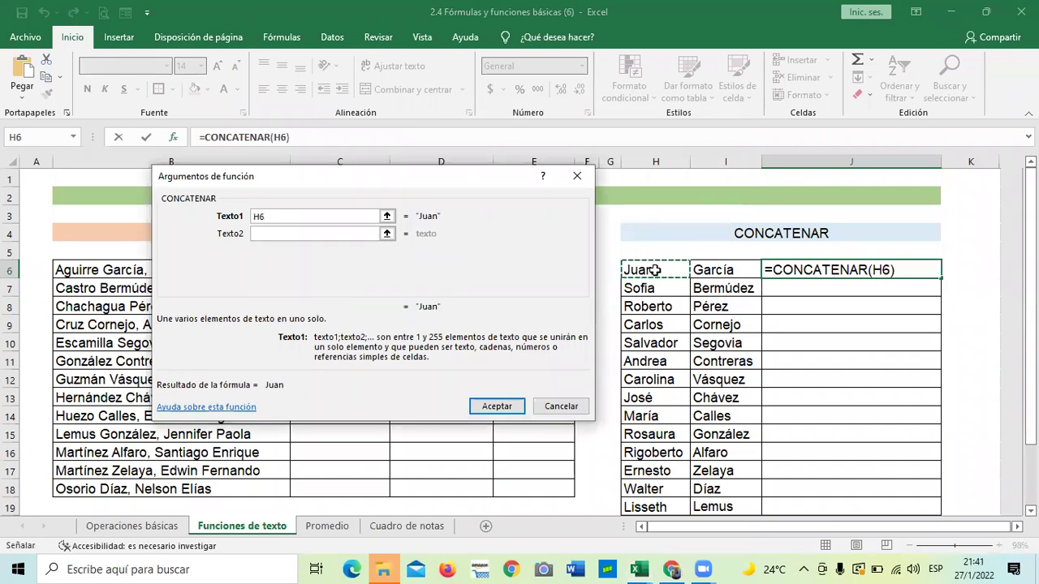
click(364, 233)
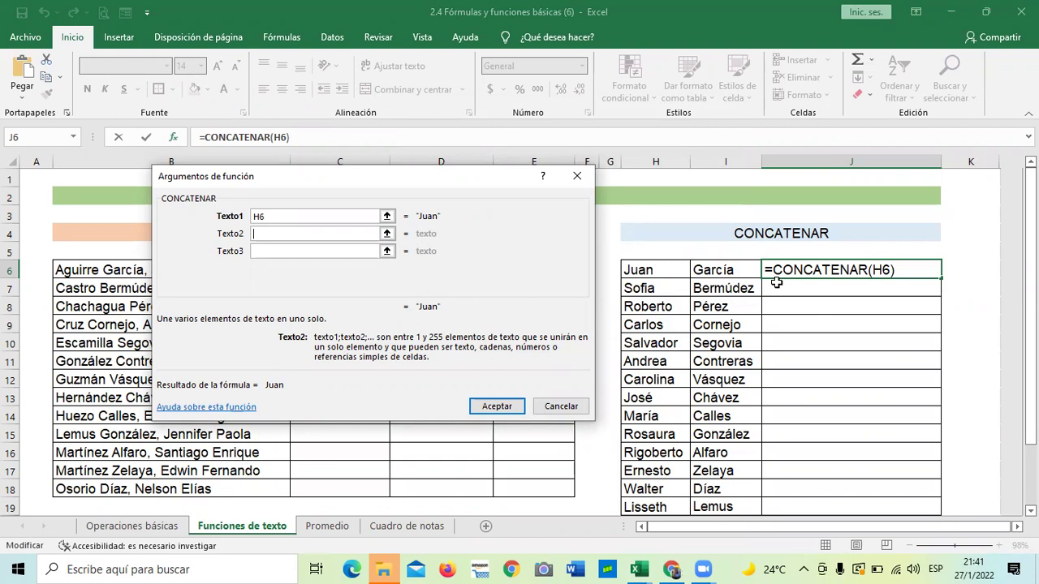
click(733, 271)
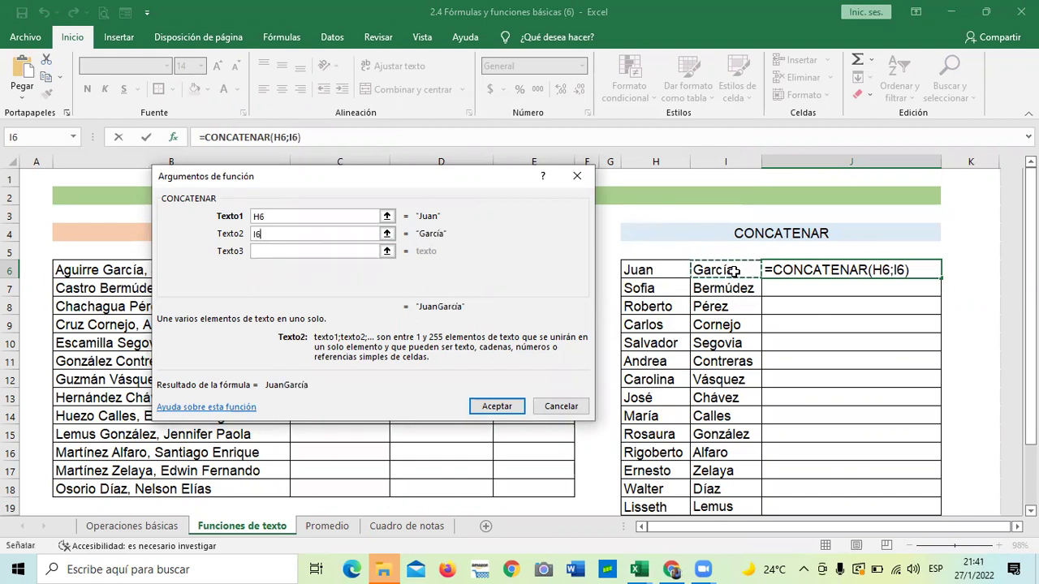
click(309, 253)
click(306, 269)
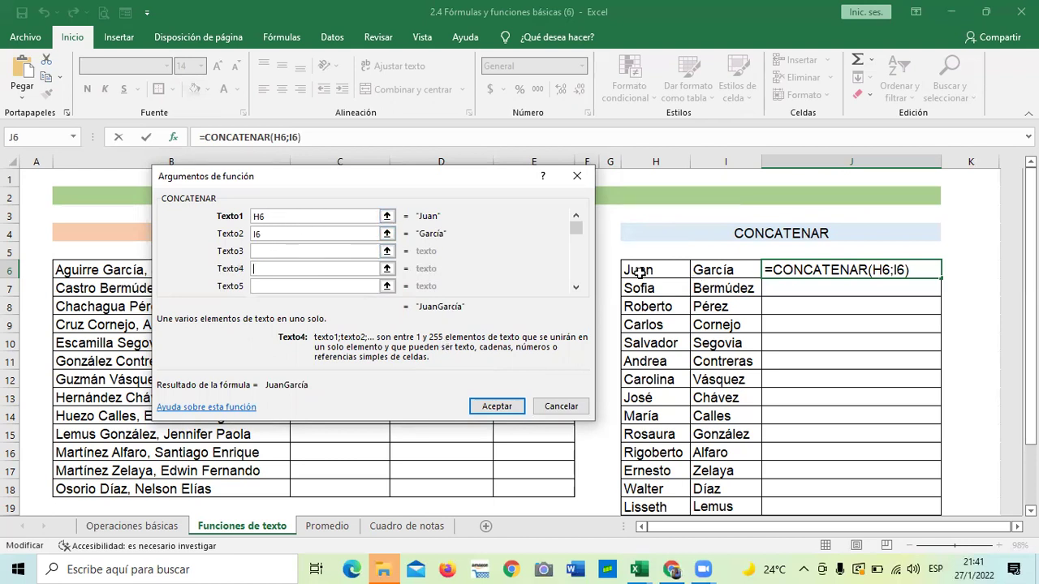
click(497, 406)
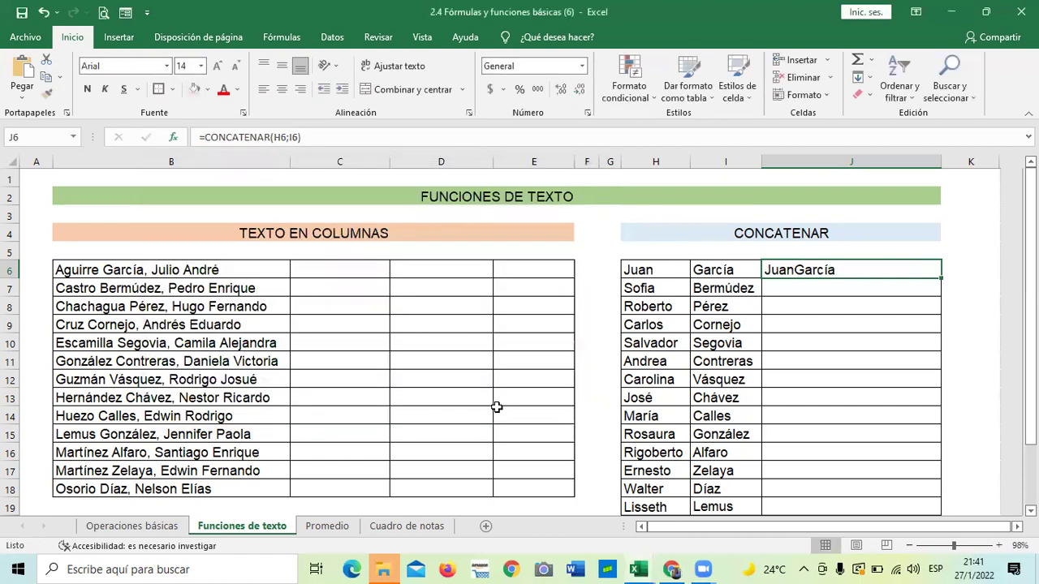
- Start a CONCATENAR formula in J7 using the autocomplete suggestion
click(849, 381)
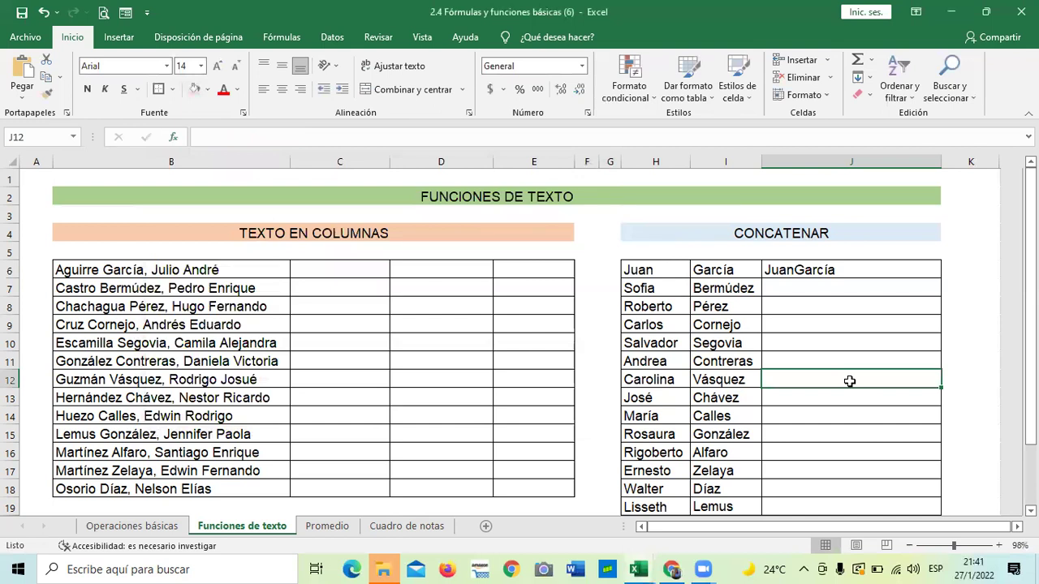
click(792, 271)
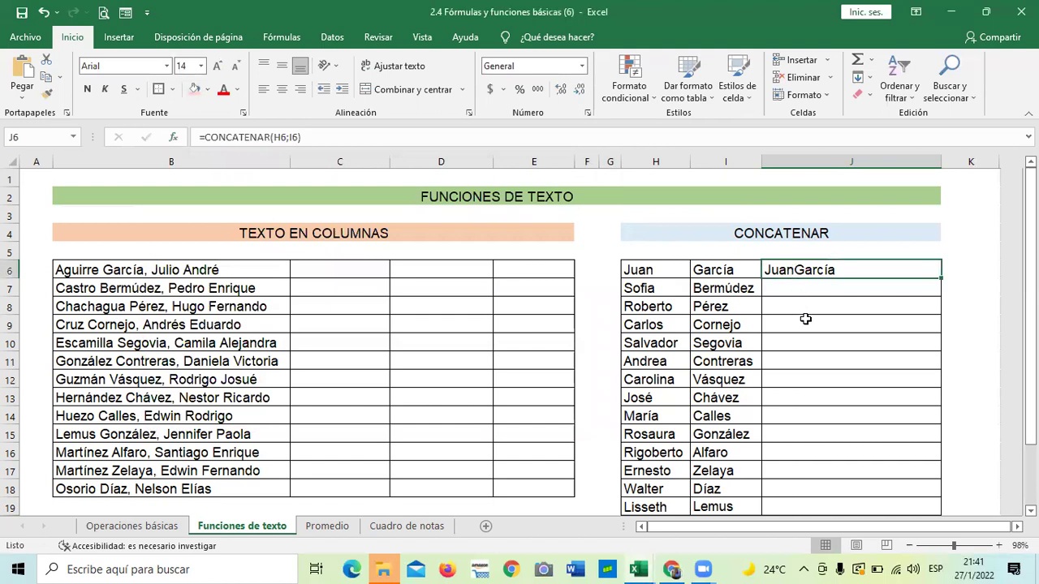
click(816, 338)
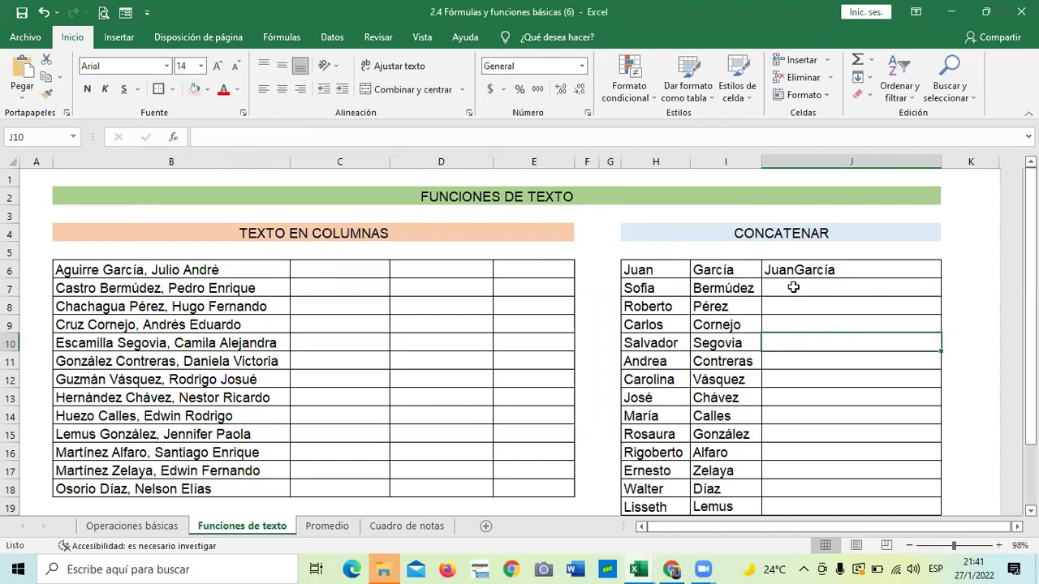
click(793, 287)
text(=)
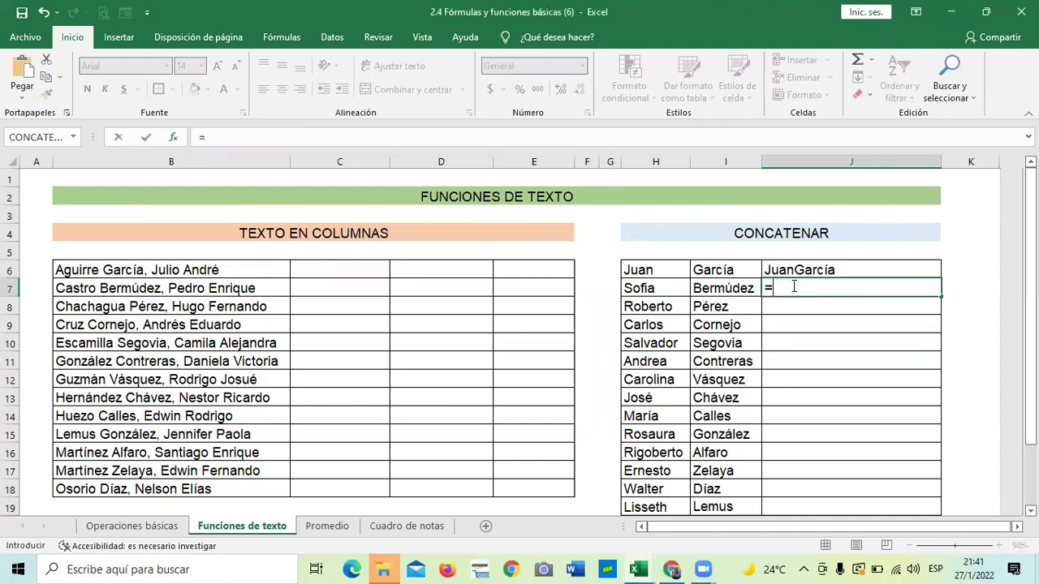
text(F)
key(BackSpace)
text(CONTA)
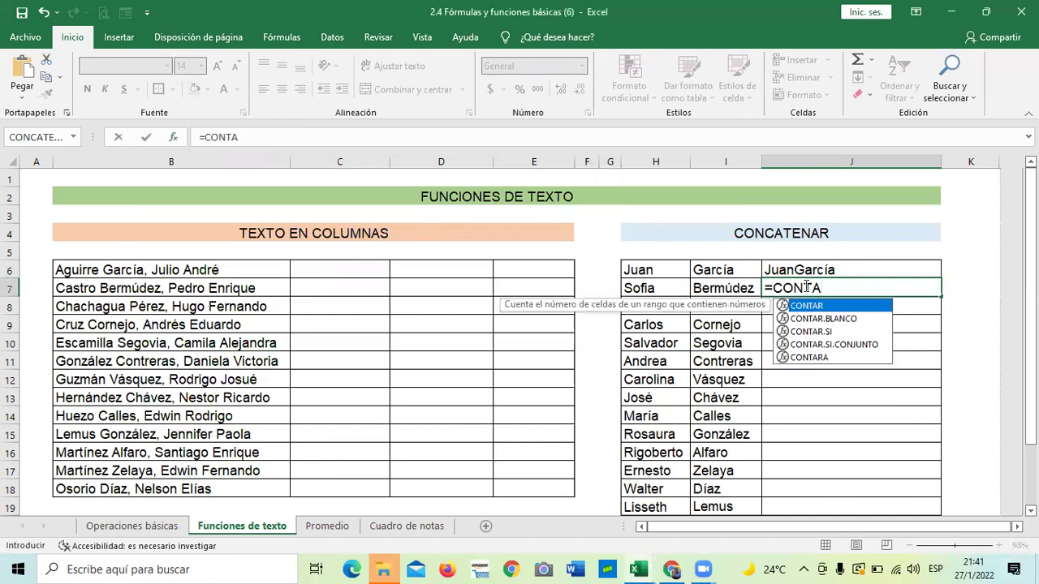
key(BackSpace)
key(BackSpace)
text(CA)
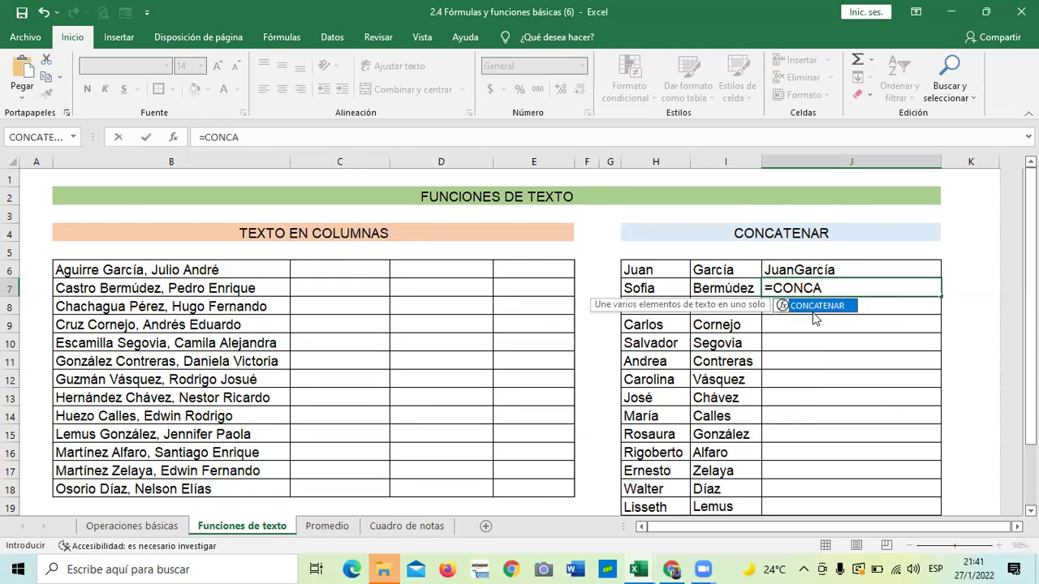
double_click(816, 307)
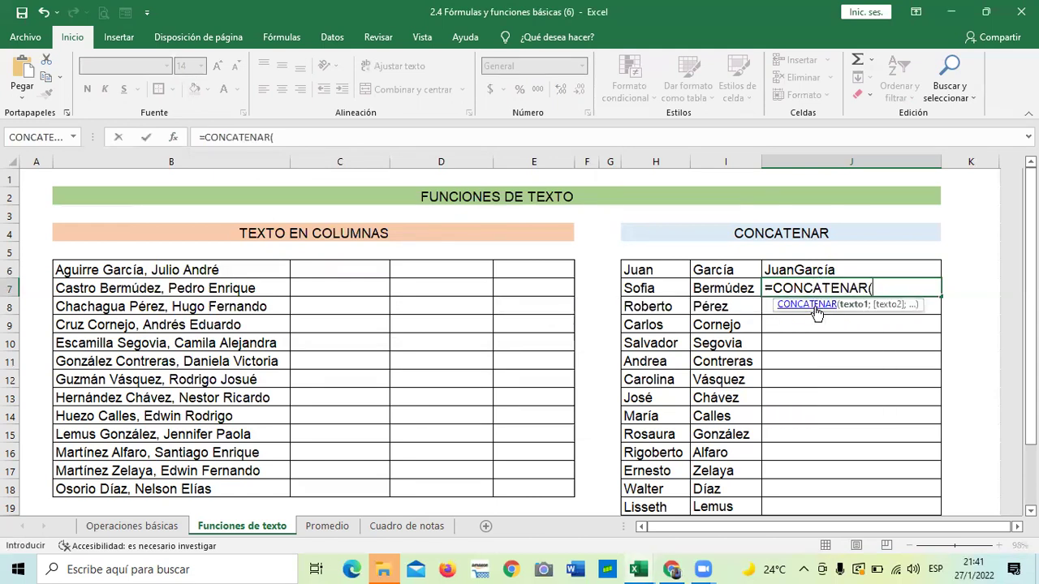
click(641, 289)
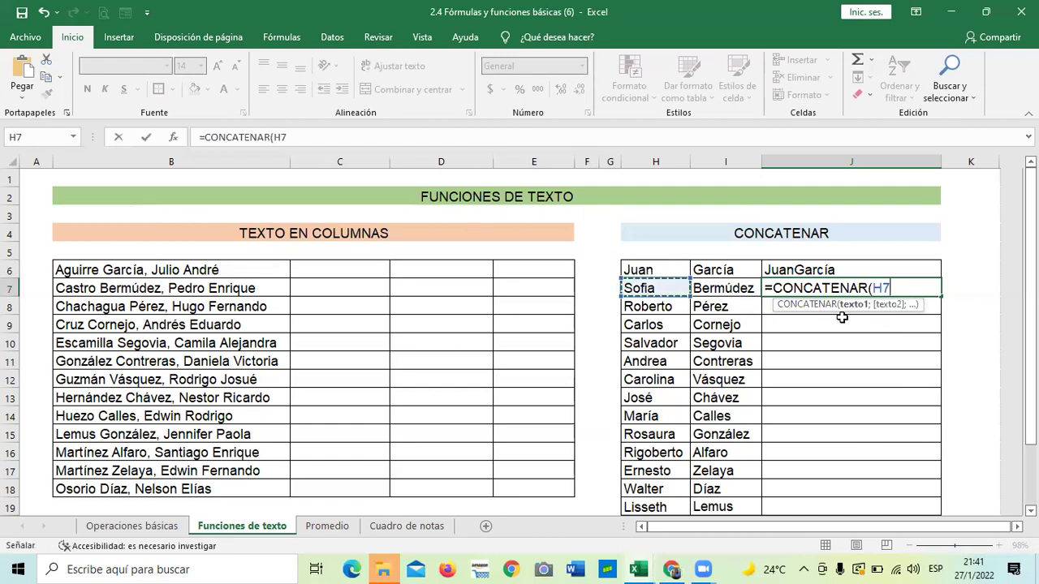
text(;)
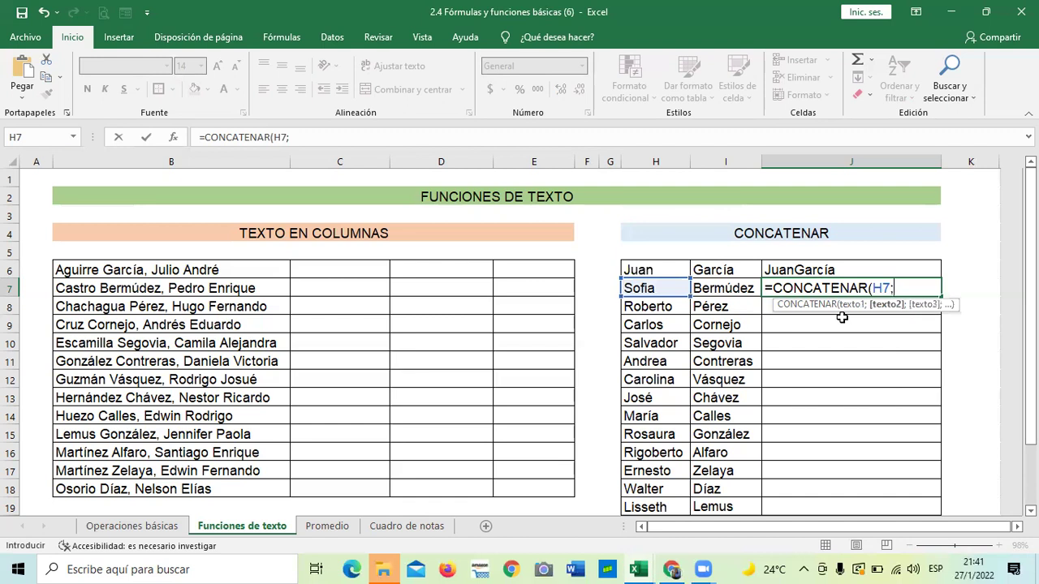
text(" ";)
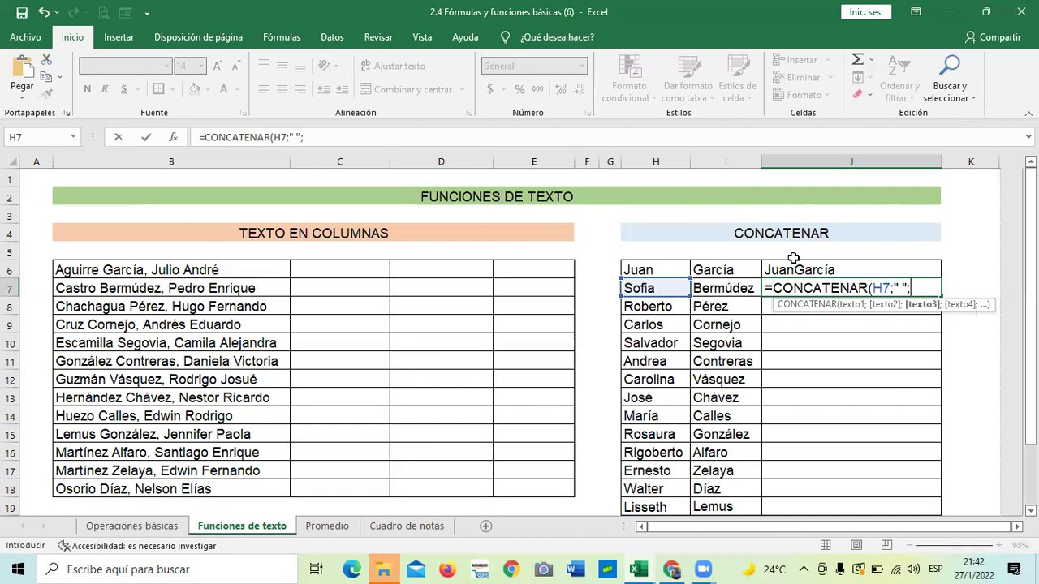
click(730, 287)
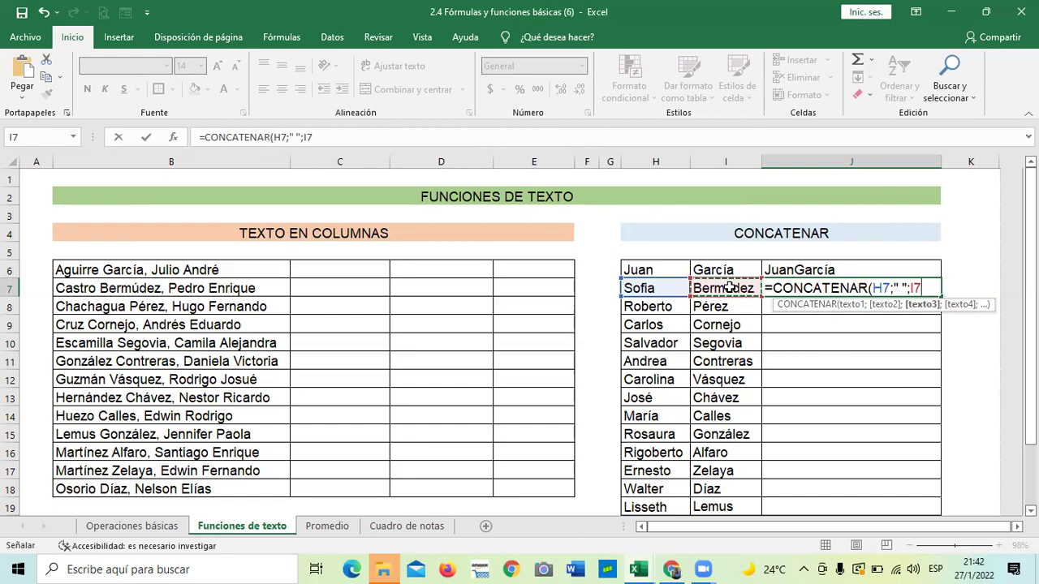
text())
key(Return)
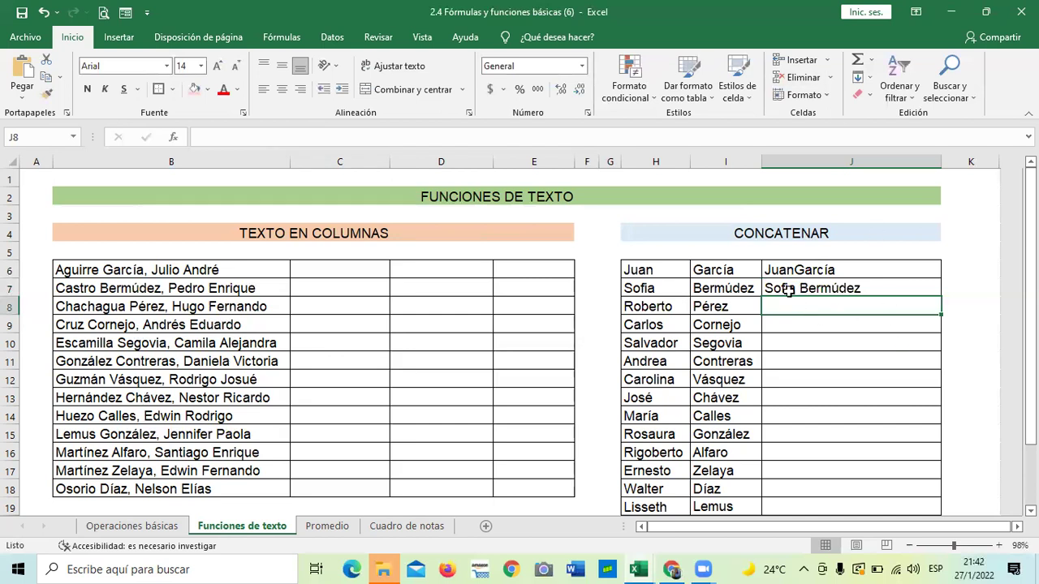
click(876, 286)
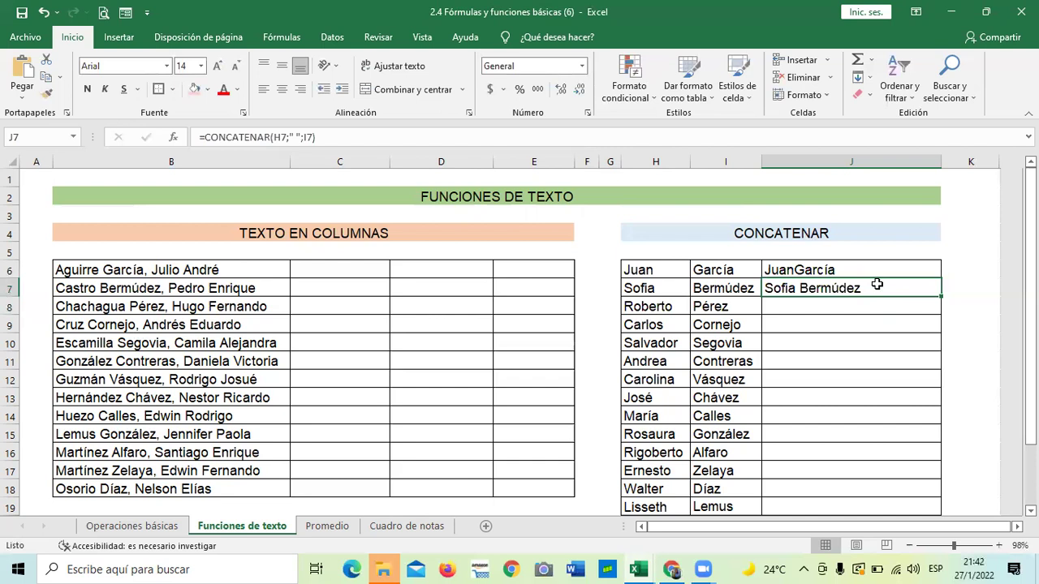
click(836, 304)
text(=)
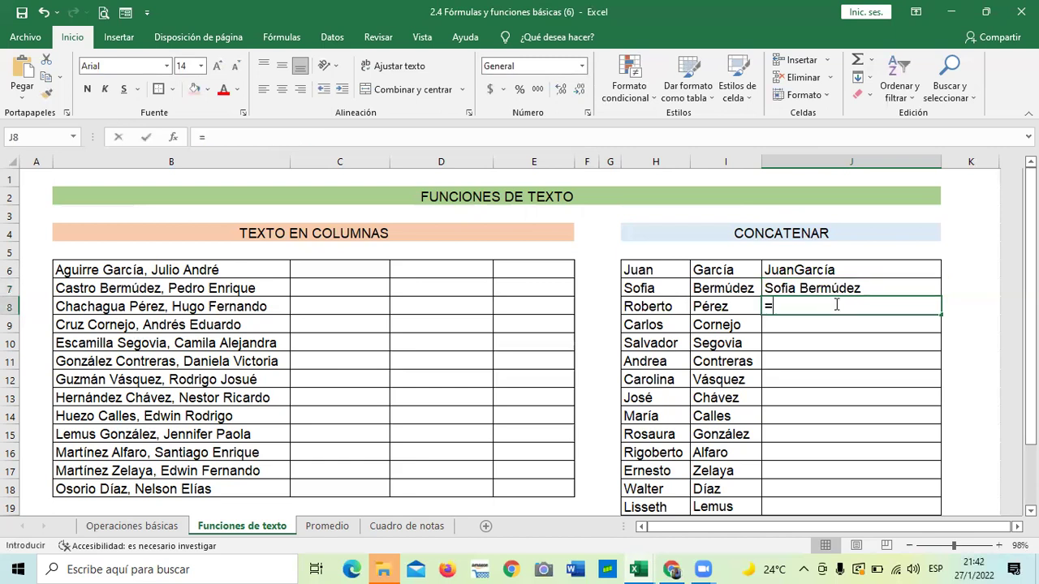
text(CONCA)
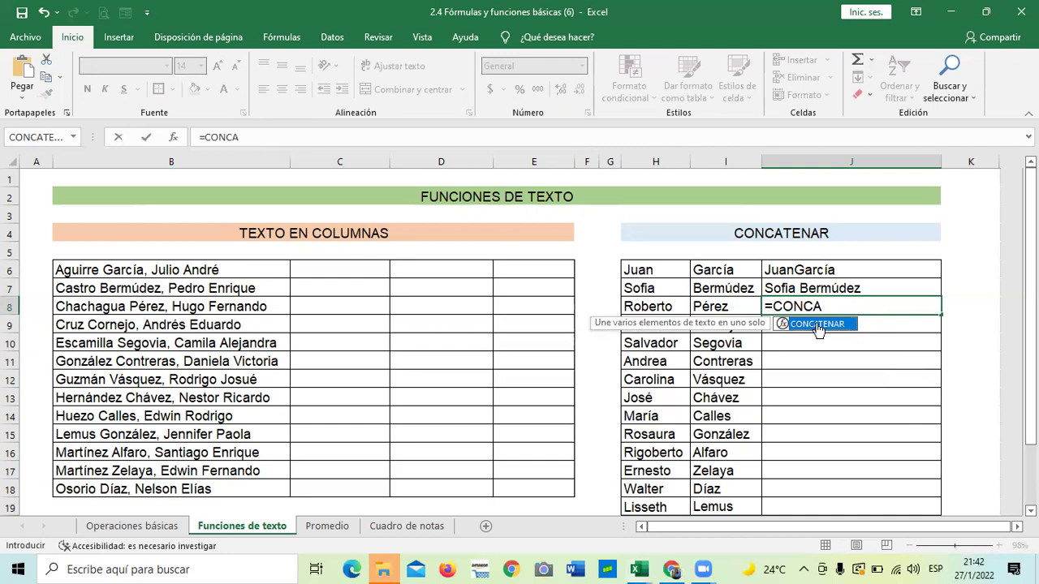
double_click(818, 325)
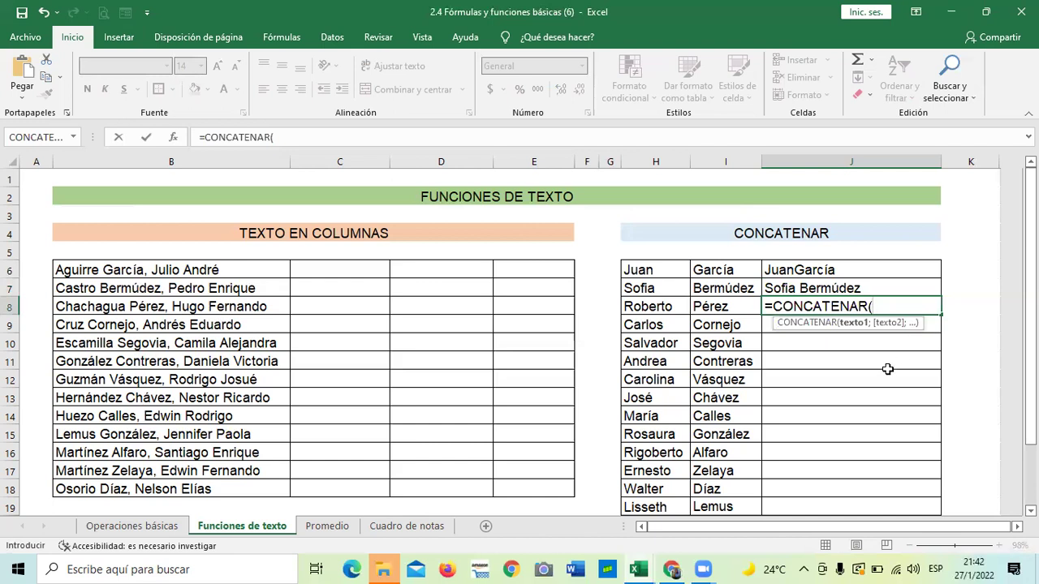
click(659, 307)
text(;)
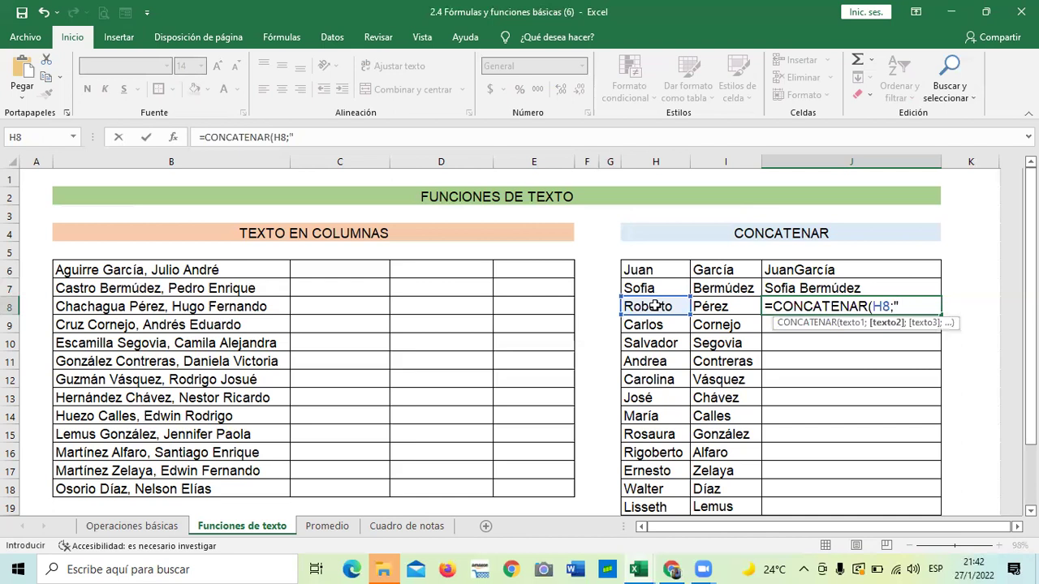
text(" ";)
click(725, 306)
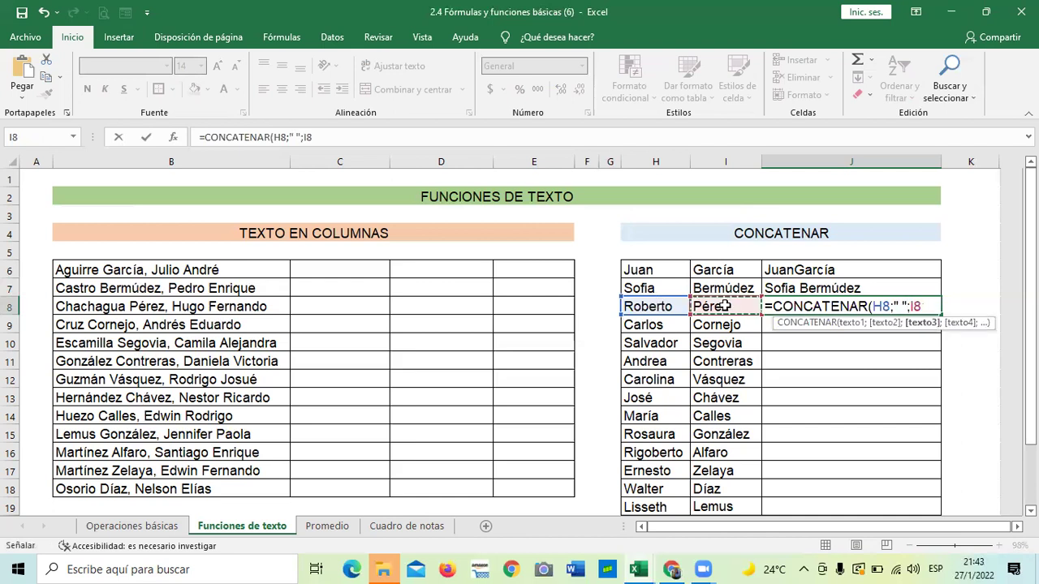
text())
key(Return)
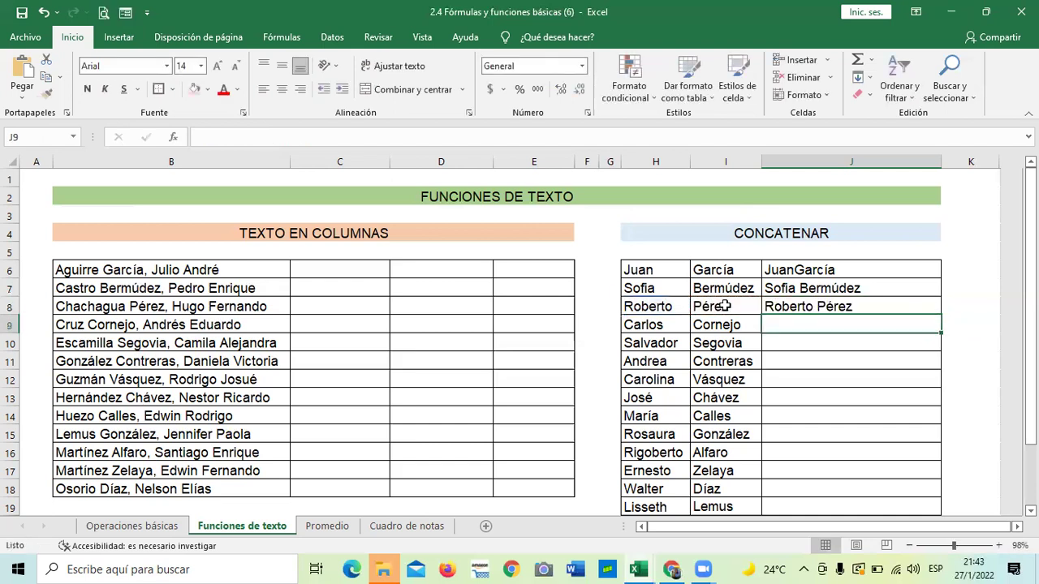
click(828, 303)
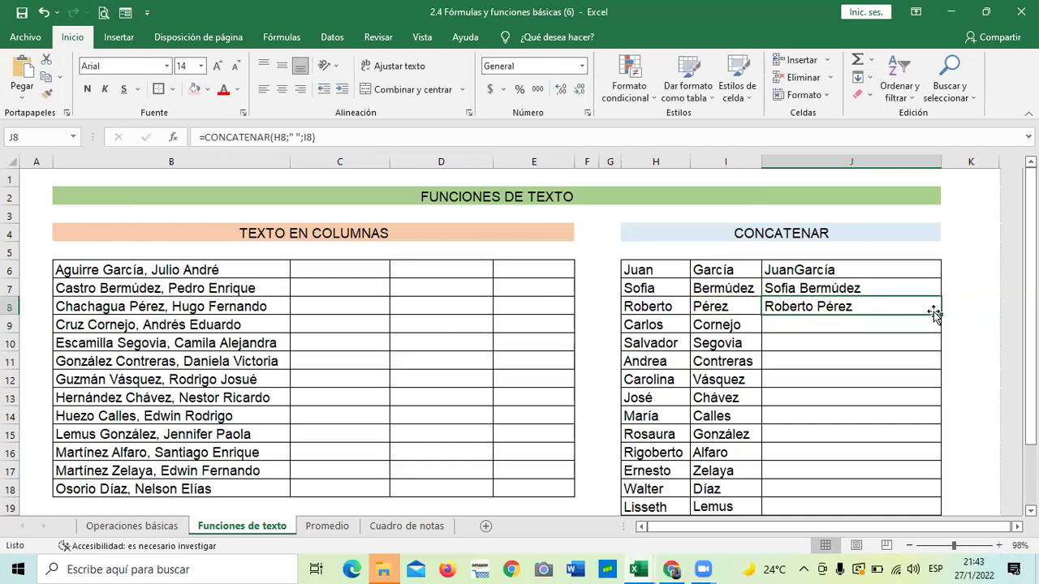
- Fill J8's full-name formula down through J20 and verify the copied formula in J20
drag(943, 315, 947, 494)
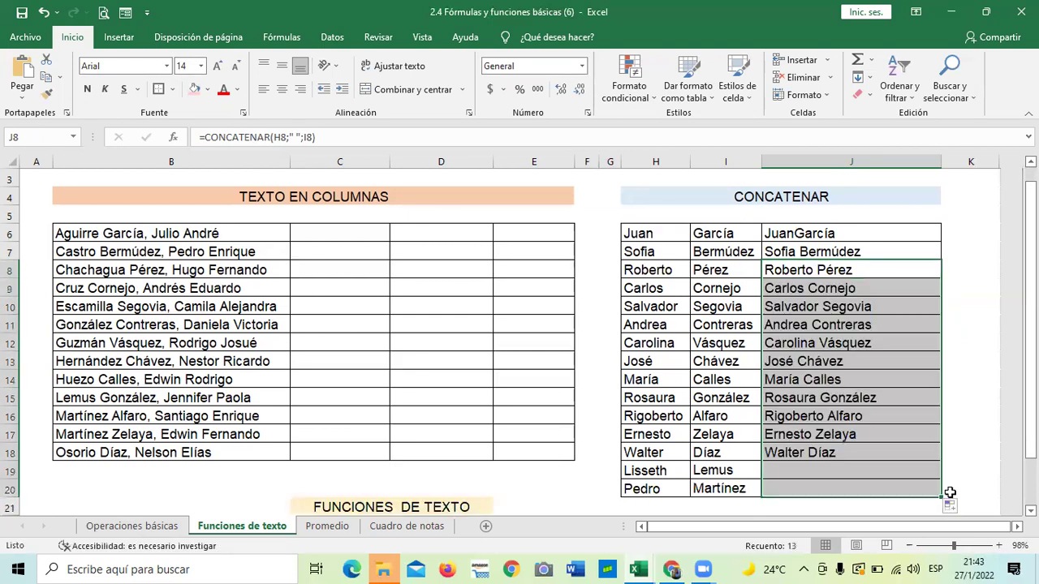
click(958, 418)
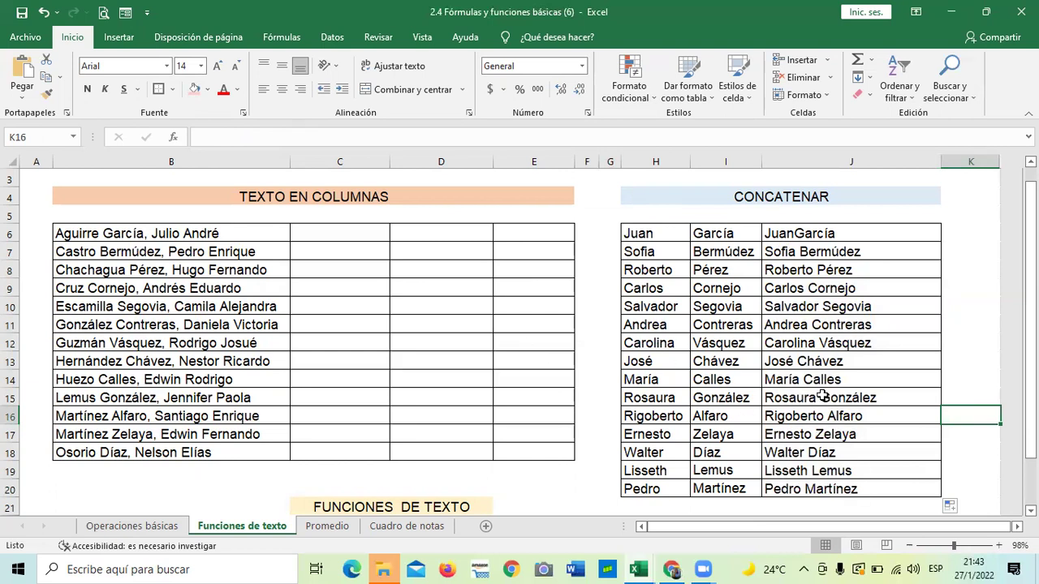
click(827, 489)
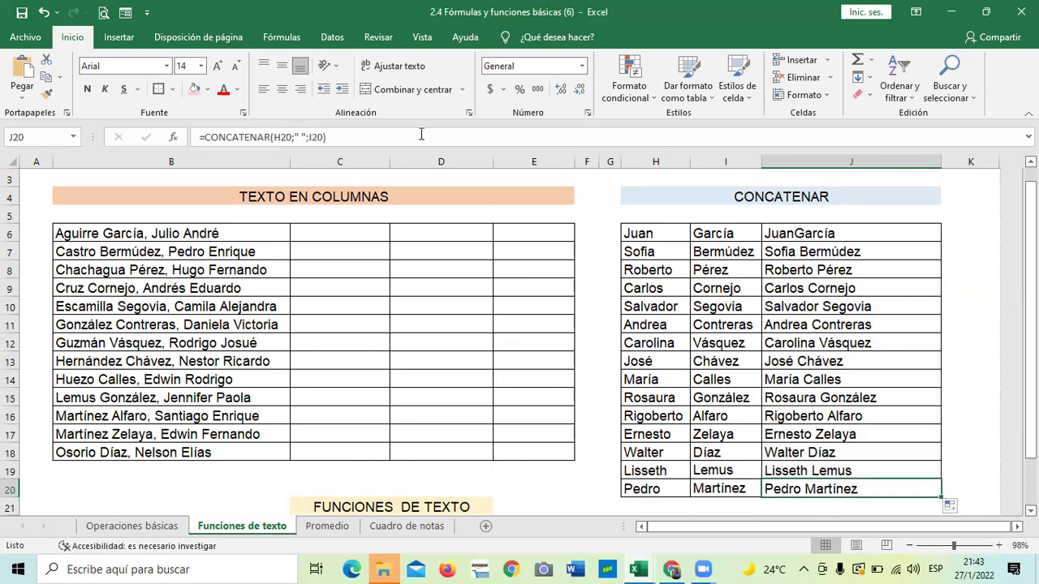
click(421, 135)
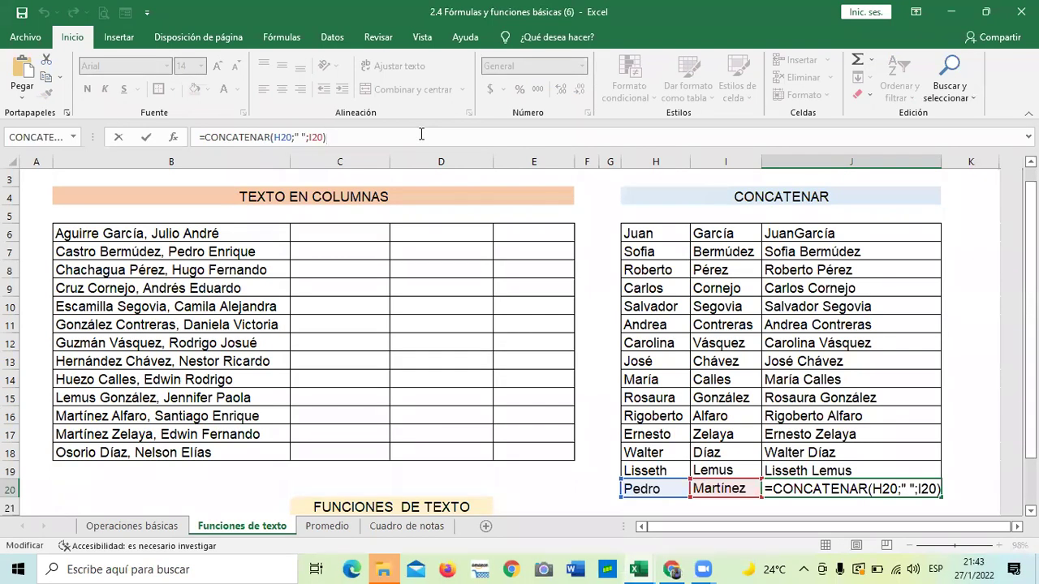
key(Return)
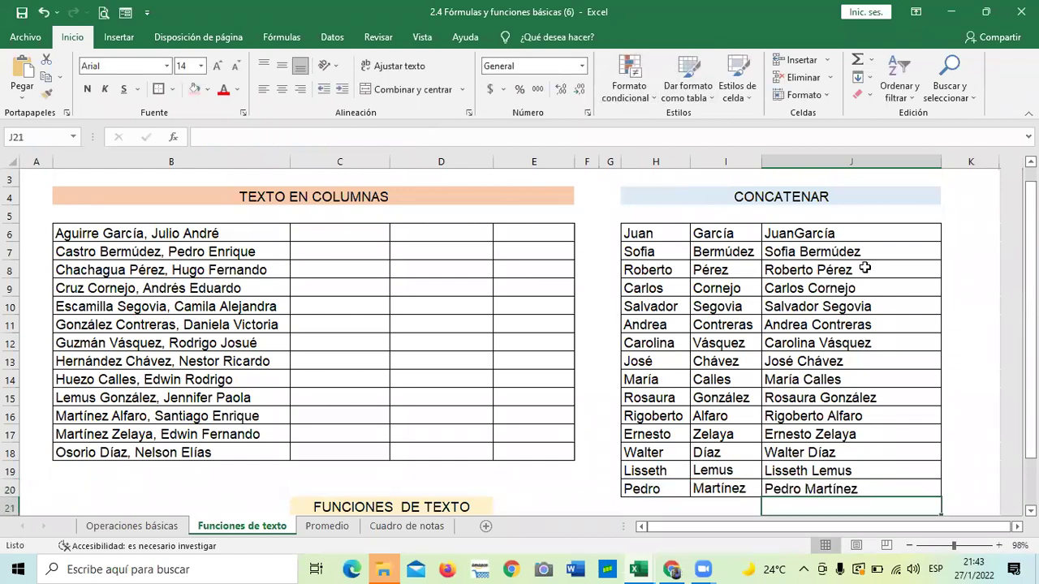
drag(854, 239, 851, 222)
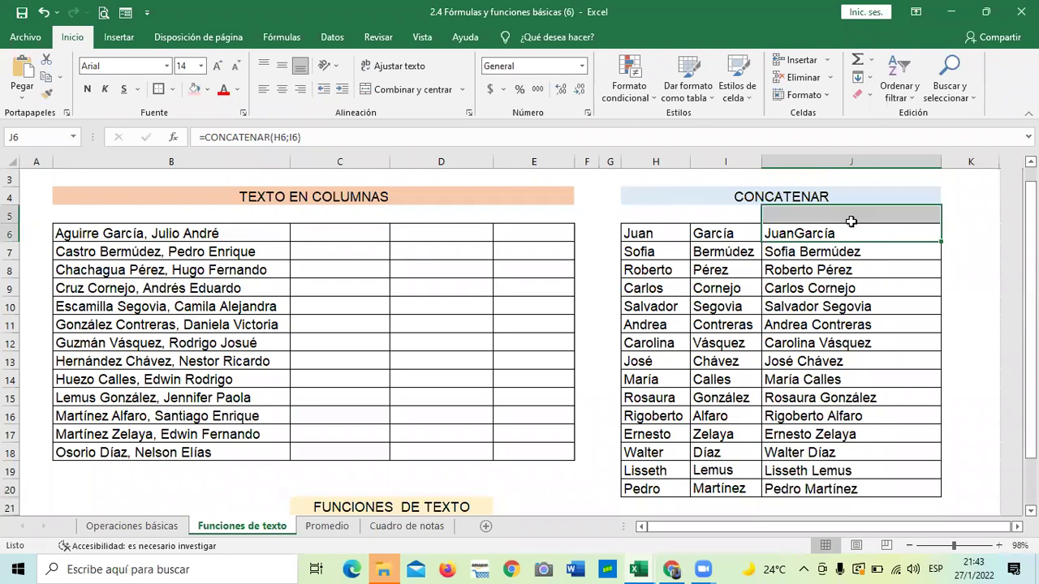
click(854, 344)
click(836, 235)
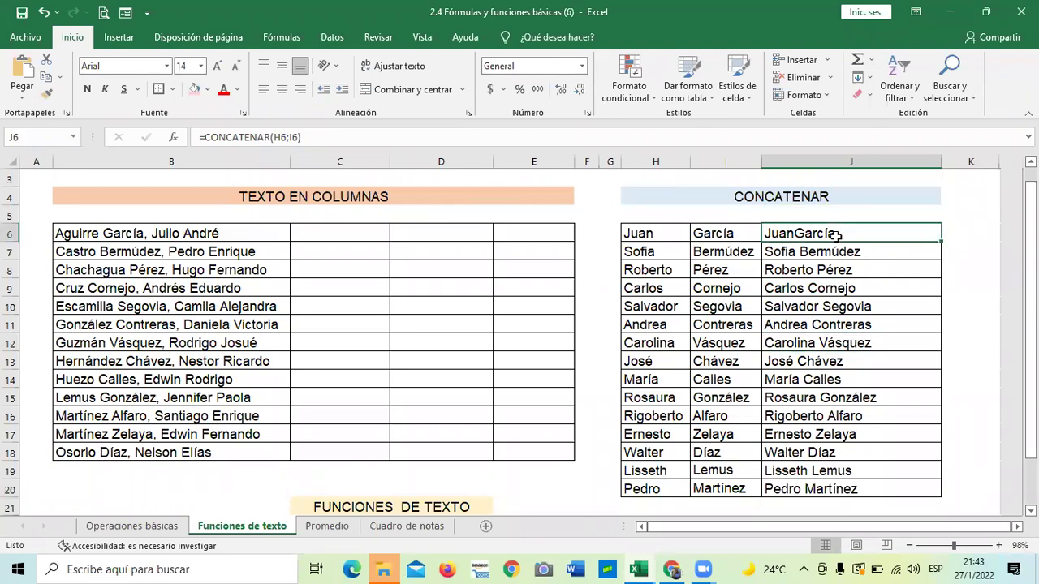
double_click(836, 236)
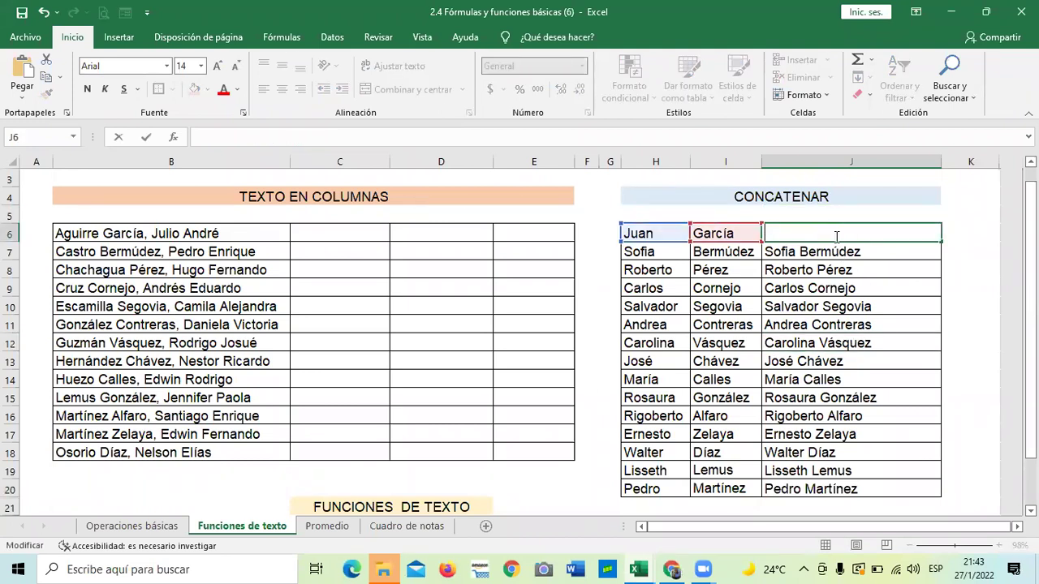
text(=)
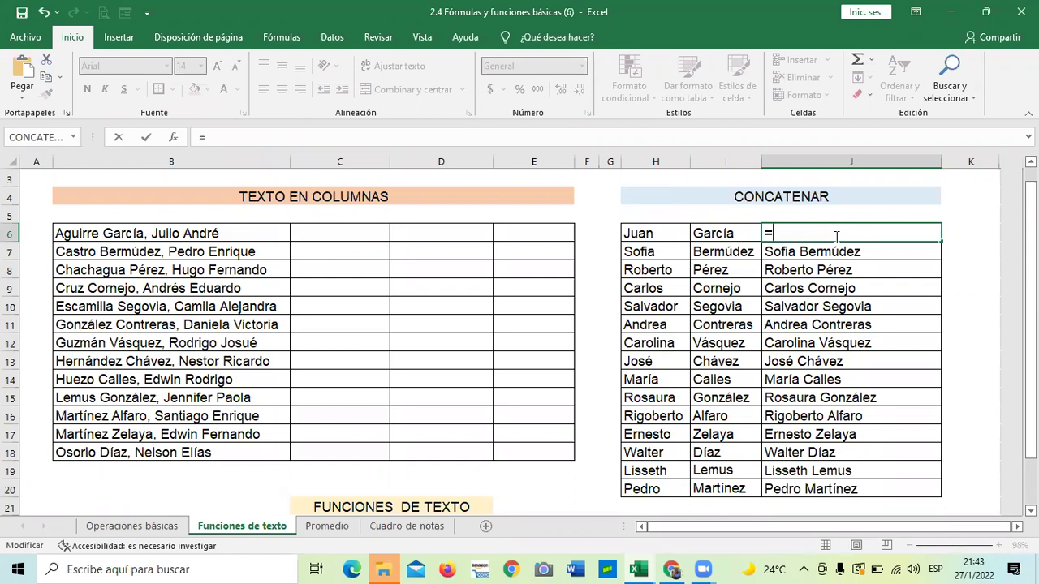
click(640, 232)
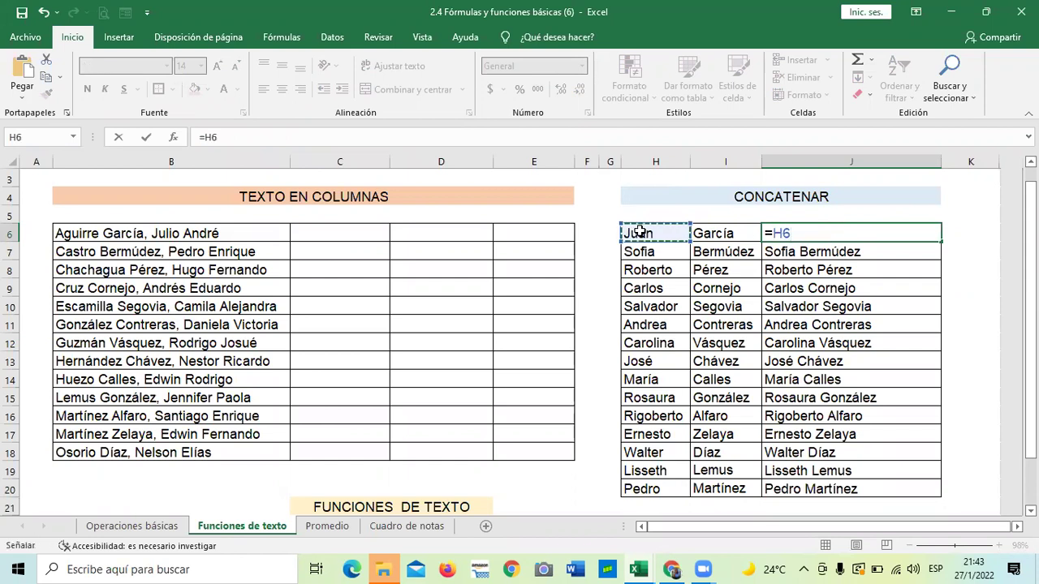
text(&)
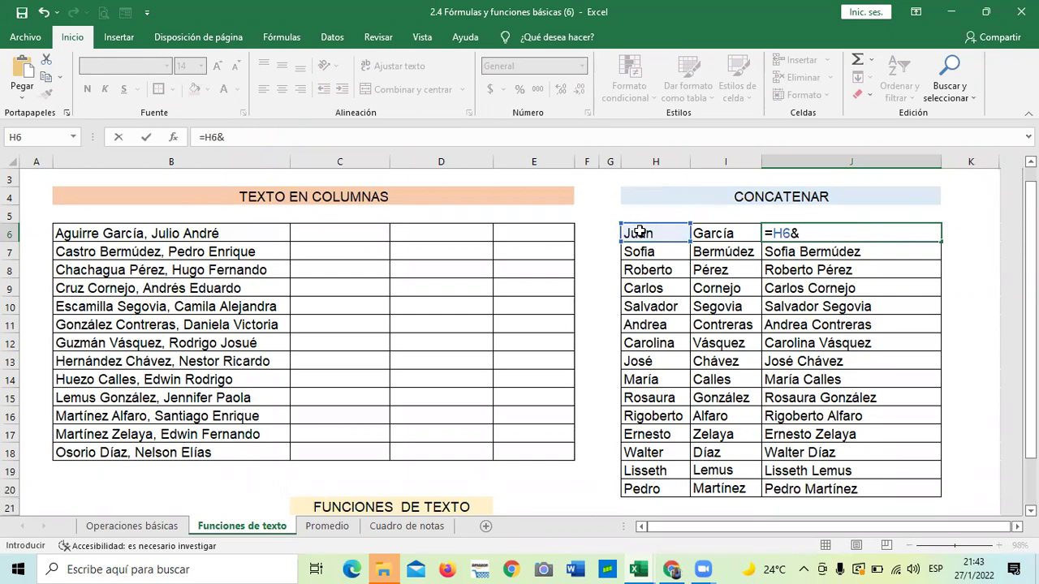
click(719, 235)
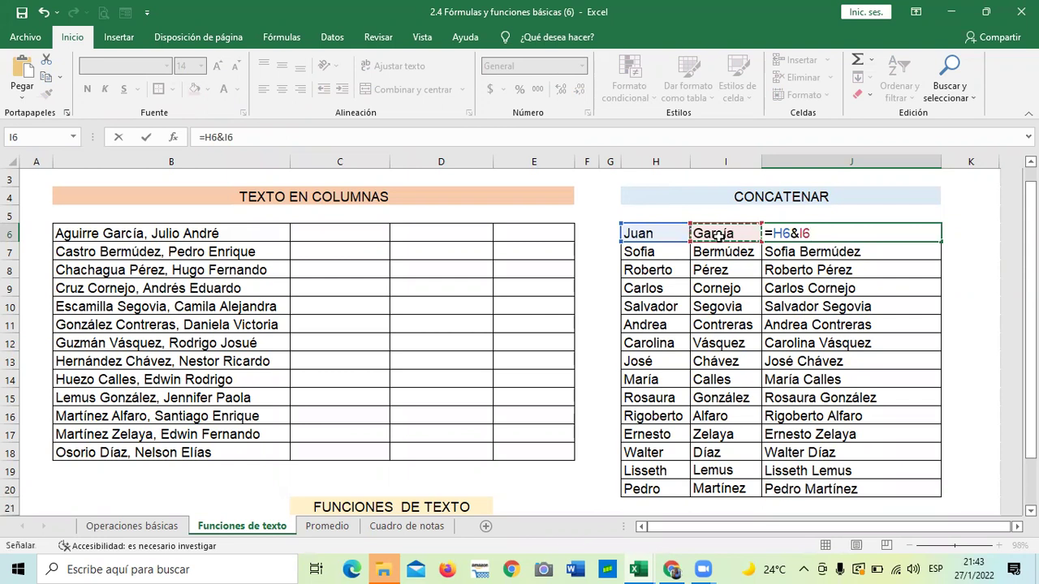
key(Return)
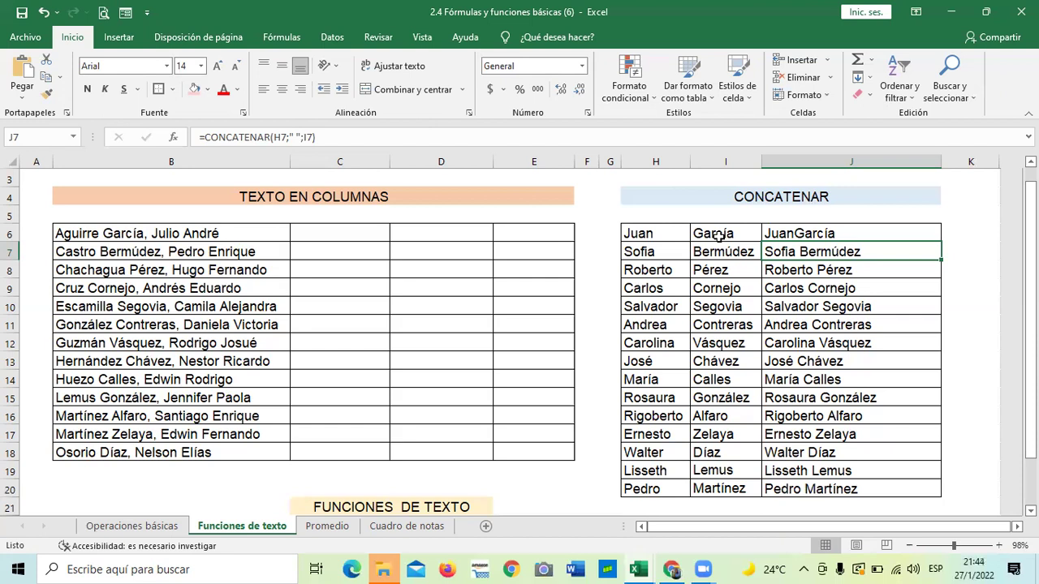
click(842, 360)
scroll(795, 324, down, 3)
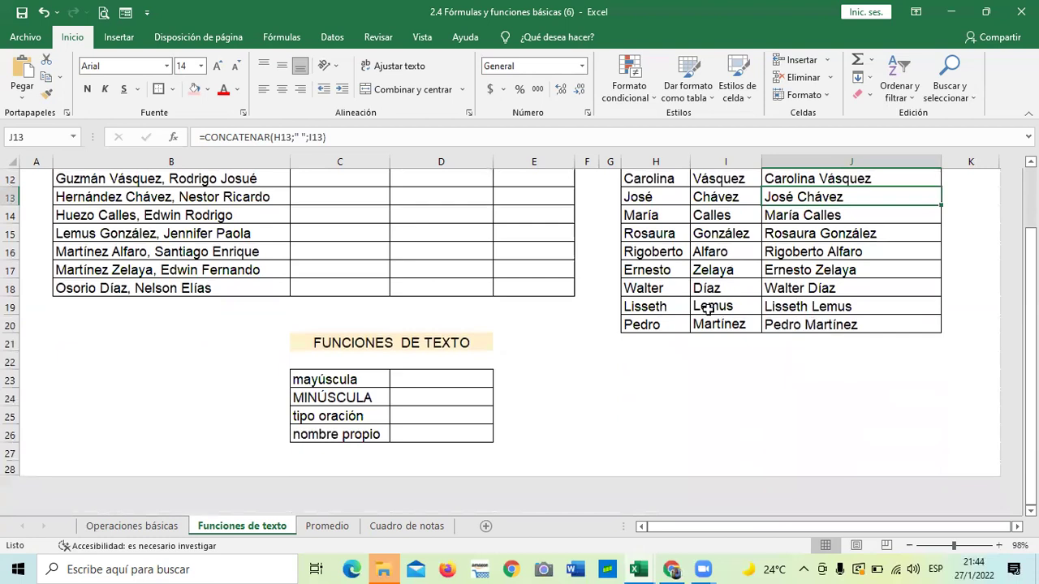
click(627, 375)
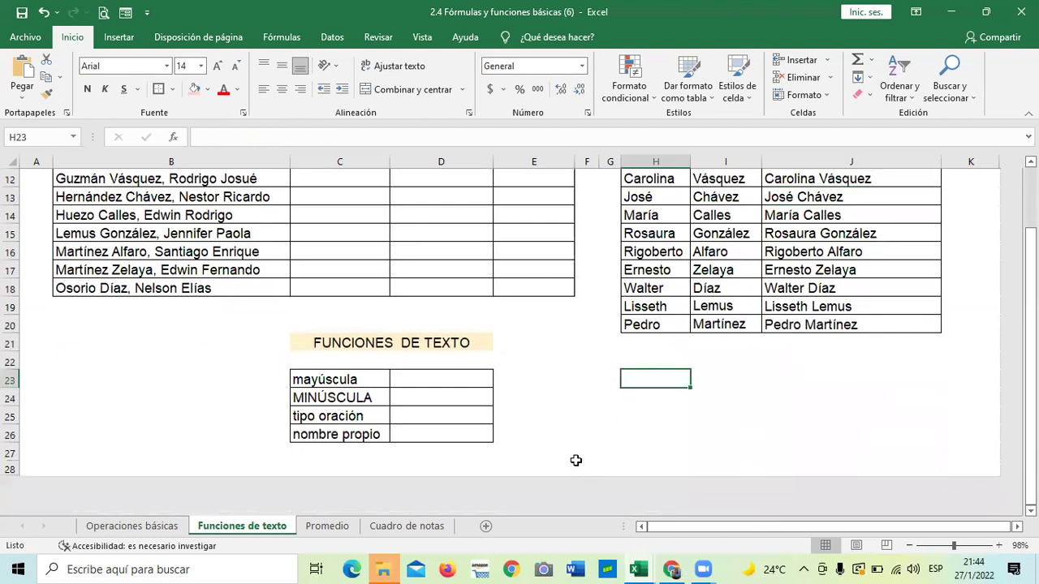
click(468, 379)
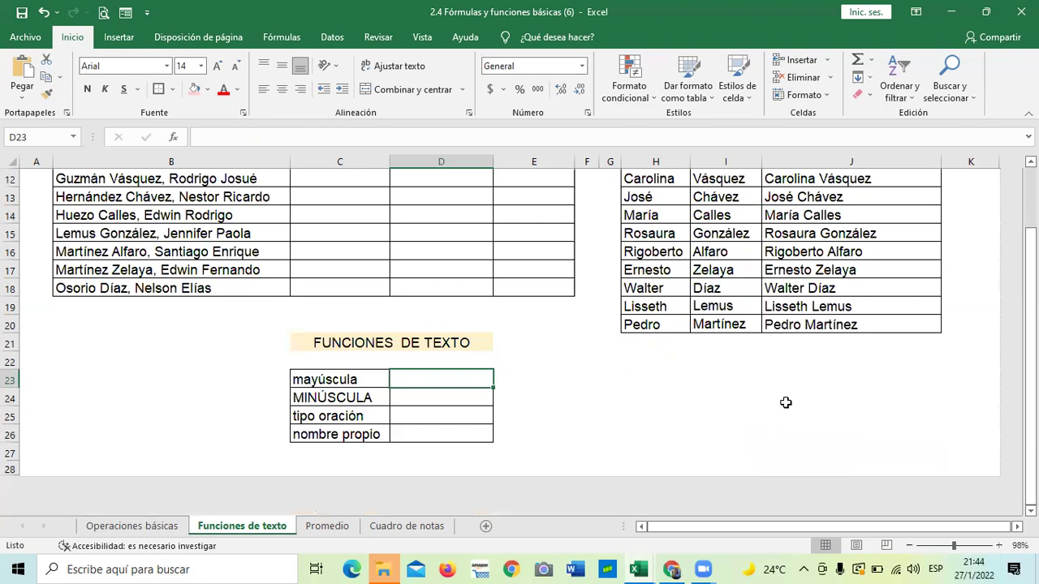
text(=)
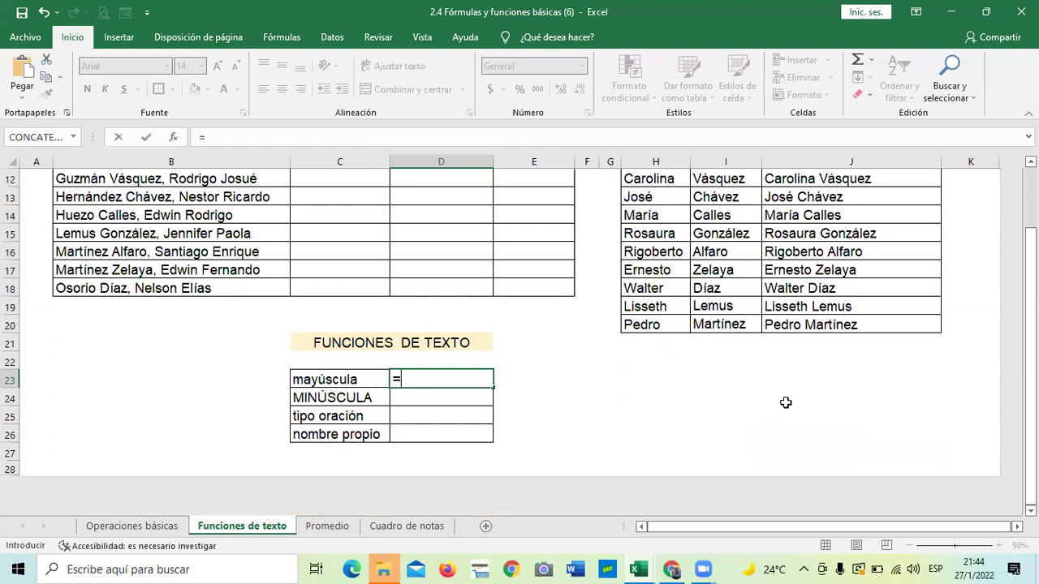
text(MAYU)
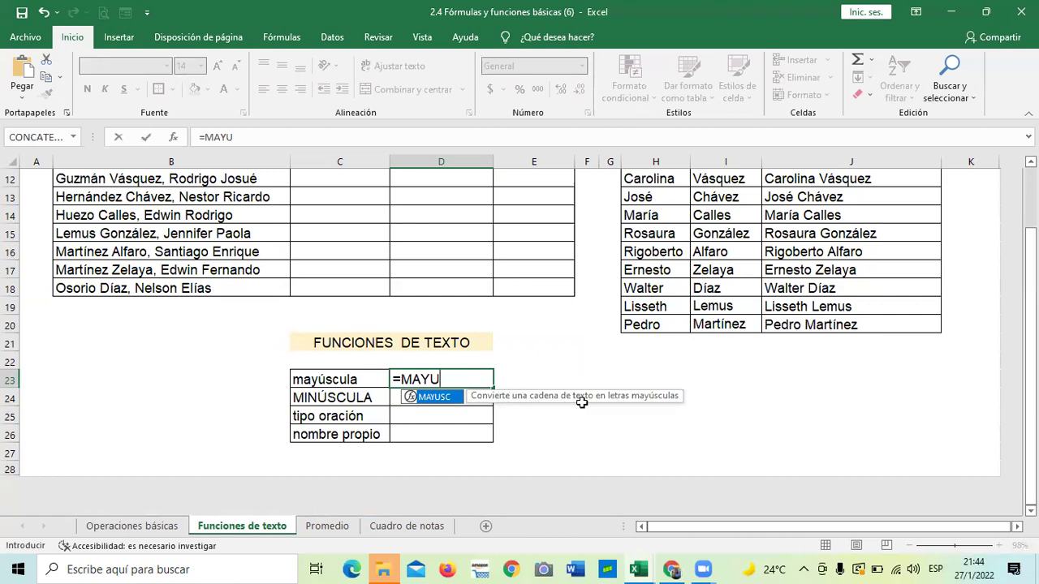
double_click(436, 397)
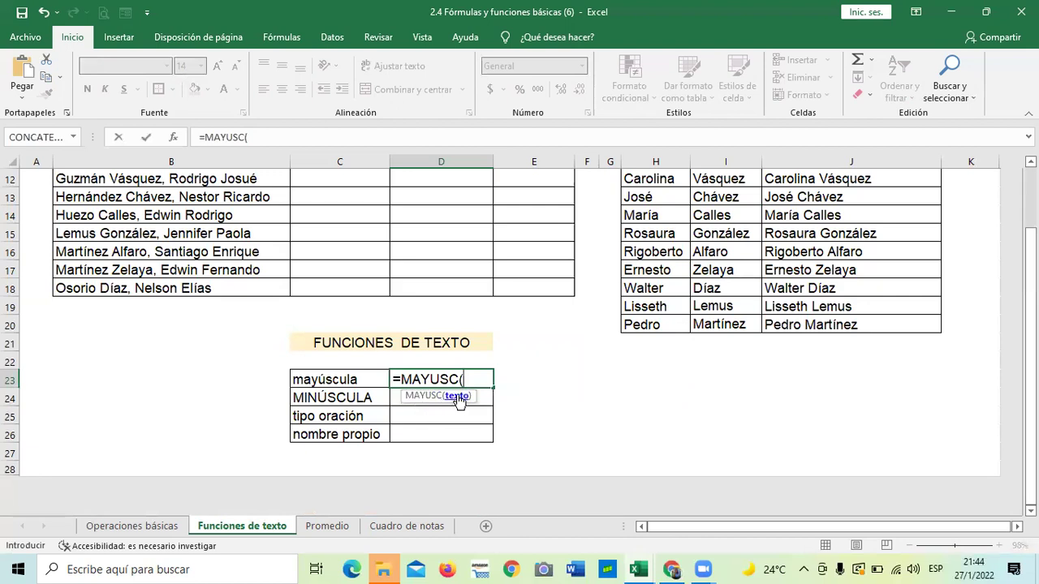
click(339, 380)
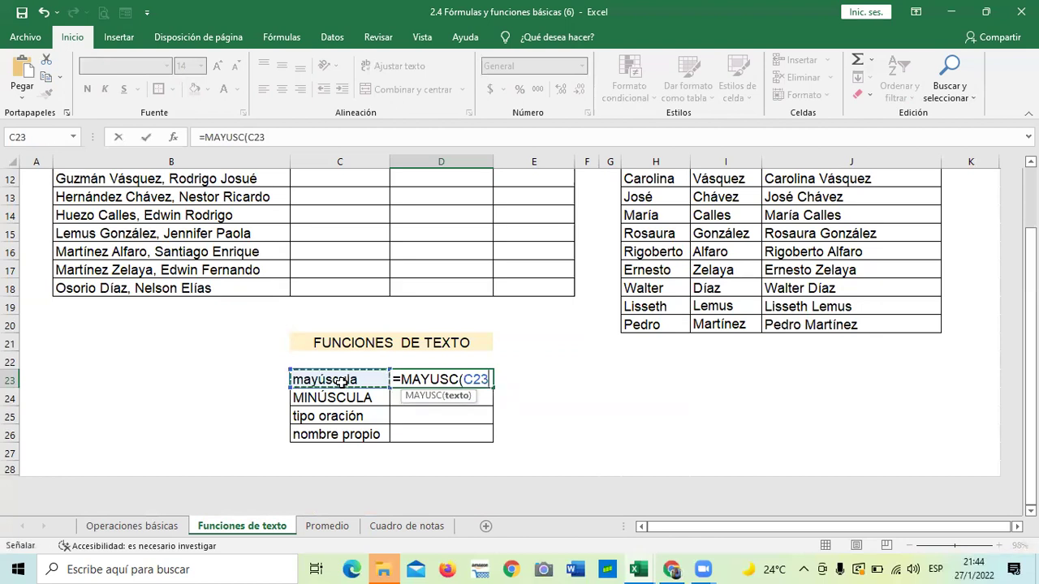
text())
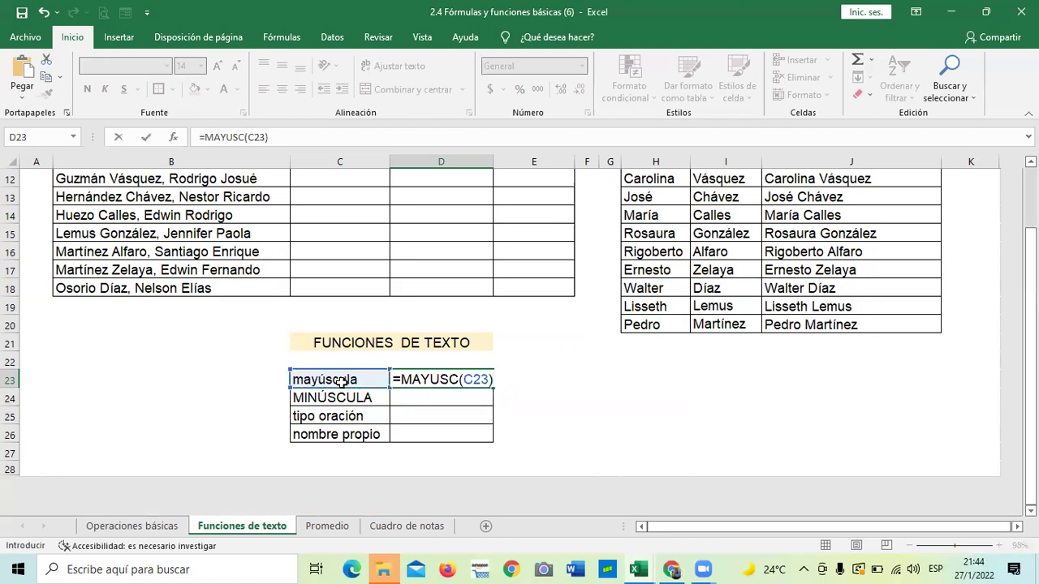
key(Return)
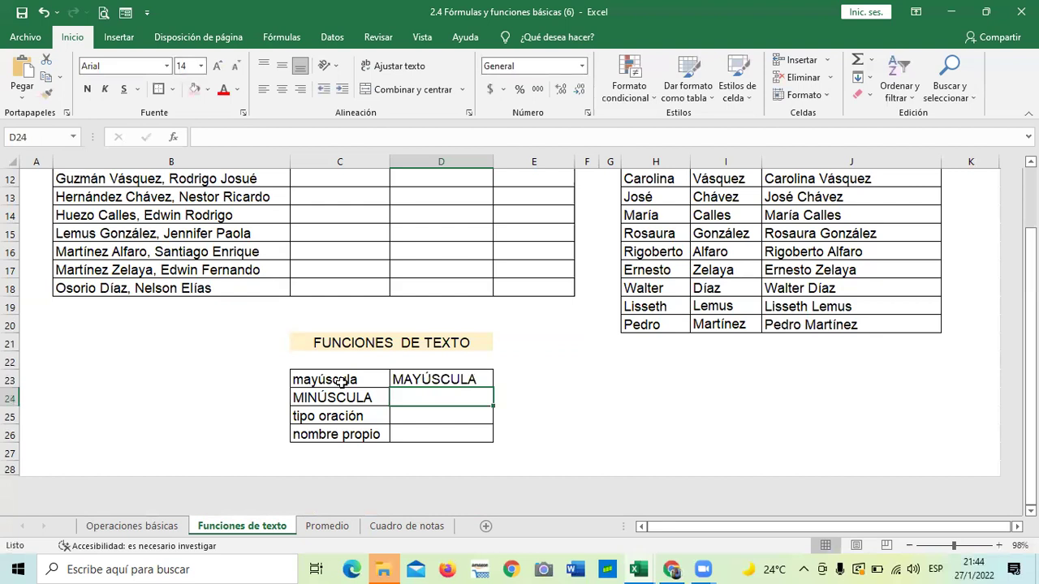
- Enter =MINUSC(C24) in D24 so it shows minúscula
text(=MINUS)
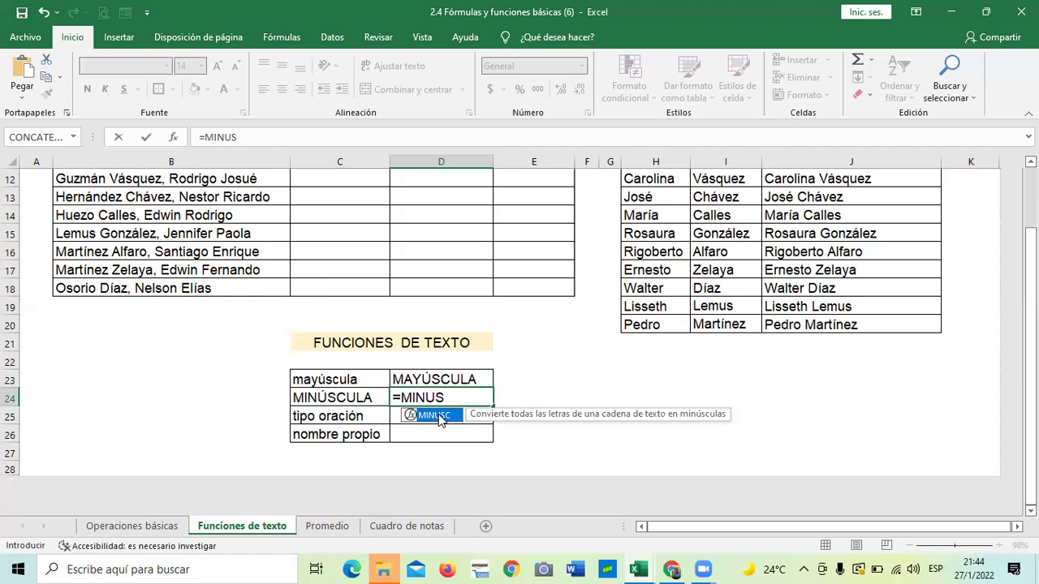
double_click(439, 417)
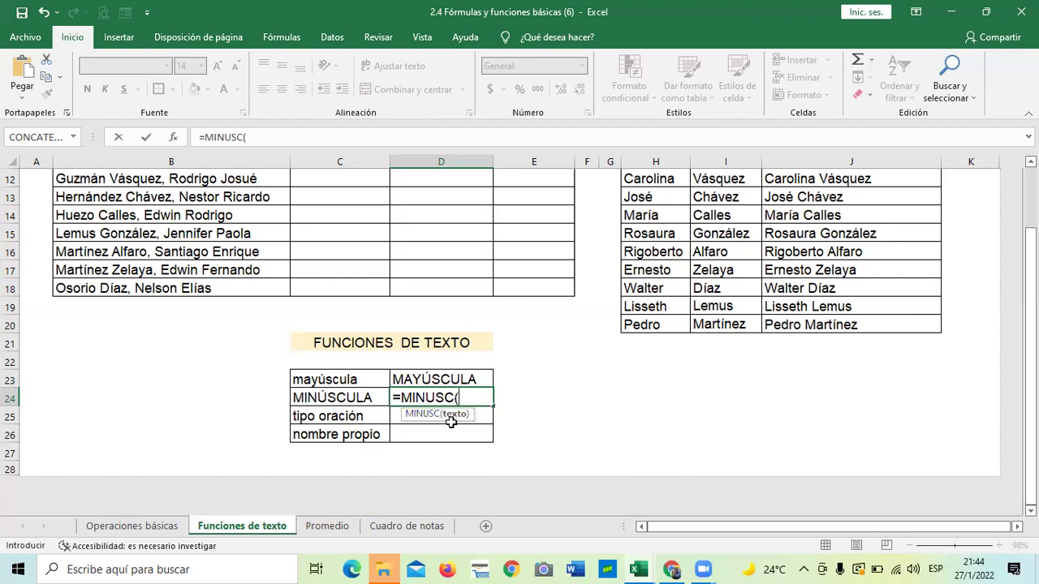
click(335, 397)
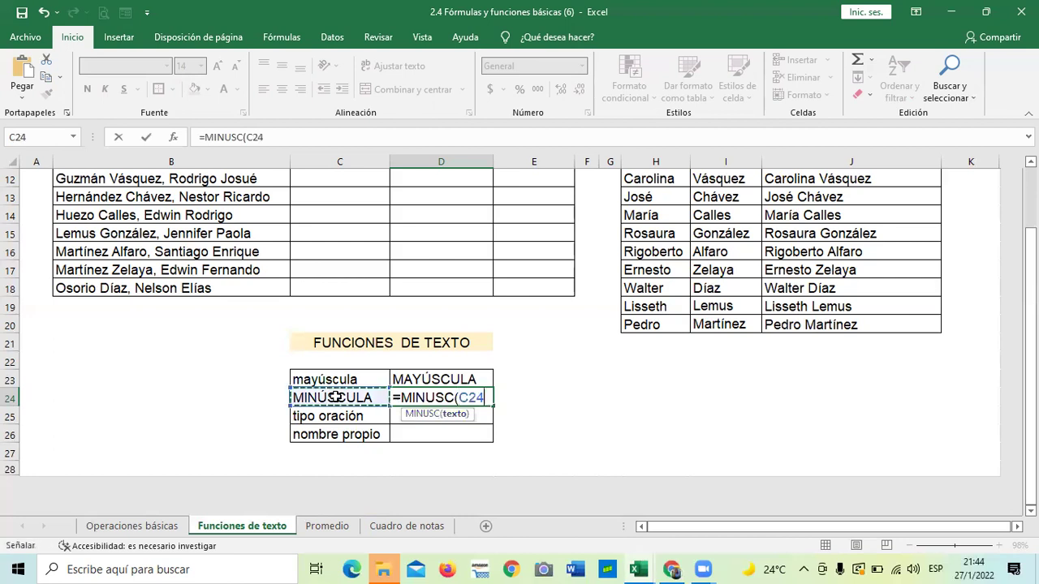
text())
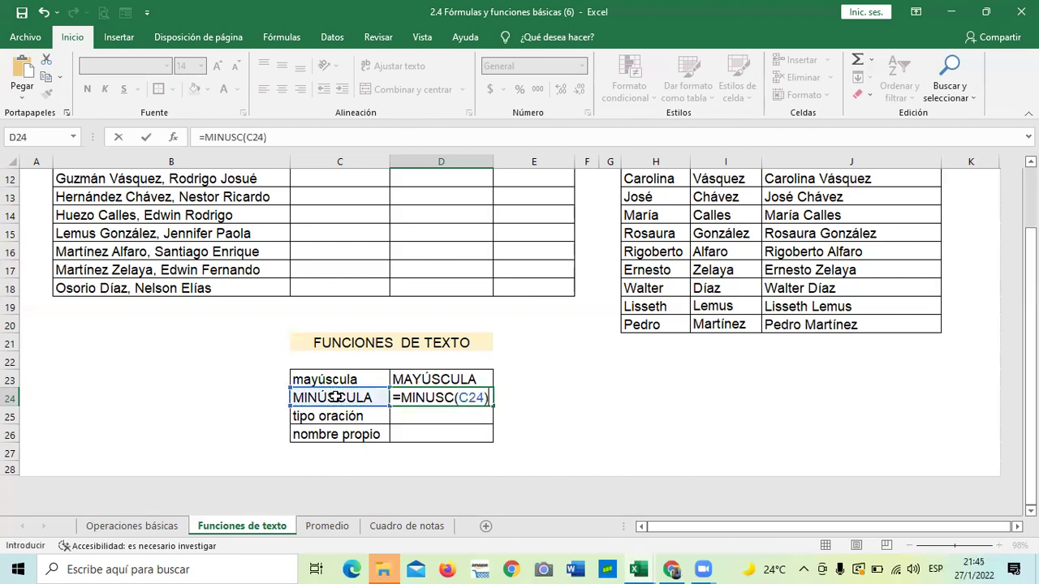
key(Return)
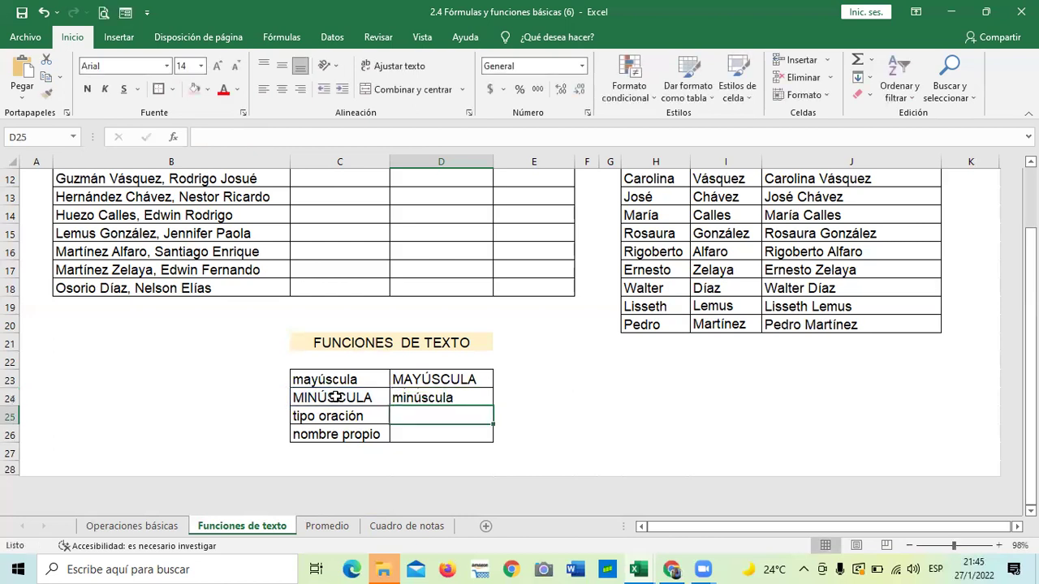
scroll(615, 405, down, 1)
- Enter =NOMPROPIO(C25) in D25 to capitalise each word of the tipo oración label
click(586, 360)
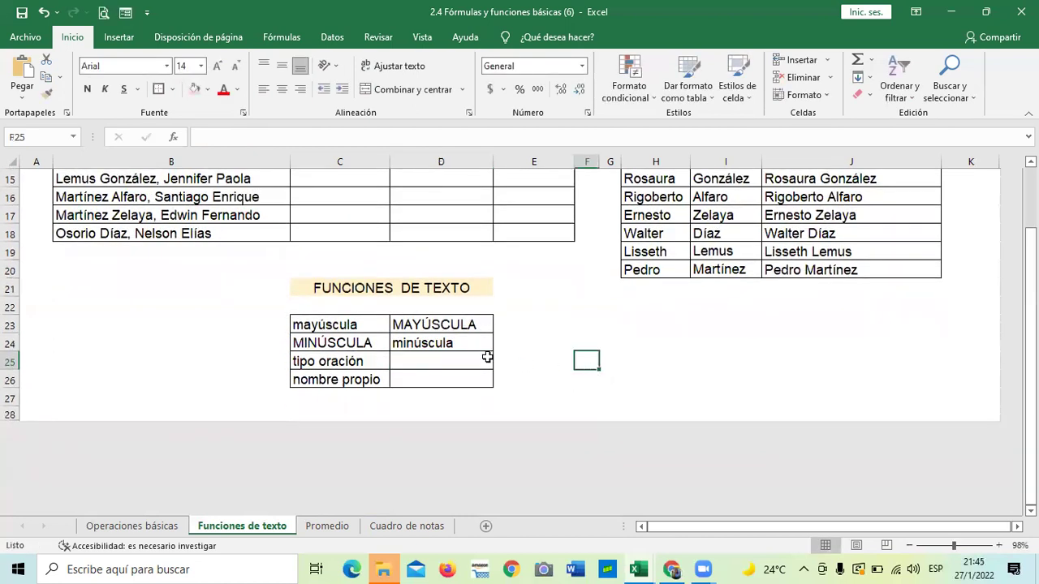
click(424, 362)
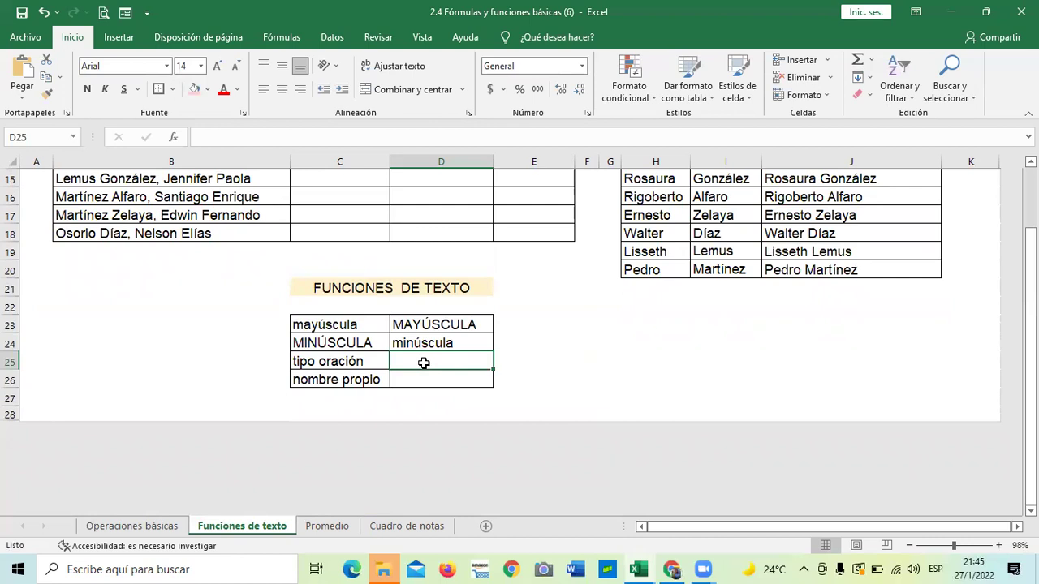
text(=NOMB)
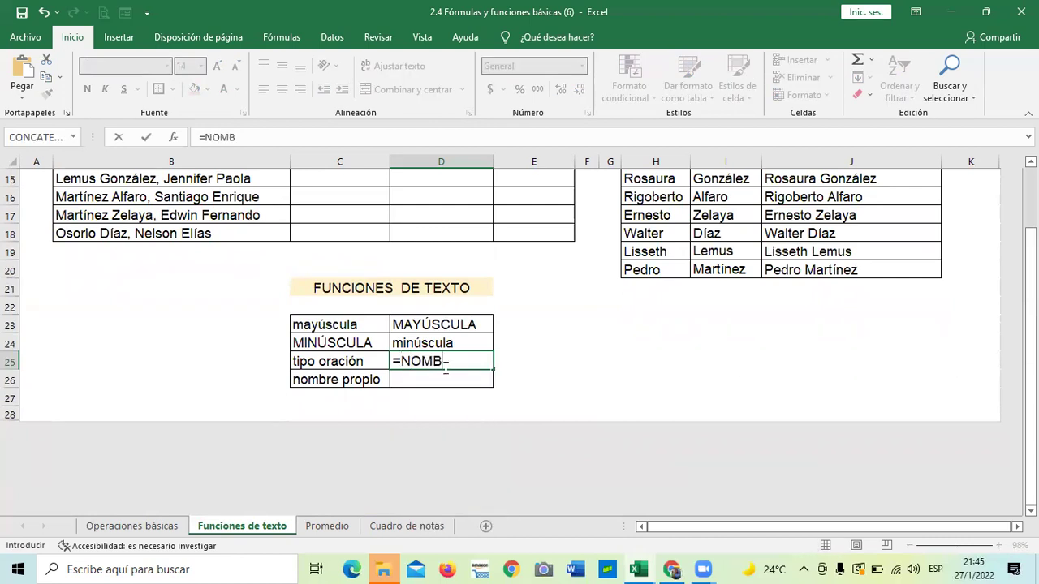
key(BackSpace)
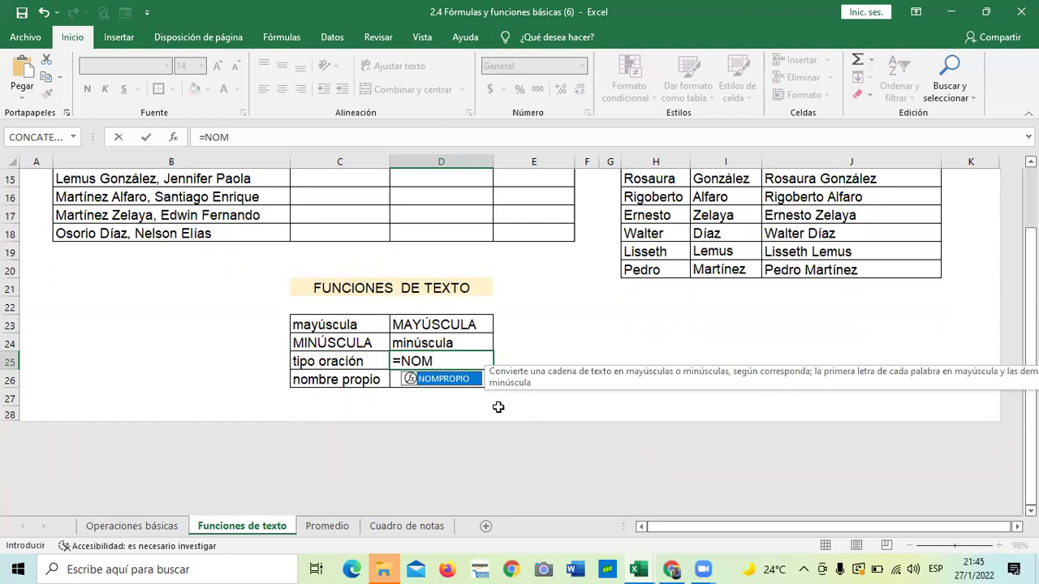
double_click(449, 380)
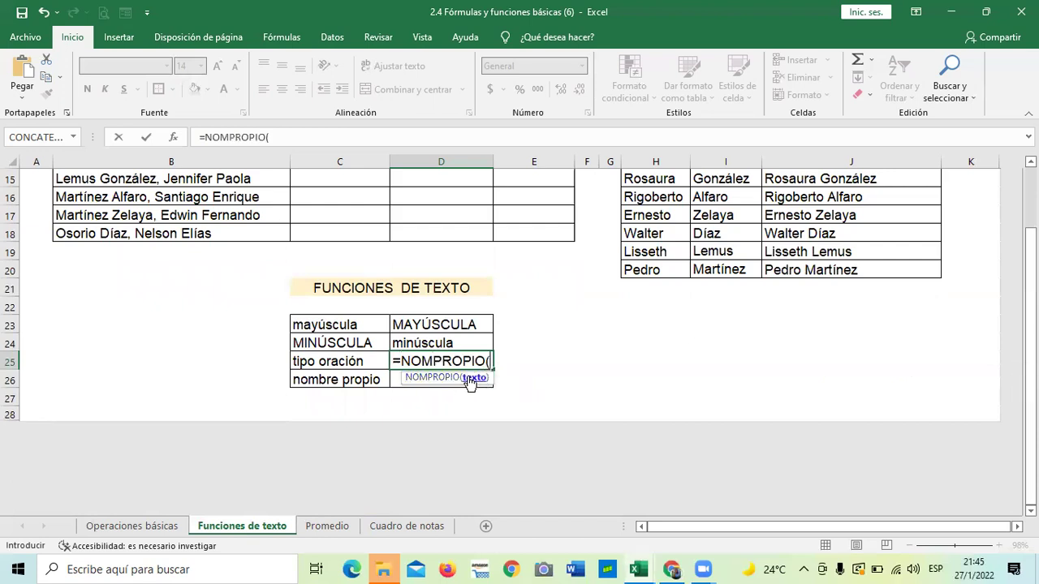
click(367, 361)
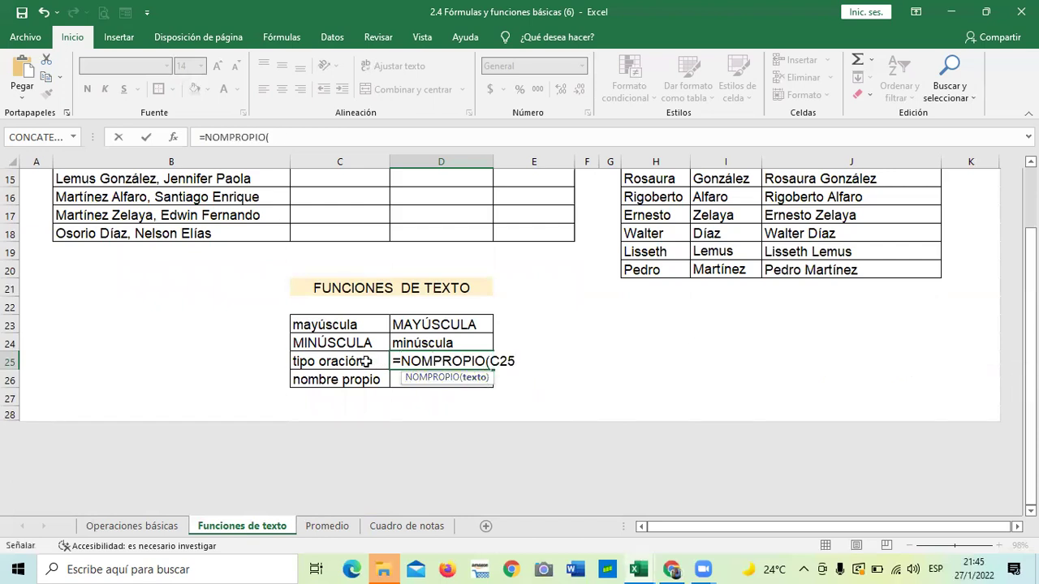
text())
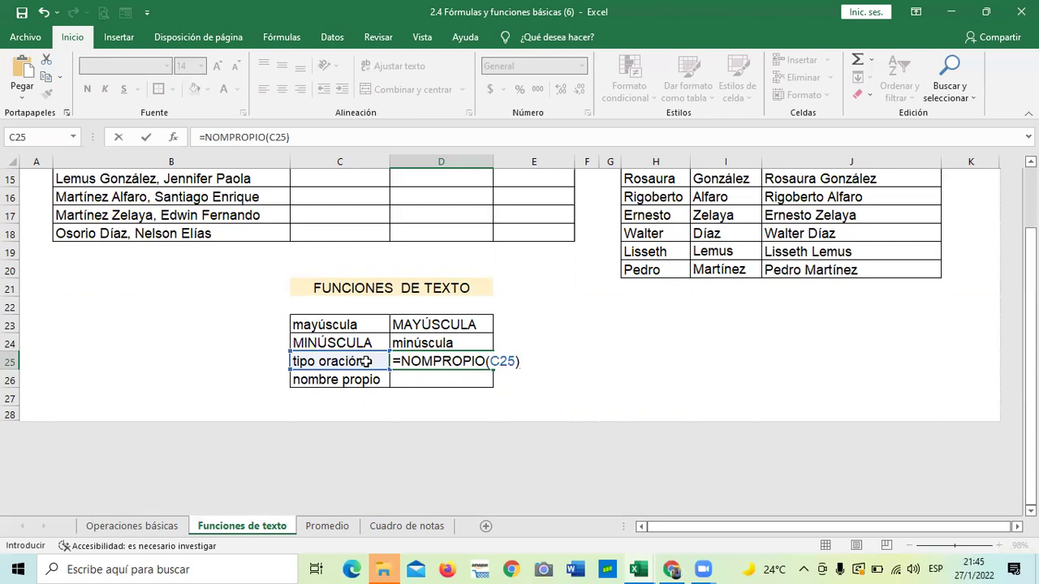
key(Return)
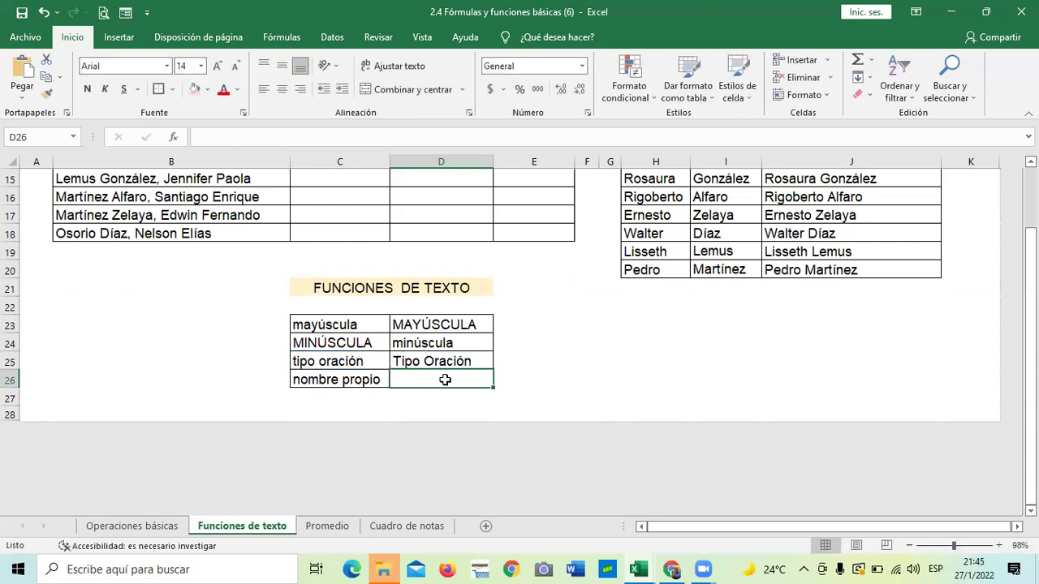
- Enter =NOMPROPIO(C26) in D26 so it shows Nombre Propio
text(=)
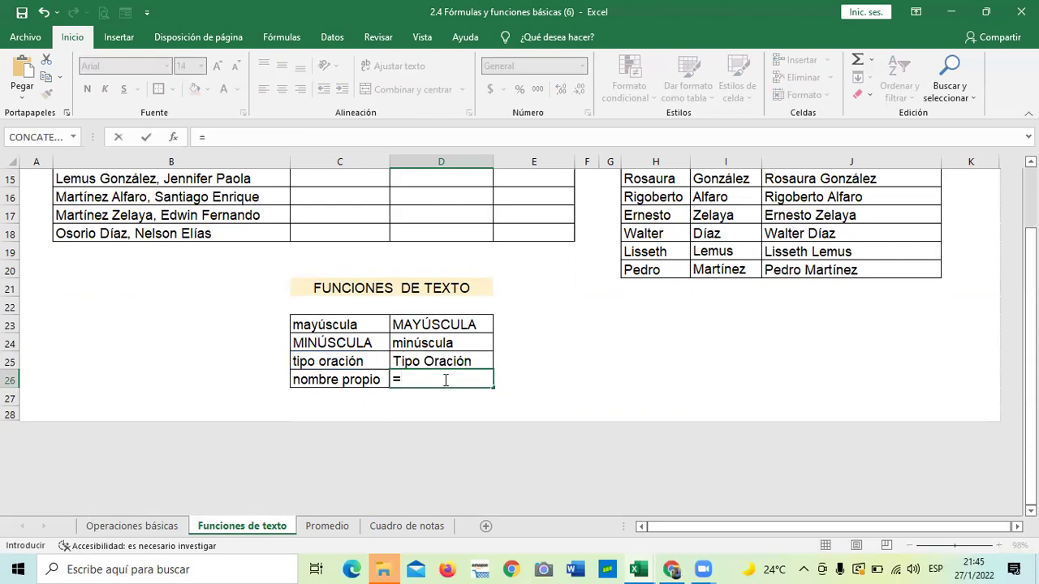
text(NOM)
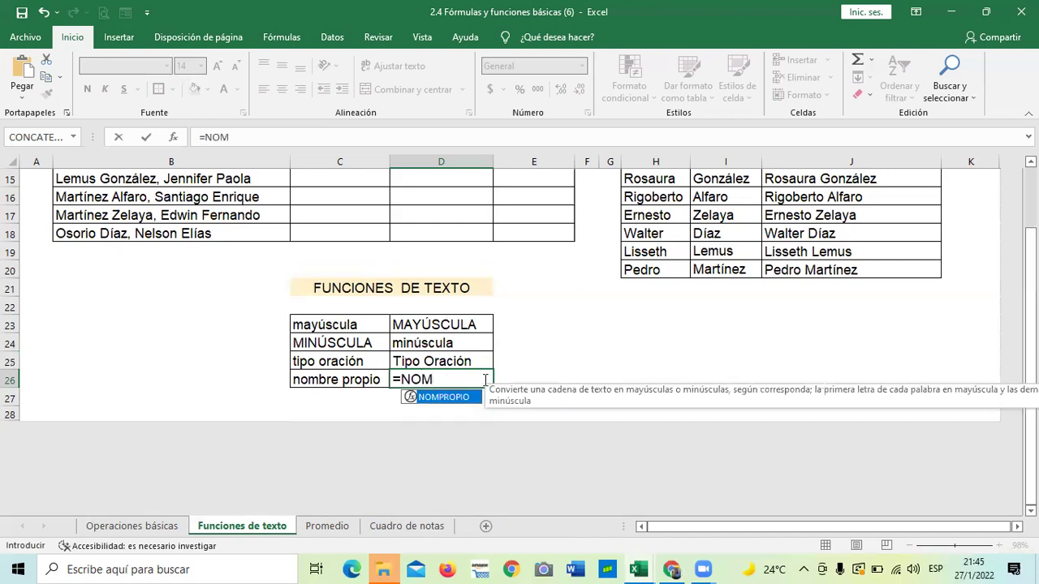
double_click(462, 398)
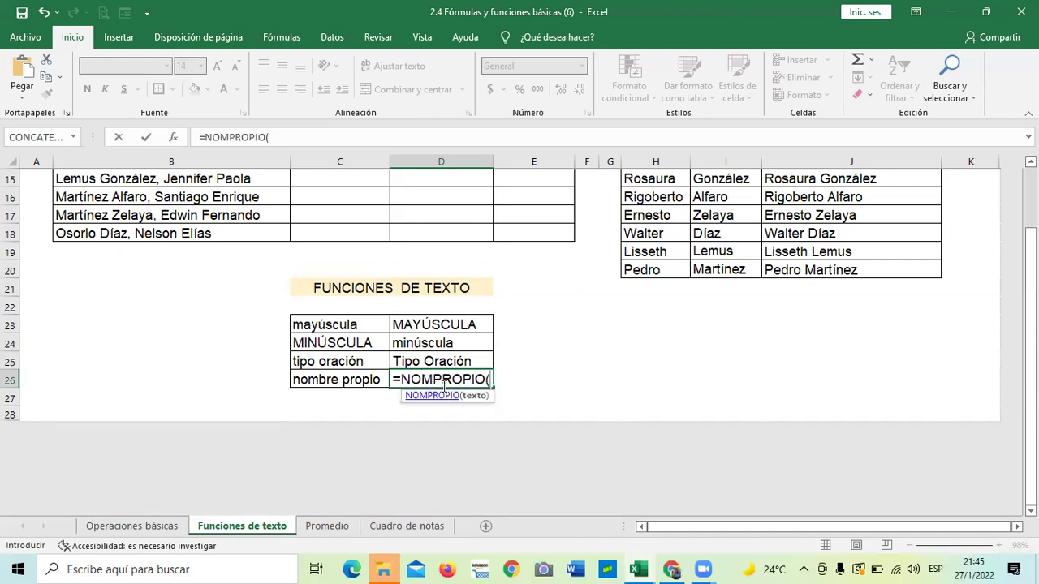
click(368, 380)
text())
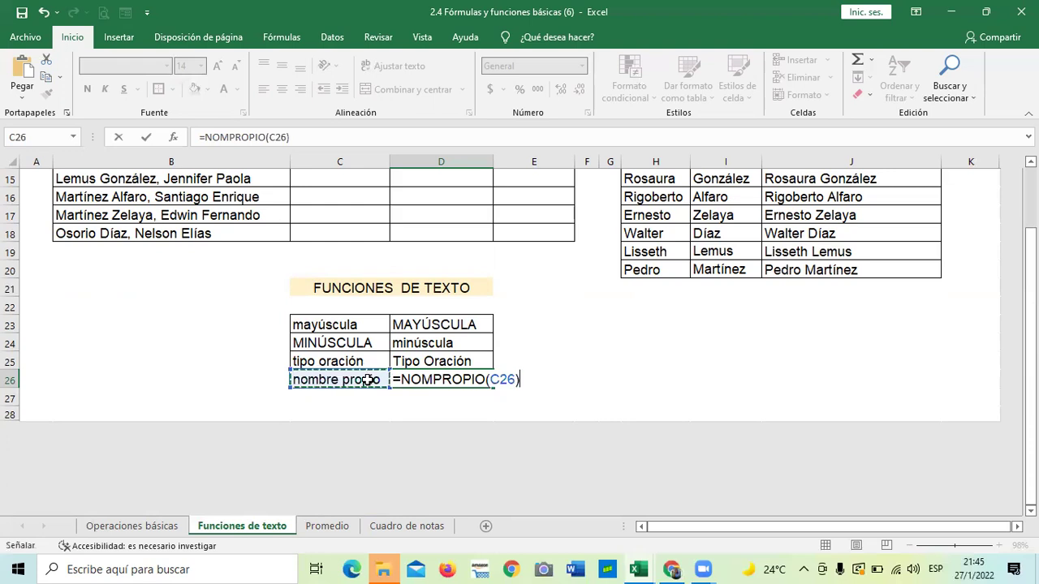
key(Return)
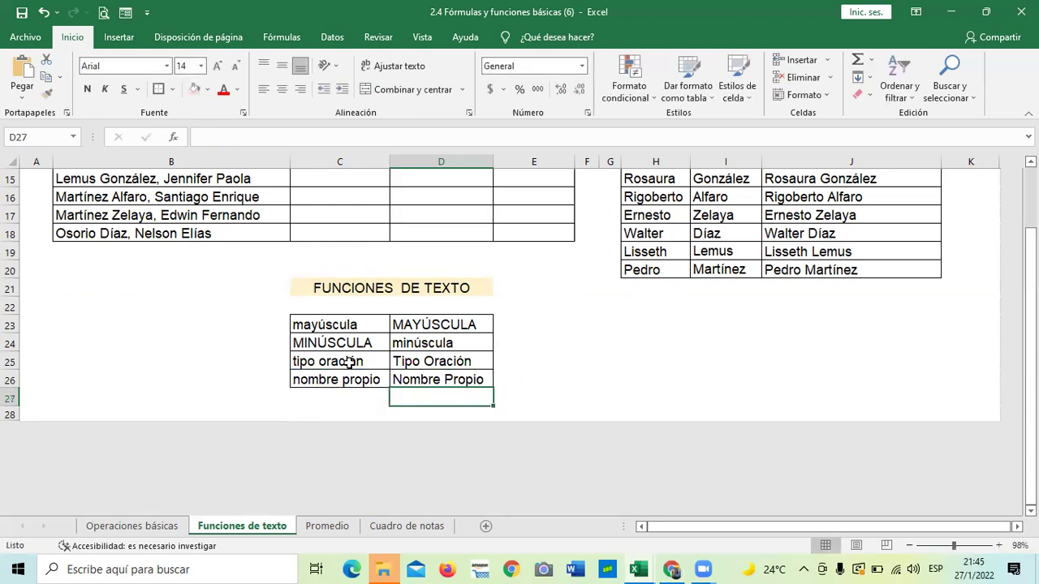
click(568, 387)
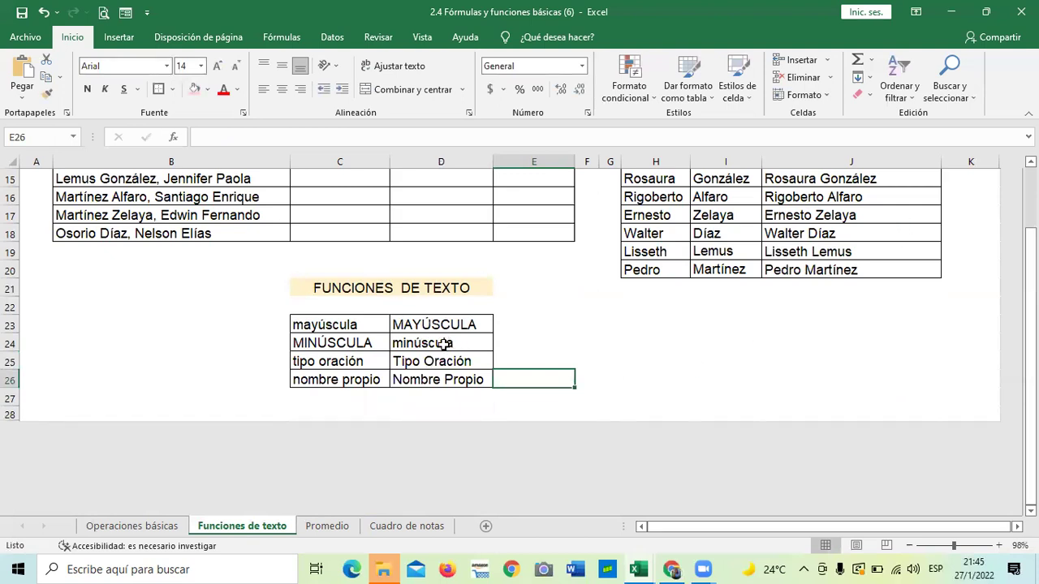
scroll(463, 360, up, 2)
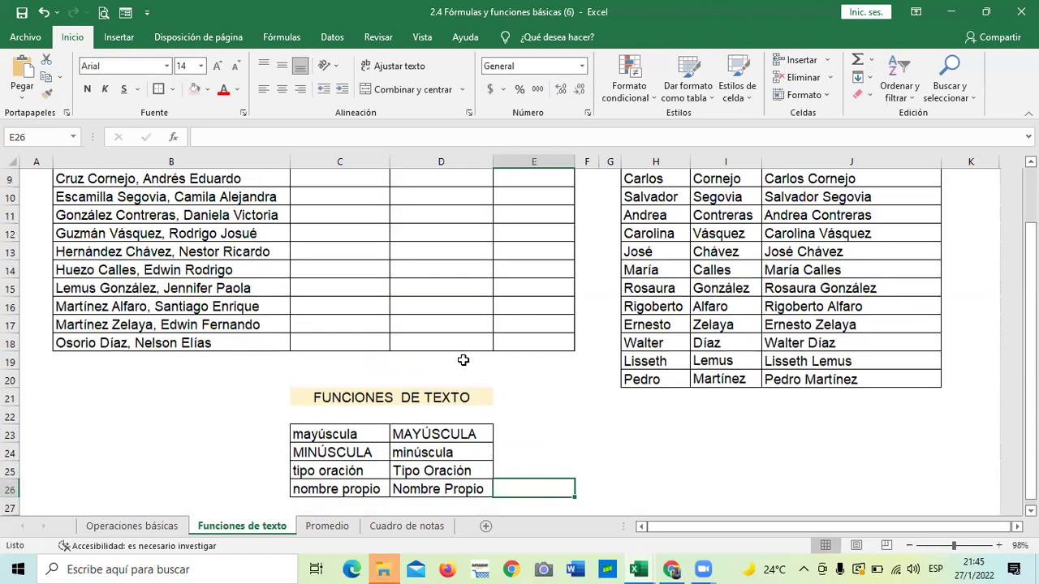
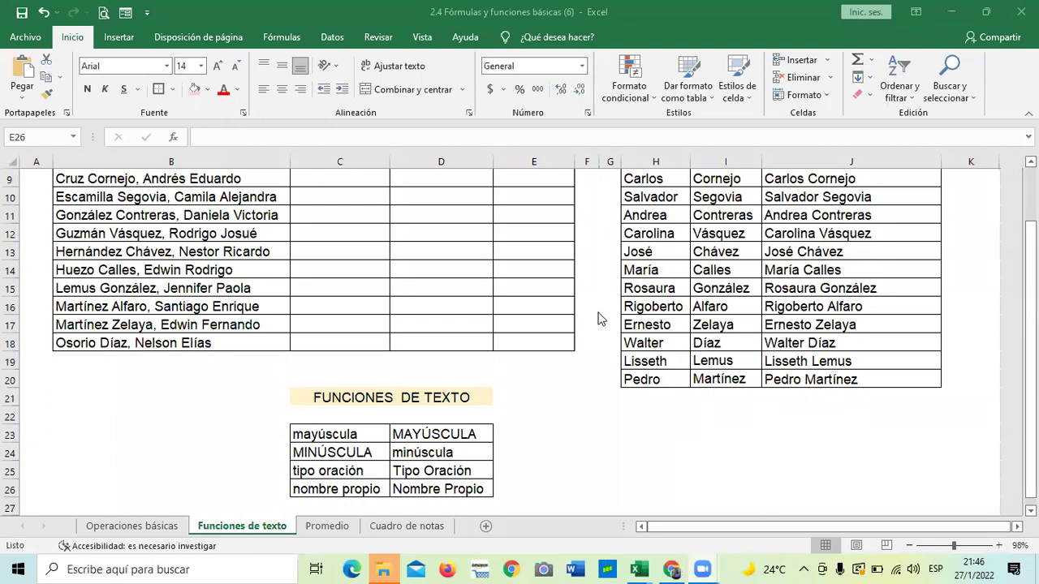
- Scroll to the top of the Funciones de texto sheet and select cell E6 beside the first name
scroll(444, 420, up, 1)
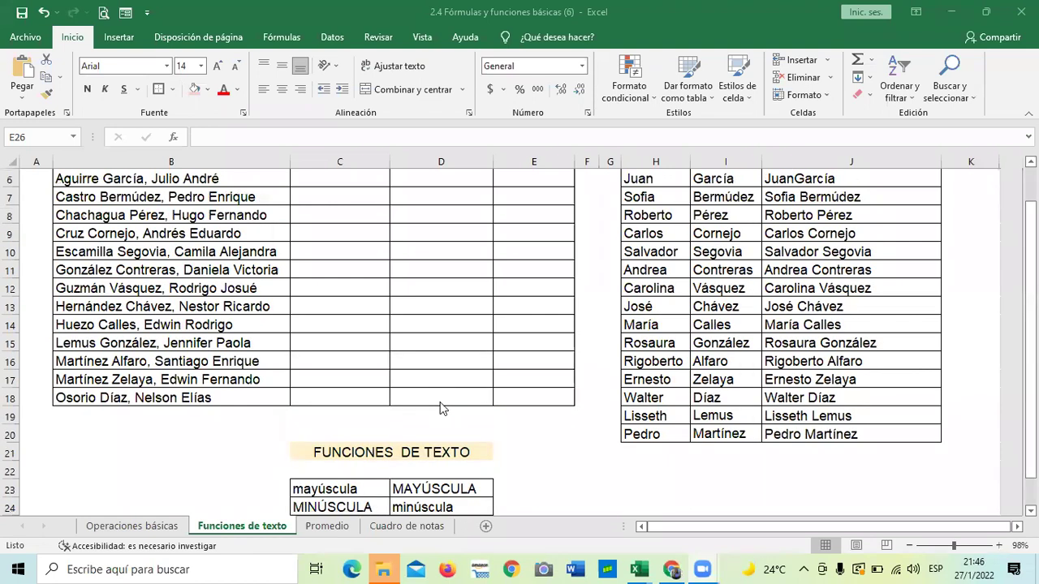
click(451, 377)
scroll(450, 374, up, 2)
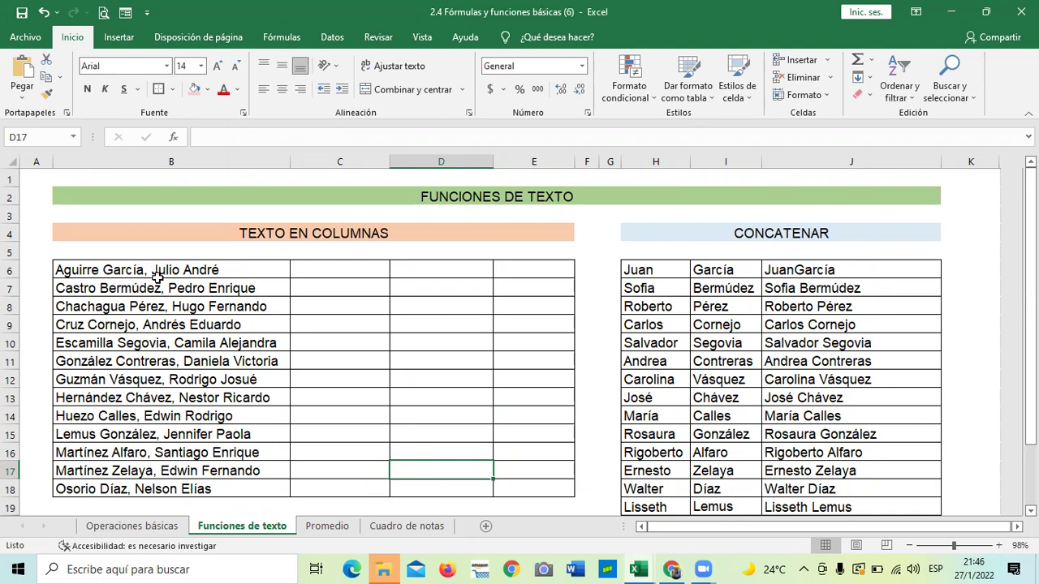
click(335, 274)
click(426, 276)
click(520, 270)
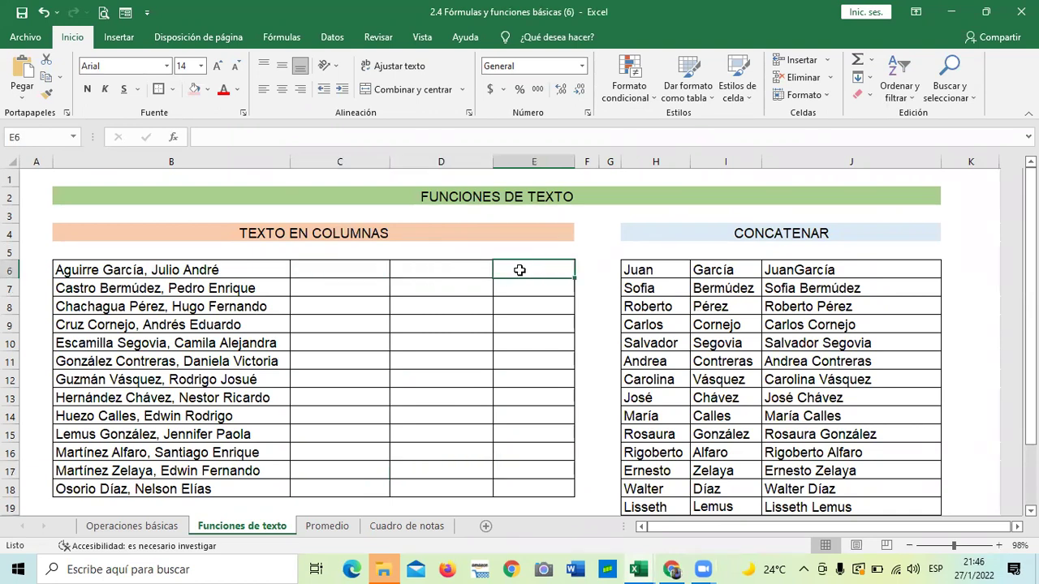
click(367, 274)
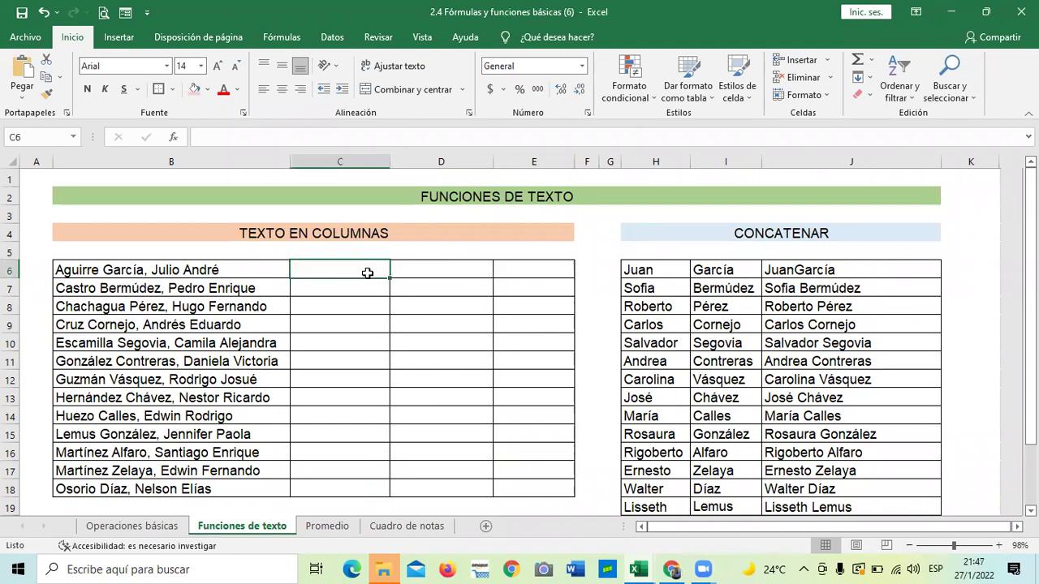
click(459, 276)
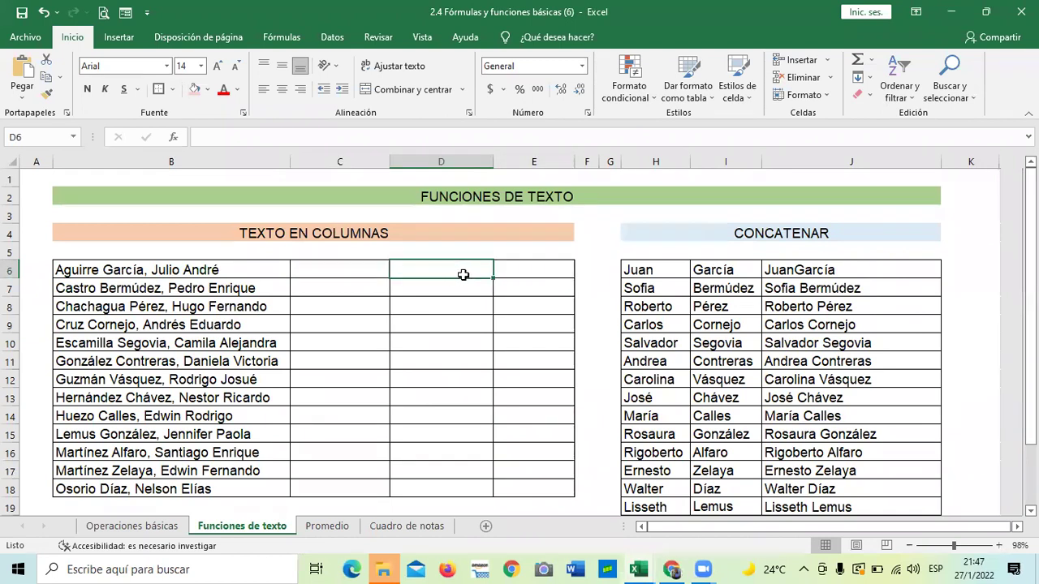
click(511, 273)
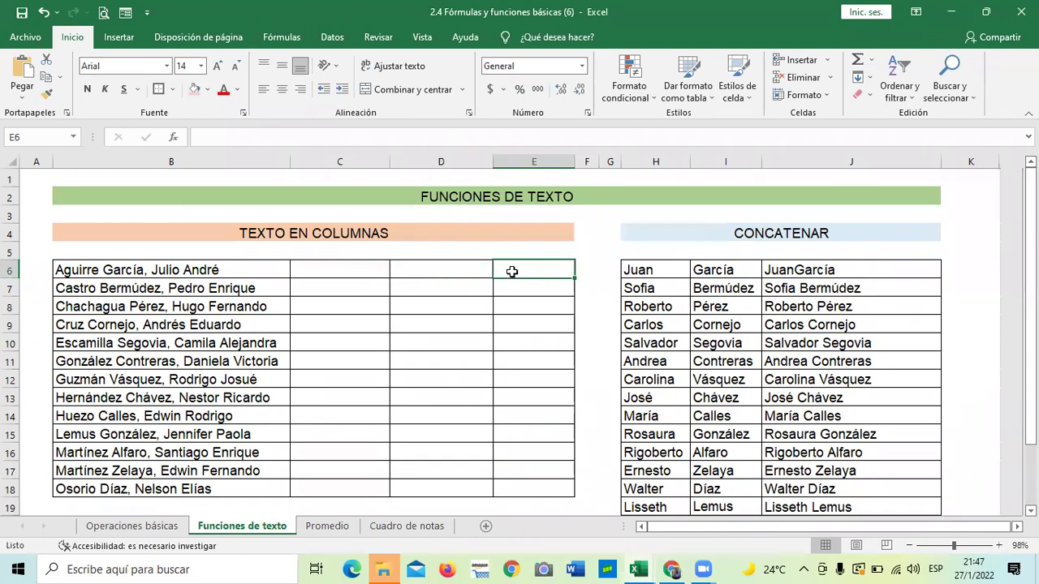
click(376, 273)
click(428, 273)
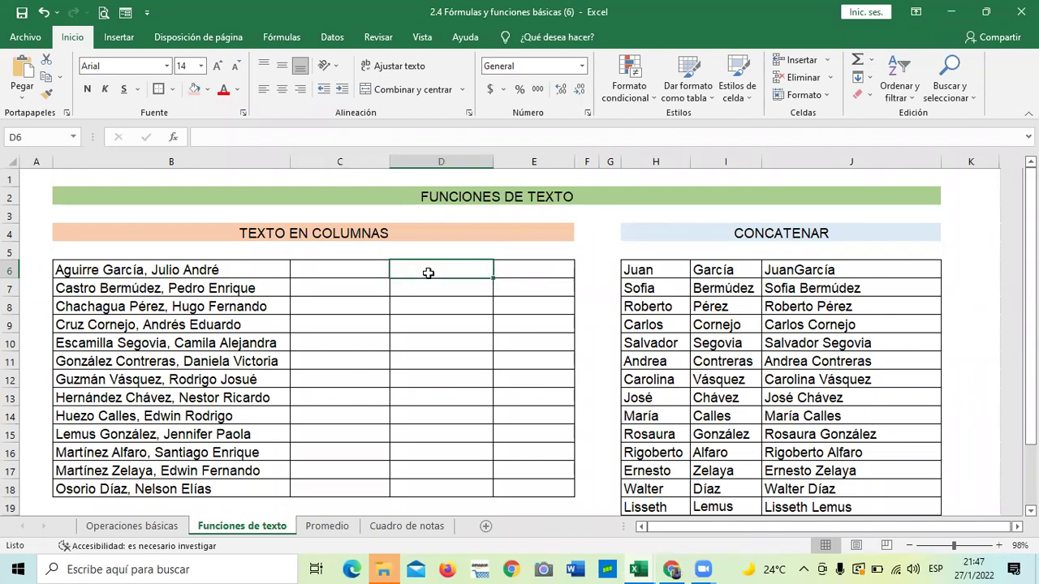
click(359, 272)
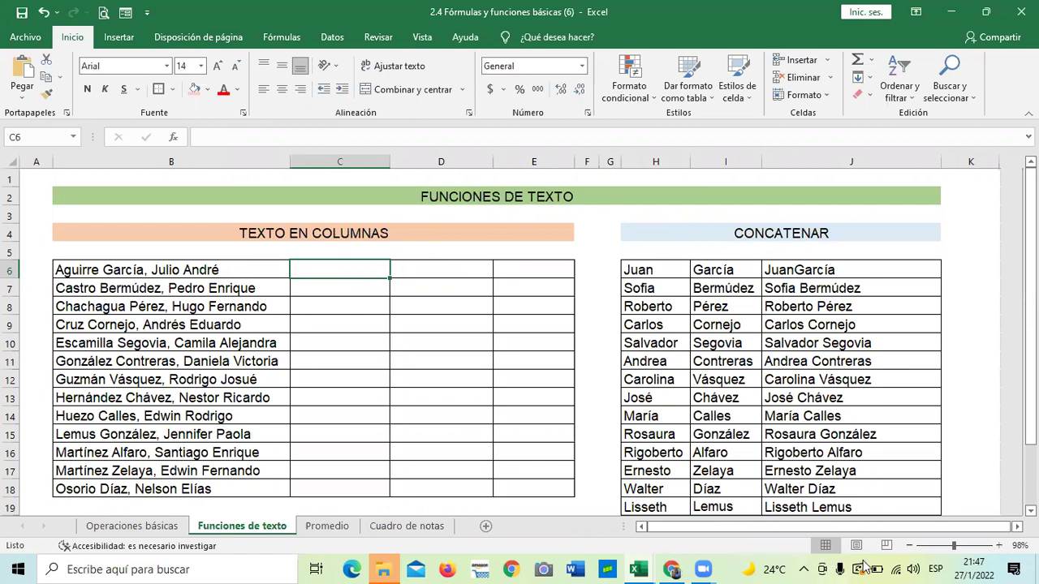
click(441, 337)
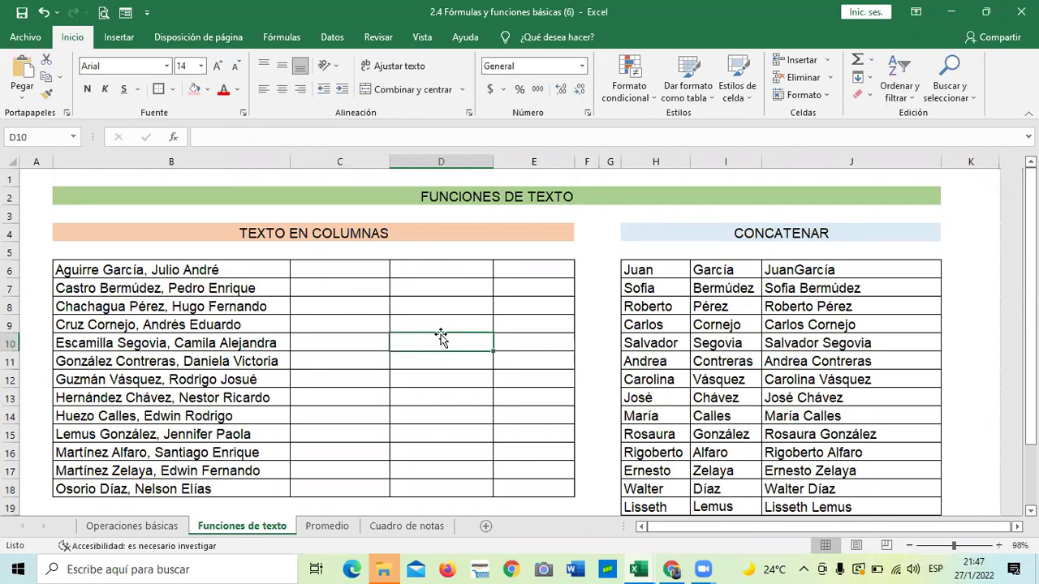
click(522, 270)
- Enter =DERECHA(B6;10) in E6 to return the last 10 characters of B6's name
text(=)
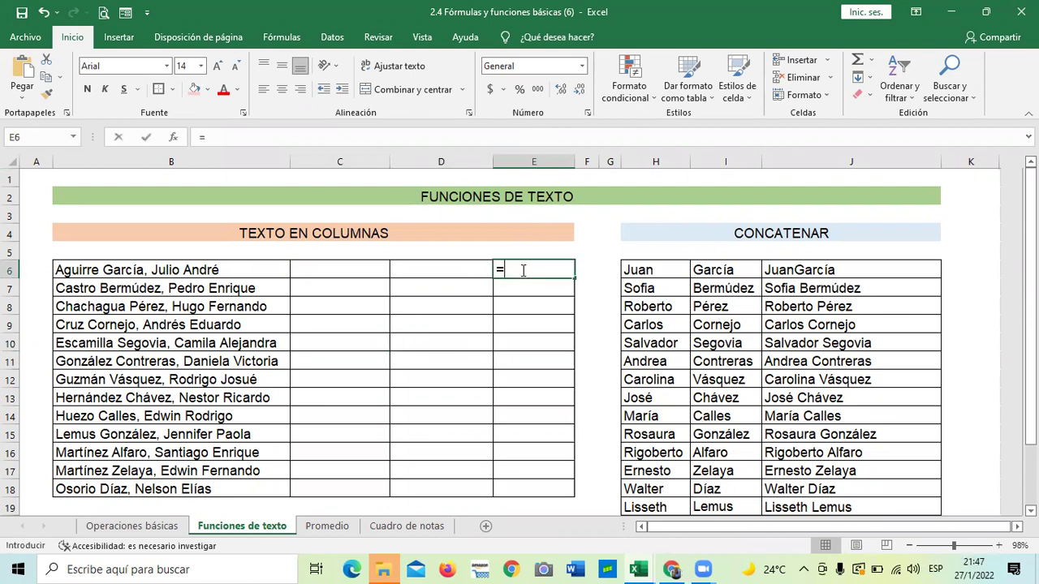
text(D)
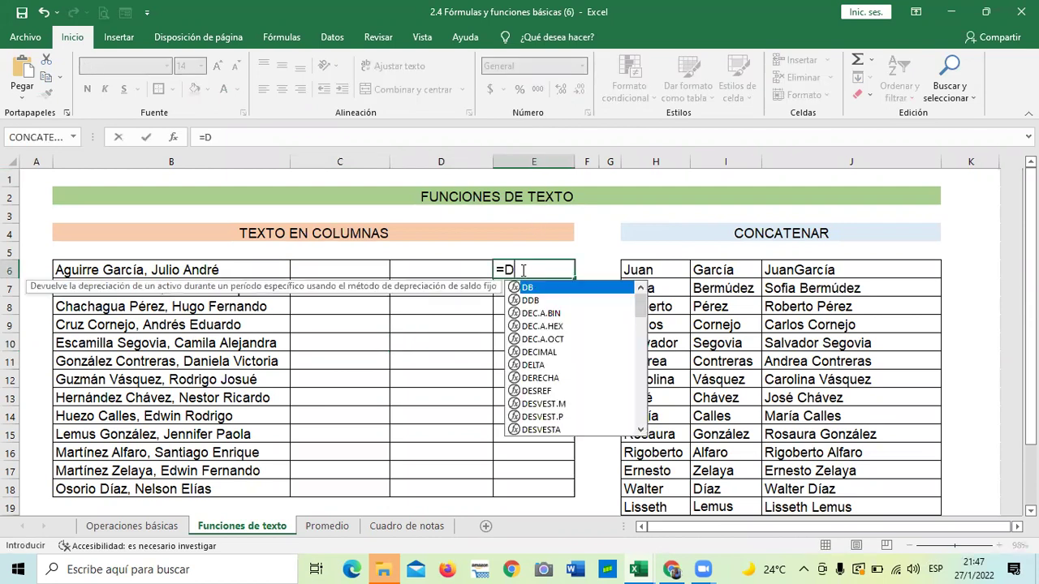
text(ER)
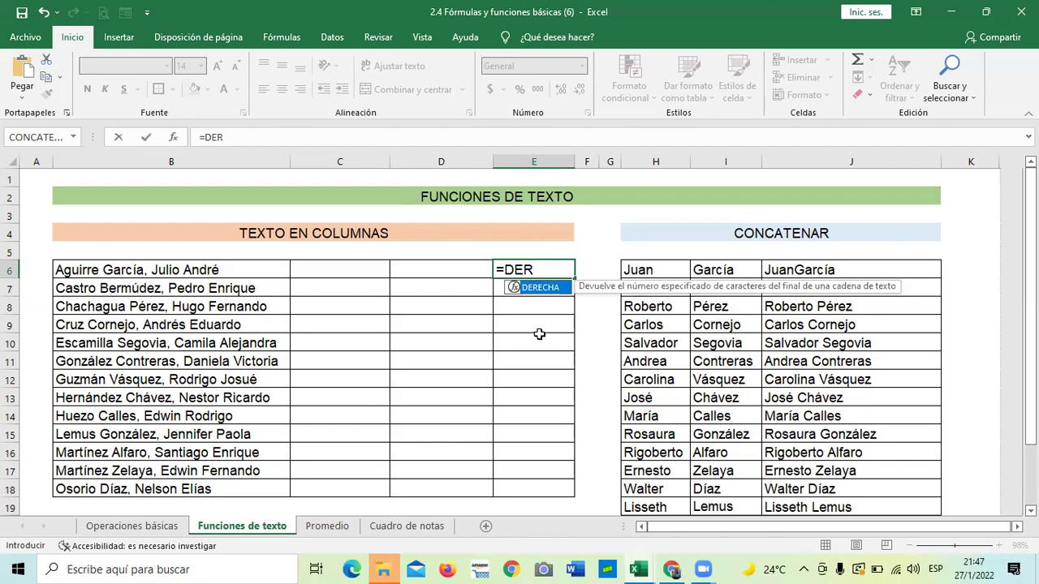
double_click(528, 288)
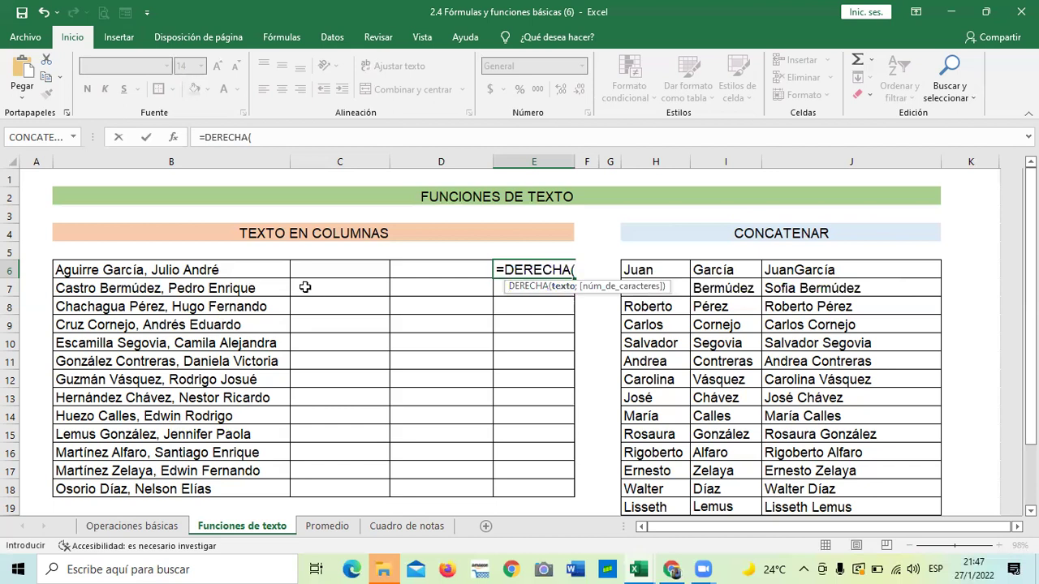
click(260, 268)
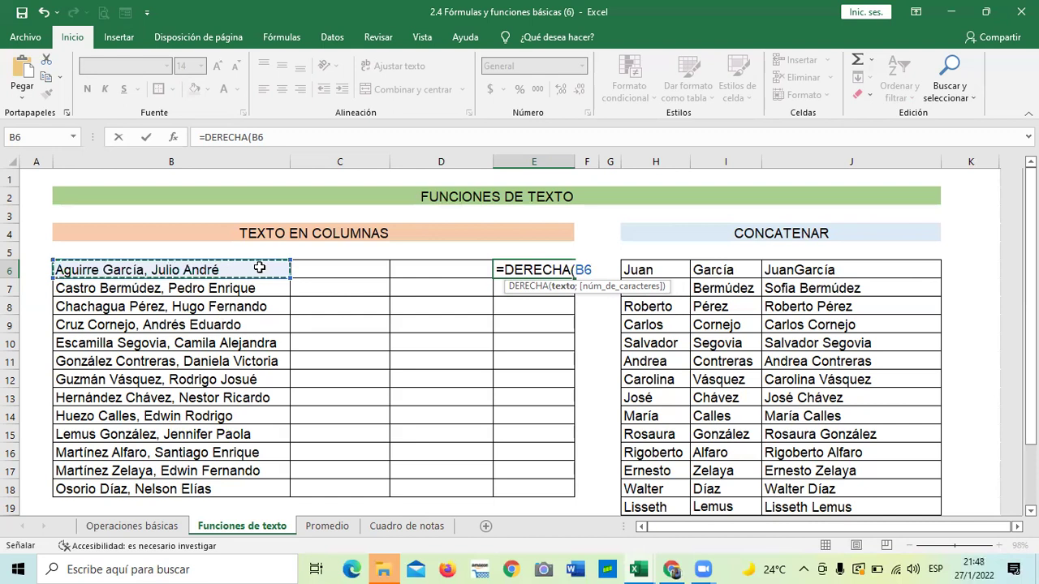
text(;)
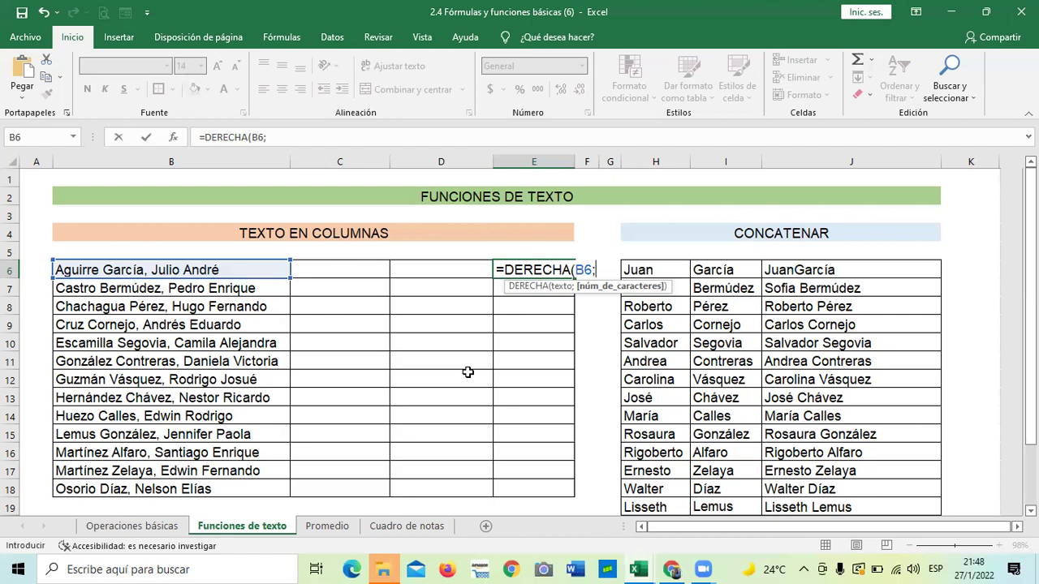
text(10))
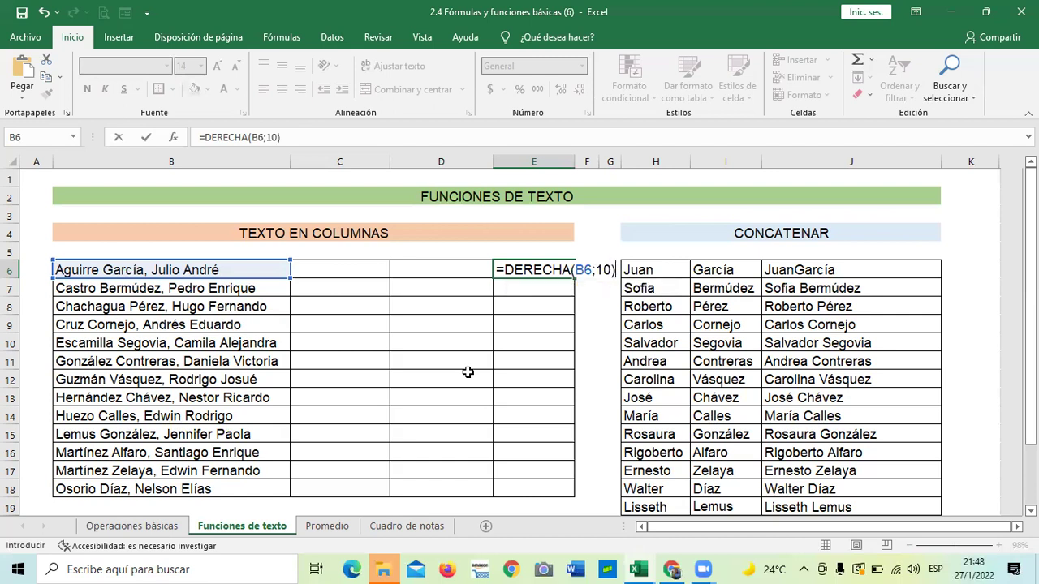
key(Return)
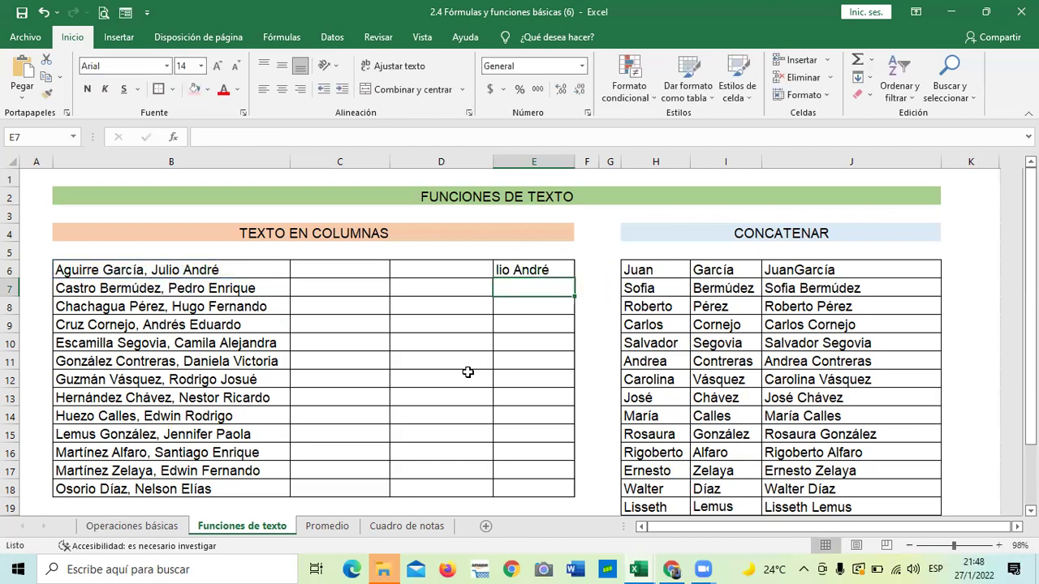
click(517, 274)
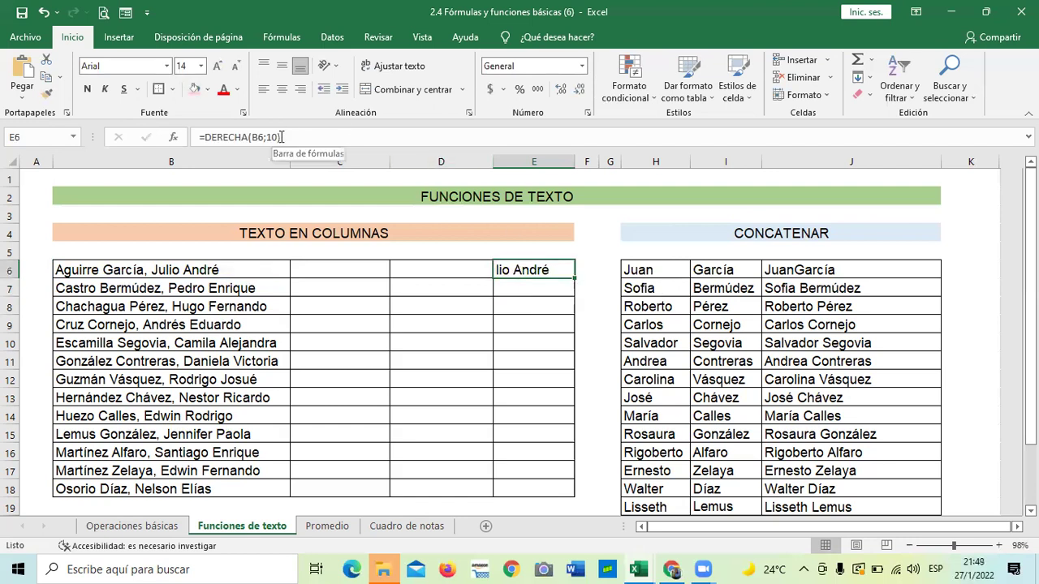
- Change E6's formula to =DERECHA(B6;12) so it shows Julio André
click(281, 137)
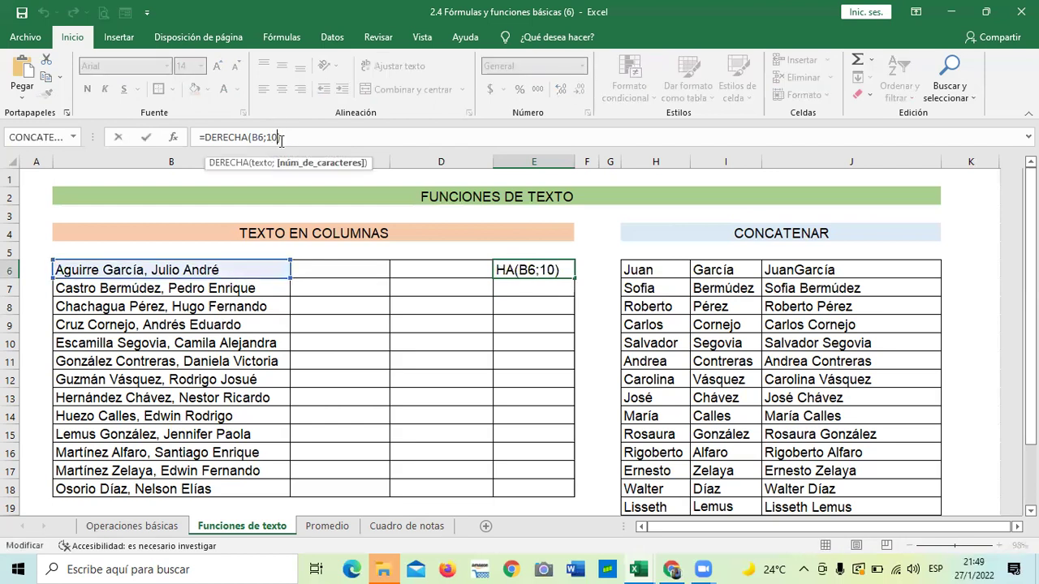
key(BackSpace)
text(2)
key(Return)
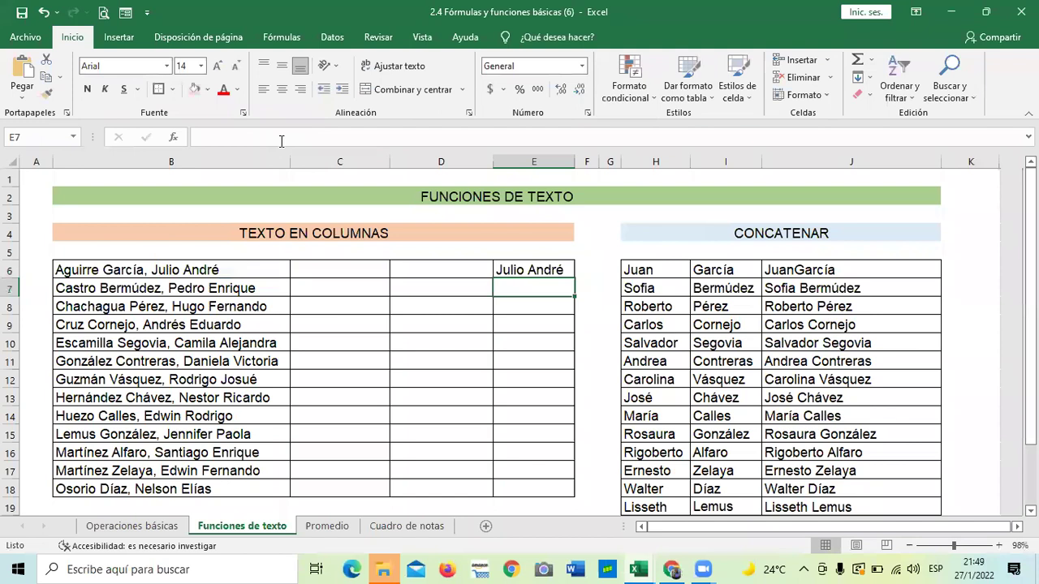
- Narrow column D and widen column E to fit the names
drag(494, 164, 482, 164)
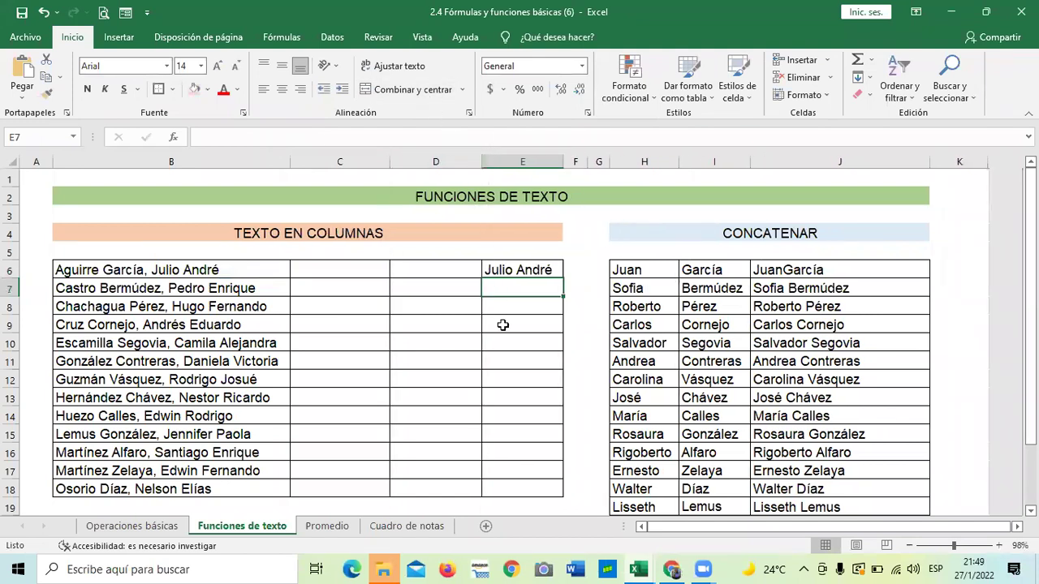
drag(563, 162, 573, 160)
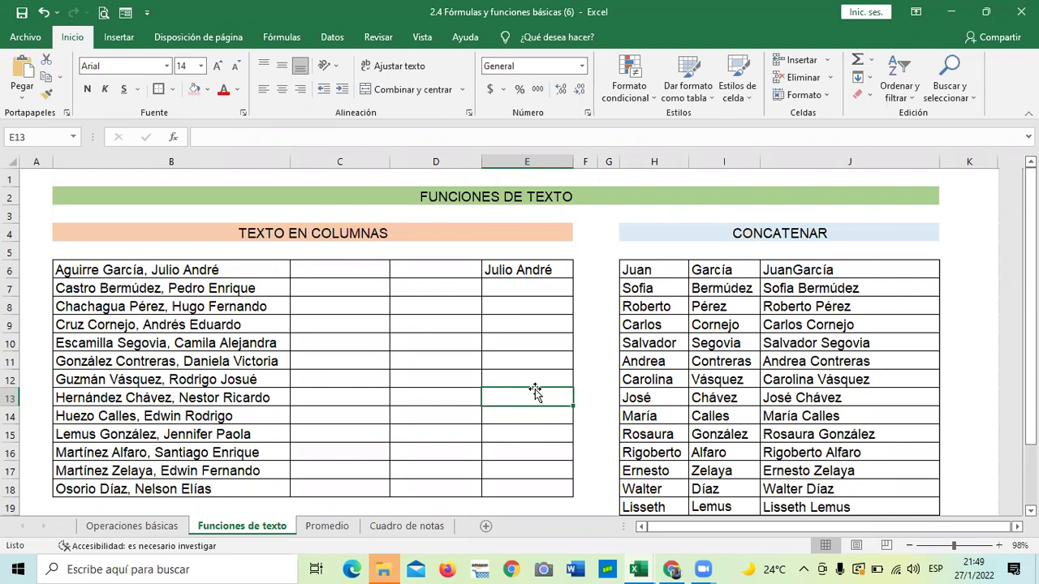
click(525, 286)
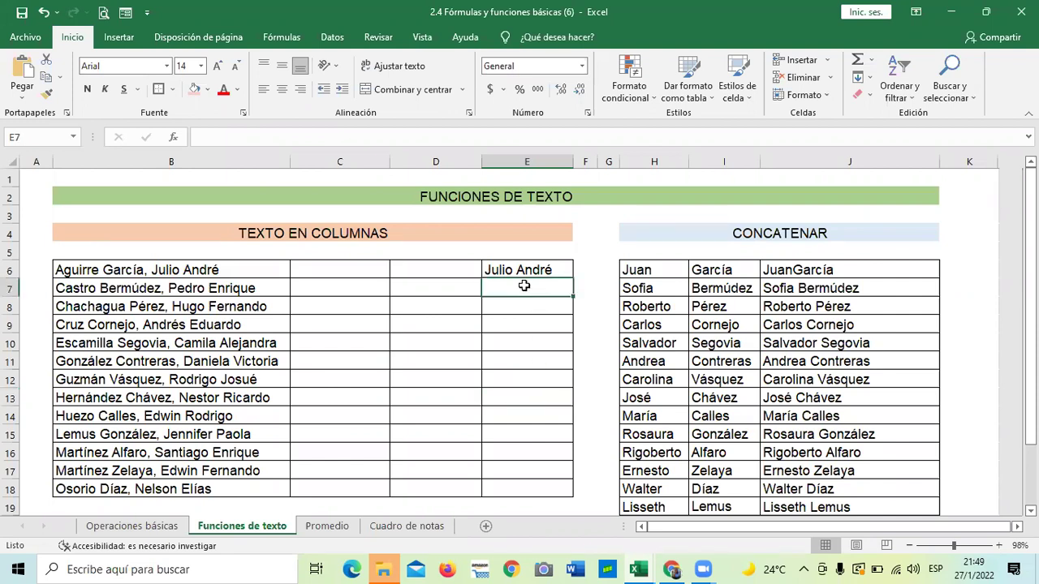
click(538, 270)
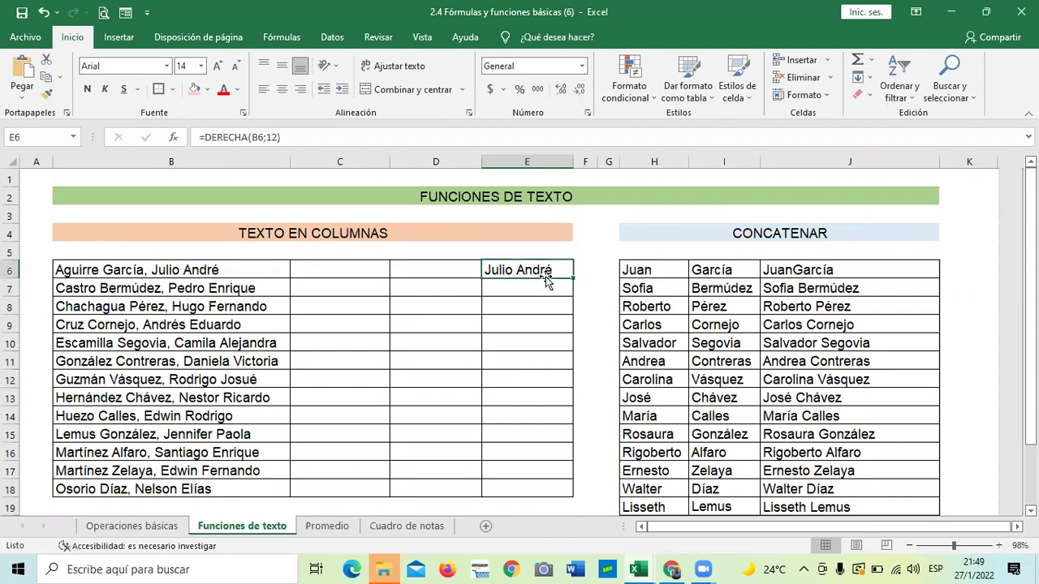
- Copy the DERECHA formula down to E7:E9, set E7's character count to 14, and widen column E
drag(574, 278, 578, 341)
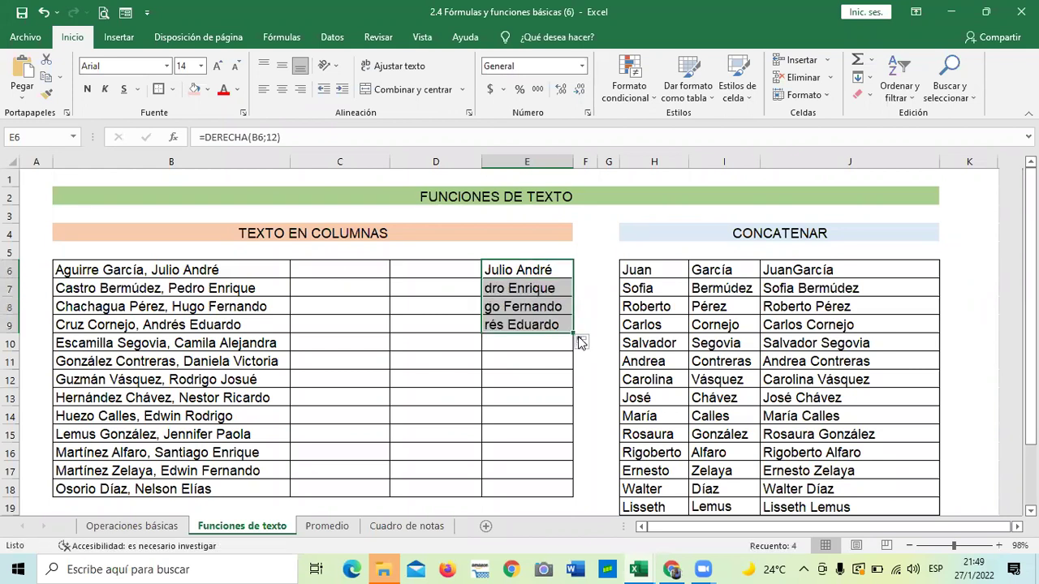
click(541, 360)
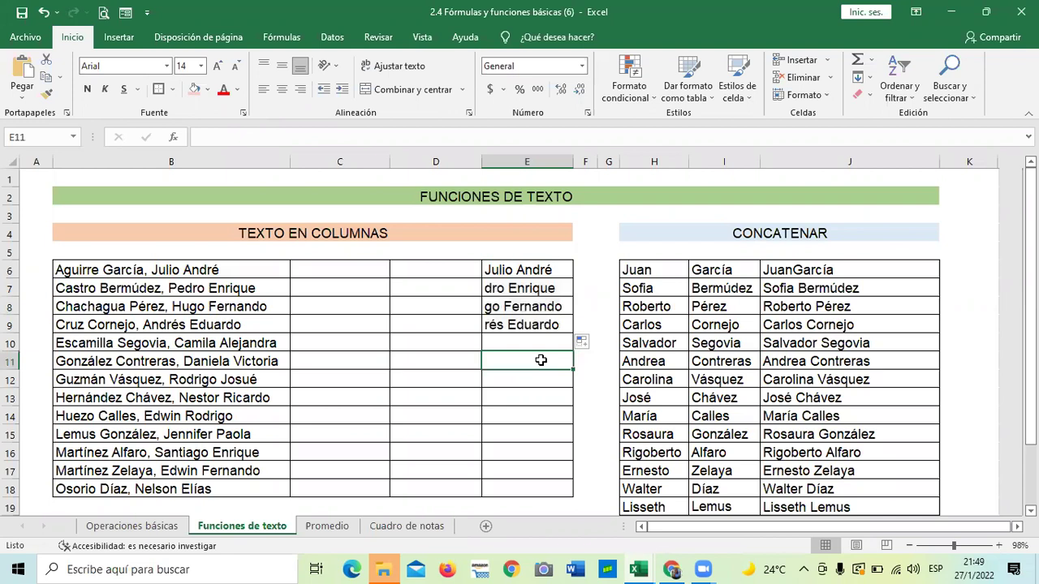
click(526, 288)
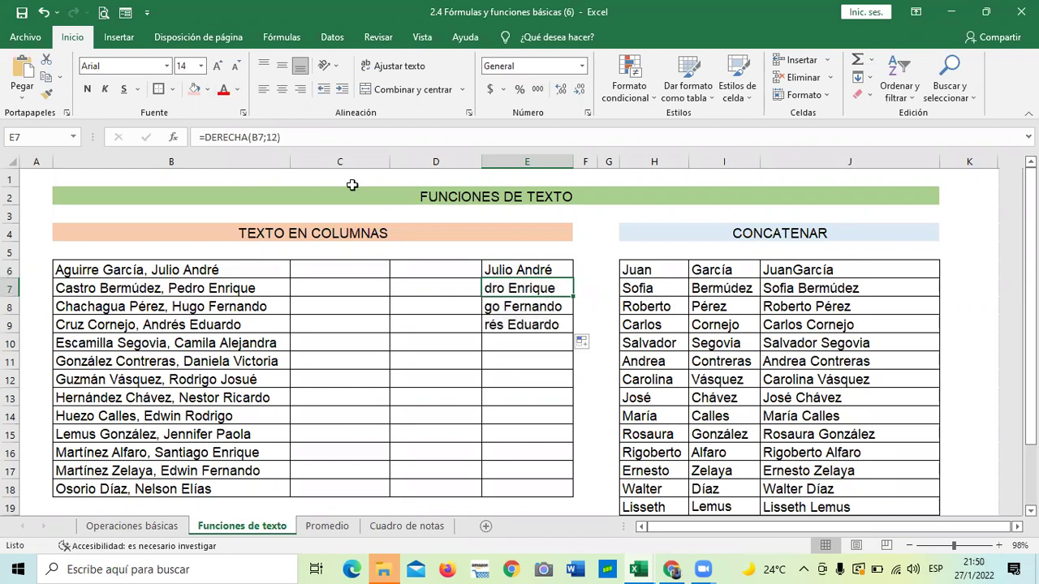
click(276, 138)
key(BackSpace)
text(4)
key(Return)
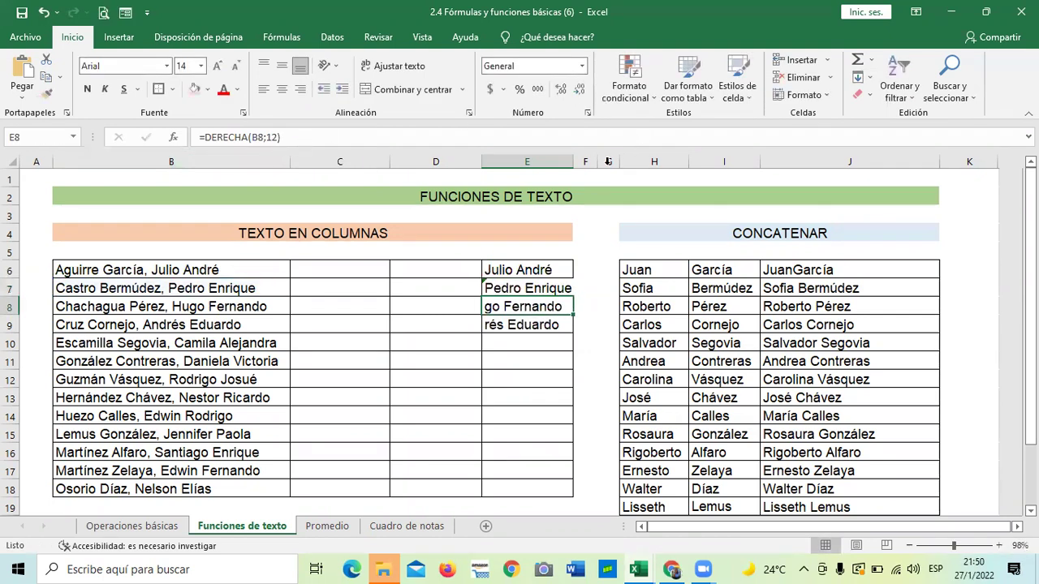
drag(572, 161, 582, 159)
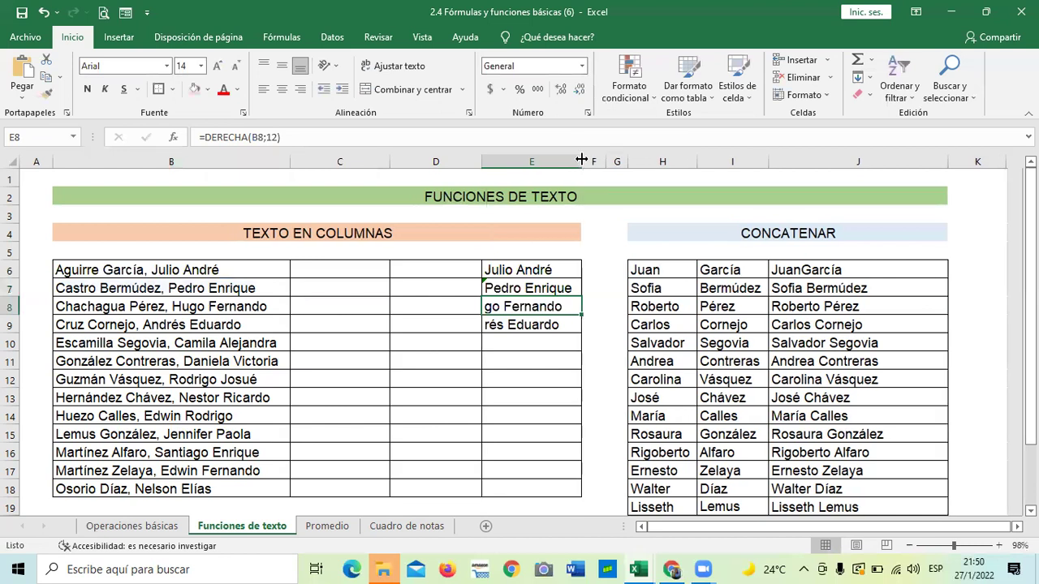
click(491, 289)
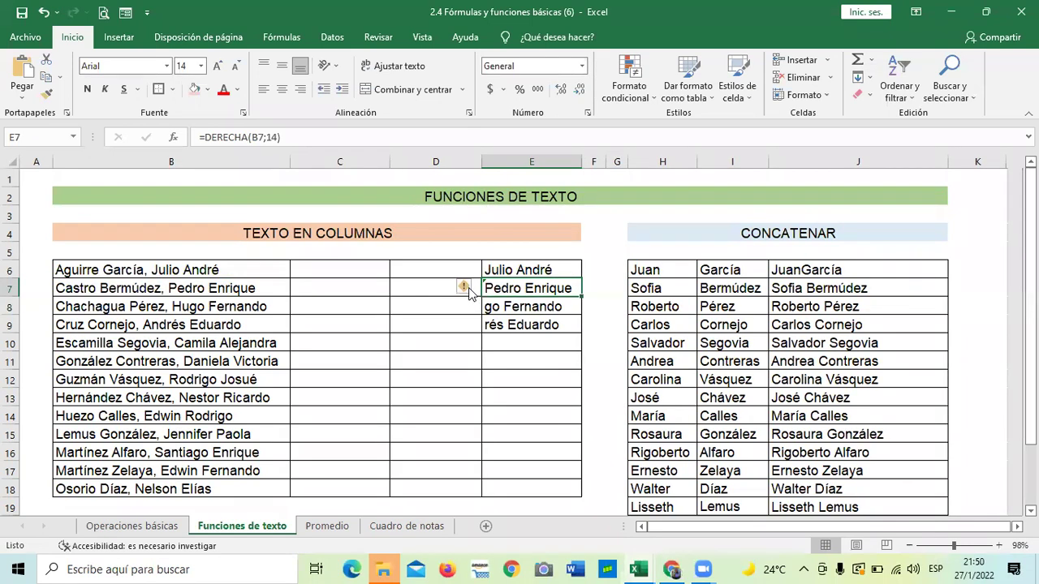
mouse_move(471, 292)
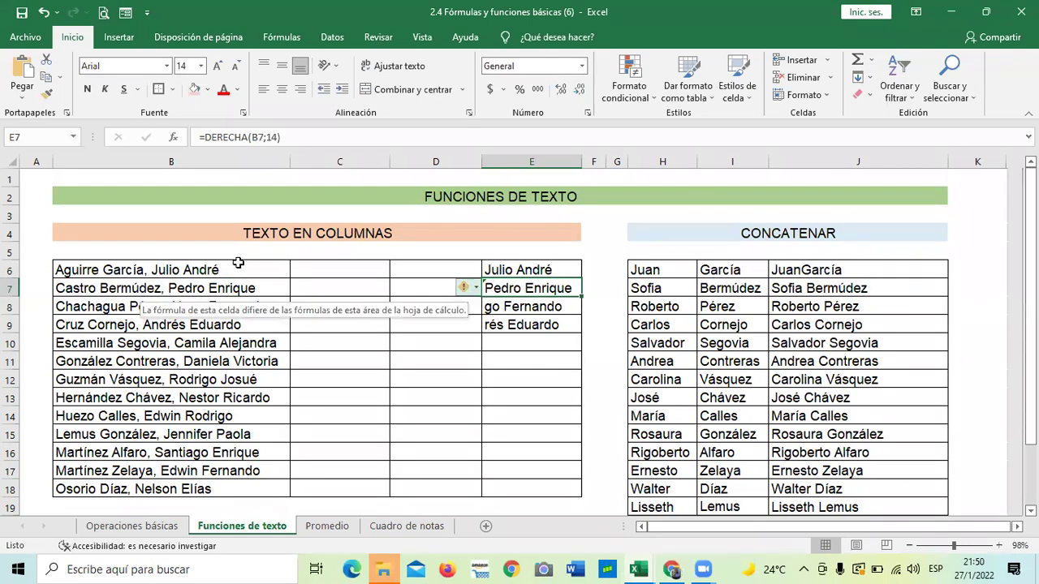
click(284, 140)
key(BackSpace)
text(4)
key(Return)
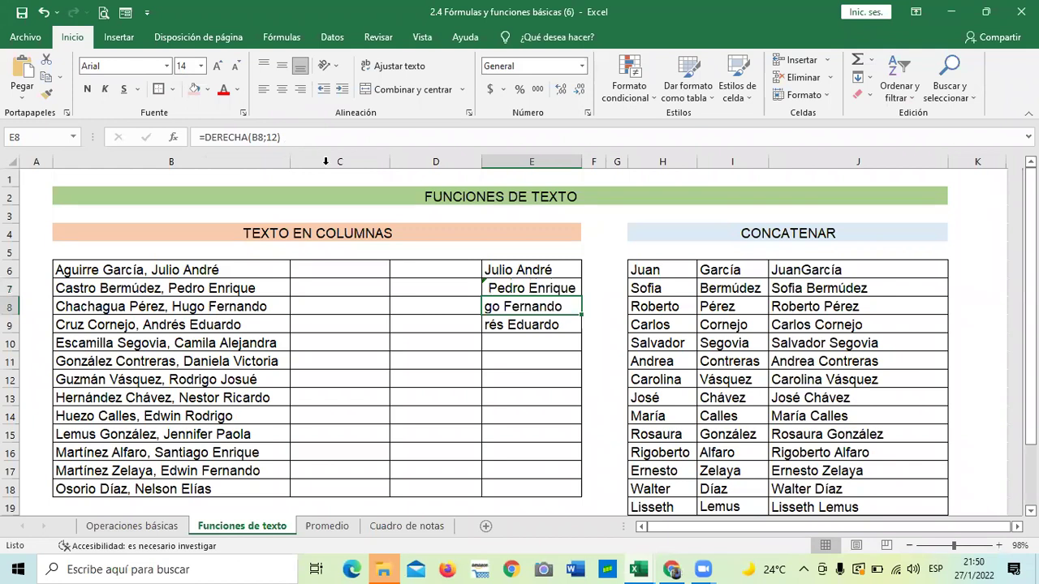
click(507, 321)
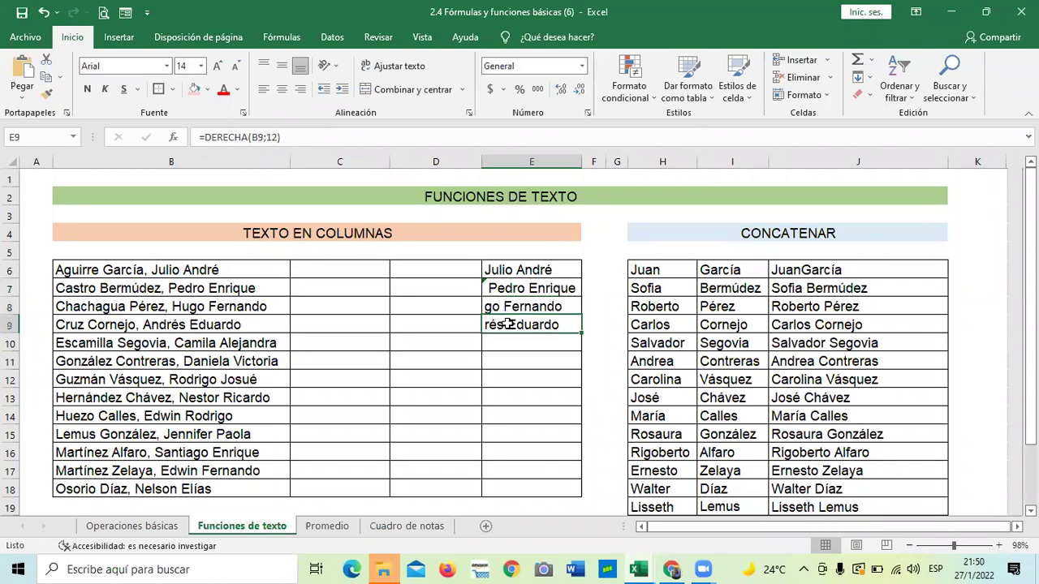
click(507, 307)
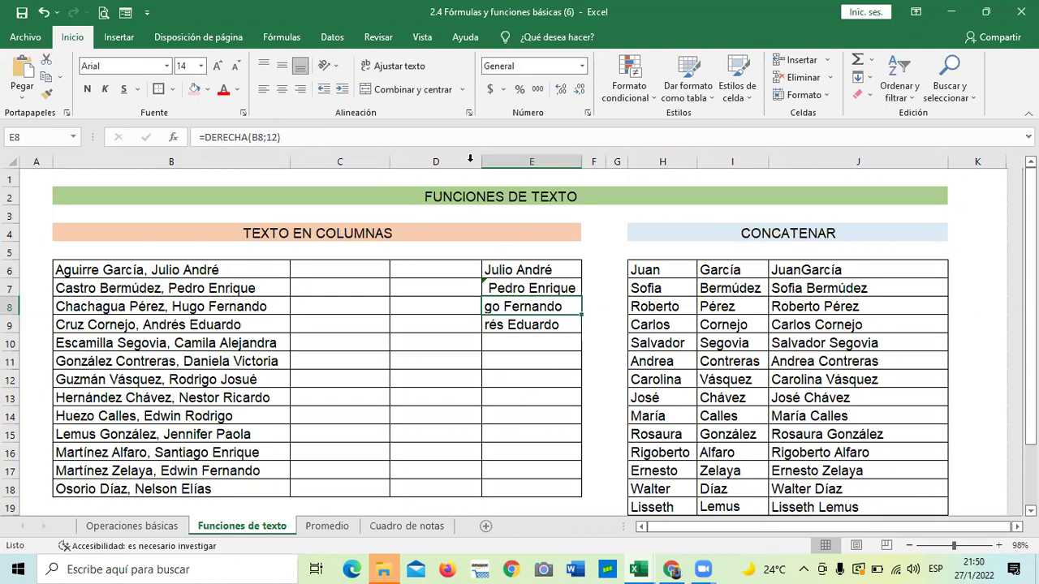
click(280, 138)
key(BackSpace)
text(4)
key(Return)
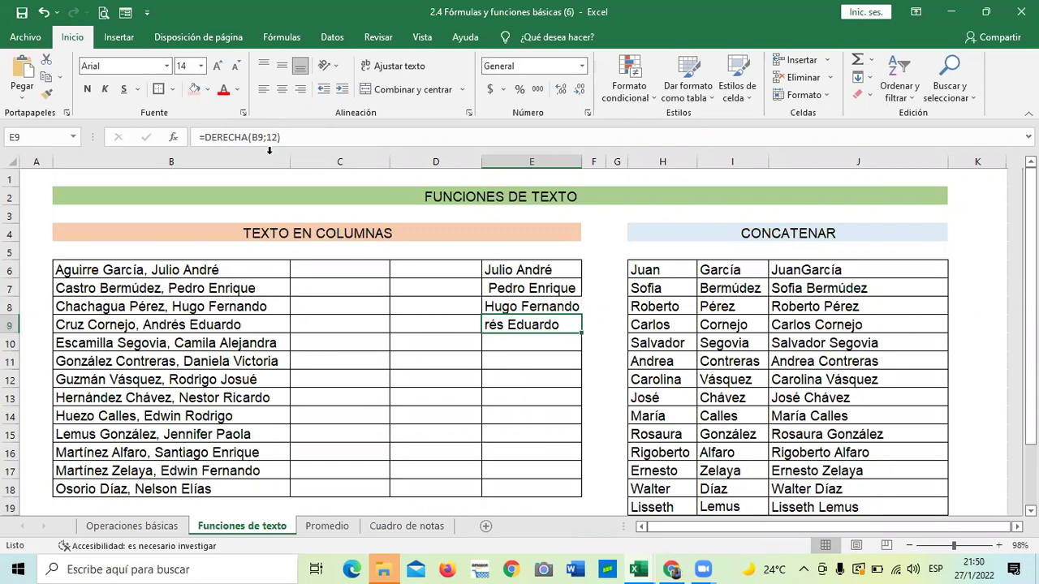
drag(591, 162, 599, 162)
click(528, 430)
- Set E9's character count to 16 so it shows Andrés Eduardo, widening column E further
click(517, 325)
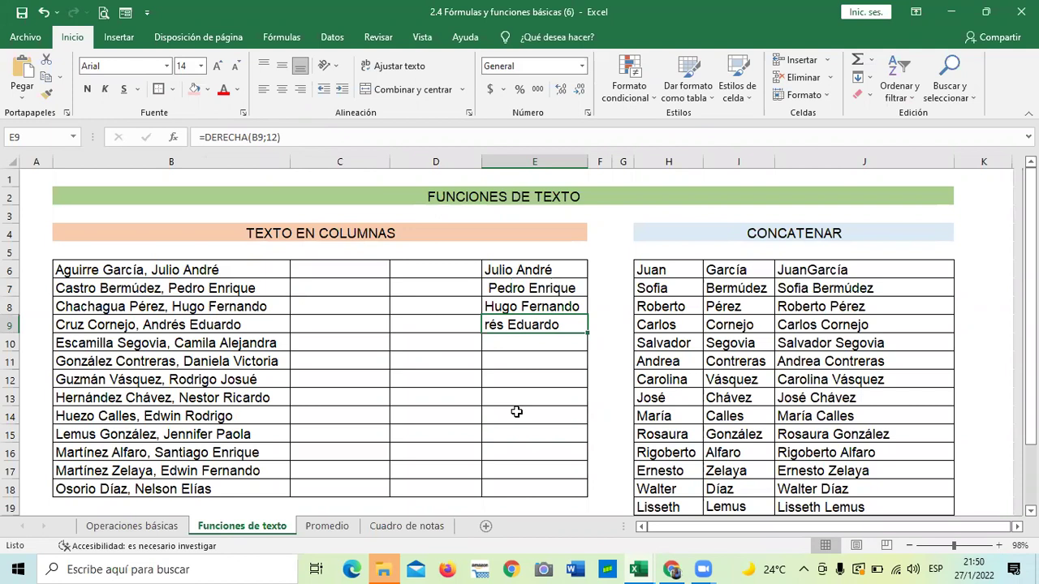
click(280, 137)
text(;12))
key(Left)
key(BackSpace)
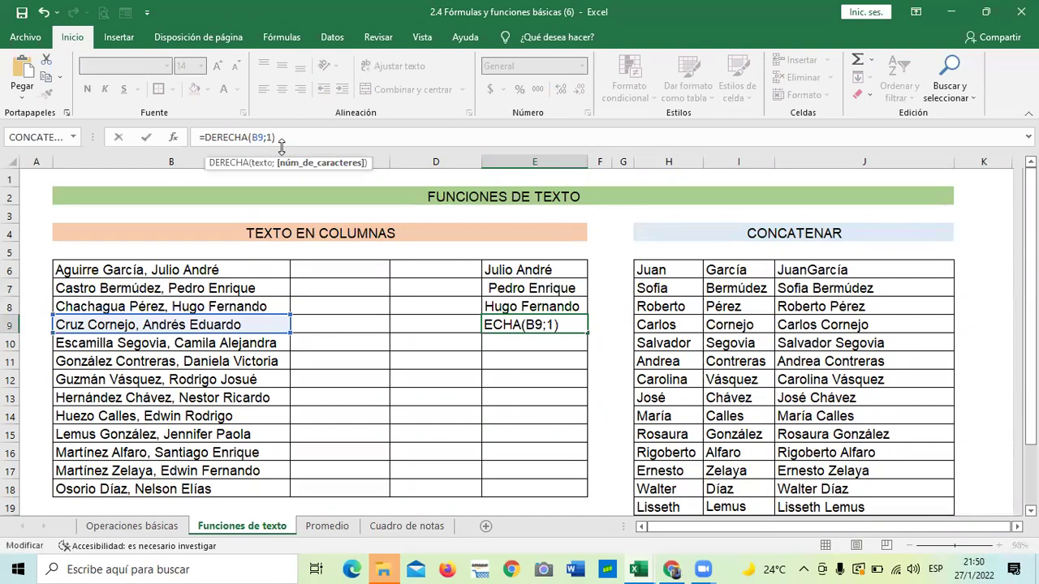
text(6)
key(Return)
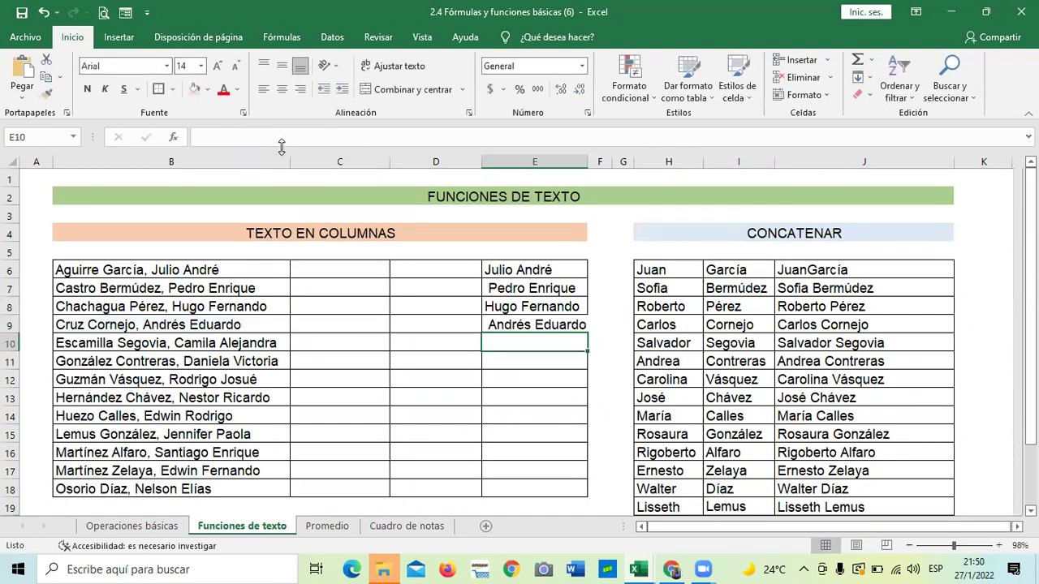
drag(588, 163, 596, 163)
click(564, 417)
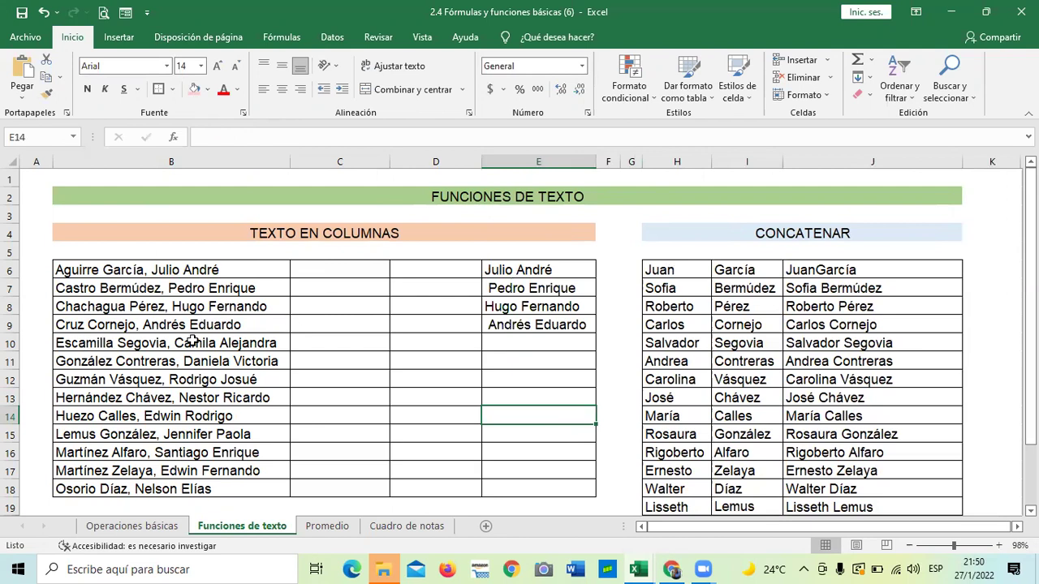
click(334, 273)
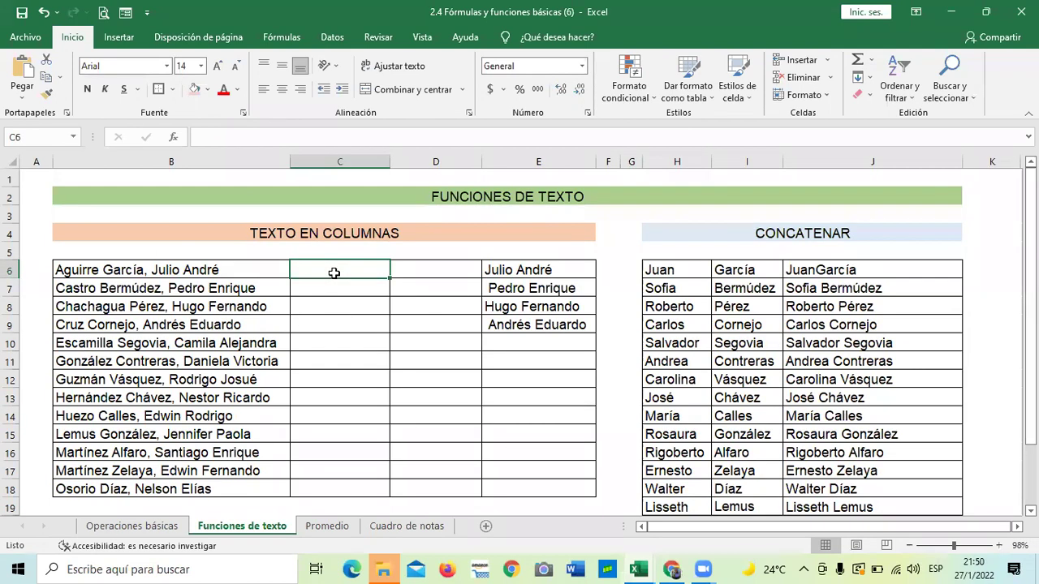
- Enter =IZQUIERDA(B6;8) in C6 to return the surname Aguirre
text(=)
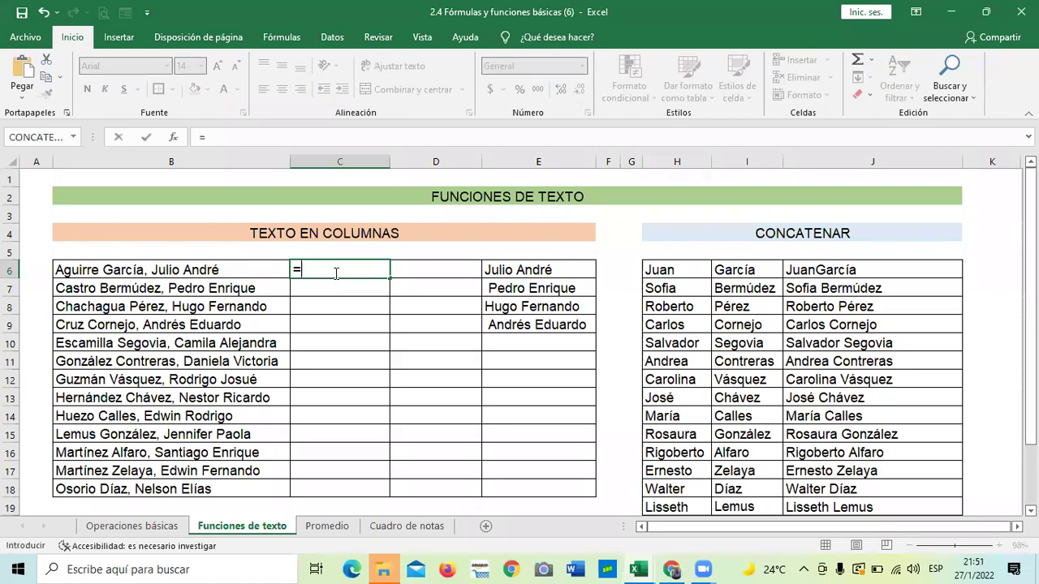
text(IZ)
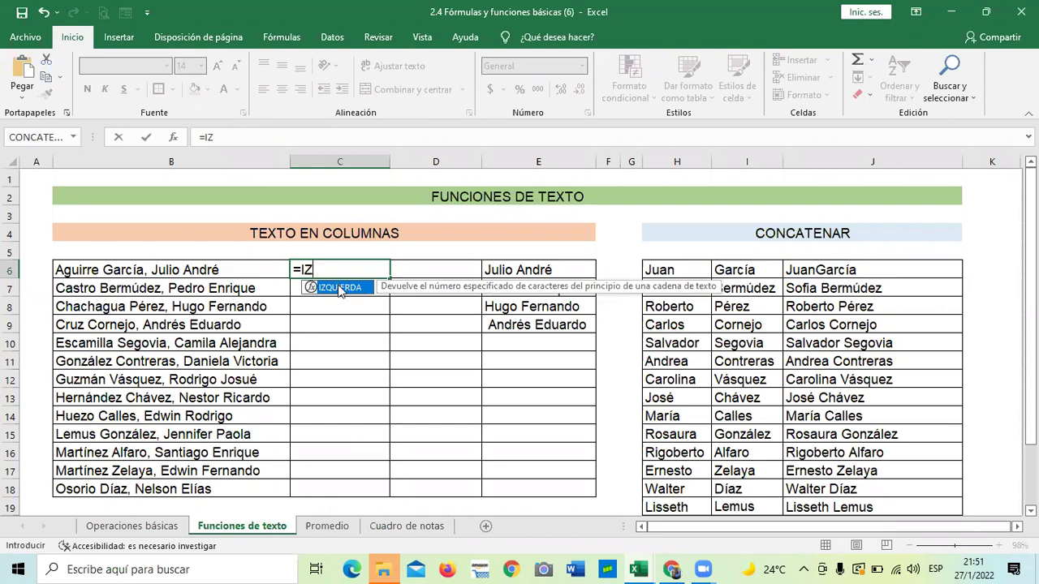
double_click(339, 289)
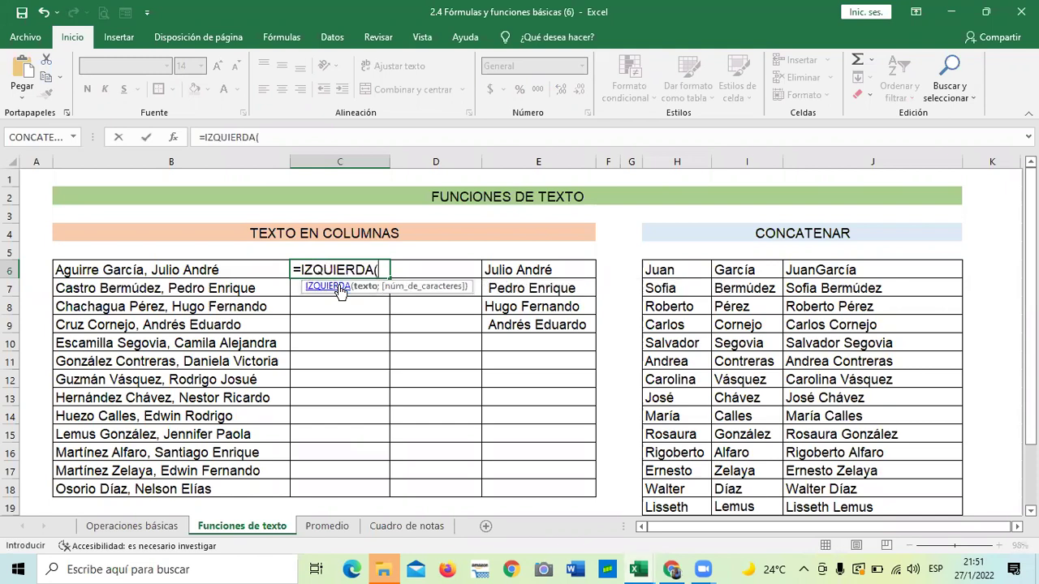
click(209, 272)
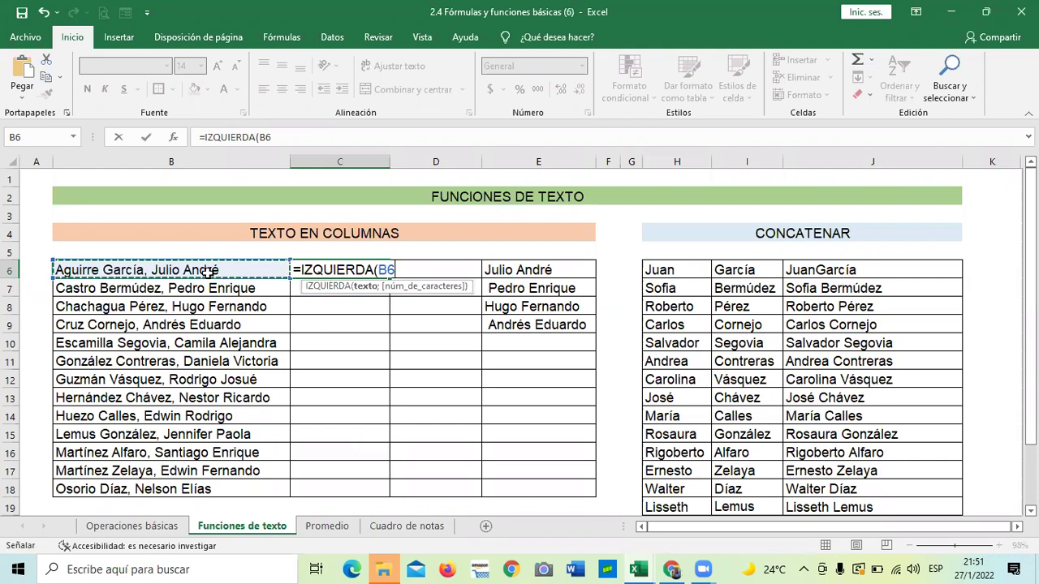
text(;)
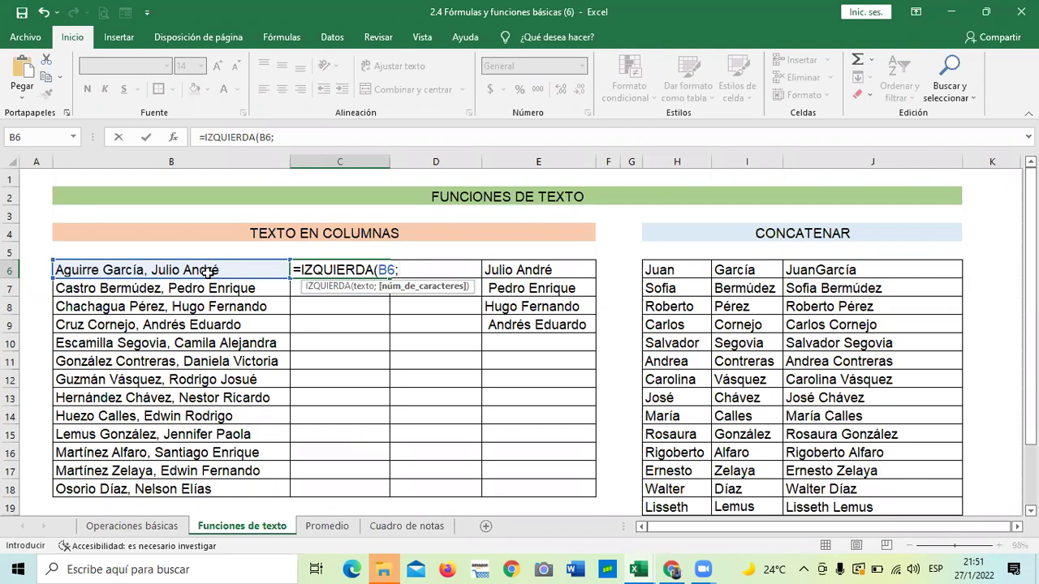
text(8))
key(Return)
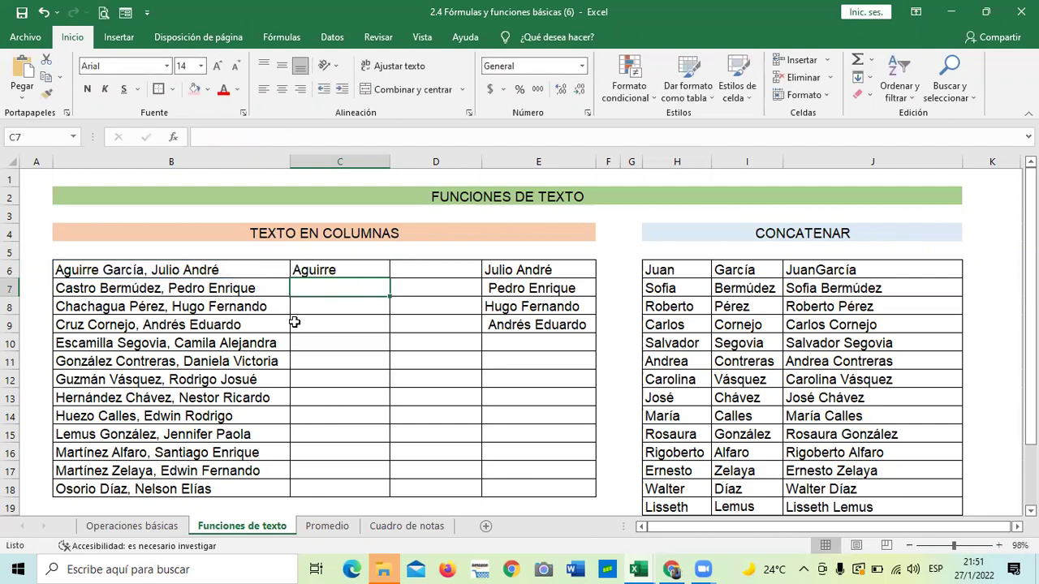
- Enter =IZQUIERDA(B7;6) in C7 to return the surname Castro
click(293, 349)
click(306, 288)
double_click(305, 287)
text(=I)
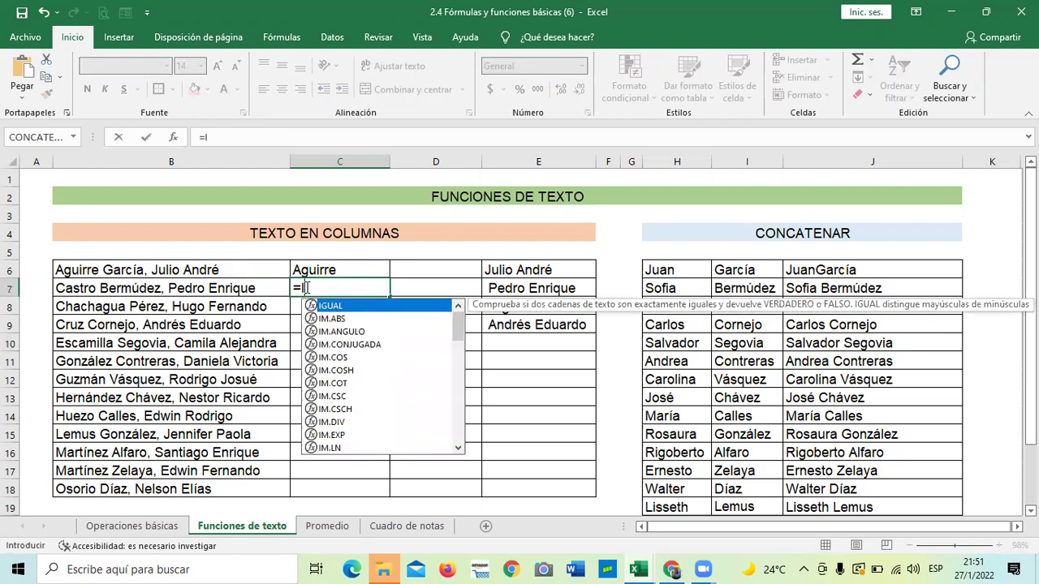
text(ZQUIER)
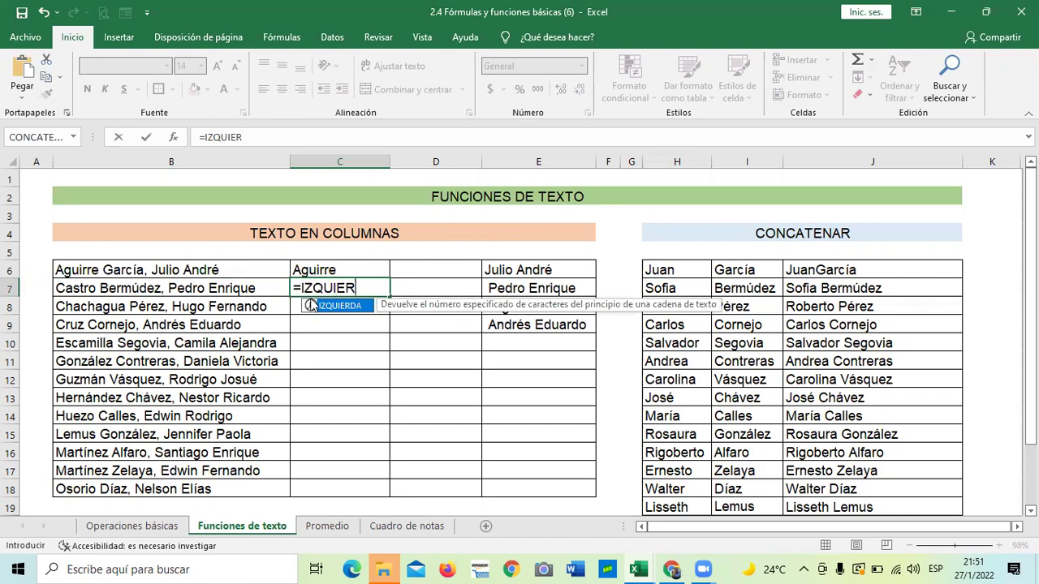
double_click(313, 307)
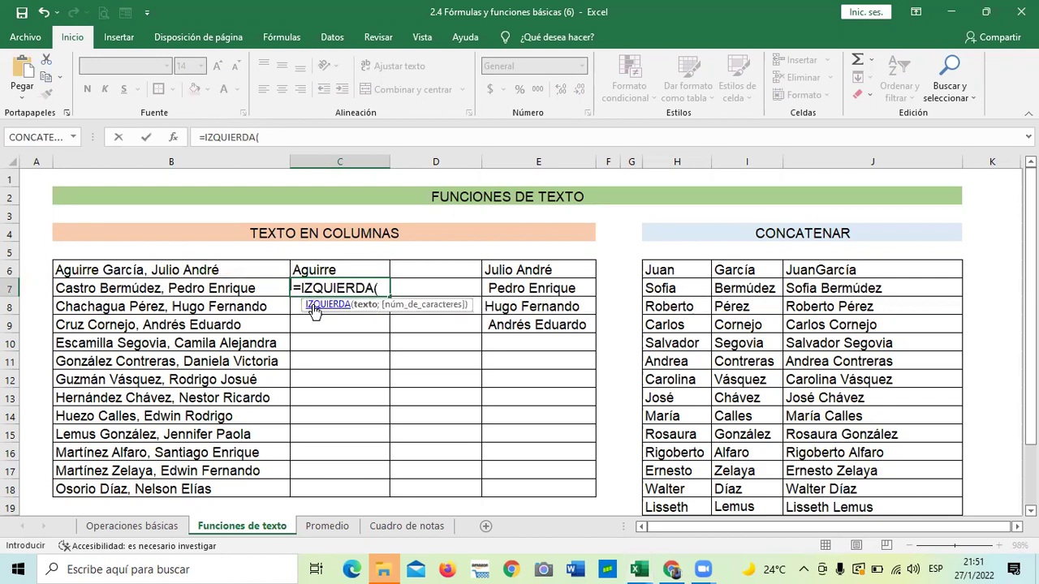
click(132, 290)
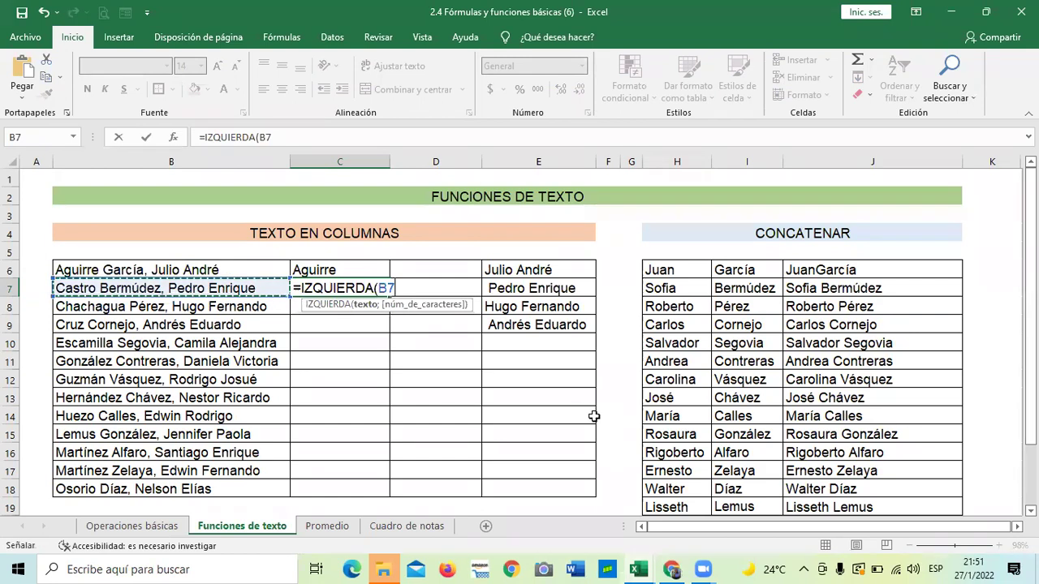
text(;)
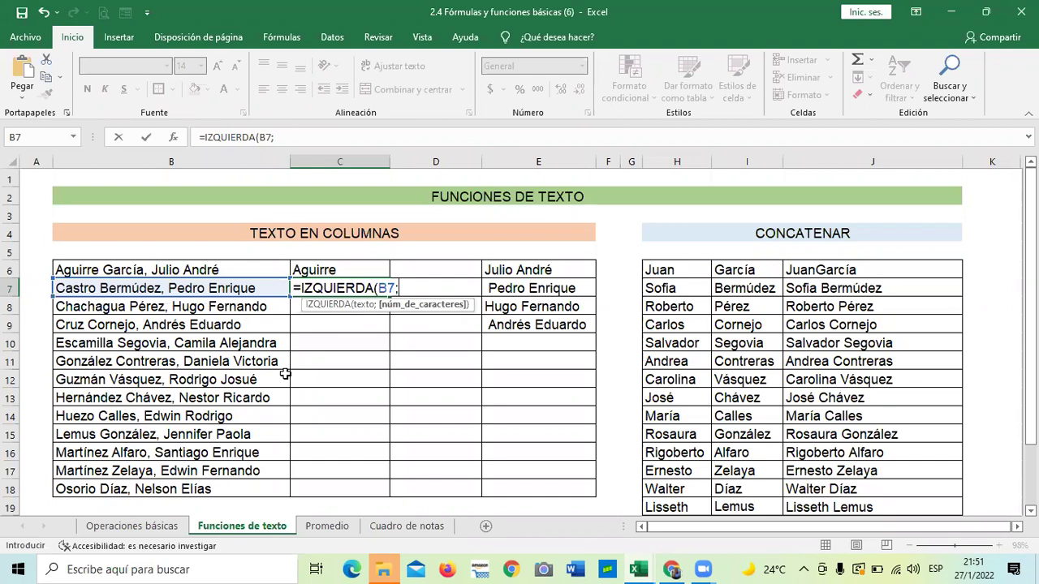
text(6))
key(Return)
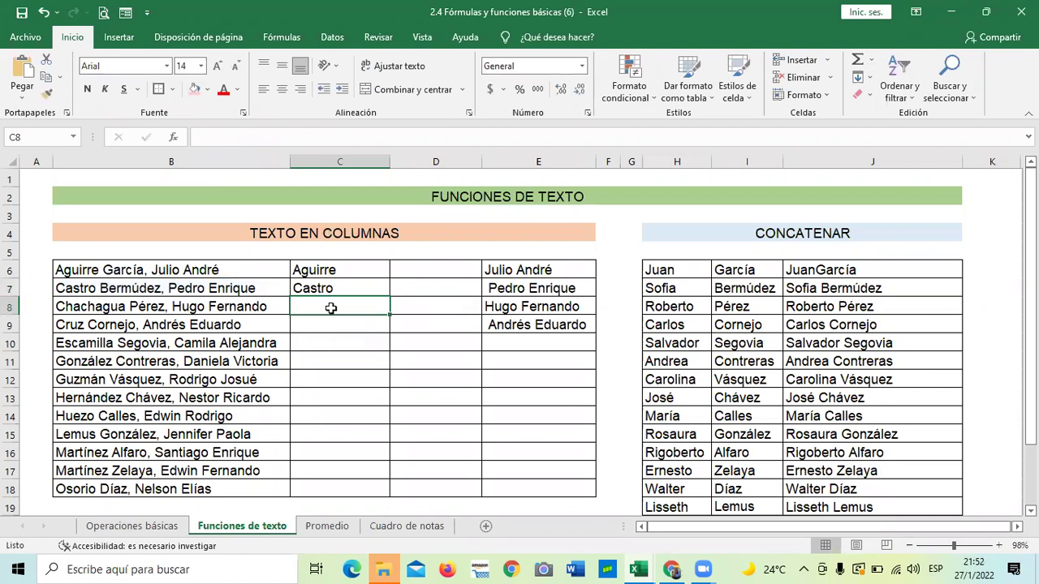
- Enter =IZQUIERDA(B8;10) in C8 to return the surname Chachagua
text(=I)
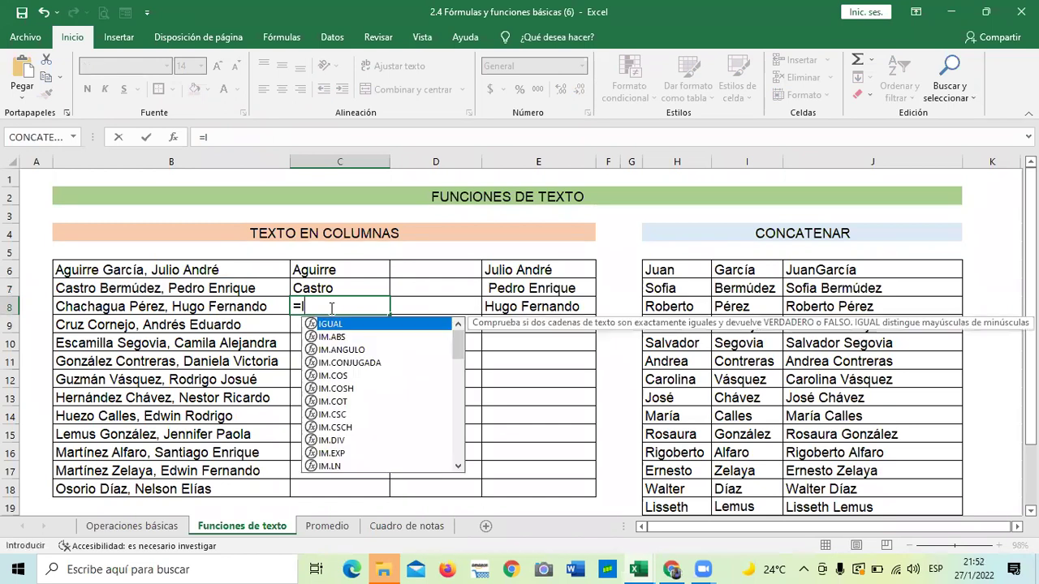
text(ZQUI)
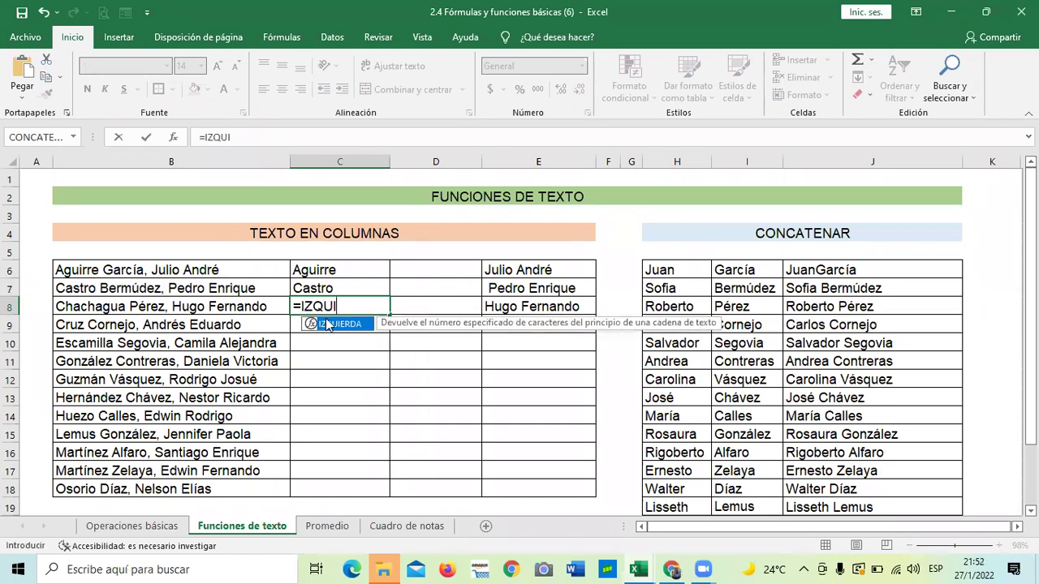
double_click(329, 324)
click(255, 307)
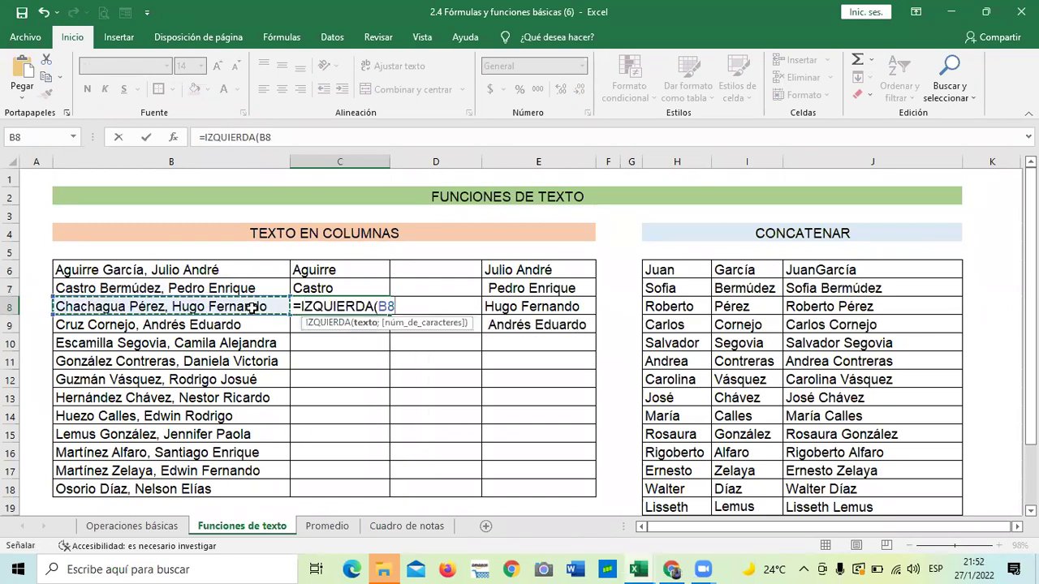
text(;)
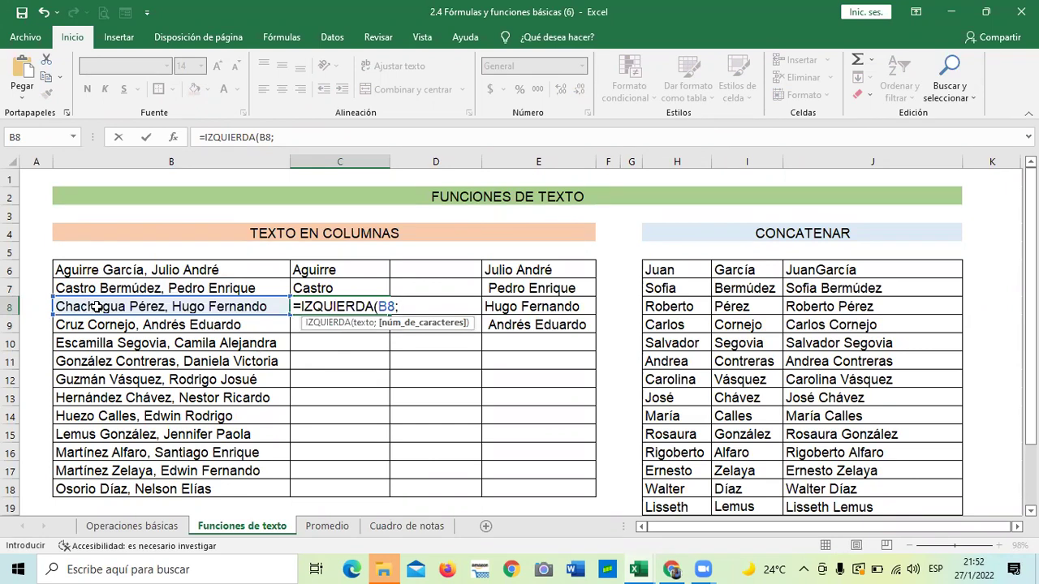
text(10))
key(Return)
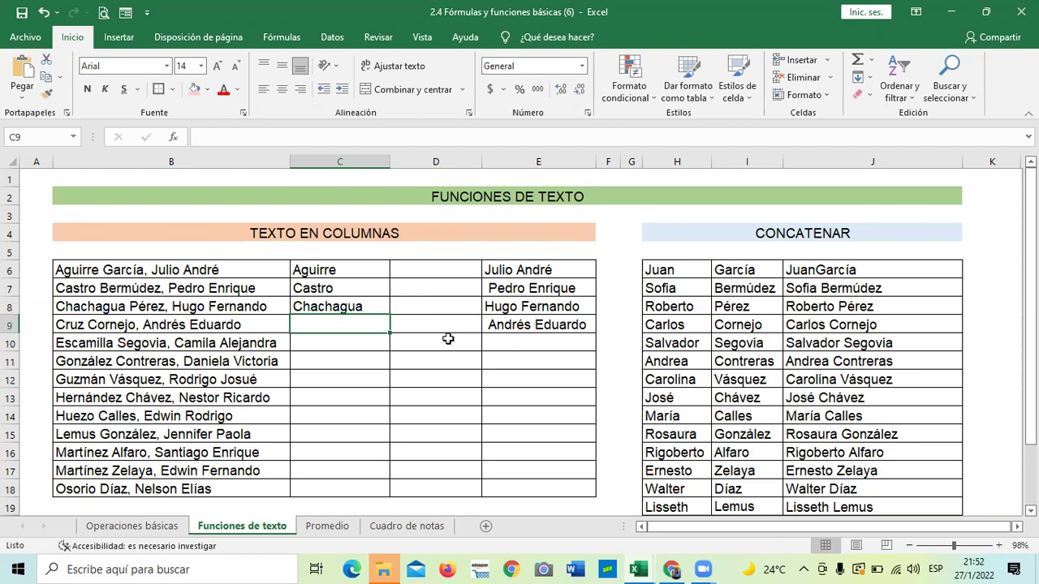
- Enter =EXTRAE(B6;9;7) in D6 to pull the second surname from B6
click(430, 304)
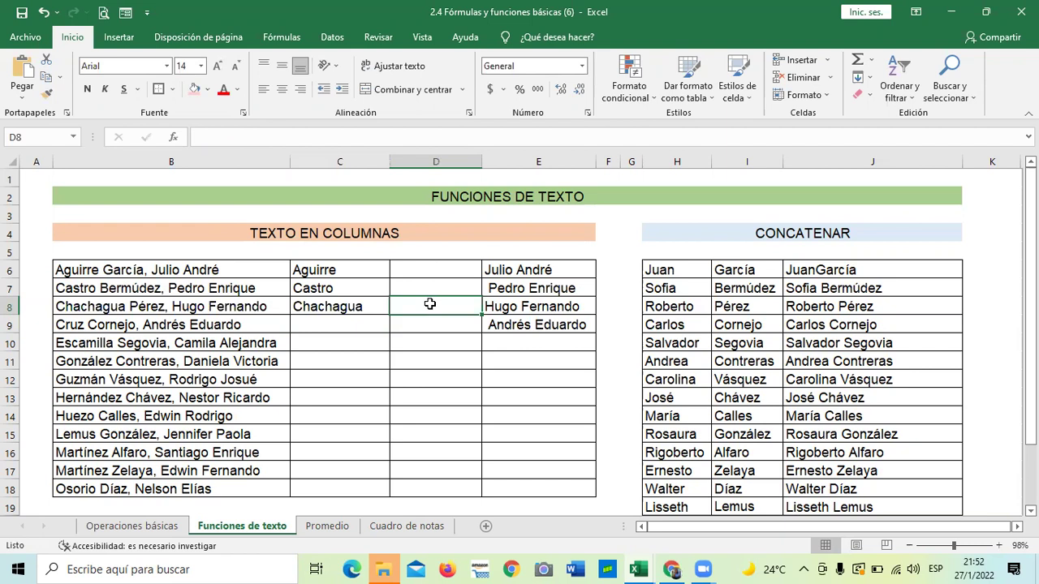
click(432, 273)
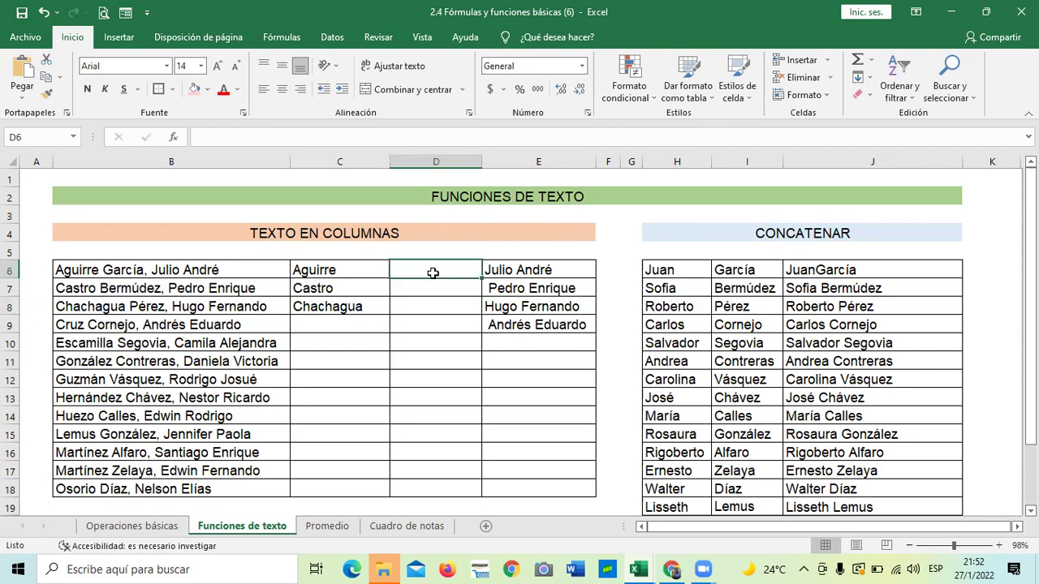
text(=)
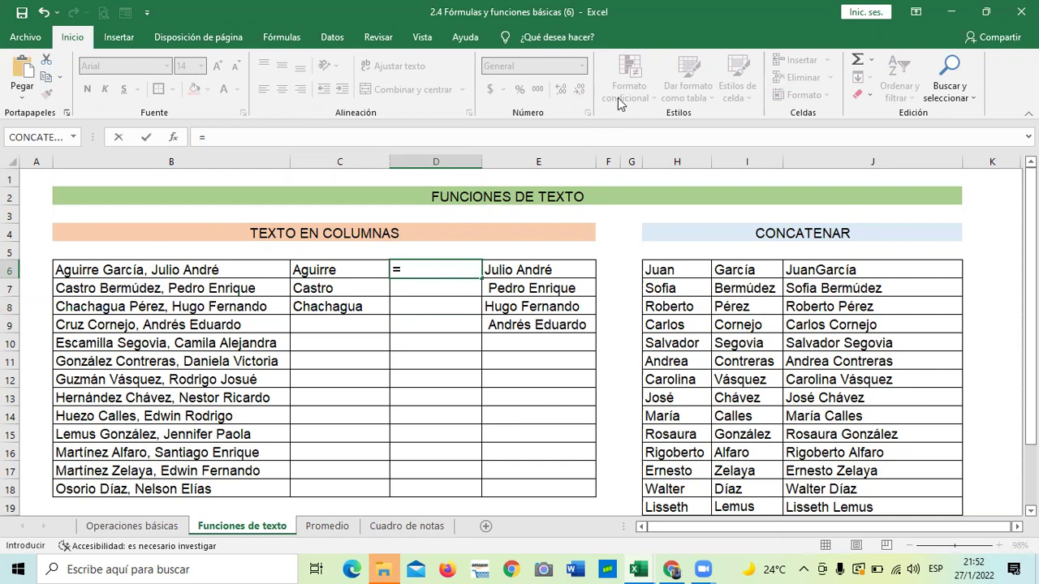
text(EX)
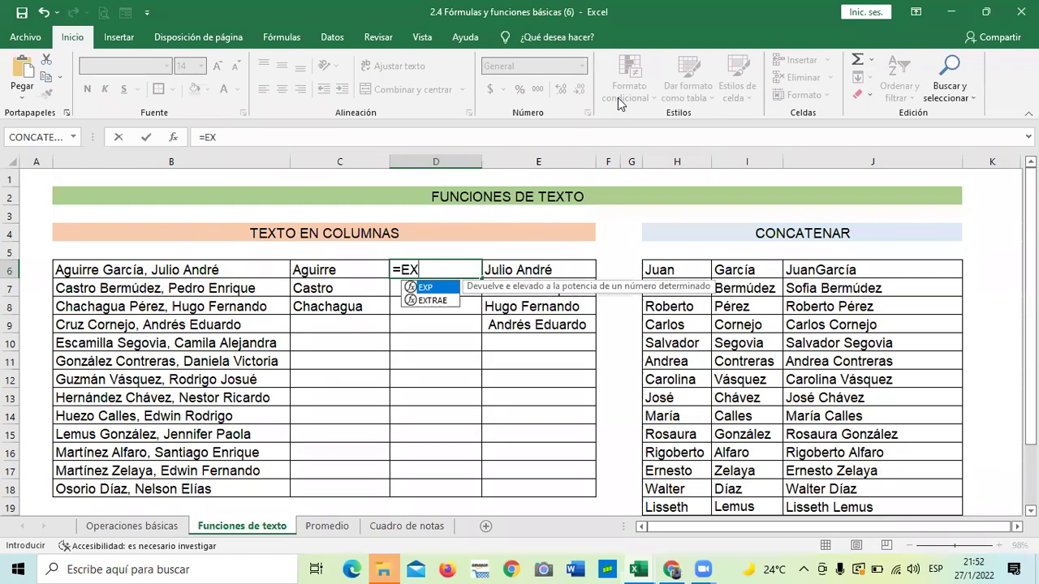
click(445, 301)
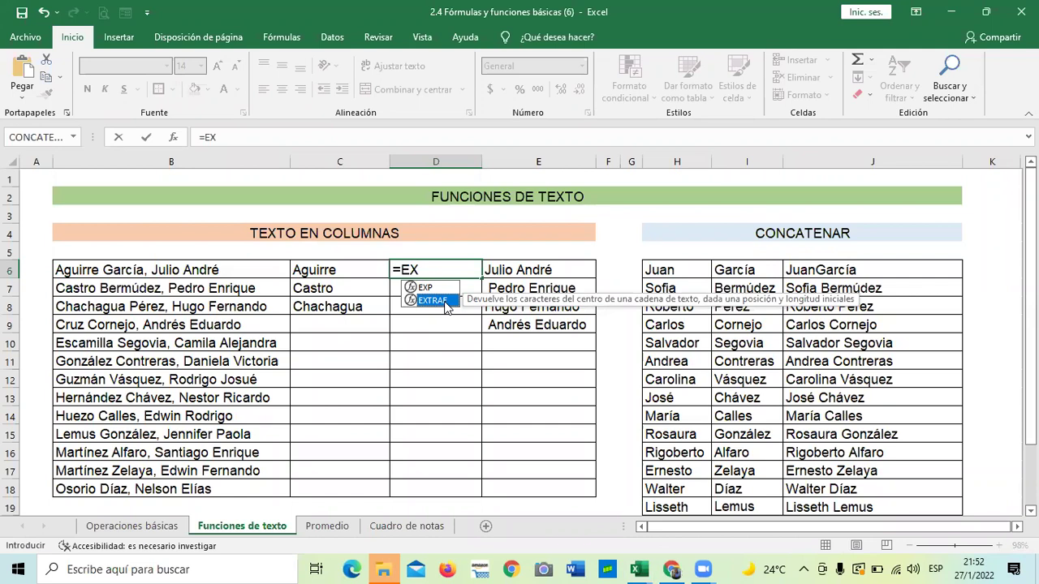
double_click(446, 301)
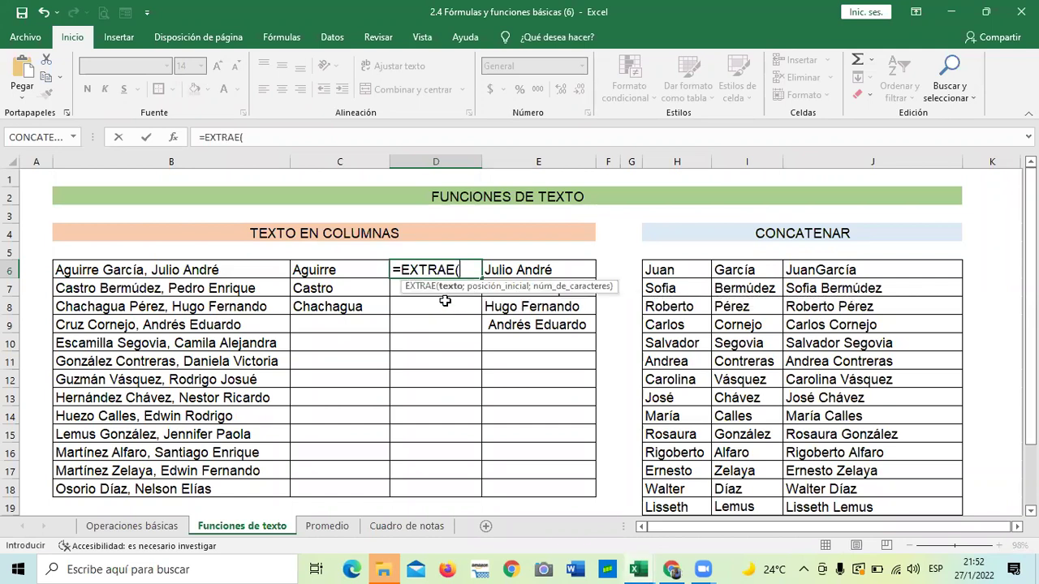
click(205, 269)
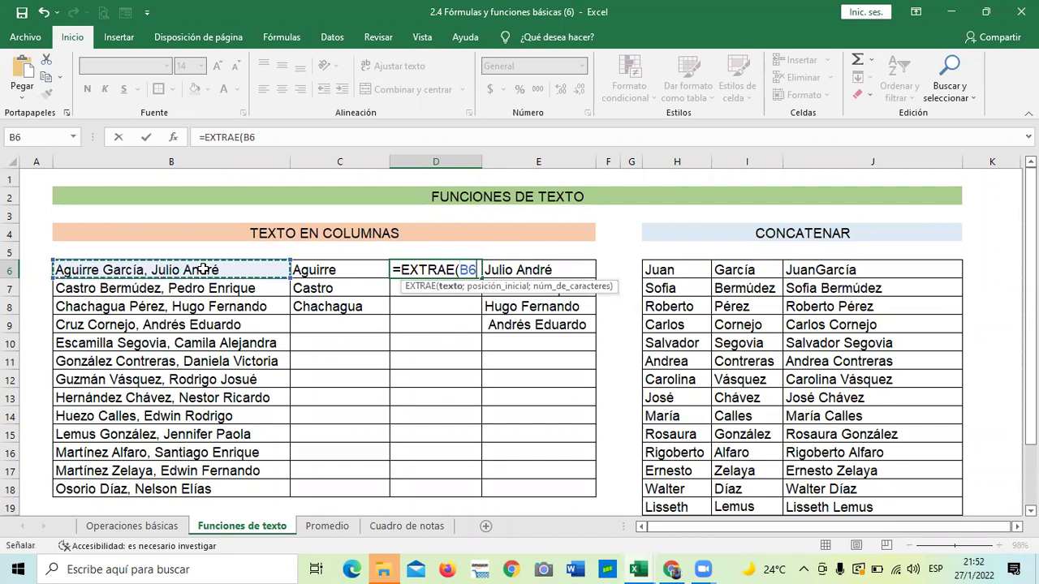
text(;)
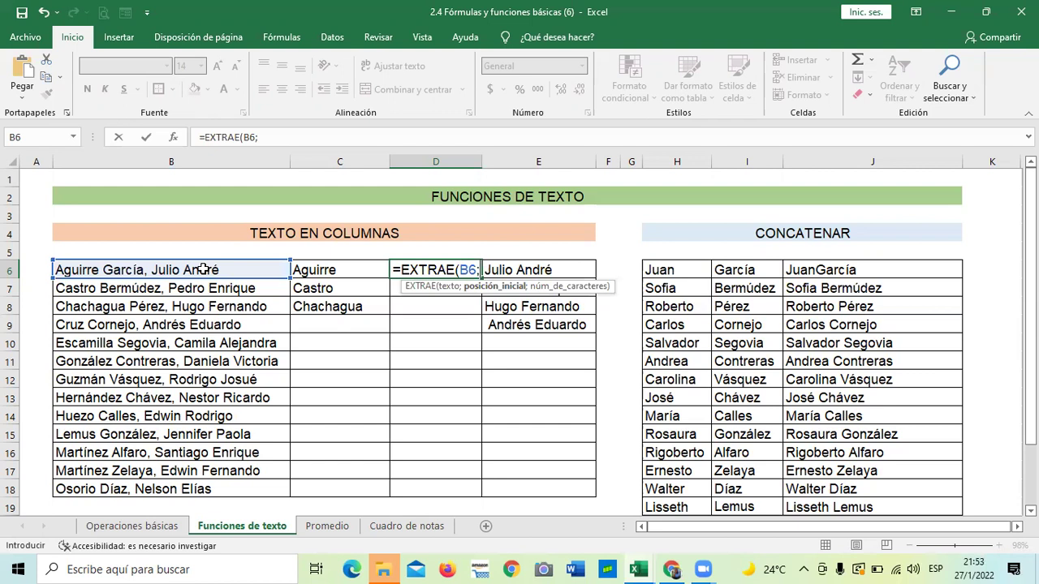
text(9;)
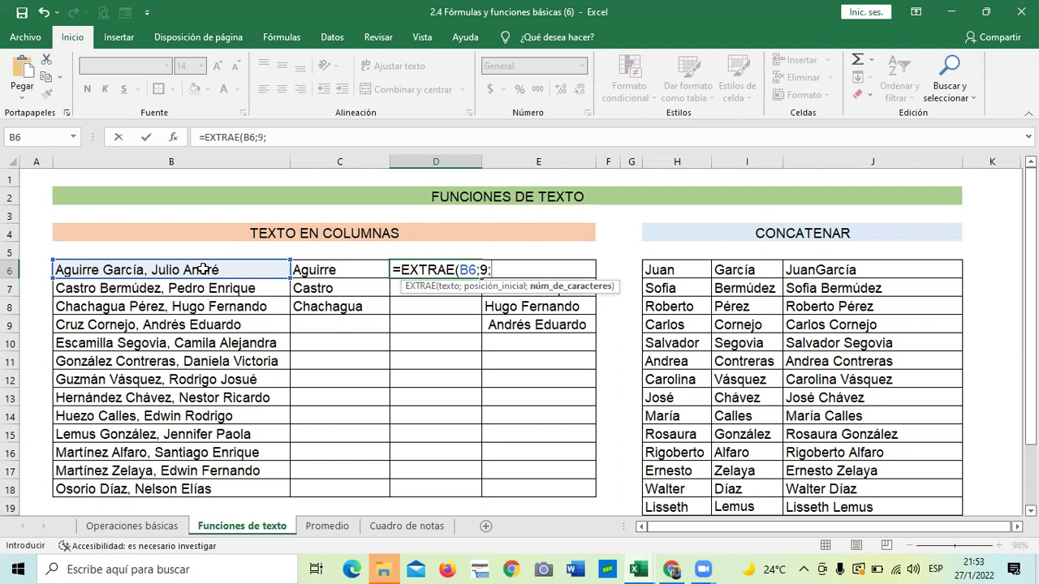
text(7))
key(Return)
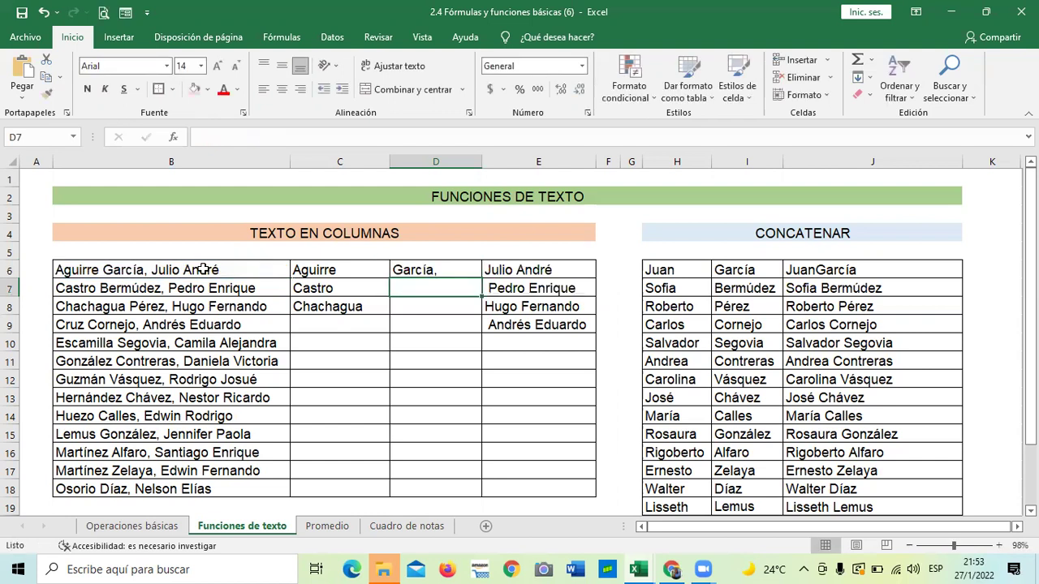
- Correct D6's formula to =EXTRAE(B6;9;6) so it shows García
click(408, 272)
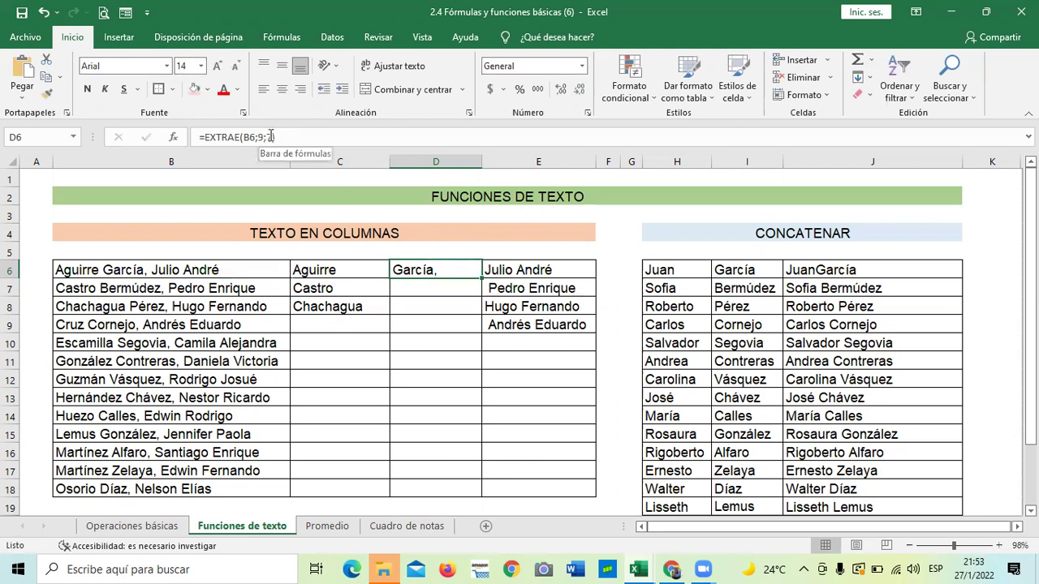
click(271, 136)
key(BackSpace)
text(6)
key(Return)
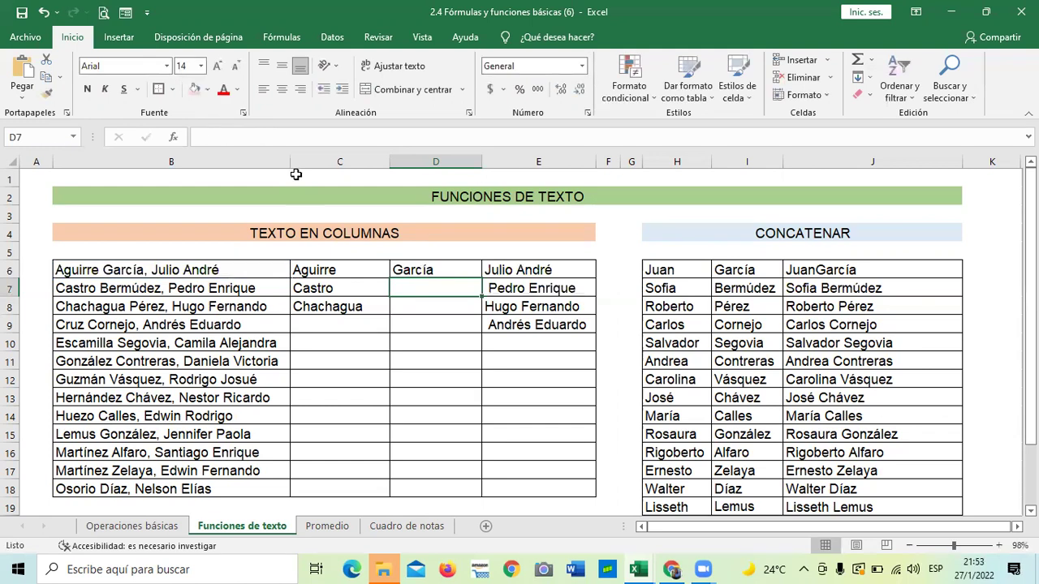
- Enter =EXTRAE(B7;7;8) in D7 to pull the second surname from B7
text(=EXTRAE)
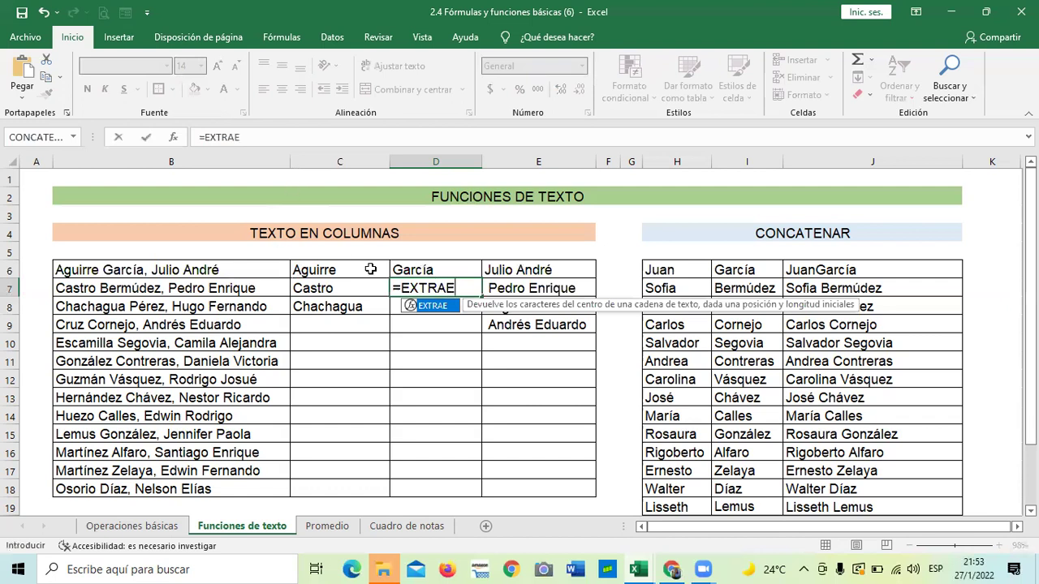
double_click(428, 307)
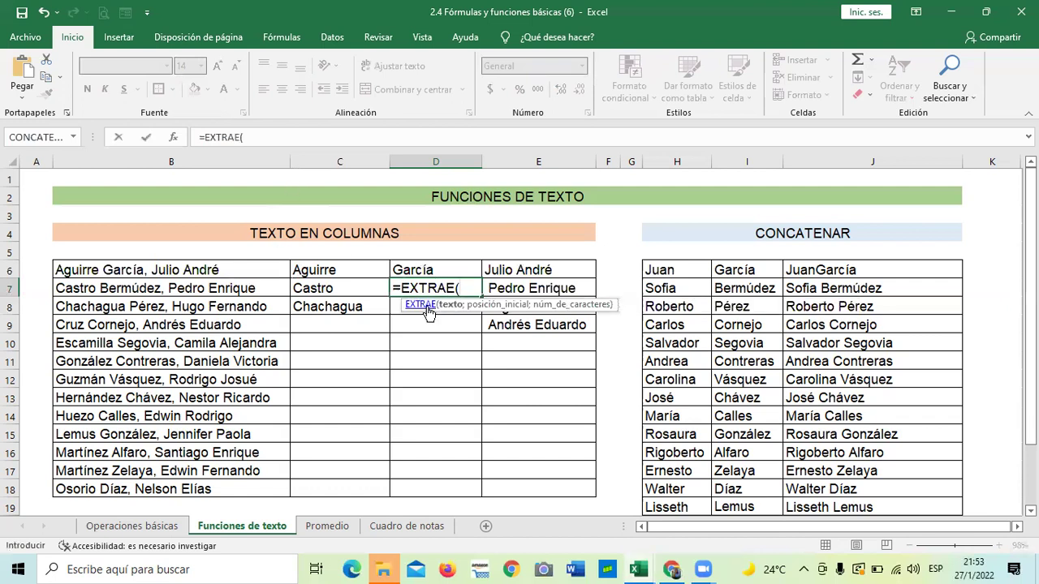
click(229, 289)
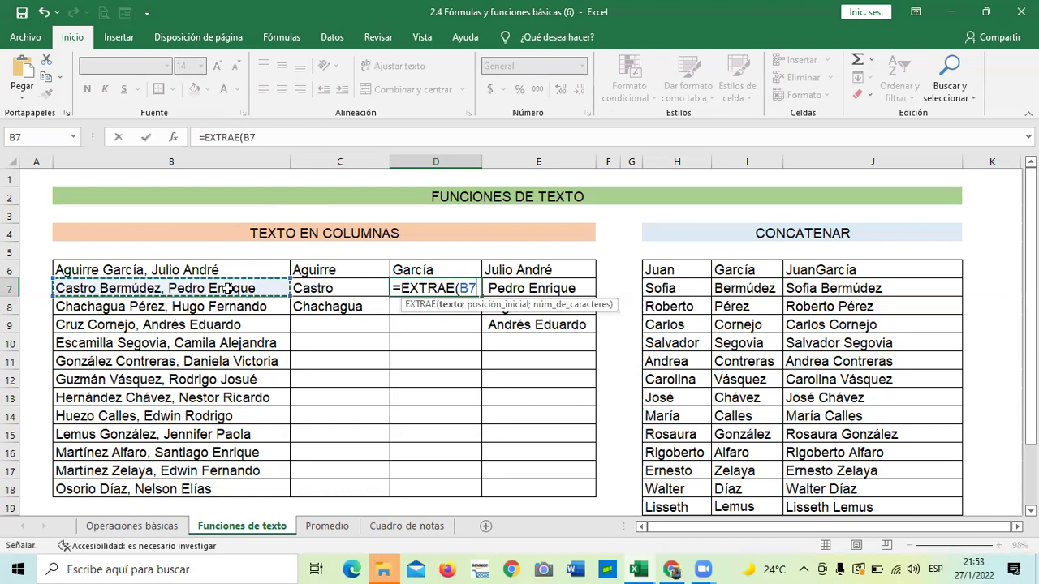
text(;)
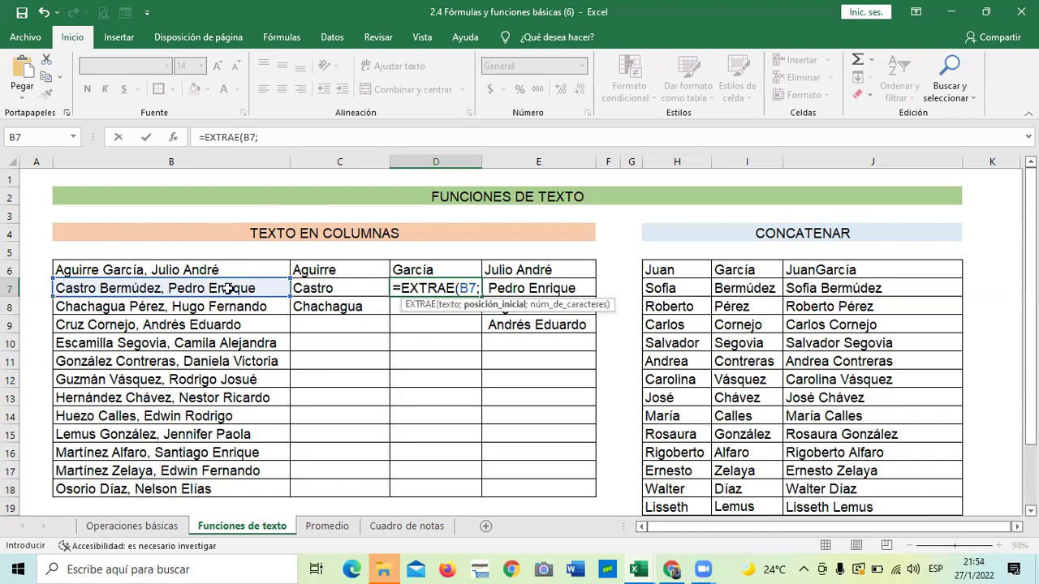
text(7;)
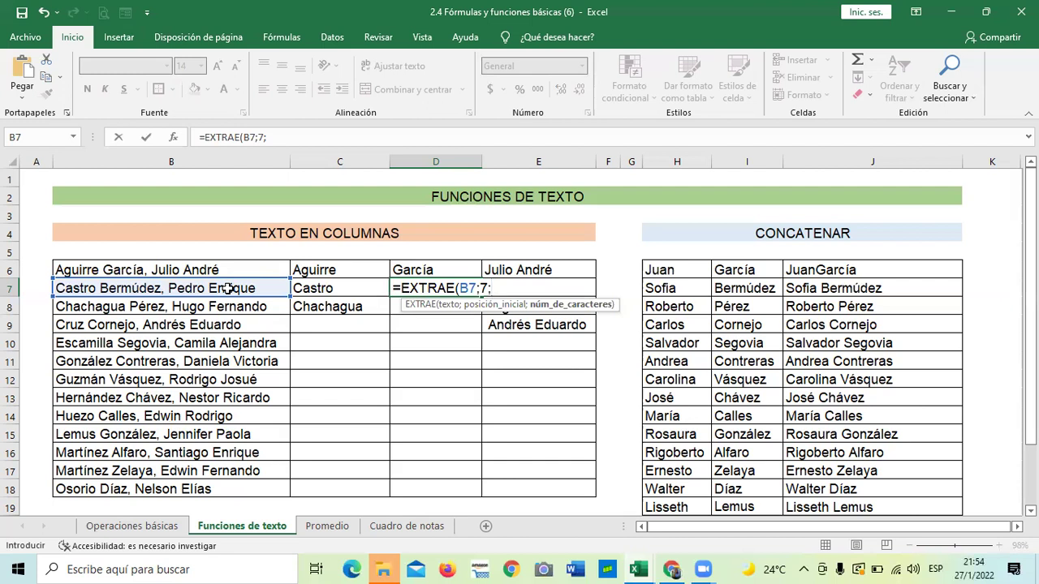
text(6)
key(BackSpace)
text(8))
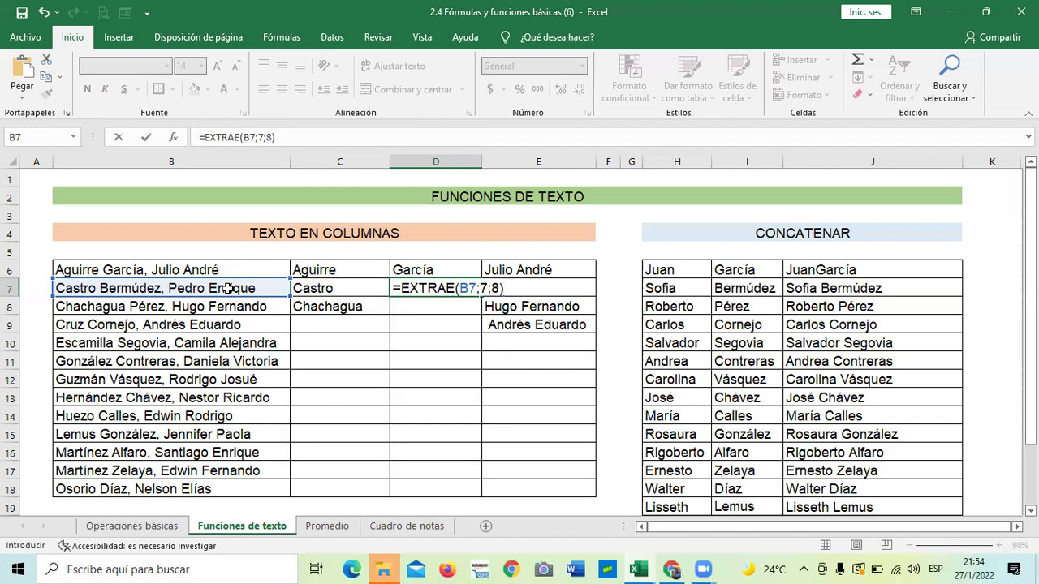
key(Return)
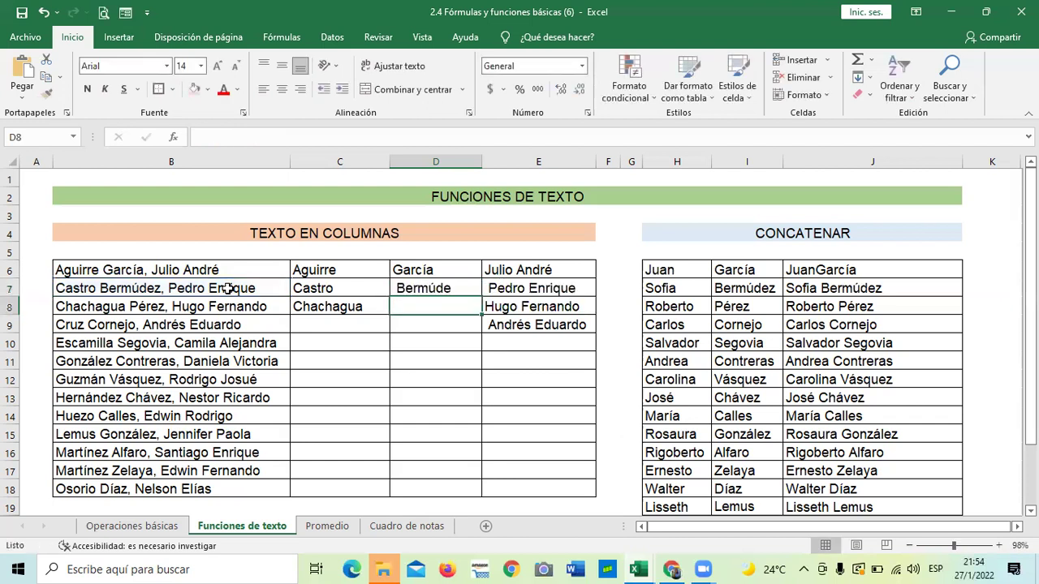
- Correct D7's formula to =EXTRAE(B7;7;9) so it shows Bermúdez
click(443, 289)
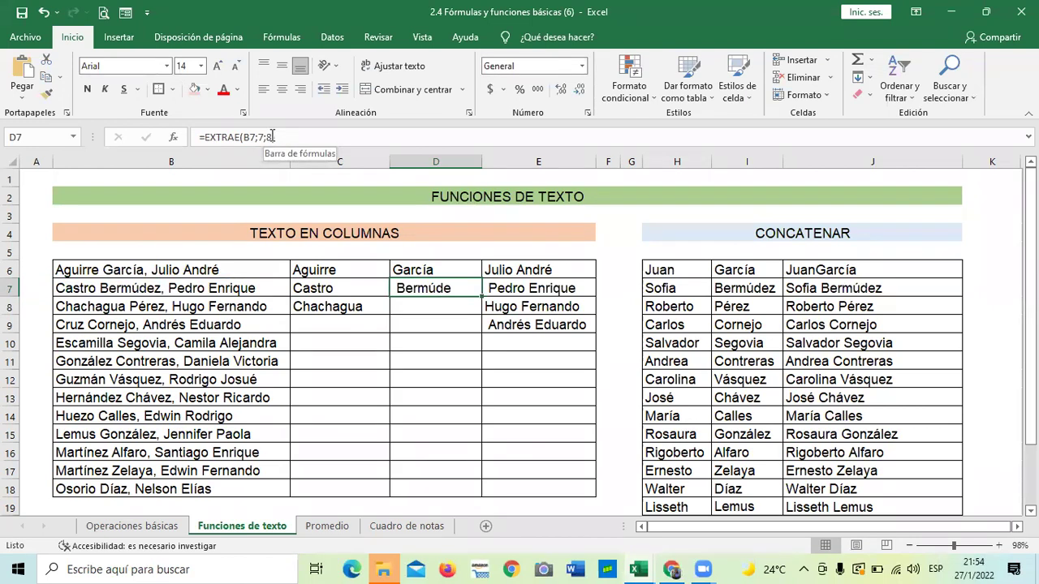
click(272, 136)
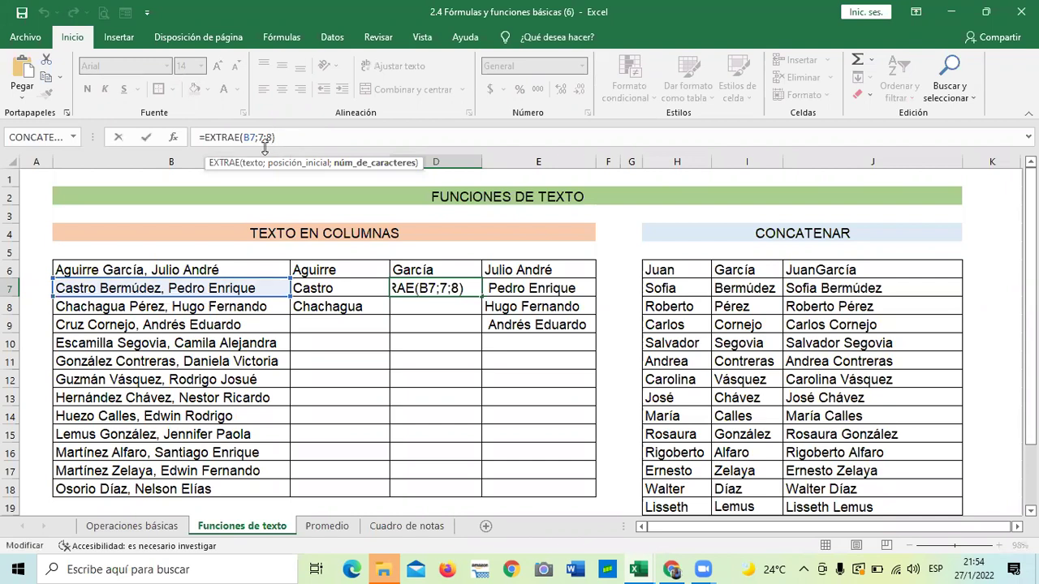
key(BackSpace)
text(9)
key(Return)
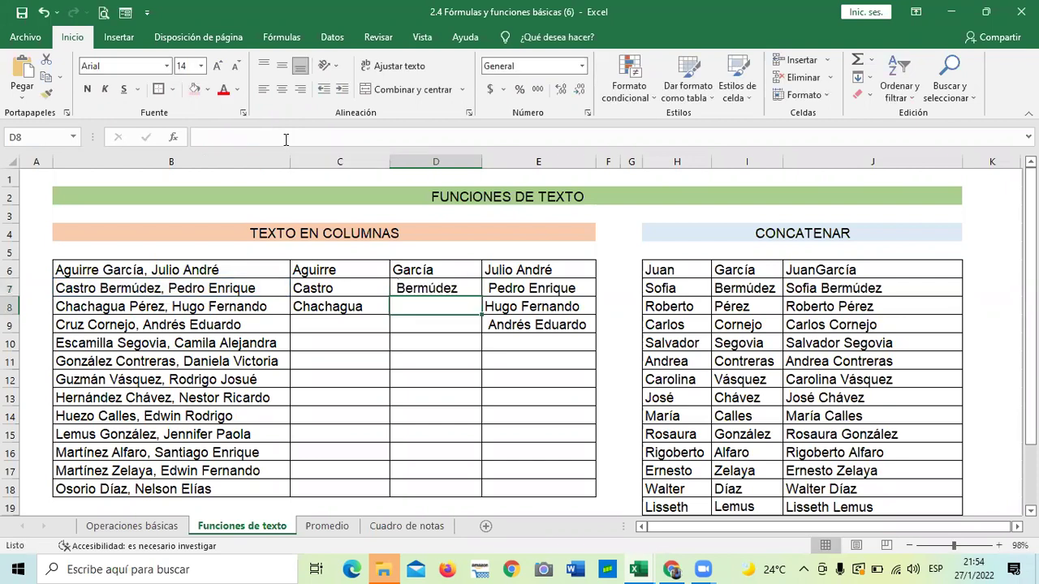
click(444, 391)
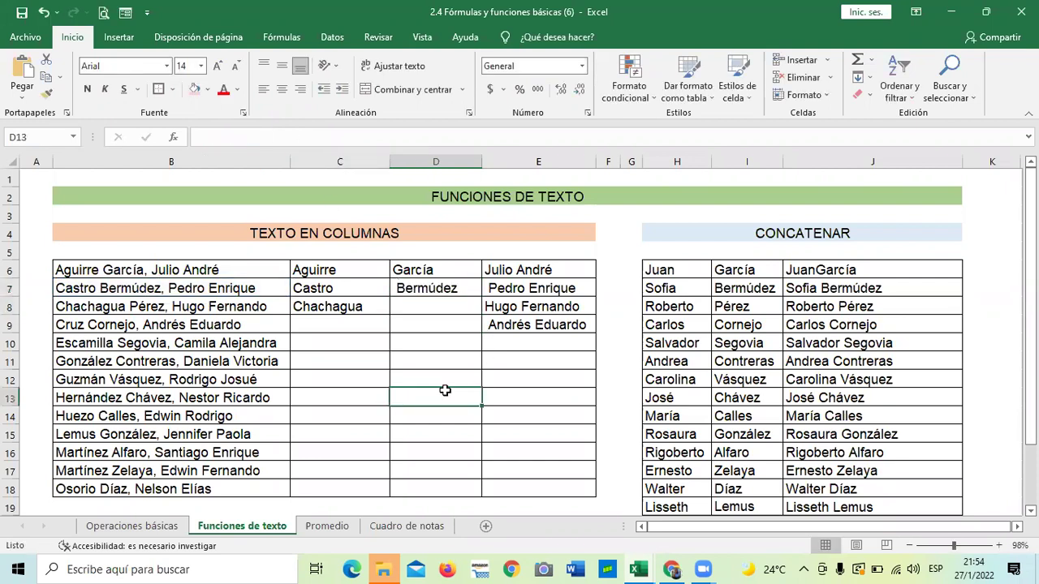
click(452, 289)
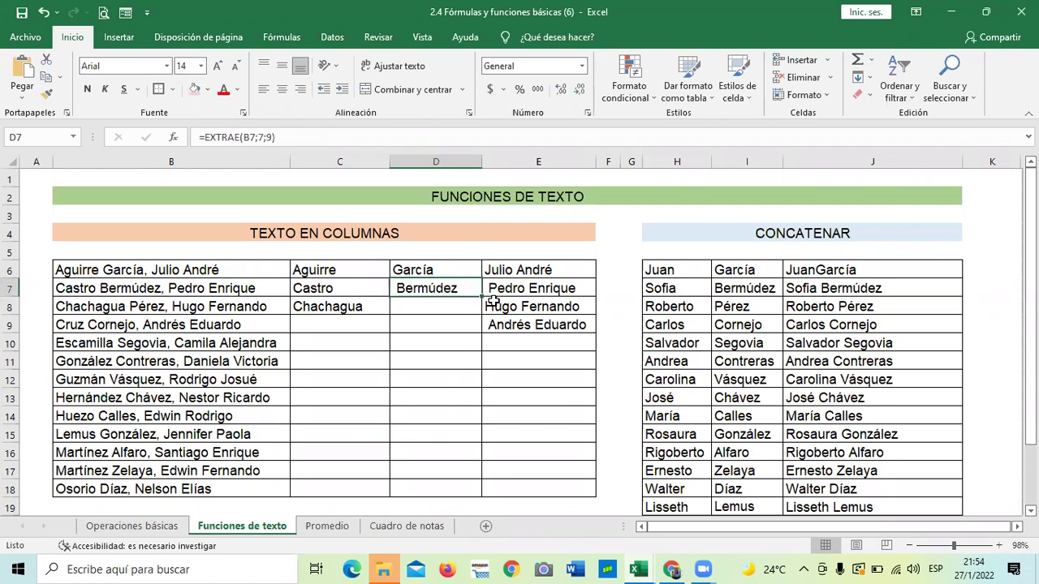
- Copy the EXTRAE formula from D7 down through D13
drag(483, 298, 483, 399)
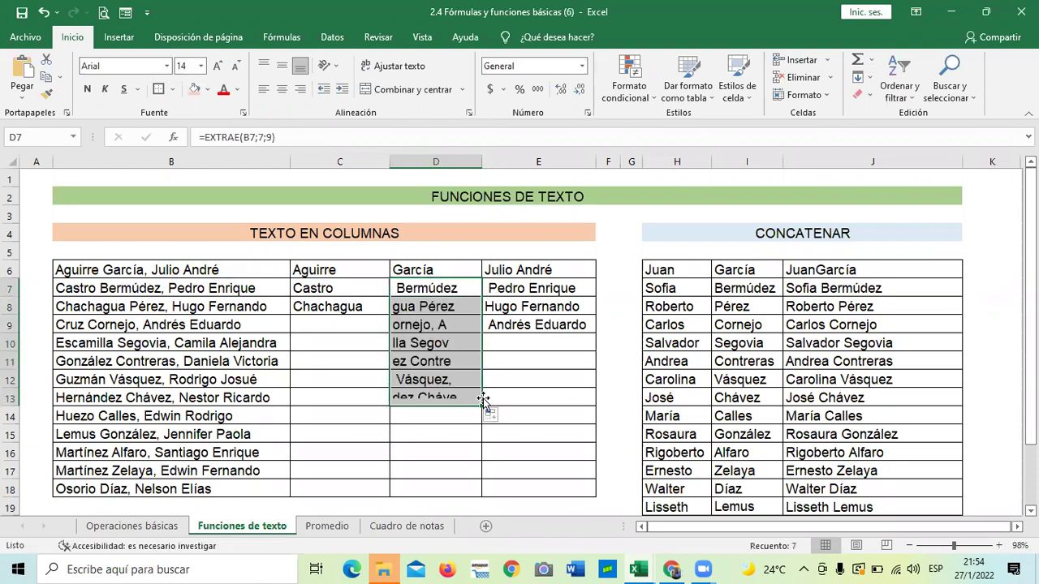
click(521, 400)
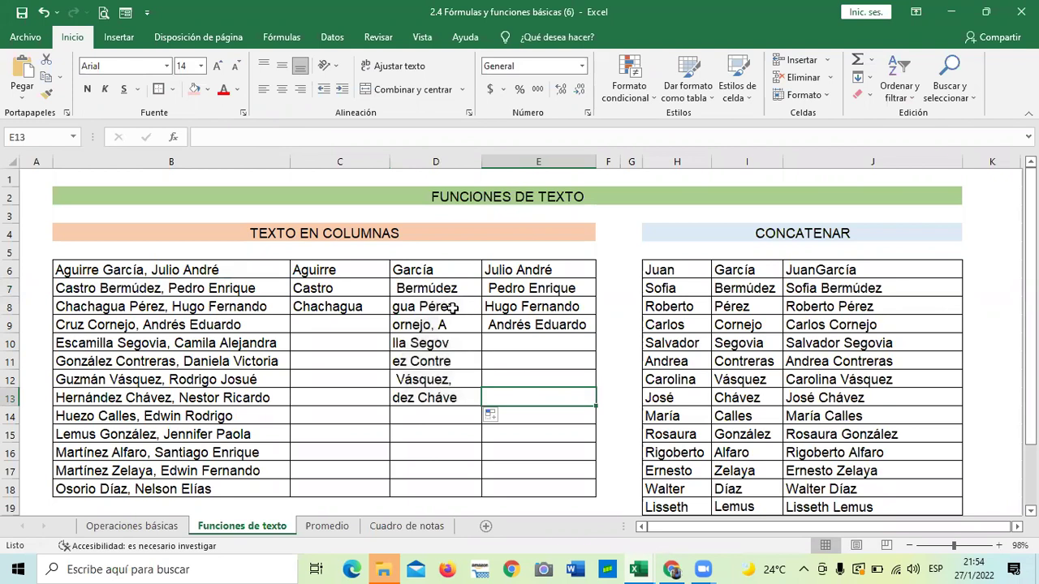
click(453, 307)
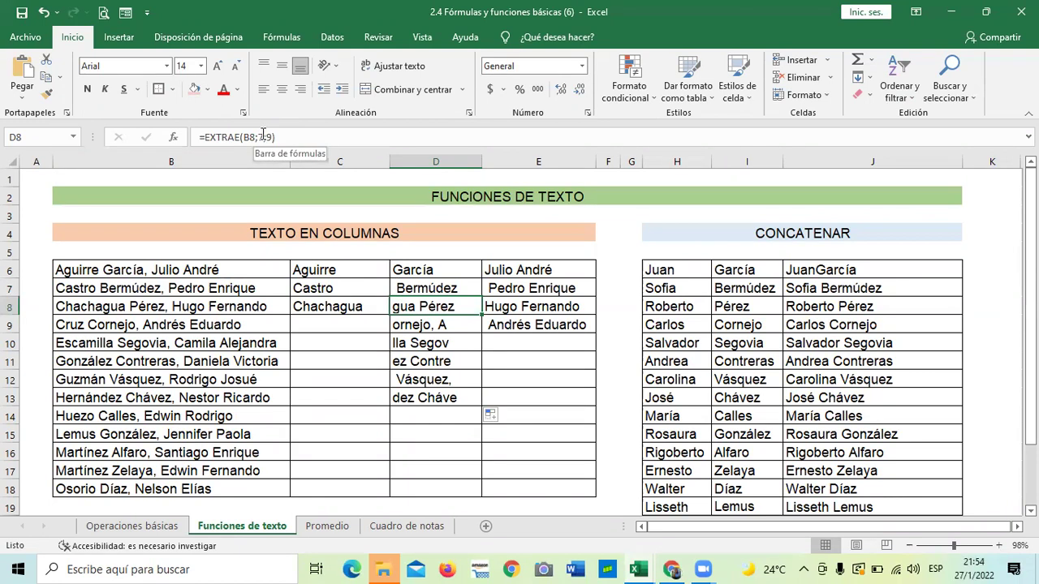
- Change D8's EXTRAE starting position, trying 4 and then settling on 10
click(264, 135)
key(BackSpace)
text(4)
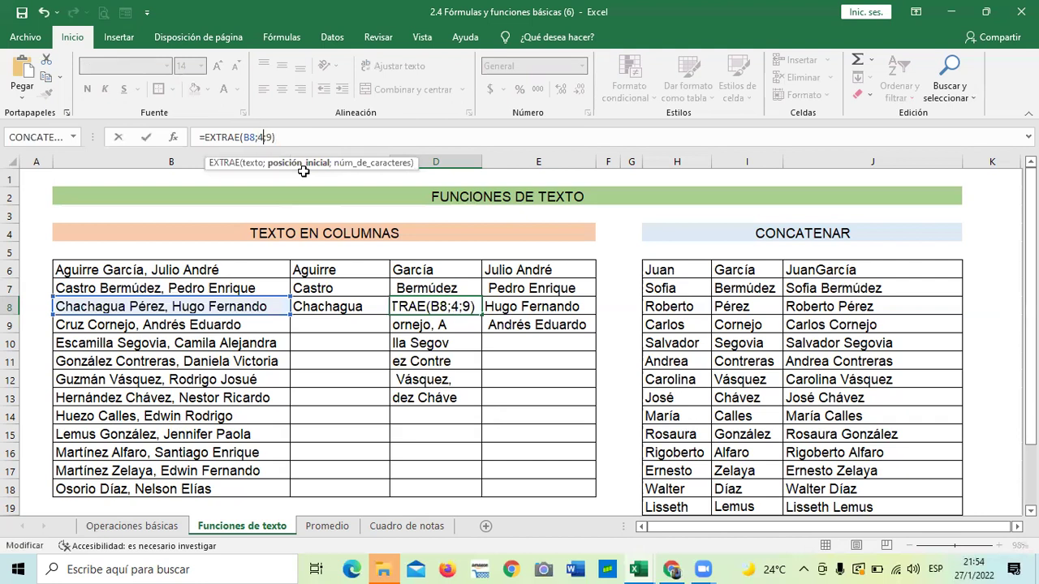
key(Return)
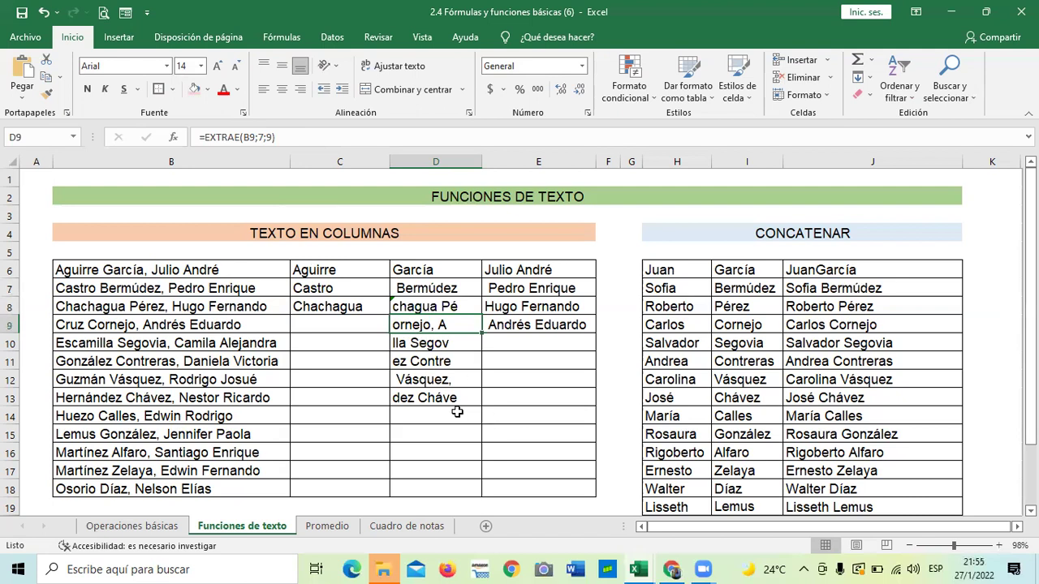
click(431, 309)
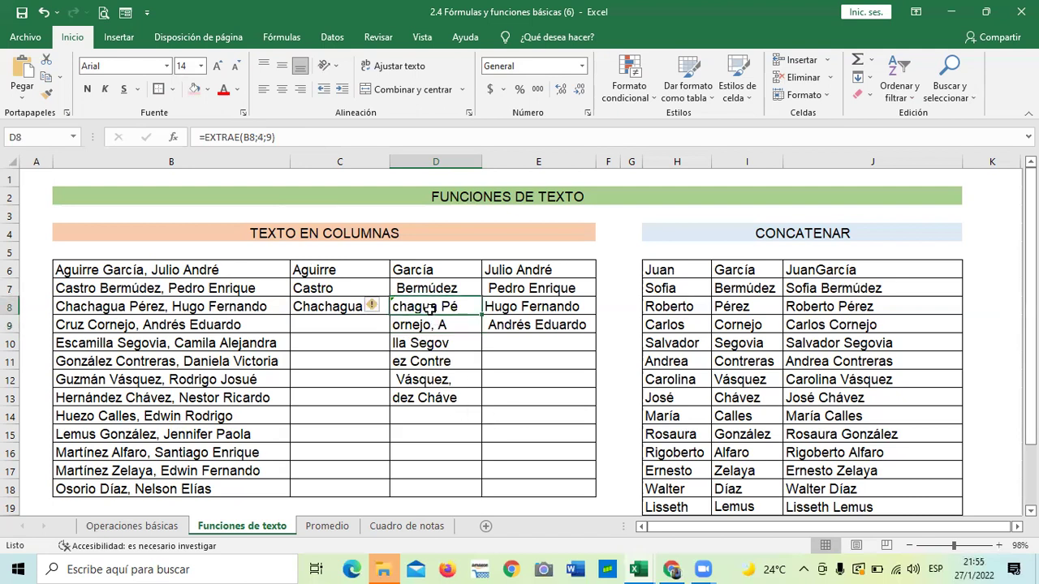
click(263, 137)
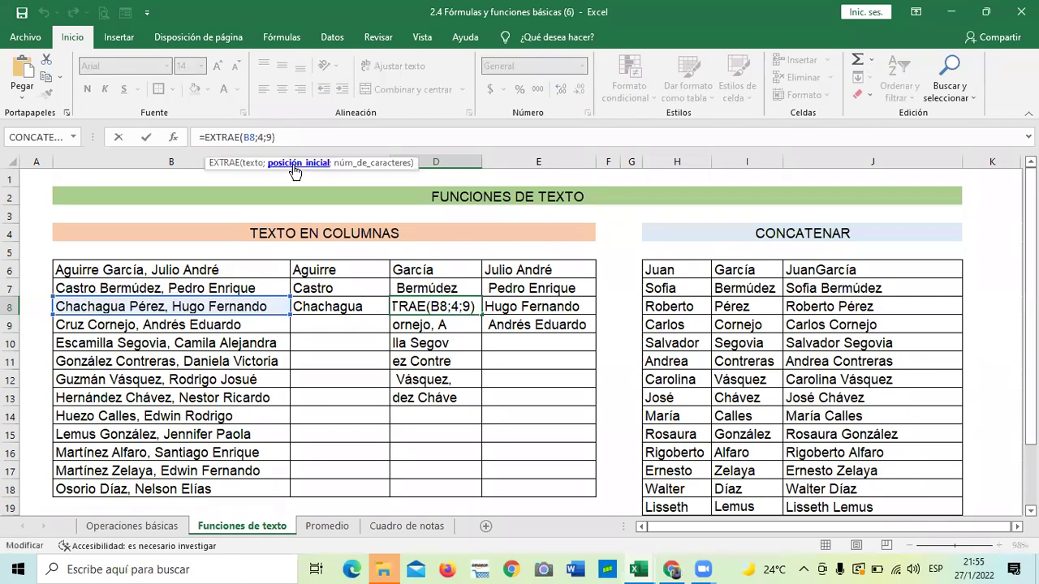
key(BackSpace)
text(10)
key(Return)
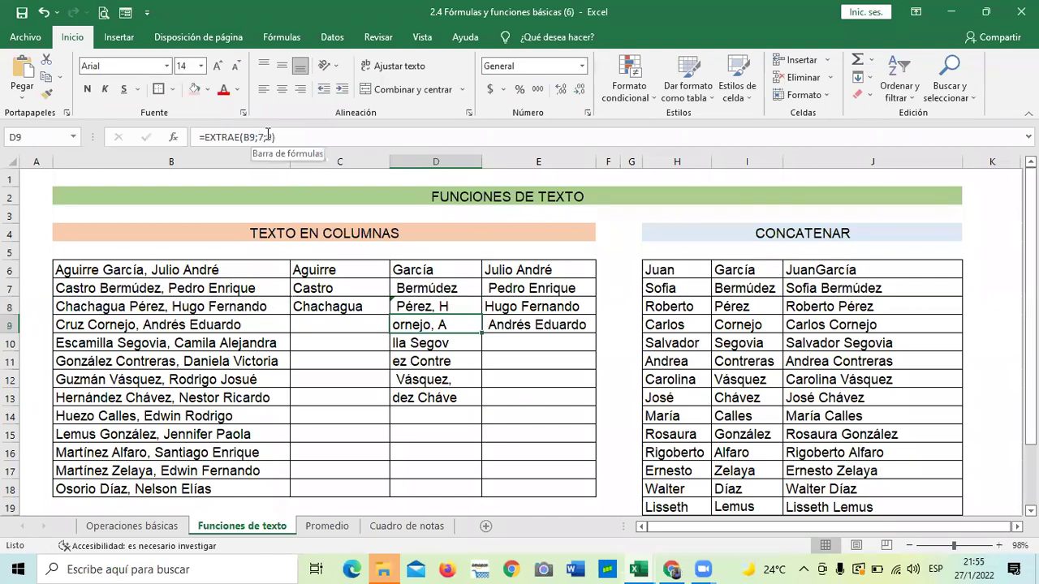
- Change D9's EXTRAE character count from 9 to 7
click(273, 137)
key(BackSpace)
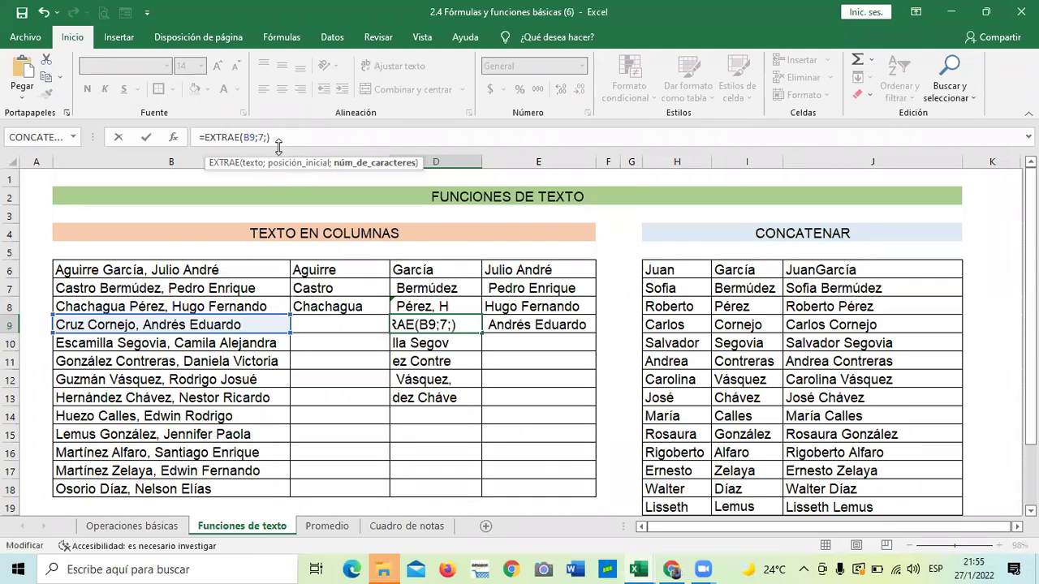
text(7)
key(Return)
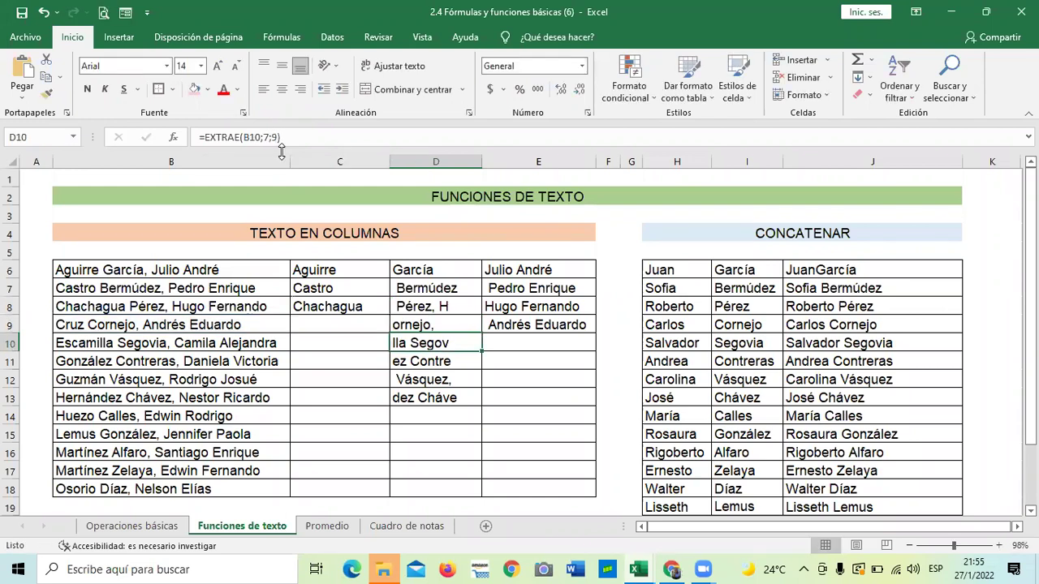
- Adjust D8's character count, trying 2 and then 7
click(452, 305)
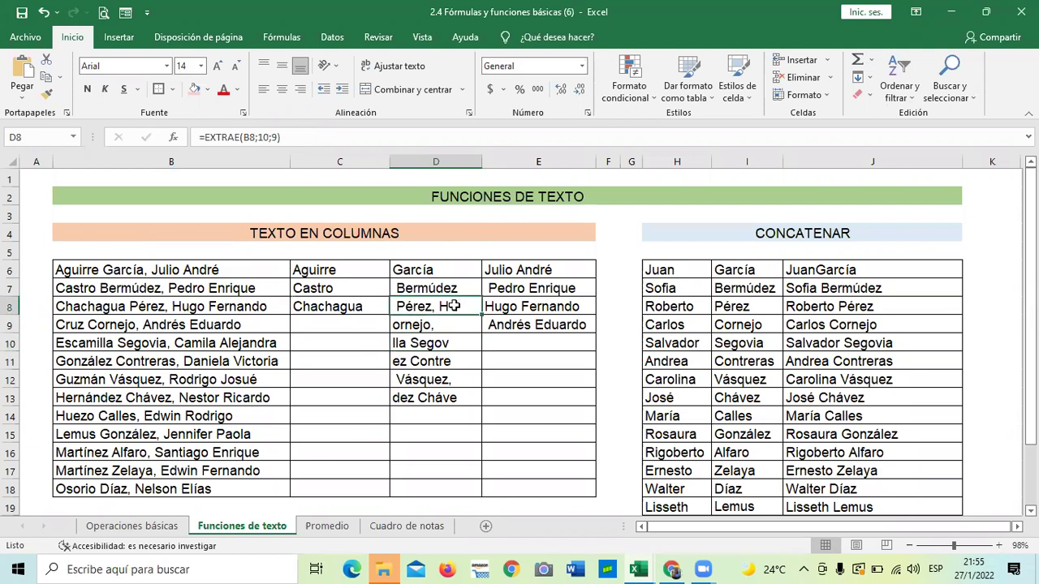
click(276, 137)
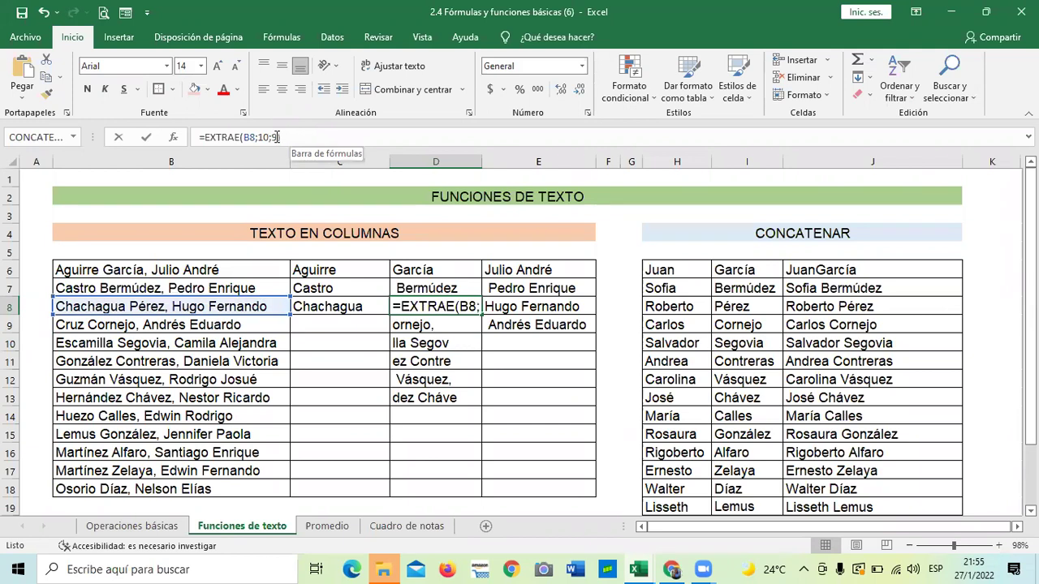
key(BackSpace)
text(2)
key(Return)
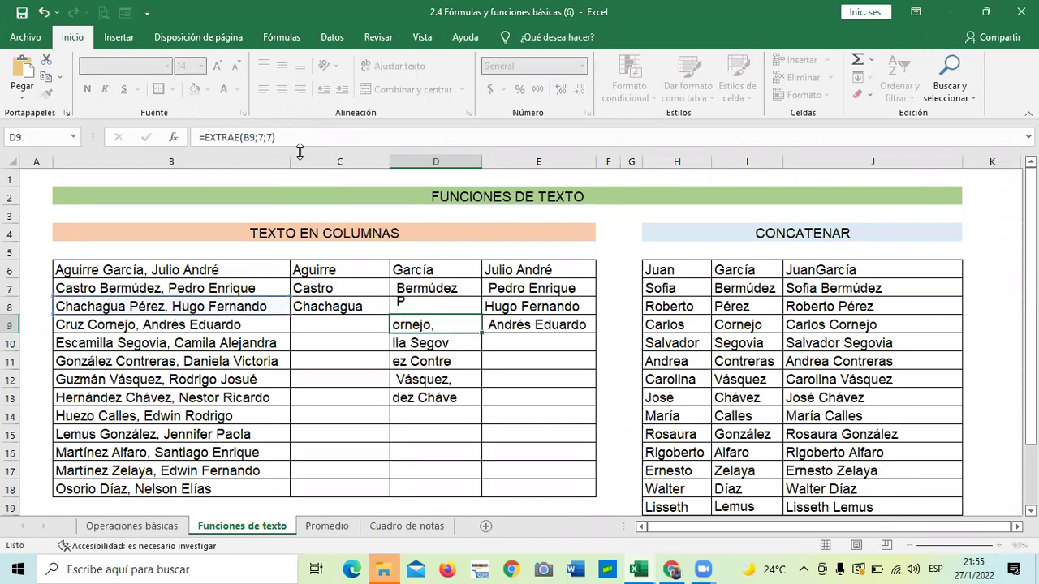
click(531, 420)
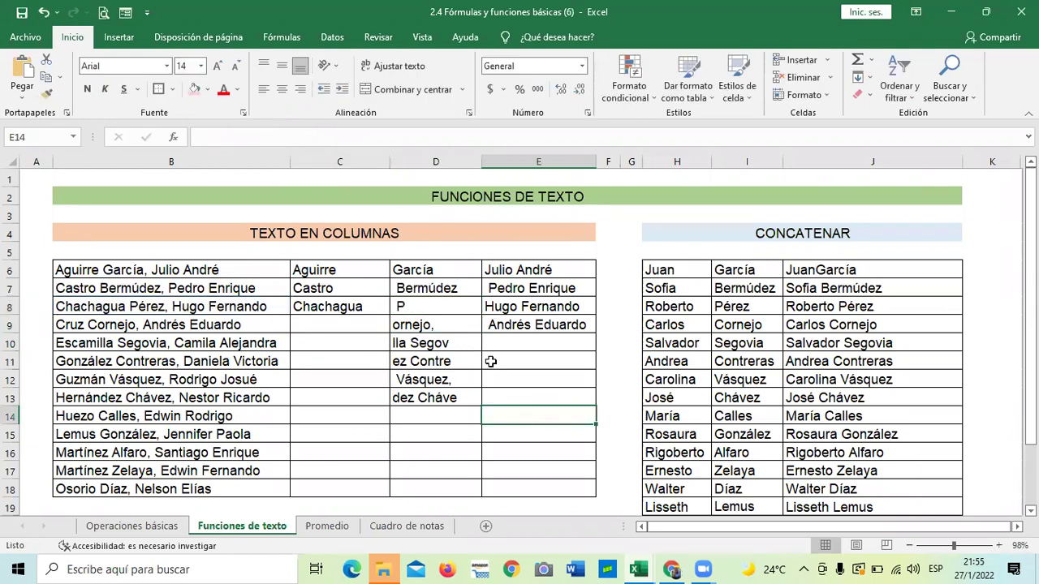
click(427, 307)
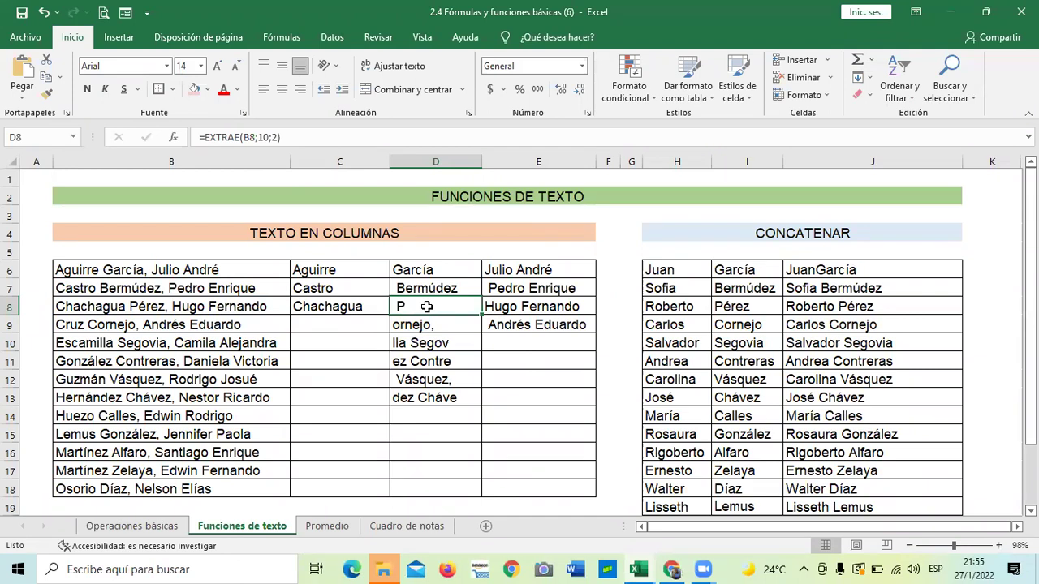
click(271, 137)
key(BackSpace)
text(7)
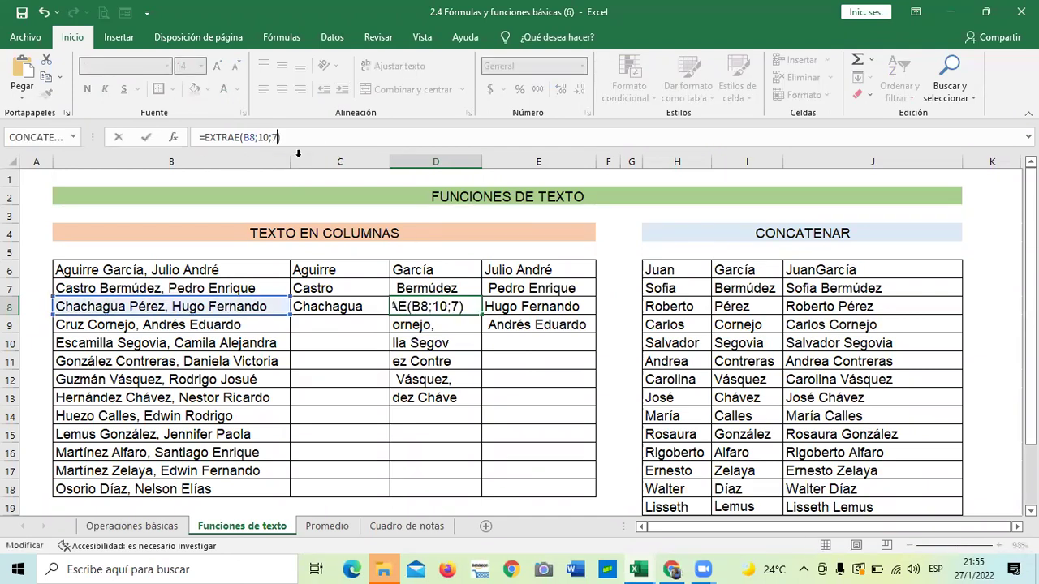
key(Return)
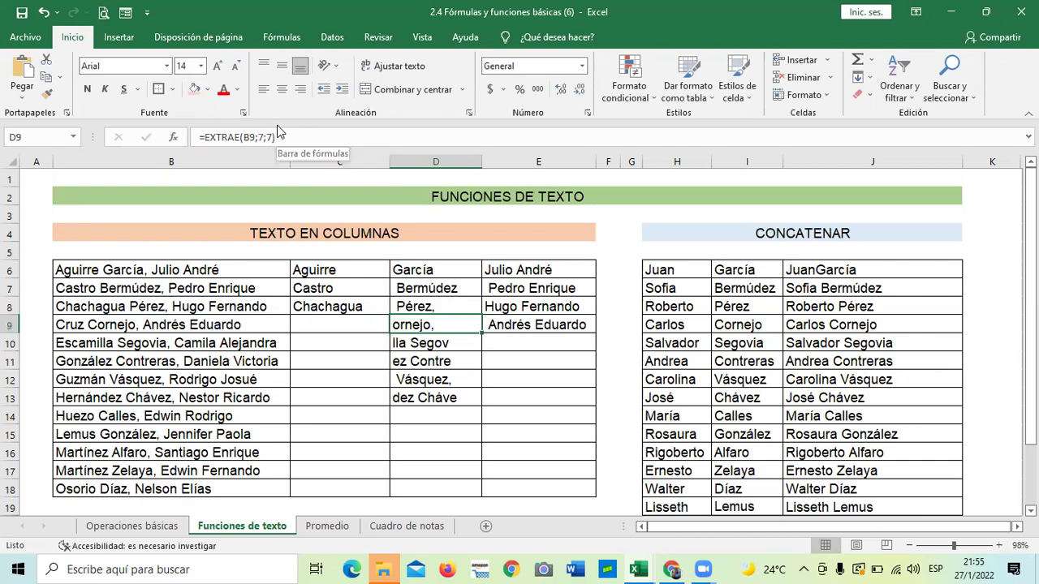
- Set D9 to =EXTRAE(B9;7;6) so it returns 'ornejo'
click(274, 137)
key(BackSpace)
text(6)
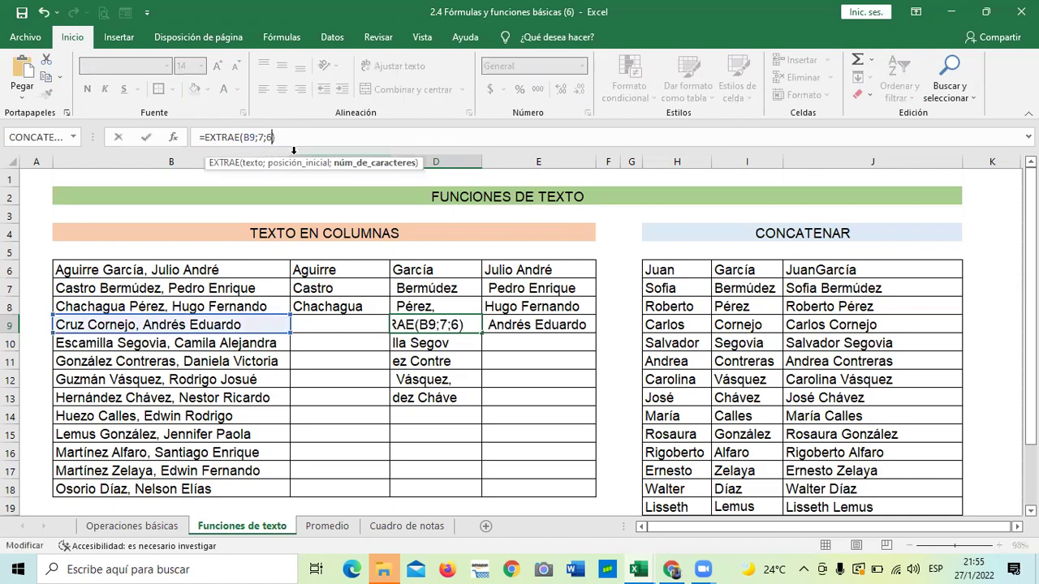
key(Return)
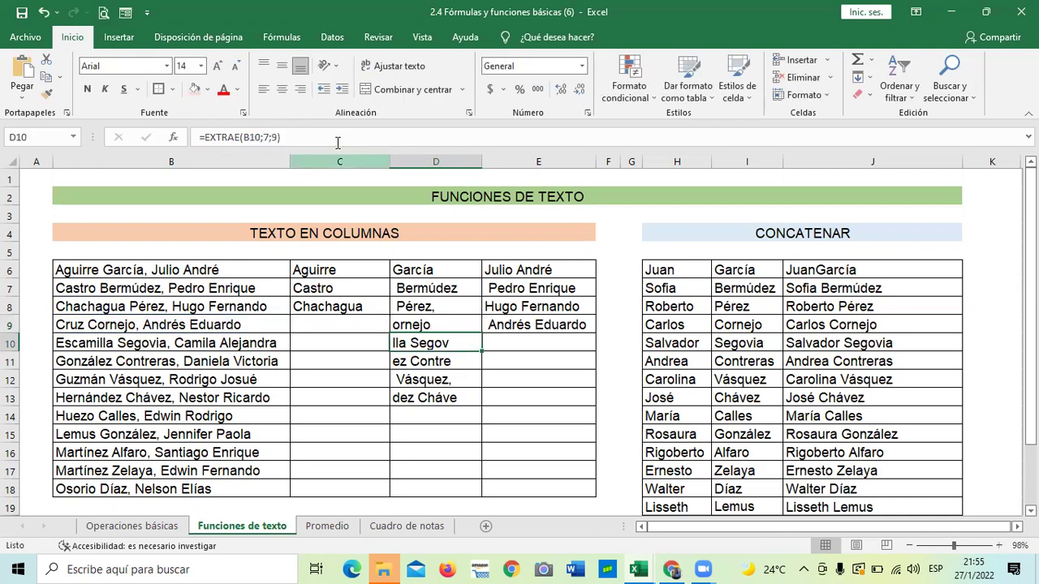
- Set D8 to =EXTRAE(B8;10;6) so it returns 'Pérez'
click(447, 307)
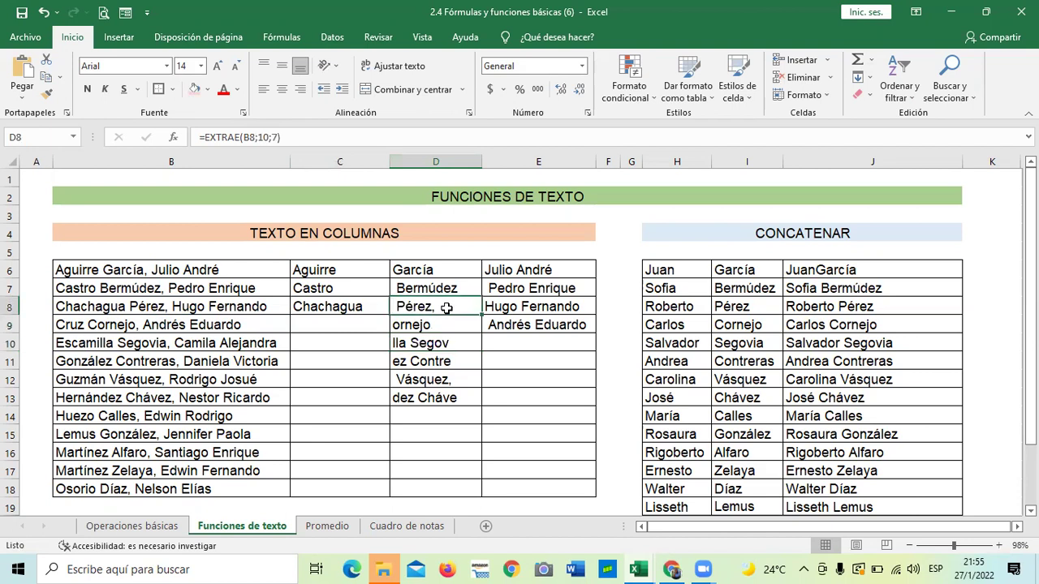
click(276, 136)
key(BackSpace)
key(BackSpace)
text(6))
key(Return)
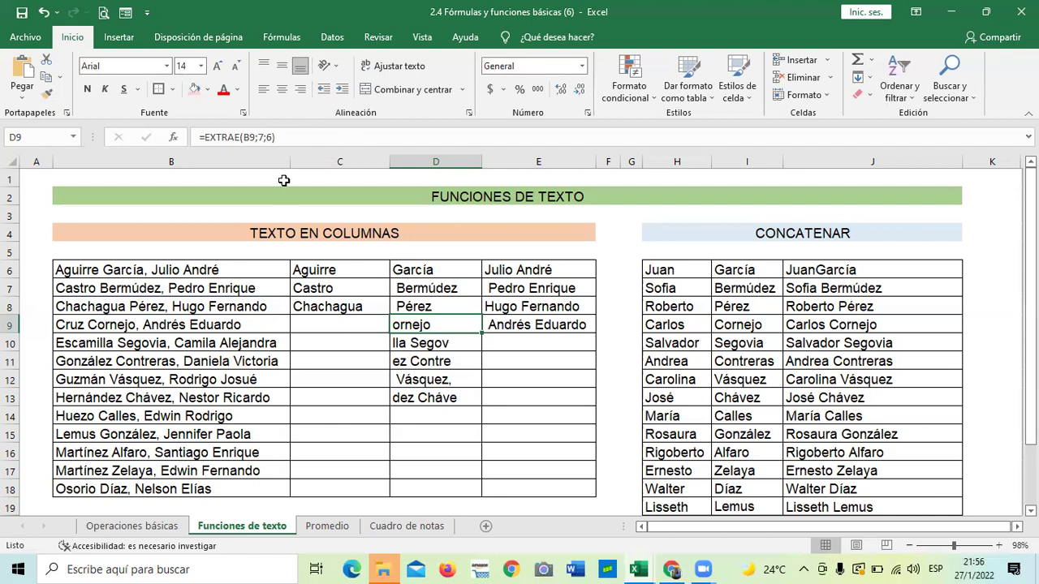
- Select Cornejo in I9, scroll down Funciones de texto, and go to the Promedio sheet
click(727, 325)
scroll(484, 399, down, 2)
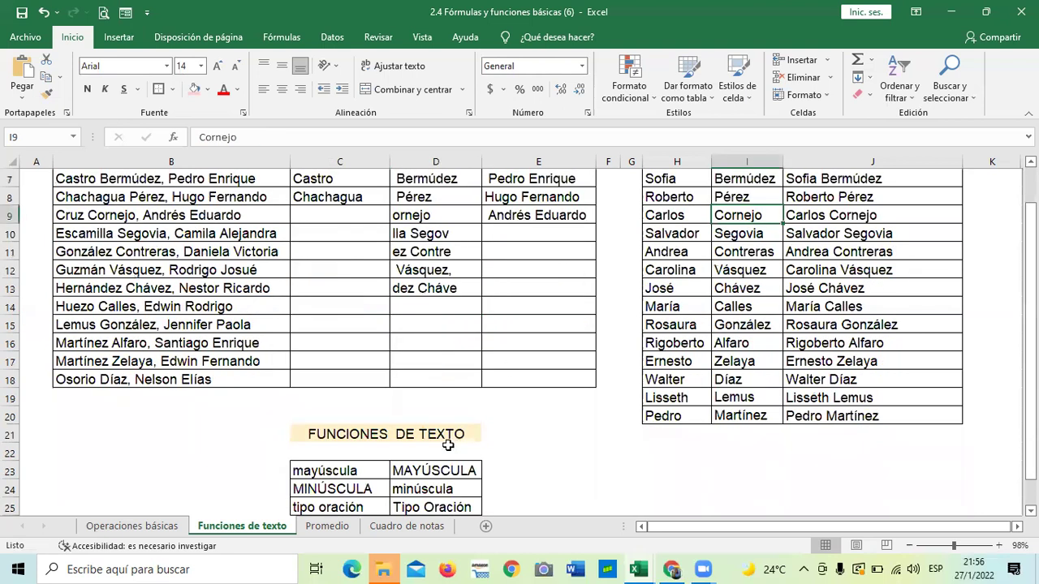
scroll(449, 445, down, 1)
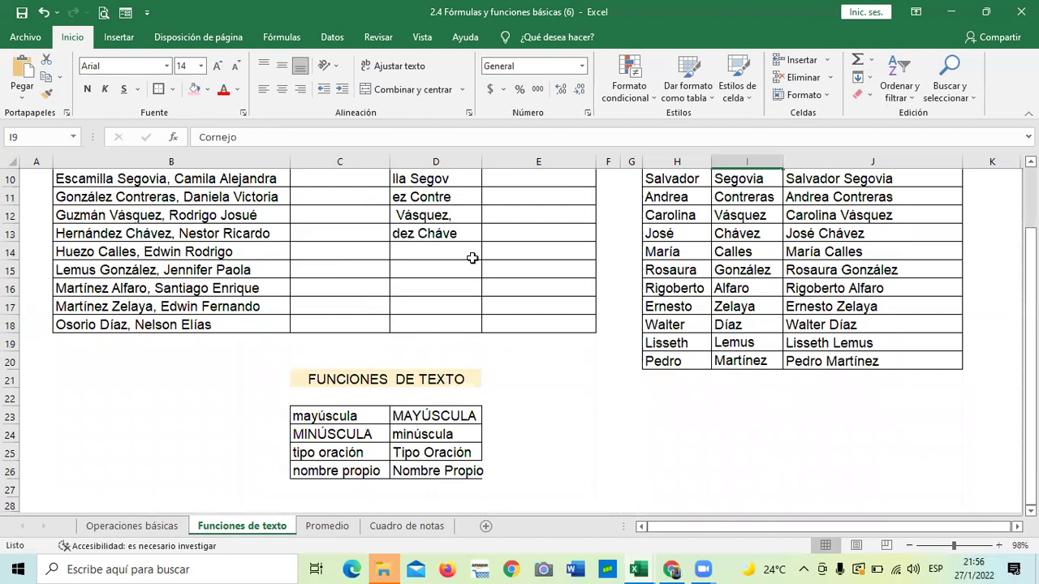
click(333, 526)
- Clear the existing averages from F5:F14 and start a new formula in F5
click(496, 275)
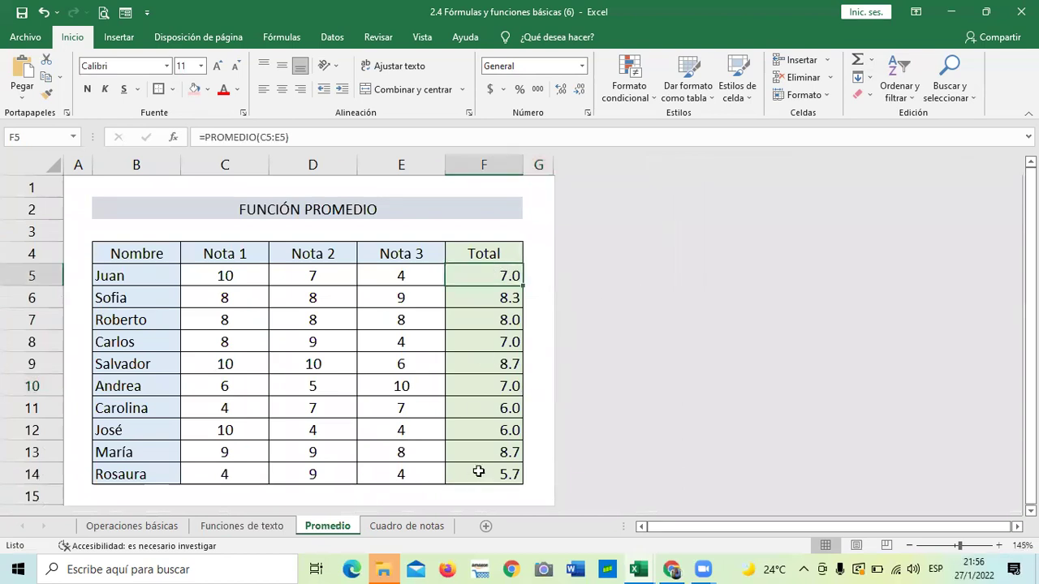
shift+click(479, 471)
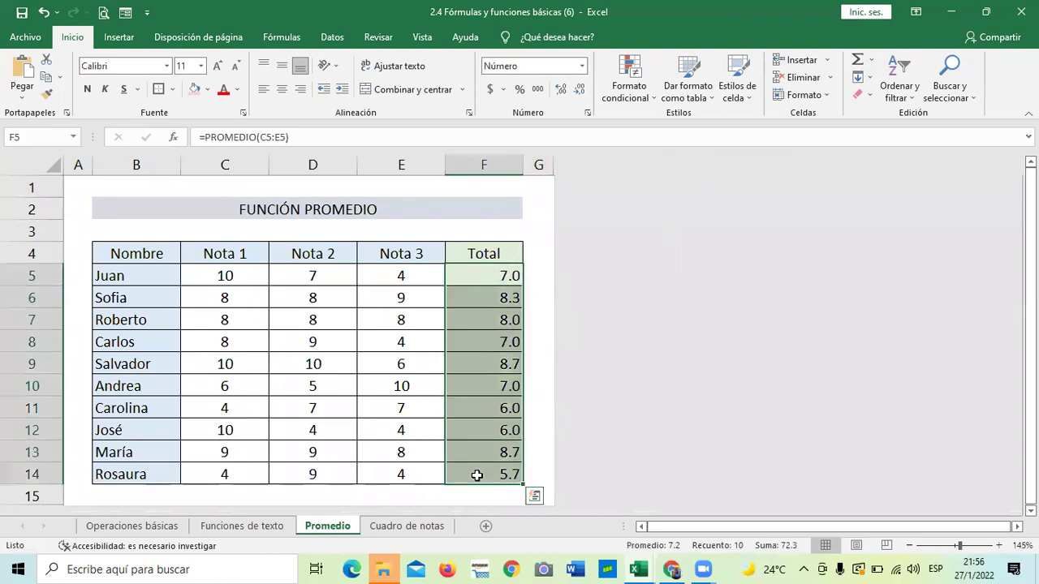
key(Delete)
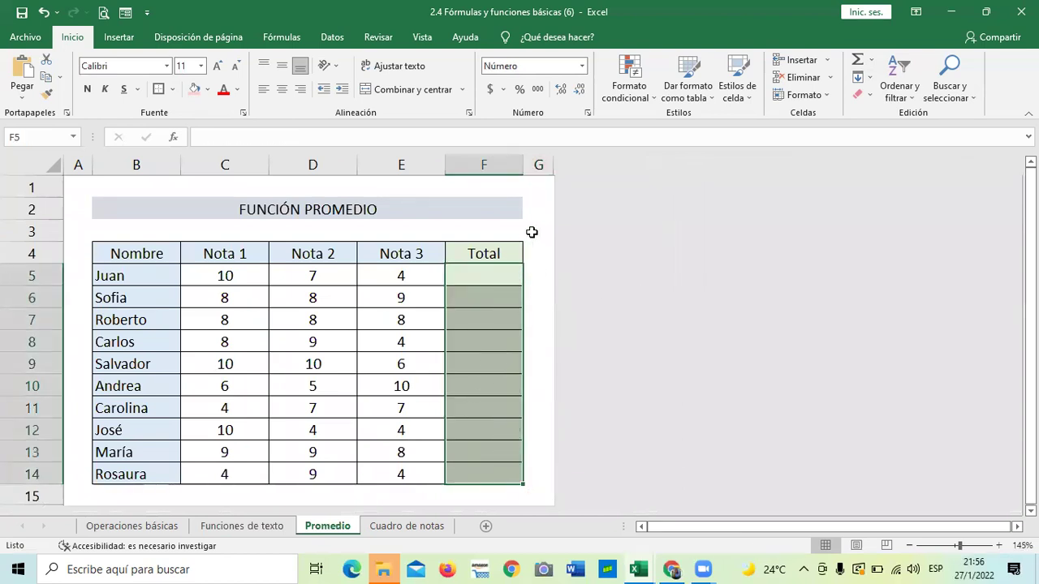
click(532, 233)
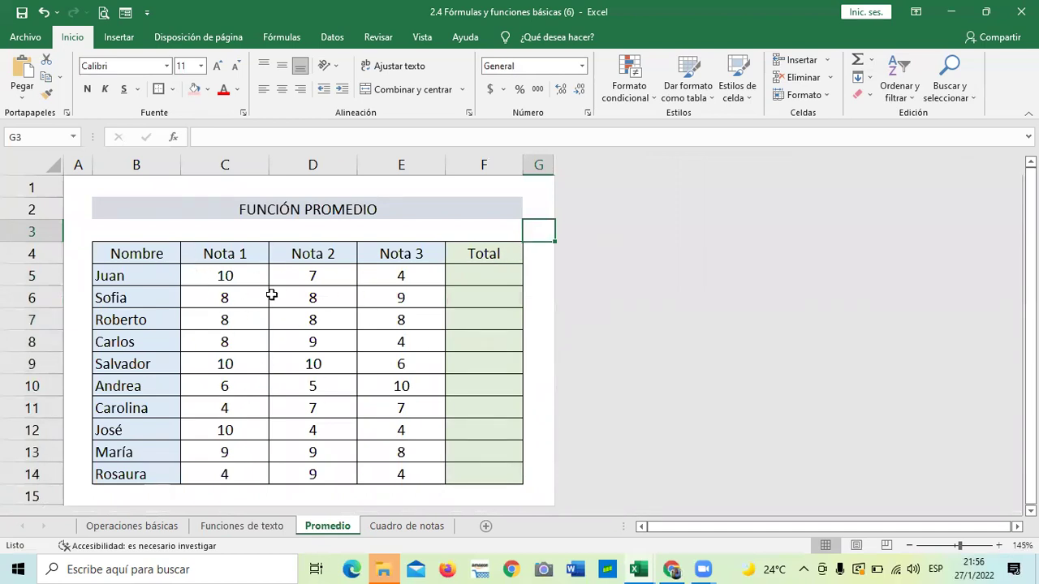
click(487, 277)
text(=)
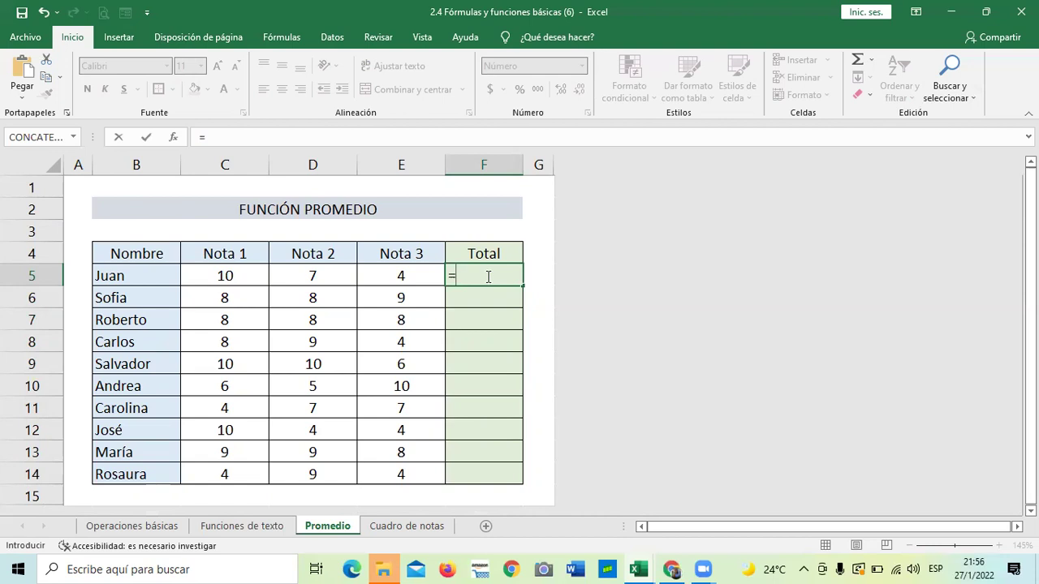
- Enter =PROMEDIO(C5:E5) in F5 to average Juan's three grades
text(pO)
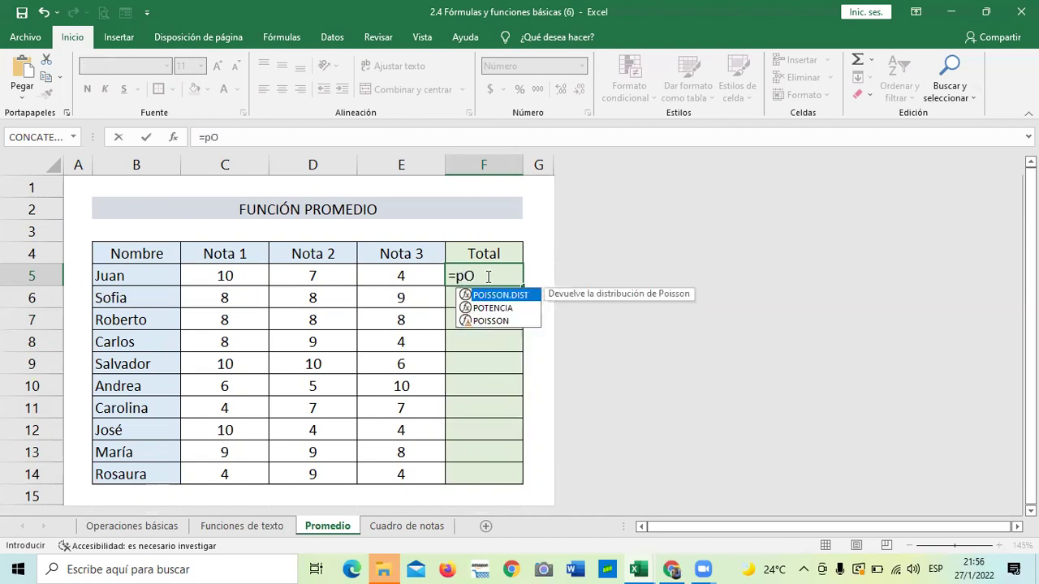
key(BackSpace)
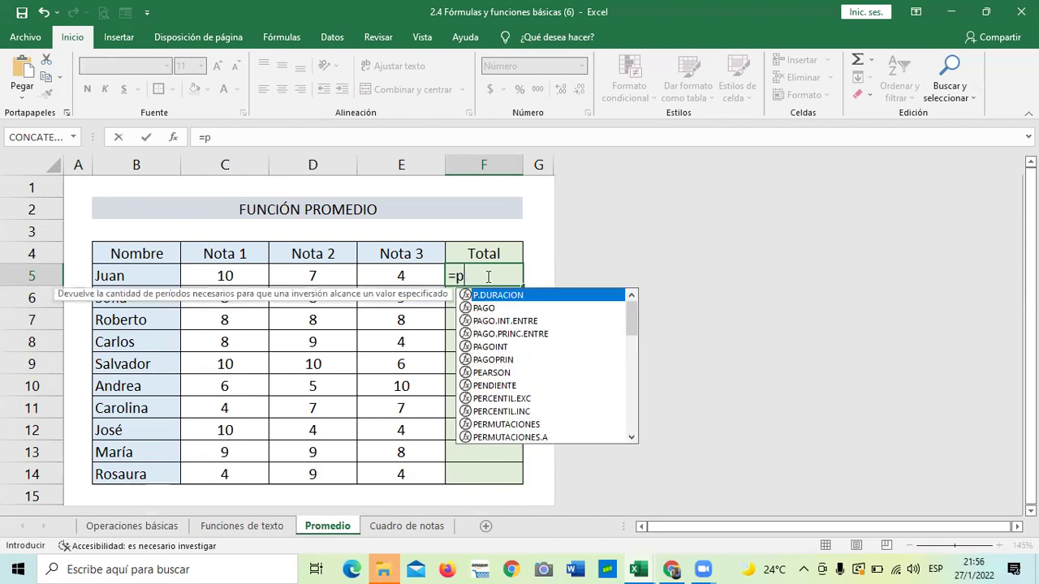
text(RO)
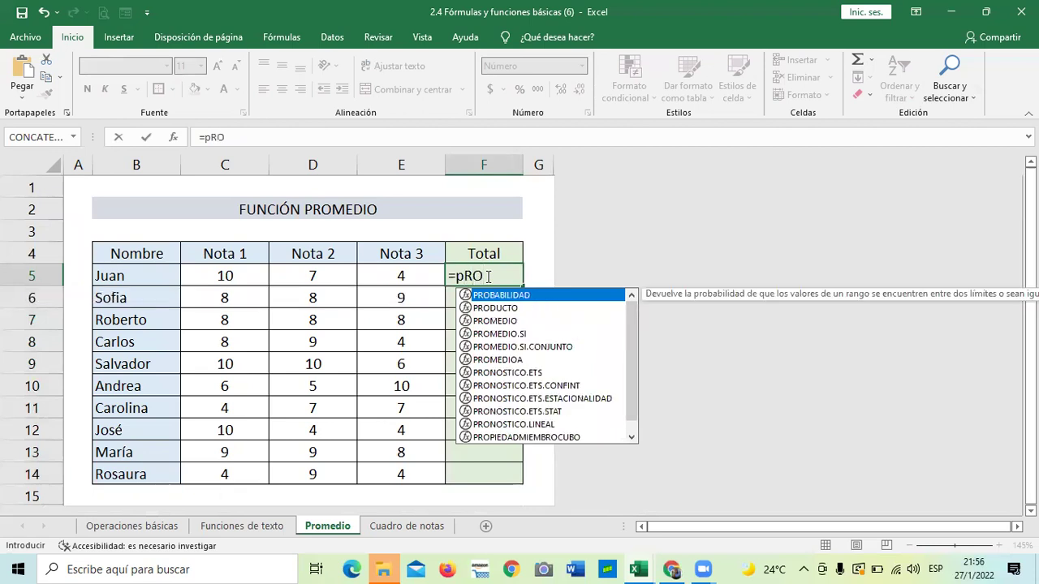
double_click(499, 322)
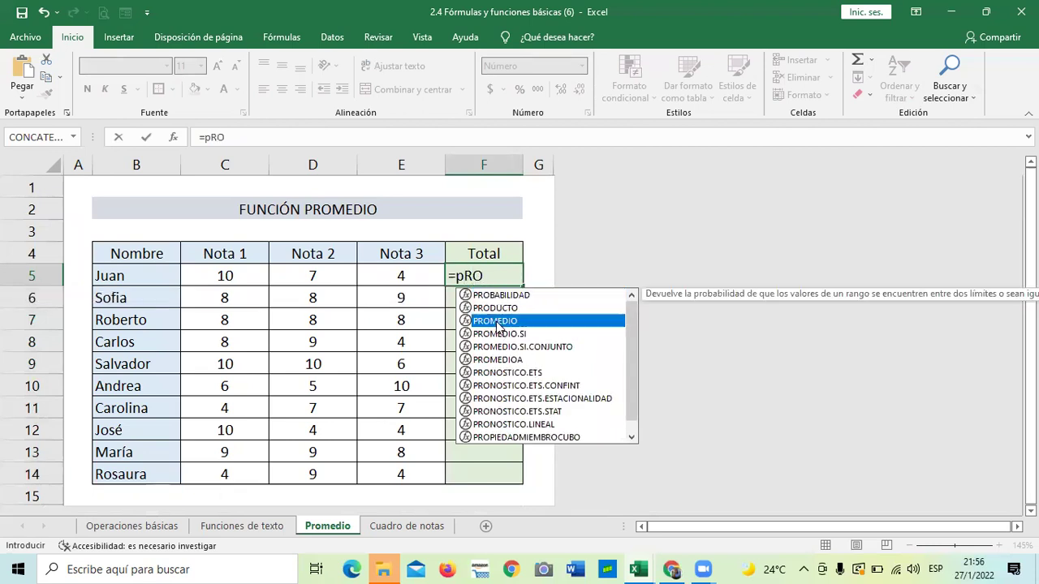
drag(225, 276, 406, 276)
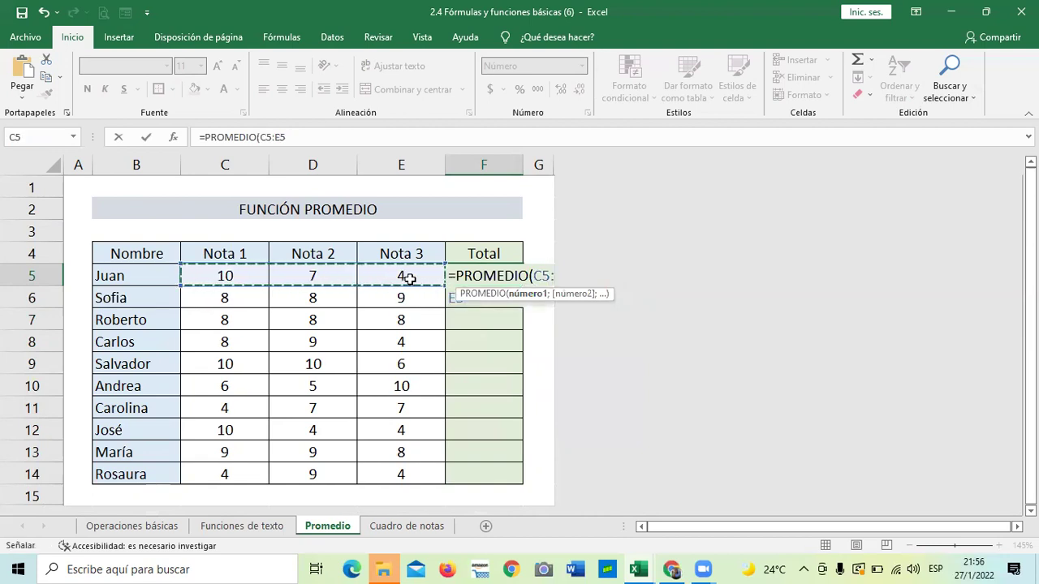
click(336, 138)
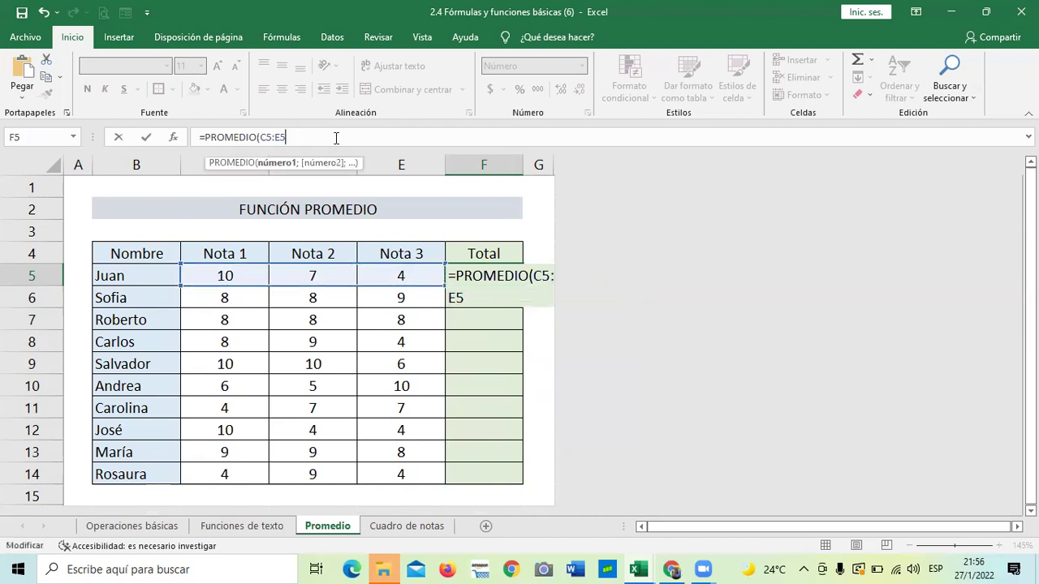
text())
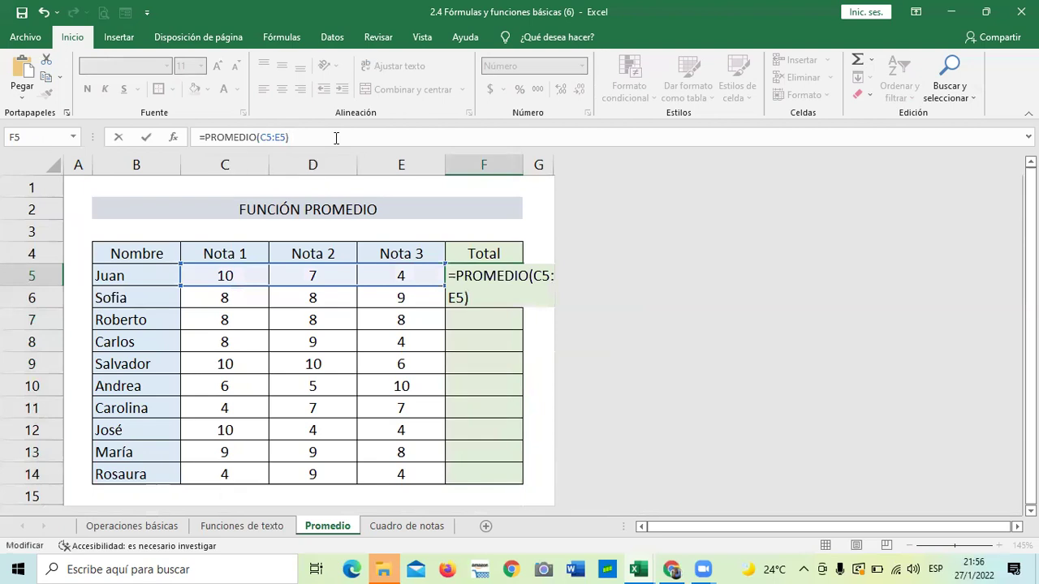
key(Return)
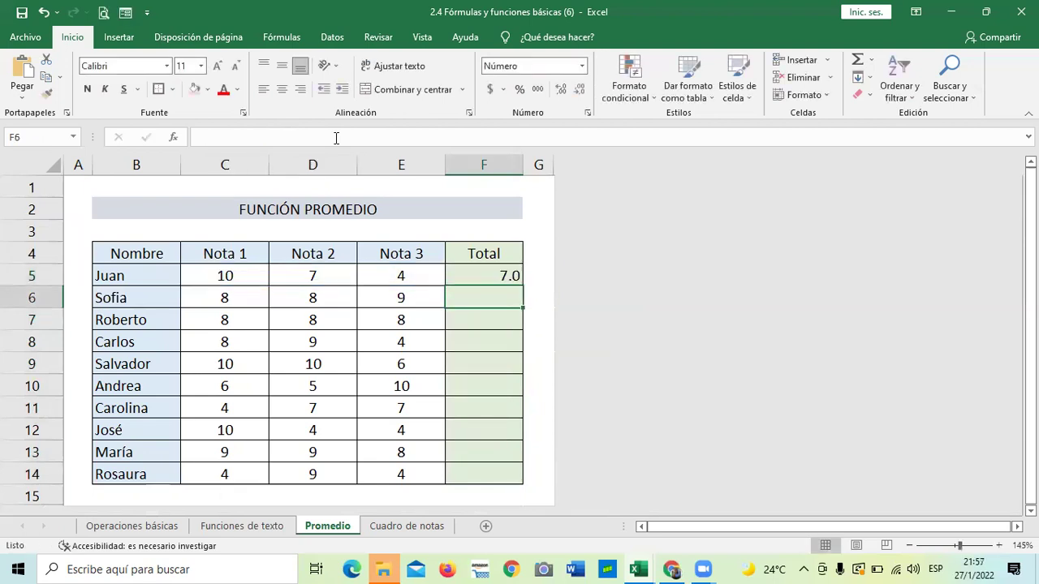
- Copy the average down to F14 and verify Rosaura's =PROMEDIO(C14:E14) gives 5.7
click(477, 276)
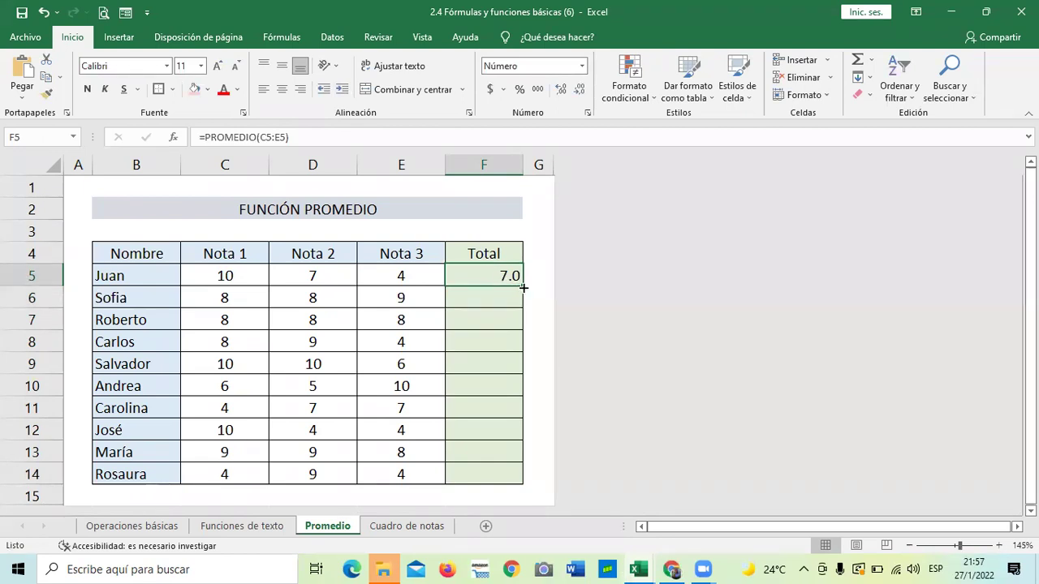
drag(525, 285, 533, 467)
click(539, 427)
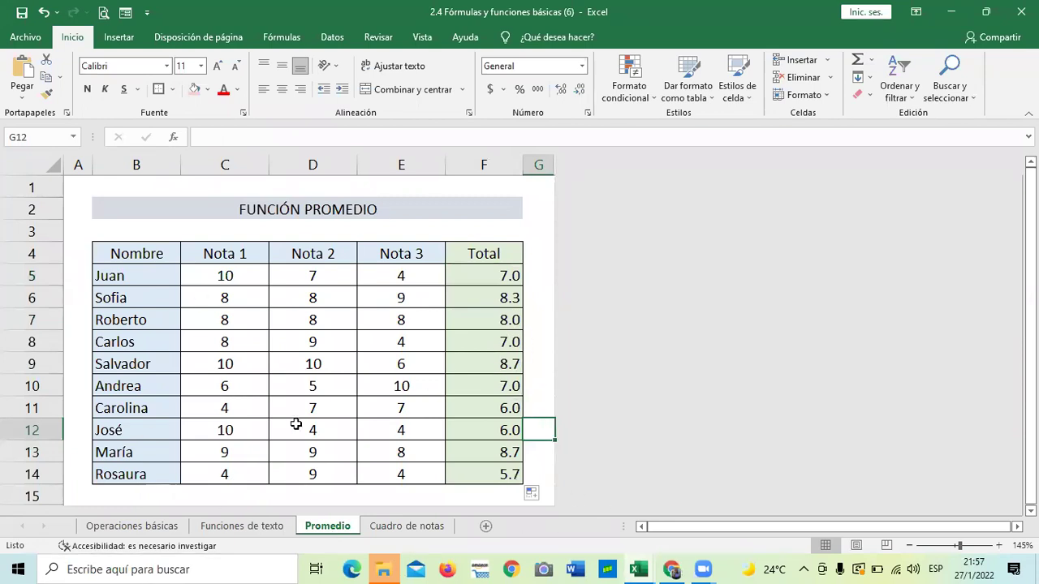
click(468, 478)
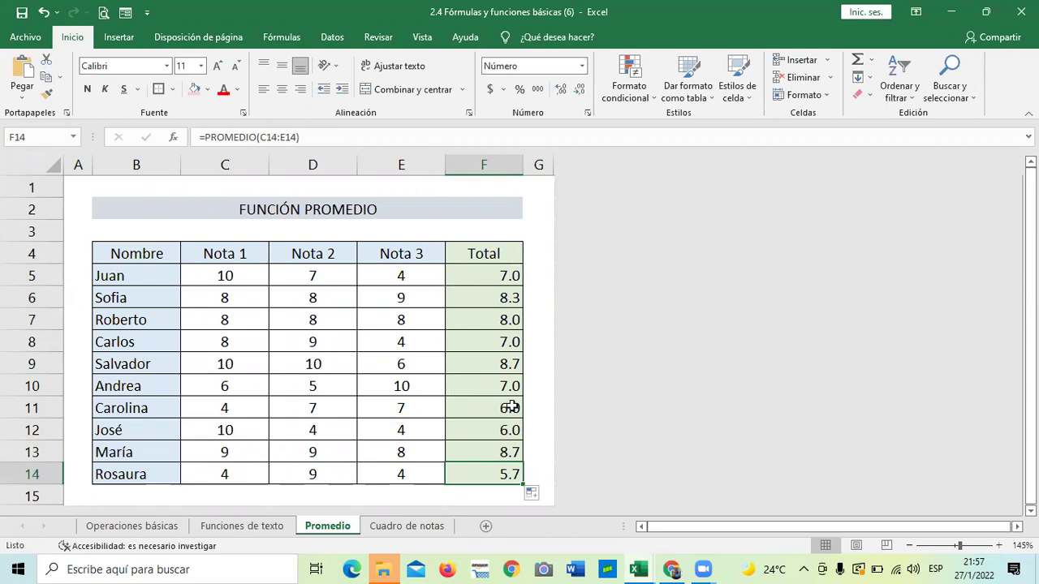
click(537, 208)
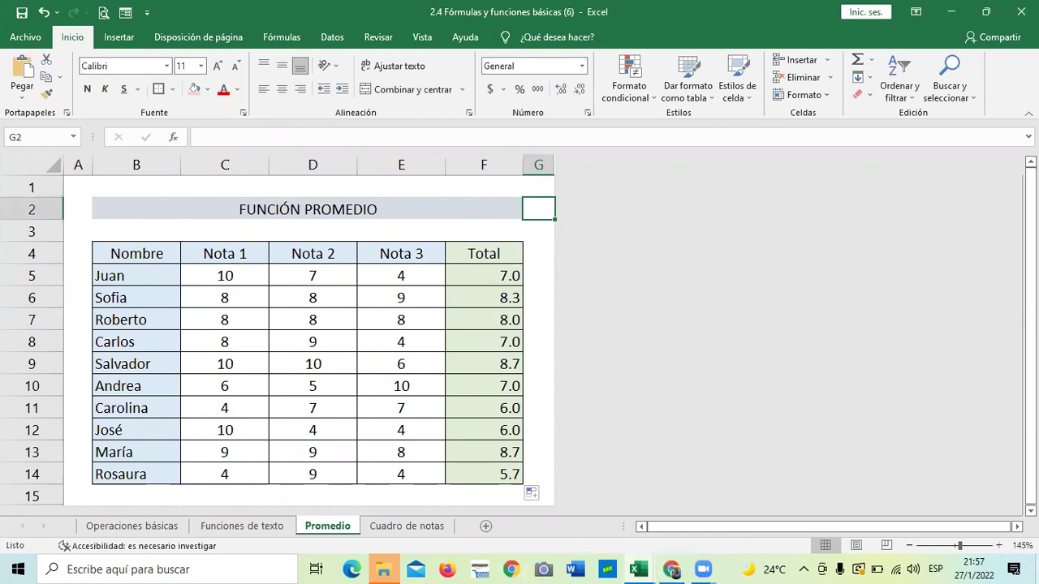
- Review O7's formula =PROMEDIO(F7*35%)+(J7*35%)+(N7*30), giving Alumno 1 a 6
click(408, 526)
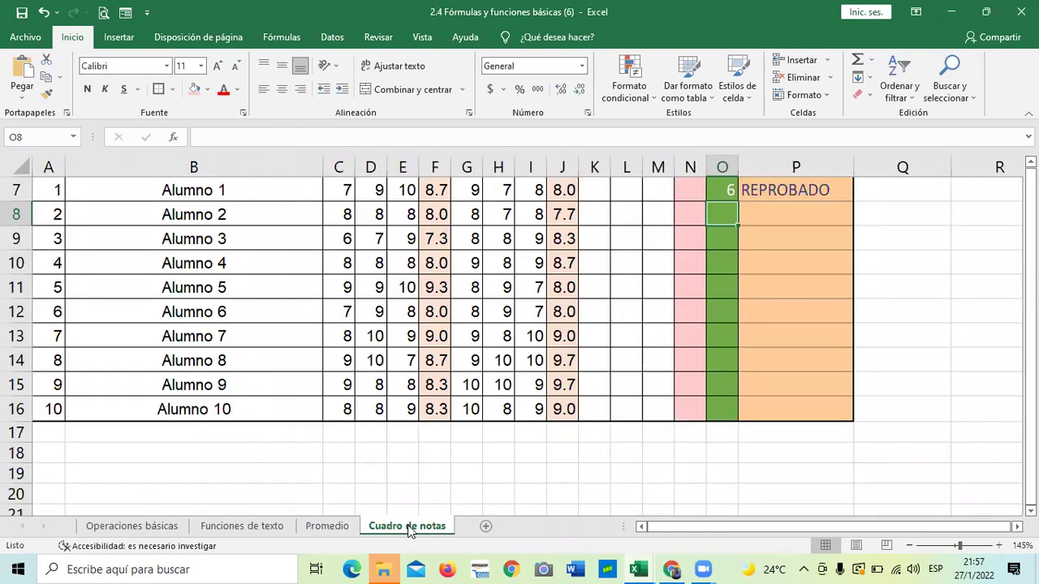
scroll(532, 304, up, 1)
scroll(535, 305, up, 2)
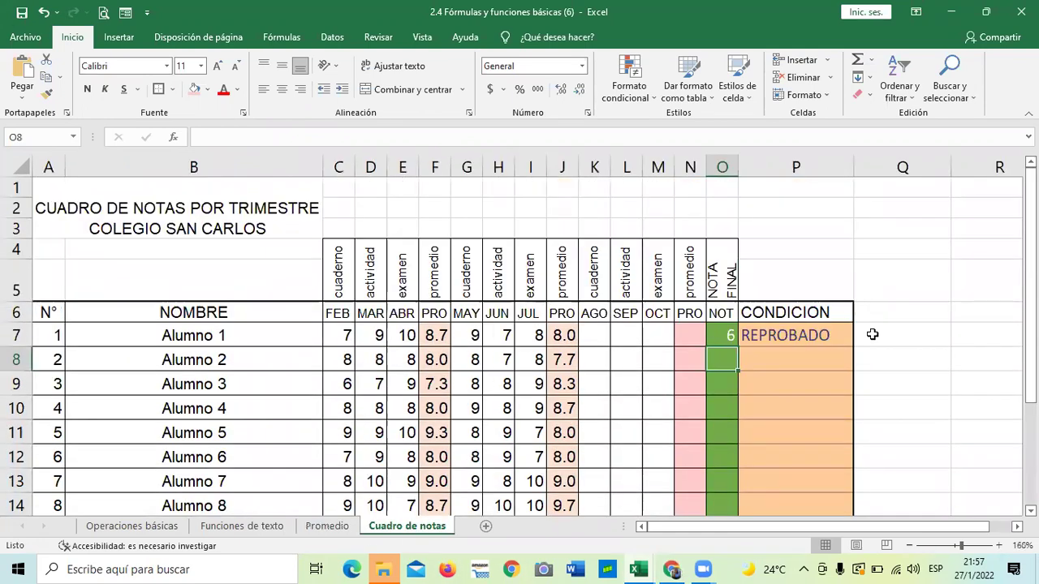
click(729, 336)
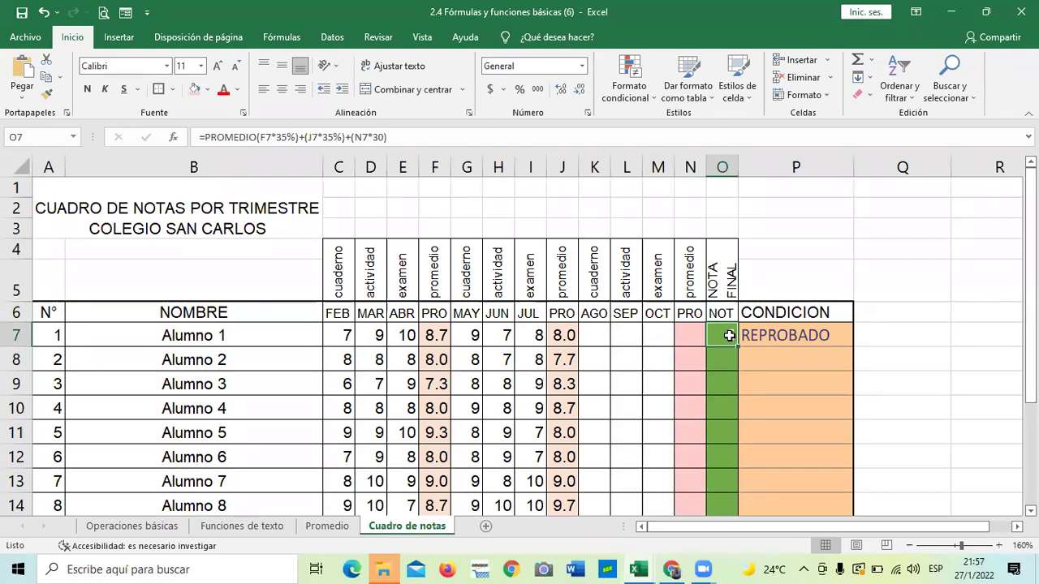
click(436, 133)
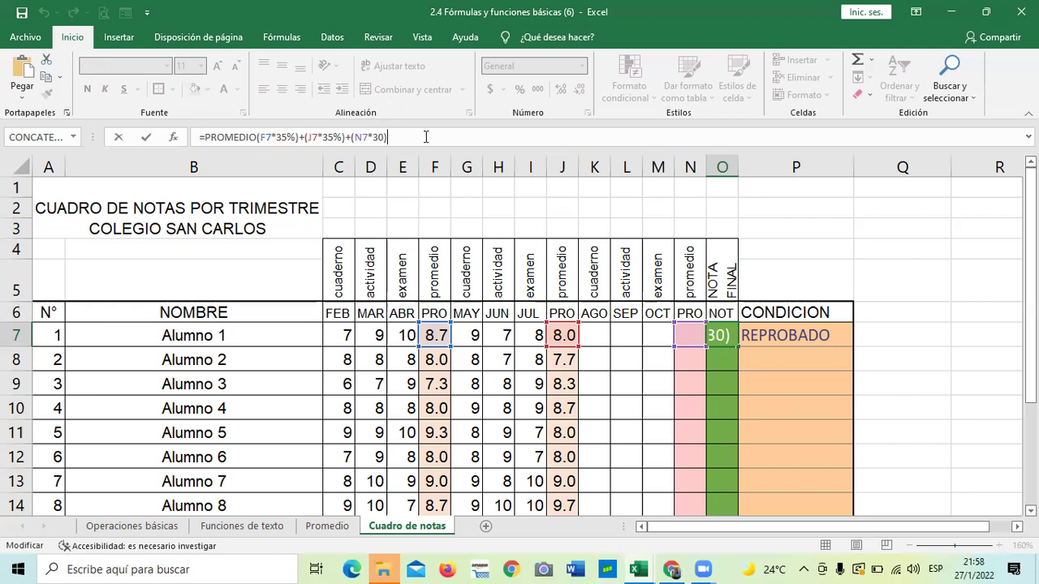
key(Return)
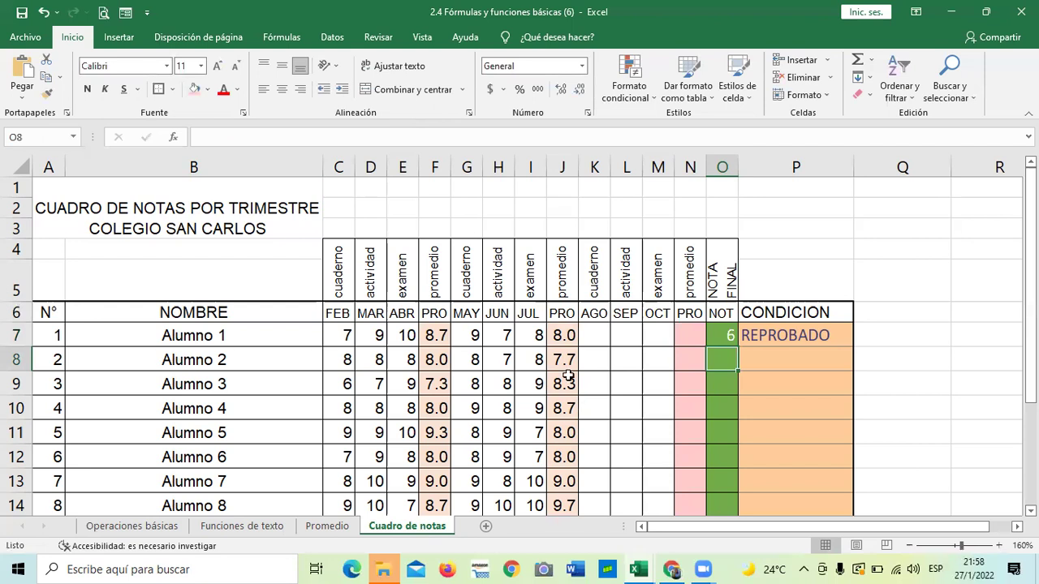
- Bring the Ingles Corporativo course site forward and go on to 2.11 Laboratorio
mouse_move(671, 568)
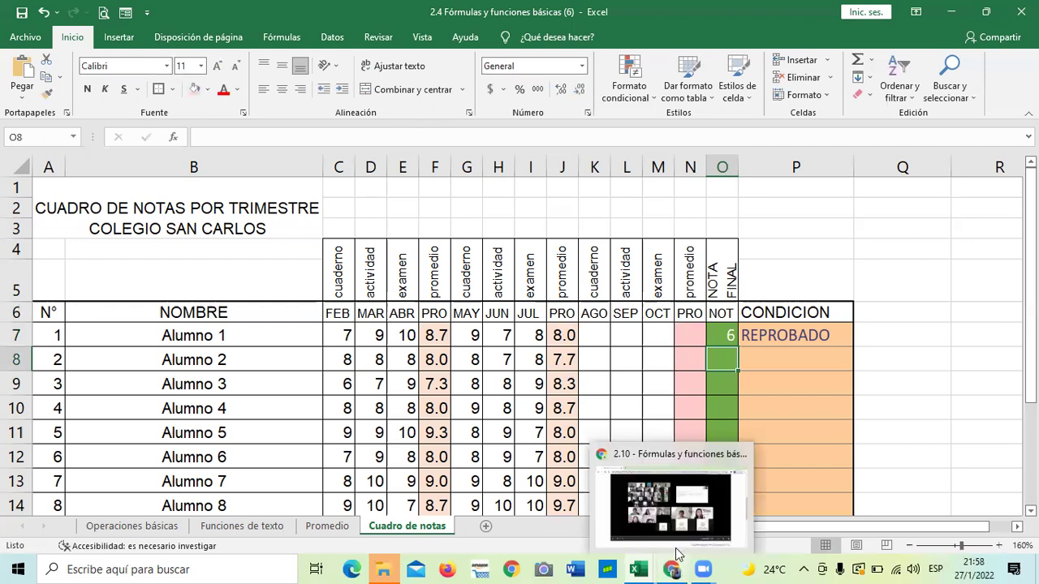
click(677, 510)
scroll(625, 432, down, 5)
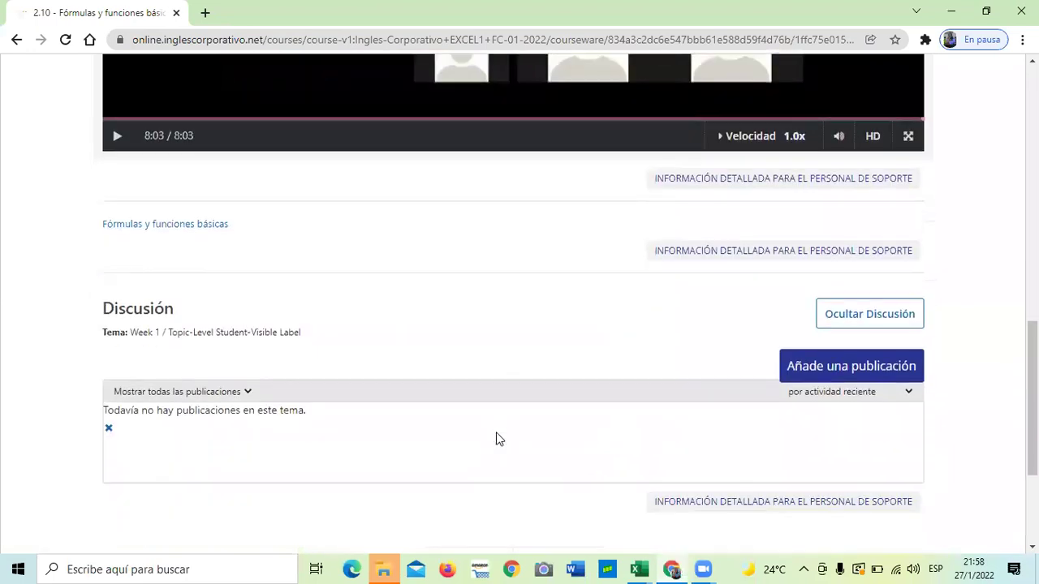
scroll(499, 439, down, 2)
click(560, 466)
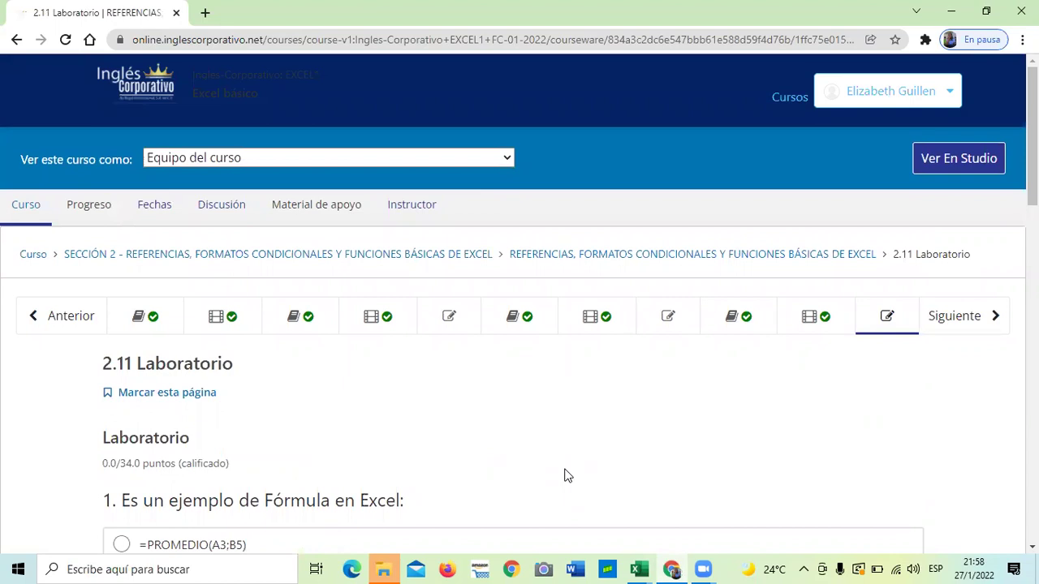
- Scroll through the quiz questions on Excel functions, arguments and the ##### error
scroll(625, 415, down, 1)
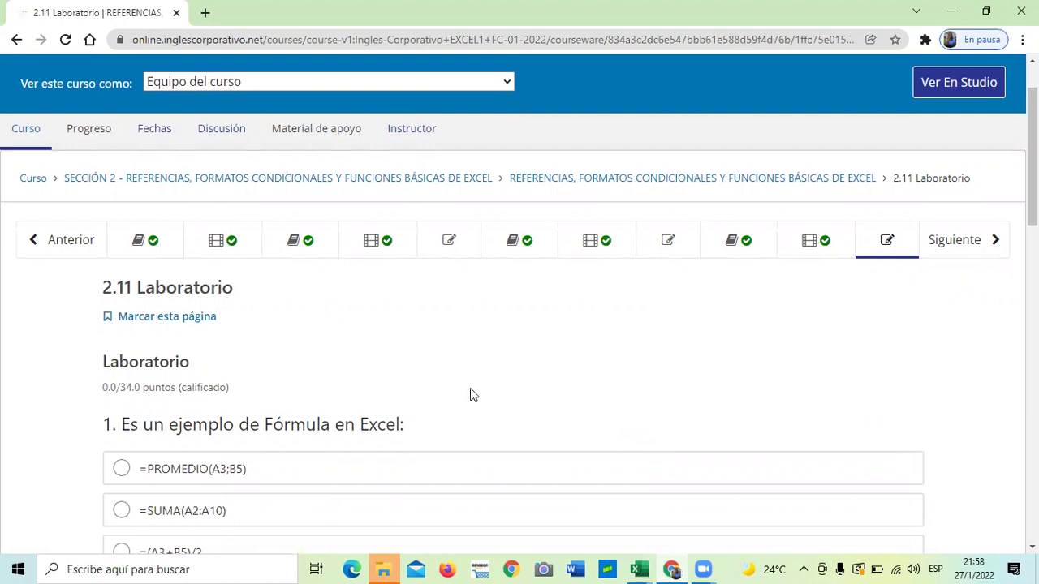
scroll(481, 370, down, 3)
scroll(482, 369, down, 8)
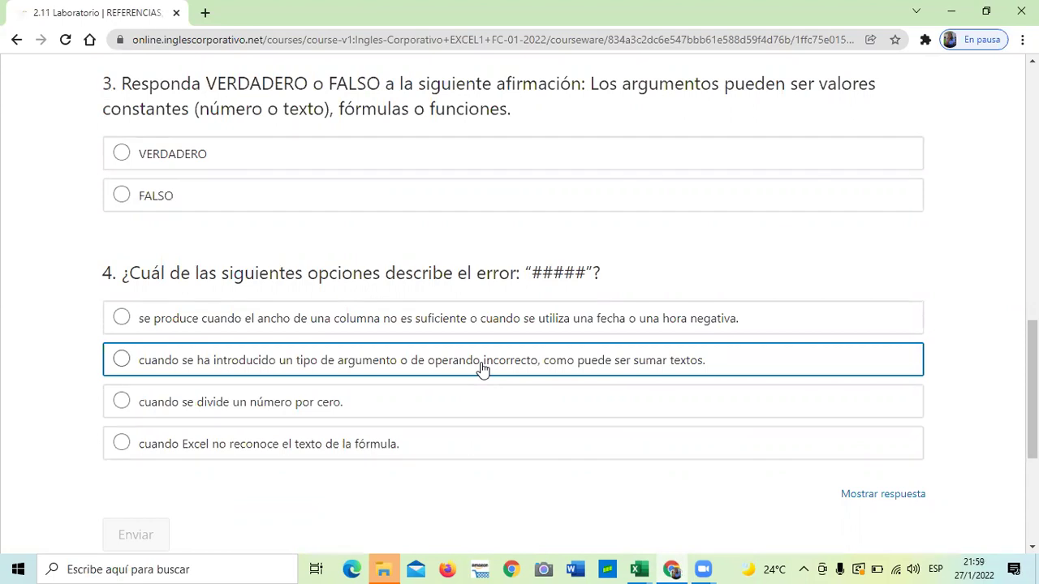
scroll(560, 352, up, 4)
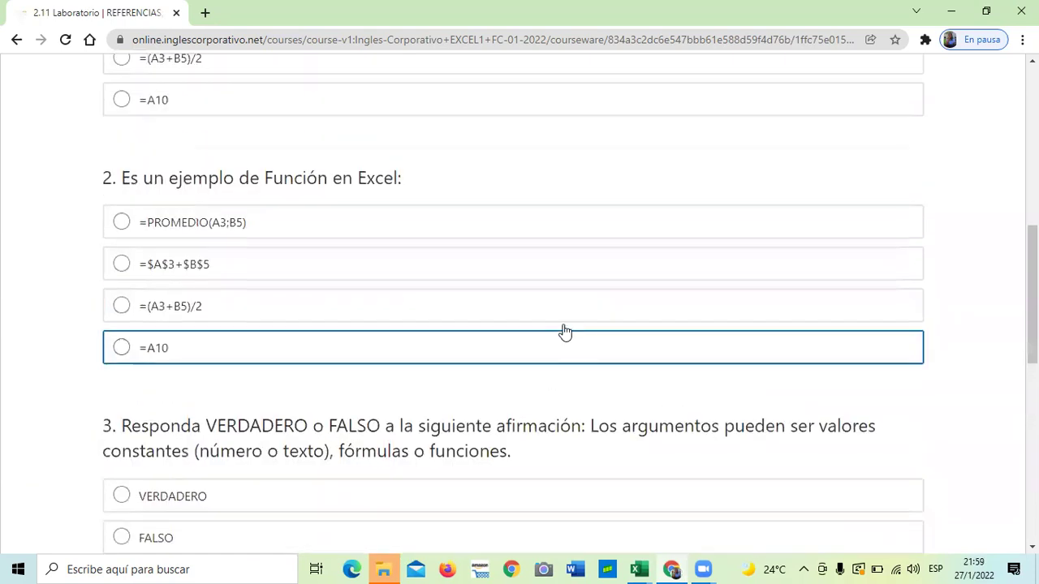
scroll(565, 331, up, 3)
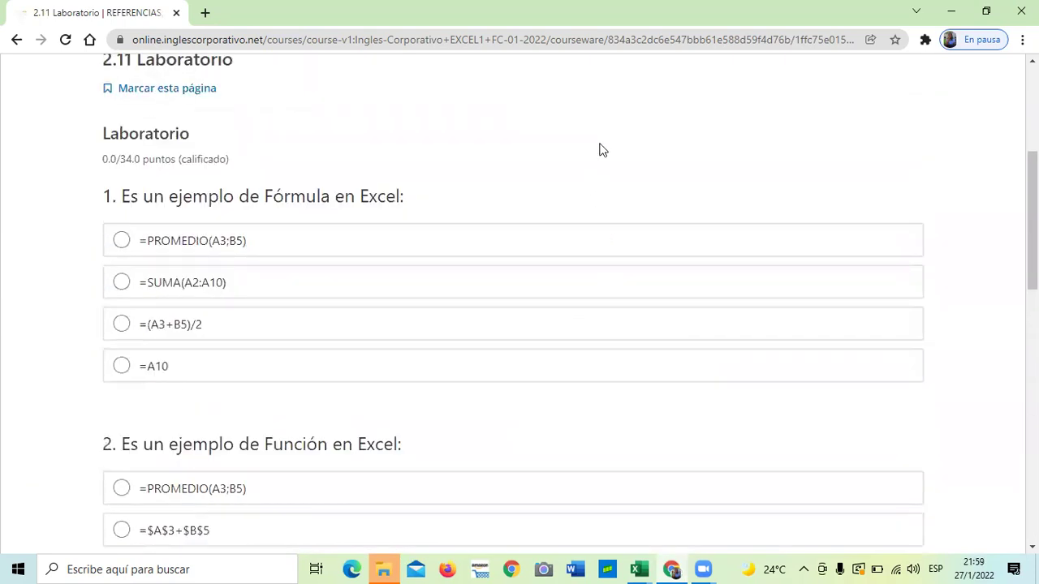